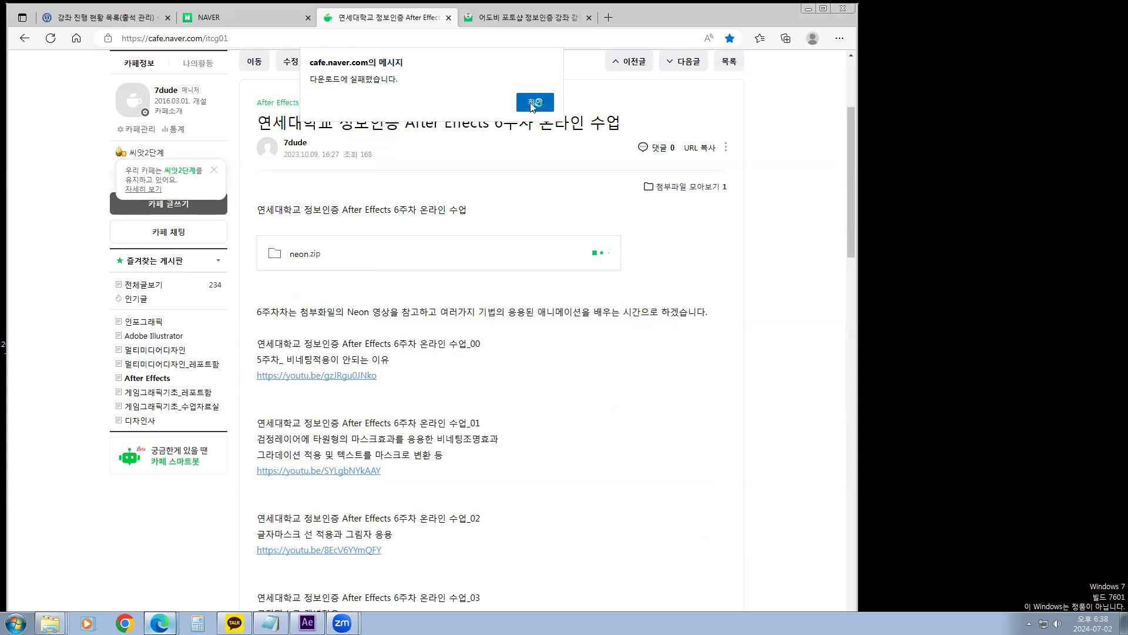
Dismiss the download error, open the 네온 효과 post on page 3 of the After Effects board, and save neon.zip to the PC.
click(532, 104)
click(156, 381)
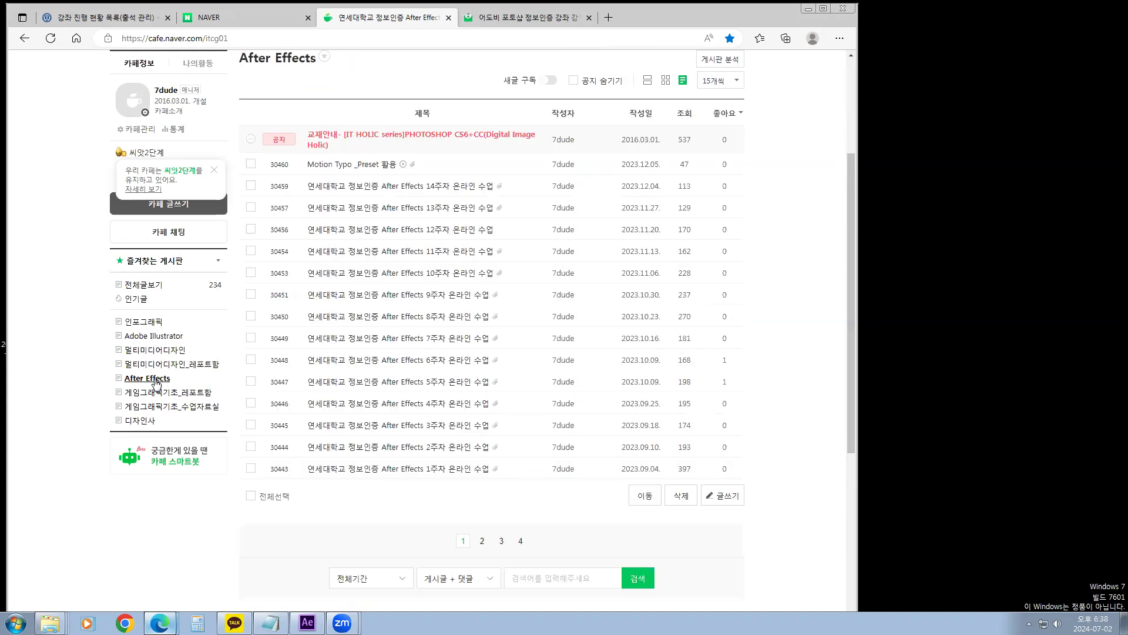
click(483, 541)
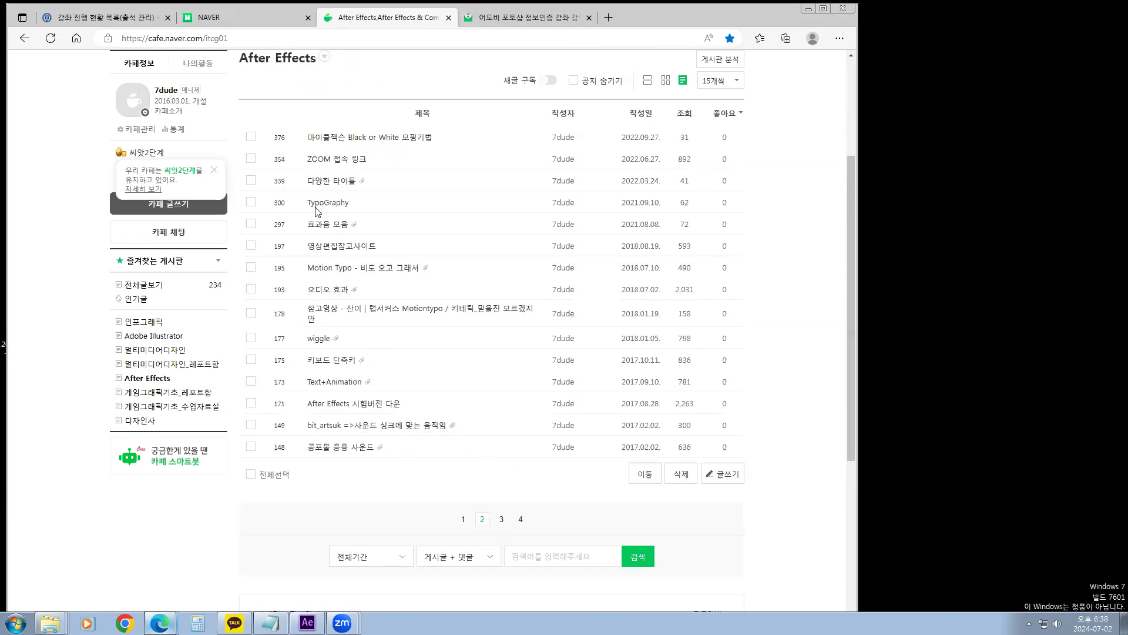
click(501, 522)
click(319, 204)
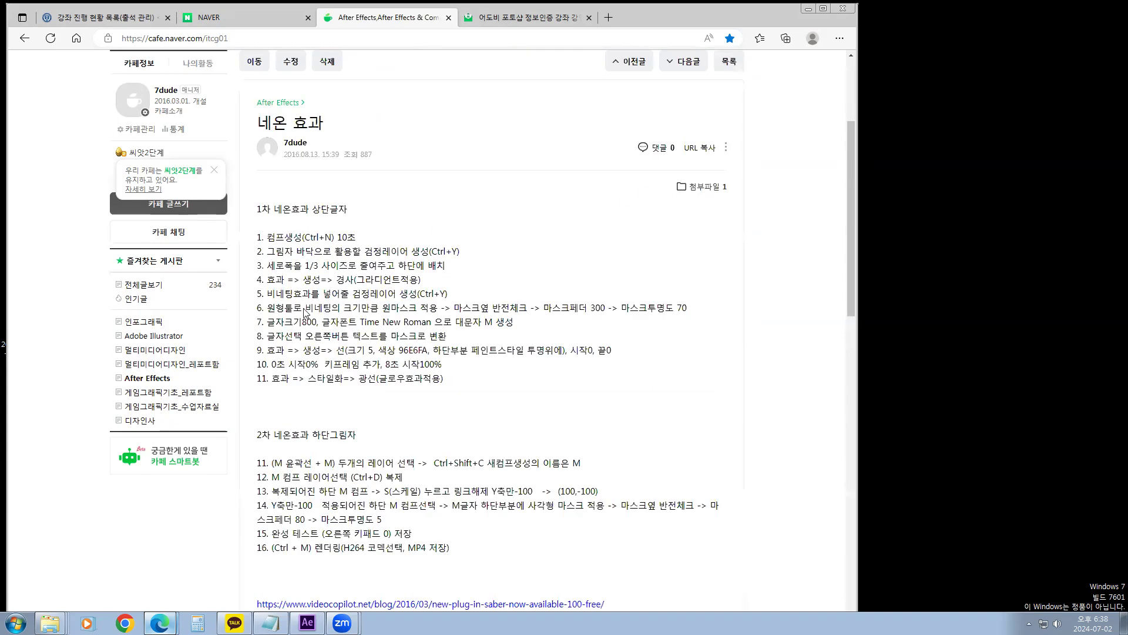
click(699, 188)
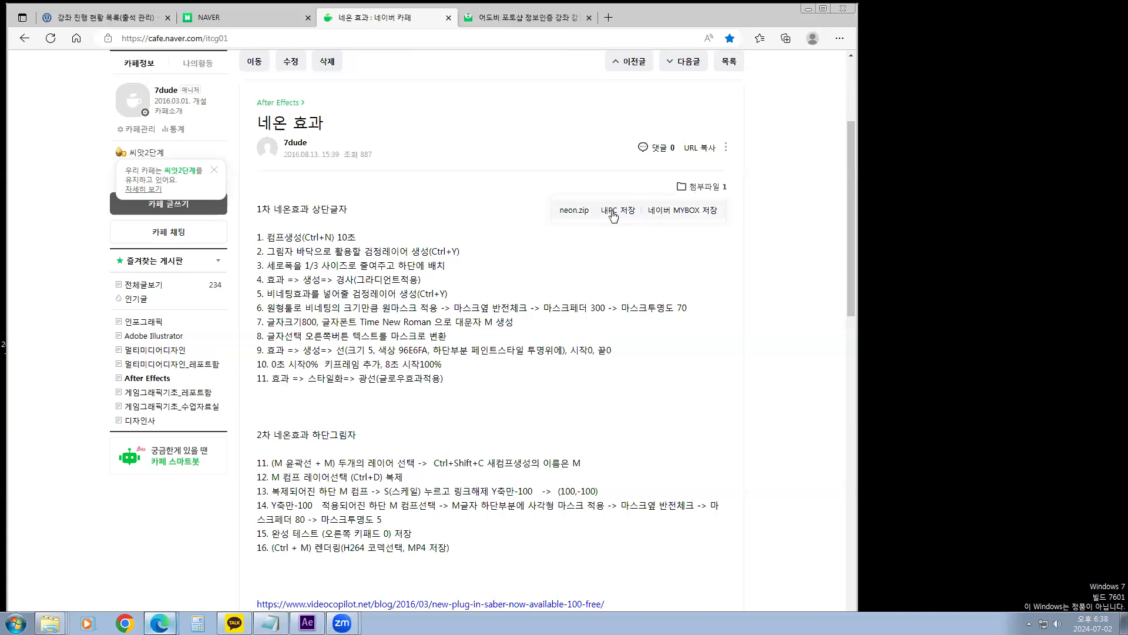
click(613, 212)
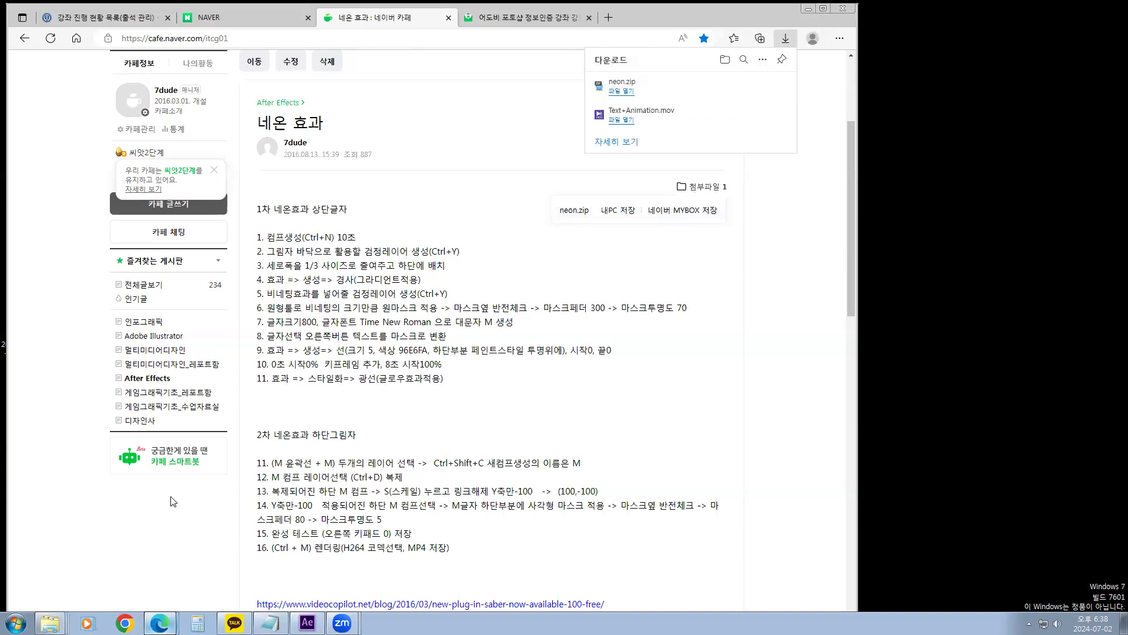
Switch to the file explorer window showing the 다운로드 folder and clear the file selection.
click(50, 623)
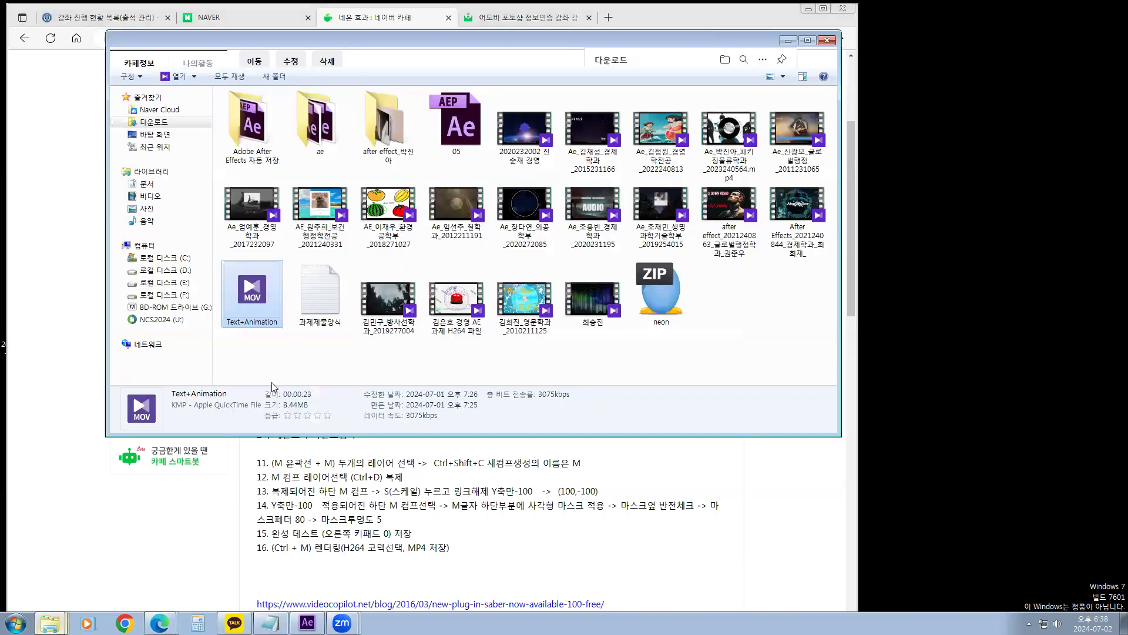
drag(389, 37, 461, 63)
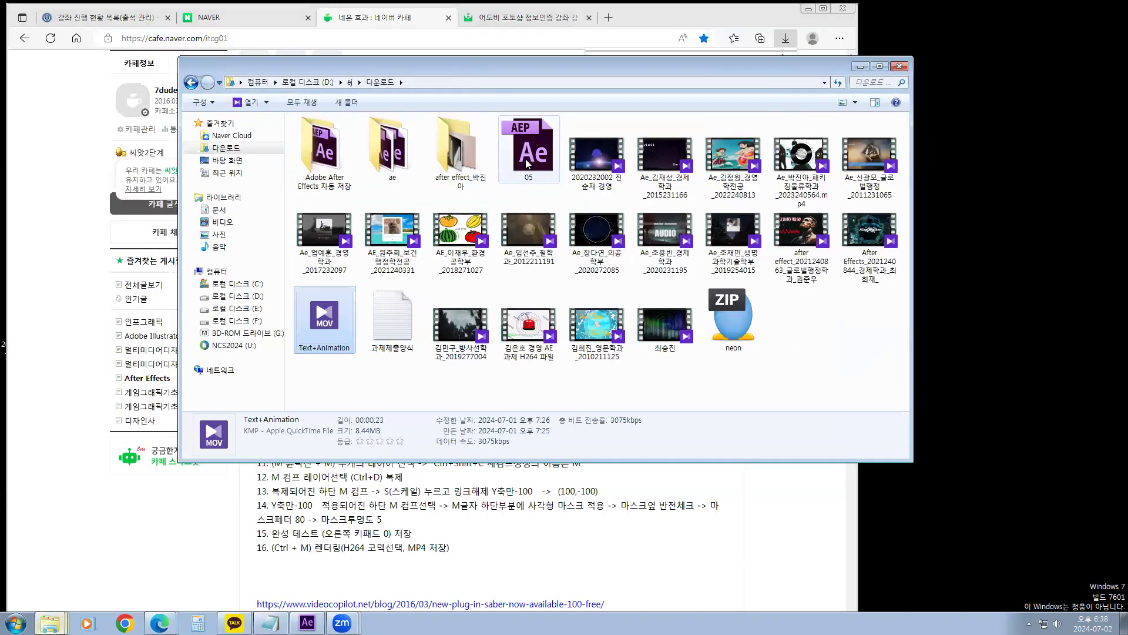
click(826, 351)
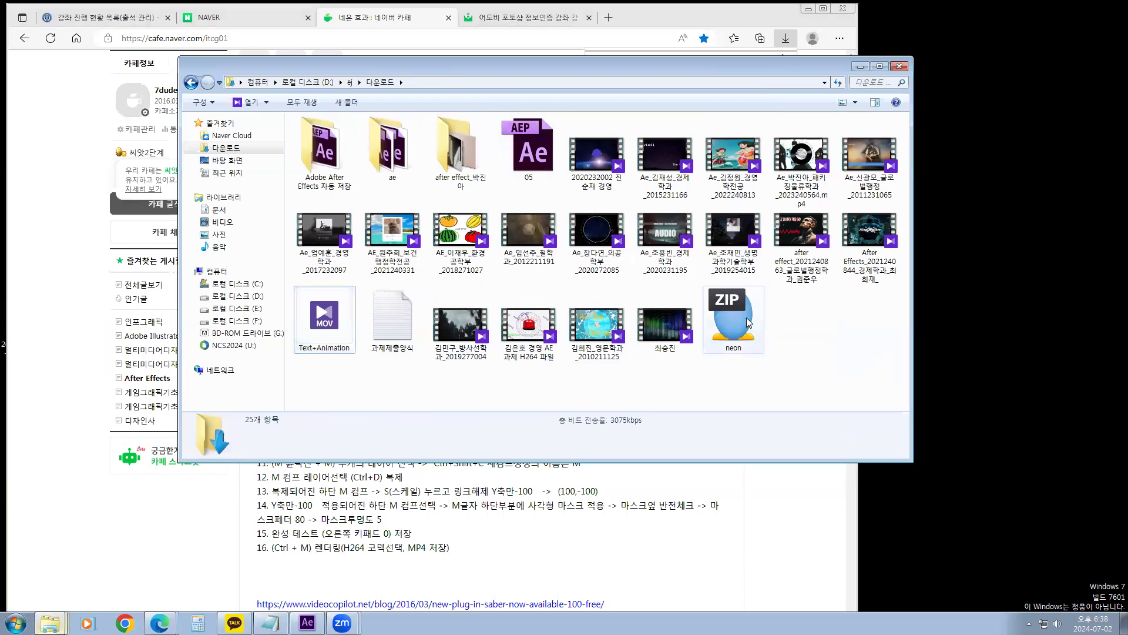
click(734, 318)
right_click(734, 318)
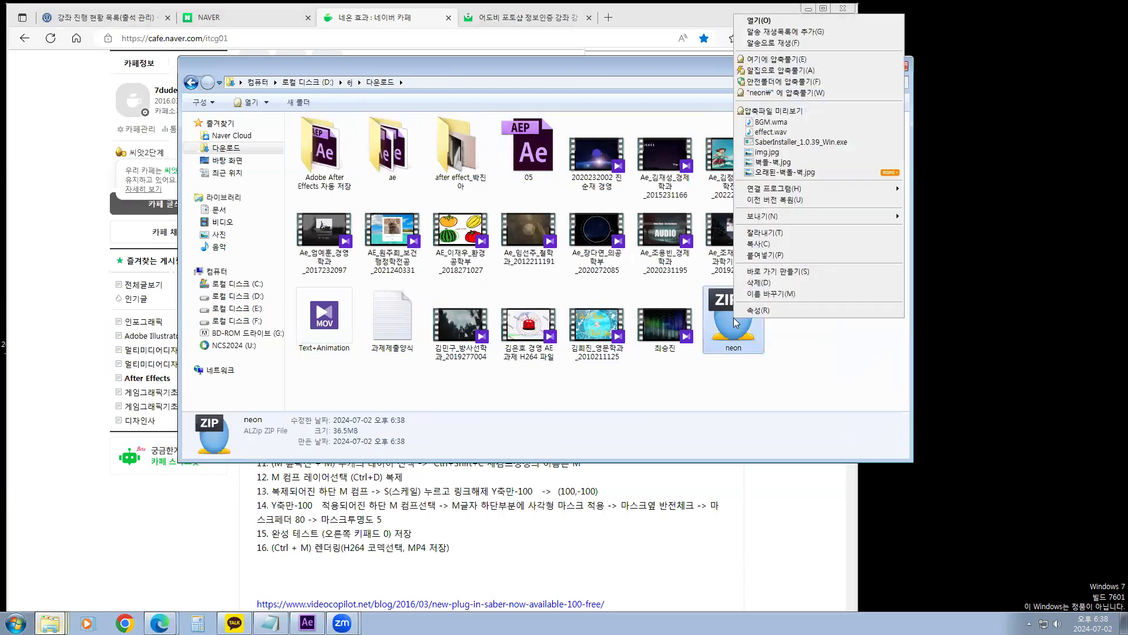
click(809, 347)
Create a new folder named 20240701_01 in the 다운로드 folder.
right_click(809, 315)
click(844, 321)
text(2)
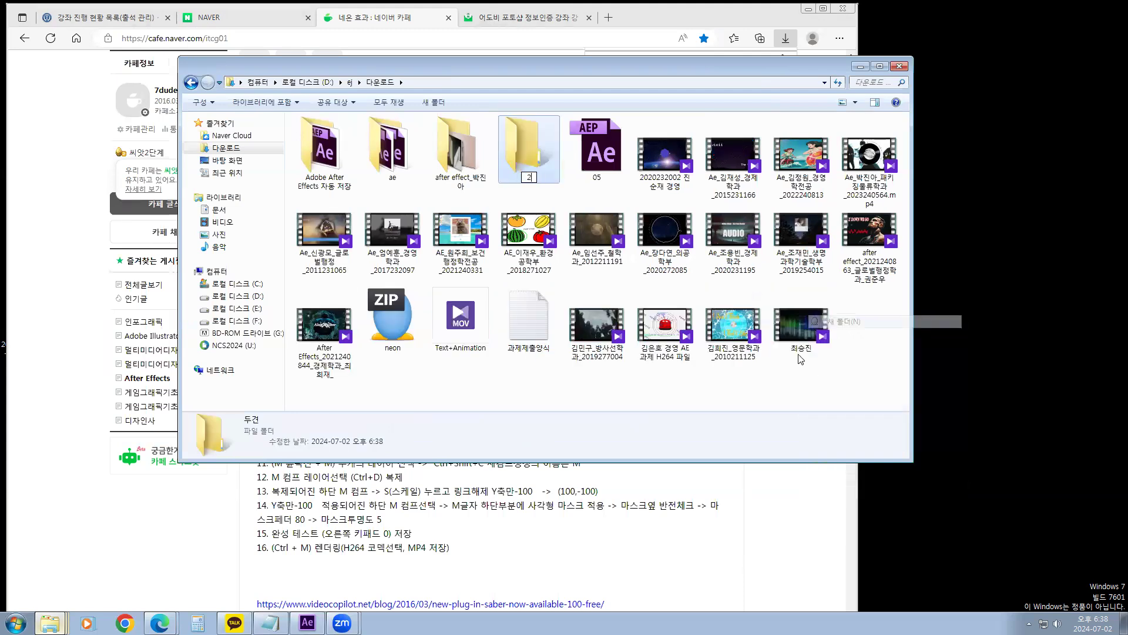
text(0240701)
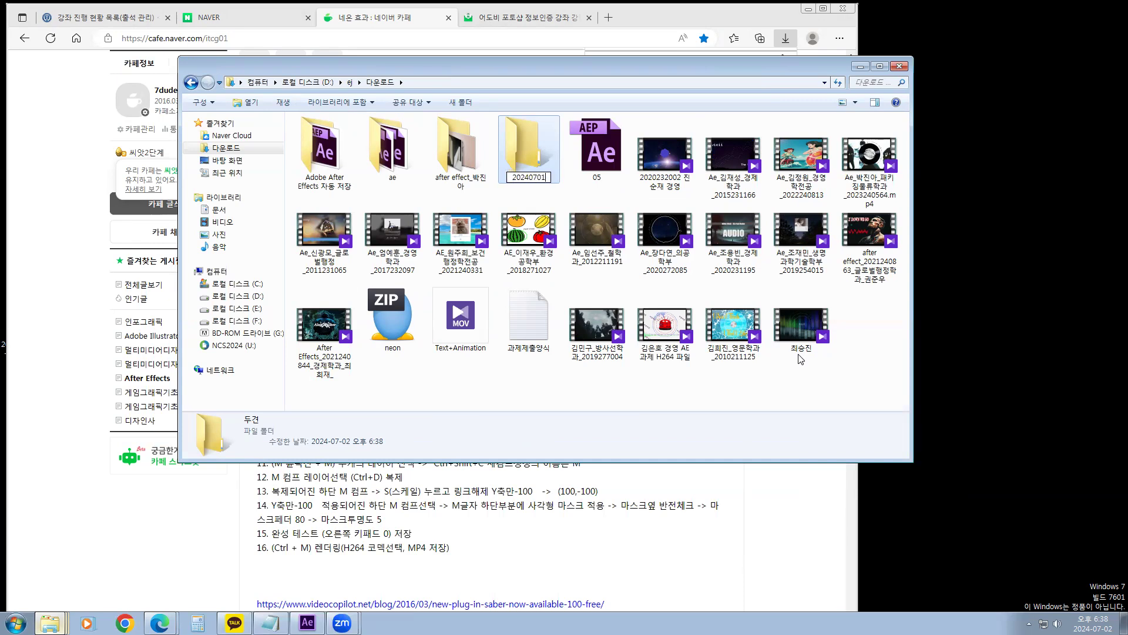
text(_01)
click(599, 393)
Move all the loose student assignment videos into the 20240701_01 folder, leaving Text+Animation in place.
click(662, 163)
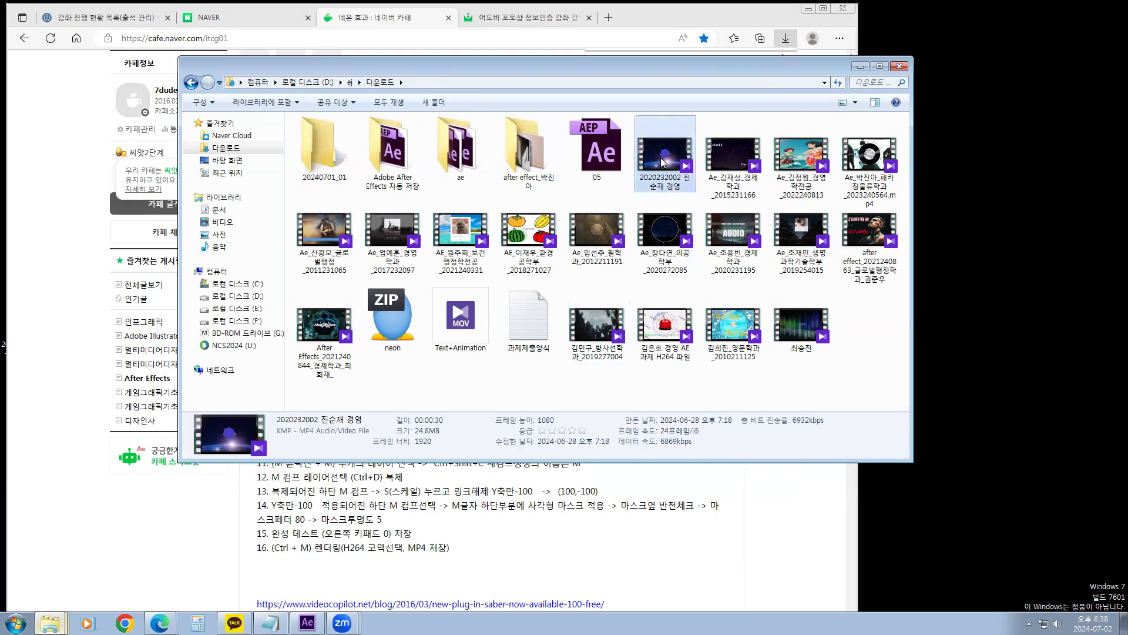
shift+click(330, 326)
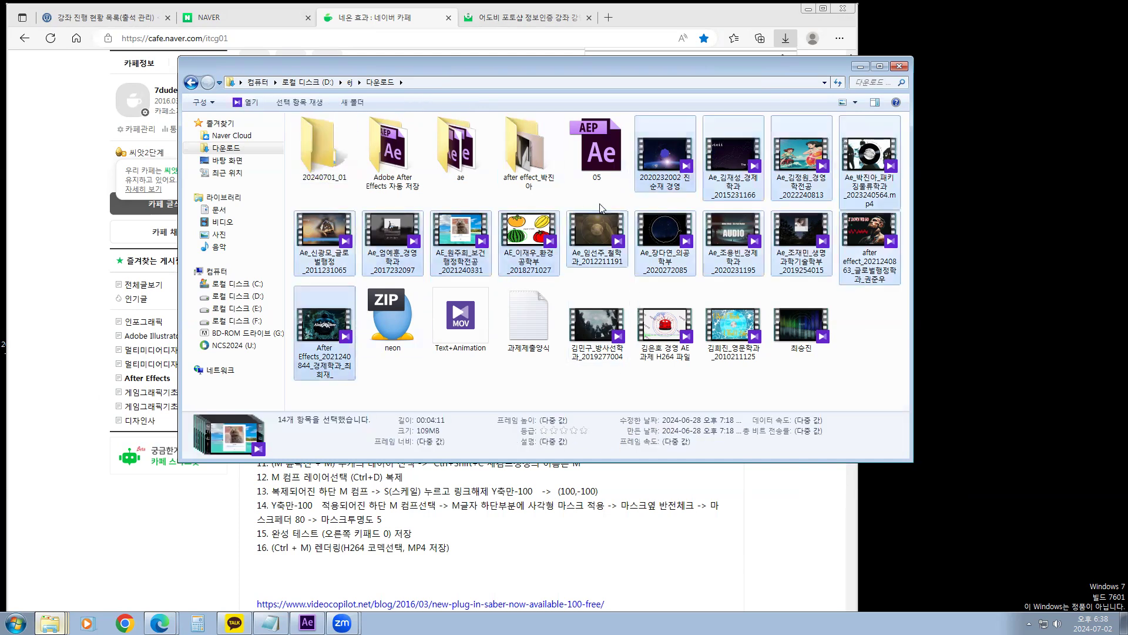
drag(663, 166, 326, 156)
click(876, 150)
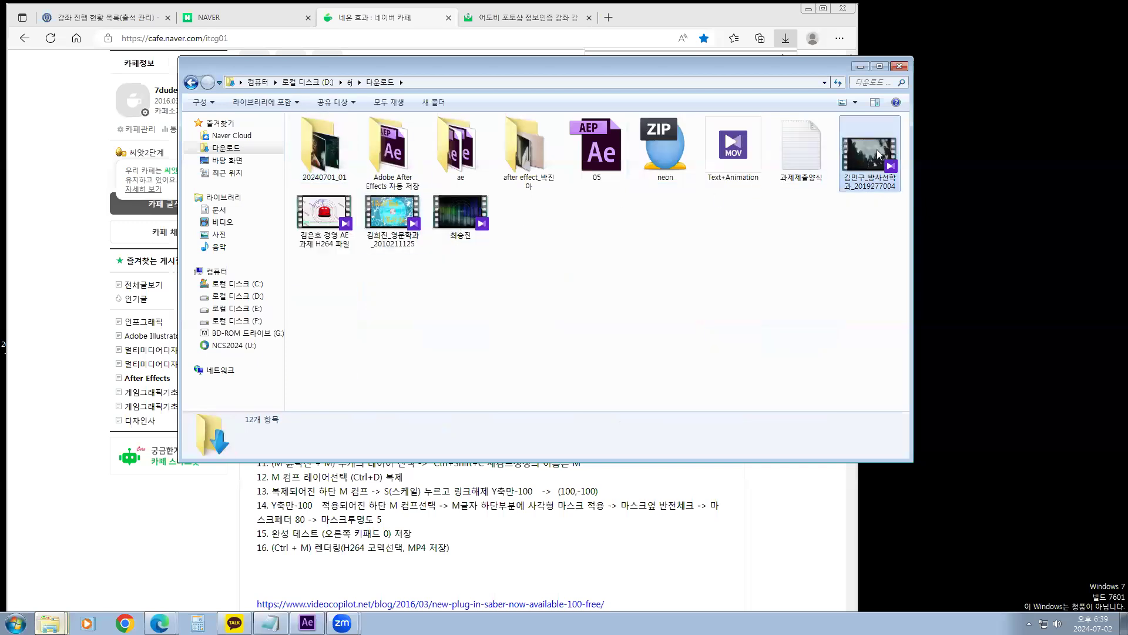
shift+click(456, 216)
drag(456, 215, 323, 186)
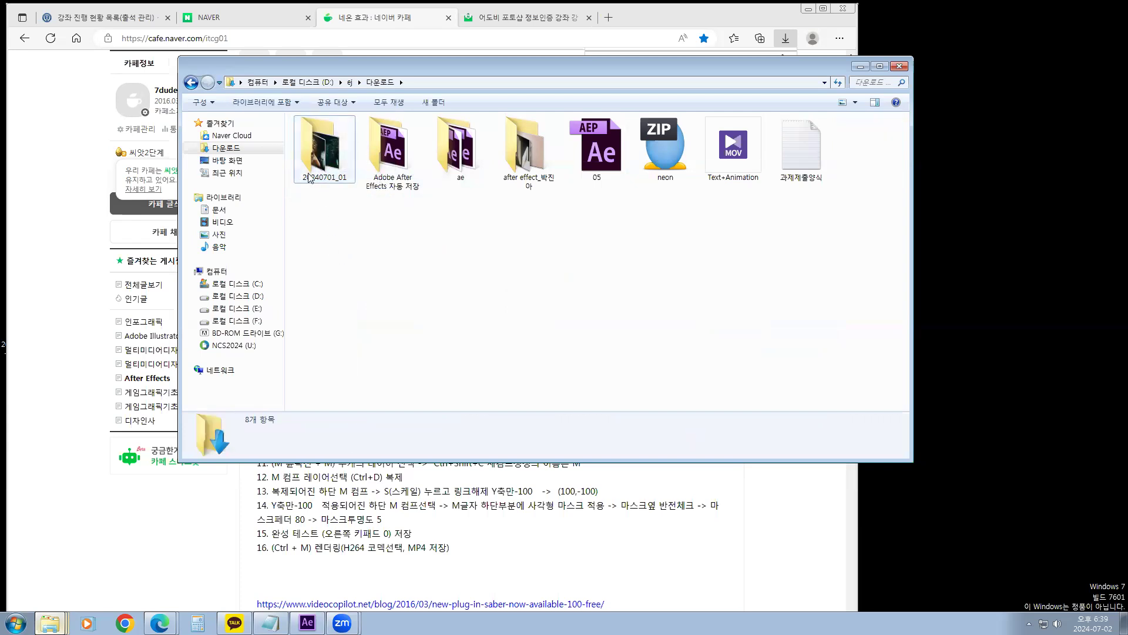
Create a folder named 과제 and move the 20240701_01 folder and the student's after effect folder into it.
right_click(357, 218)
click(386, 226)
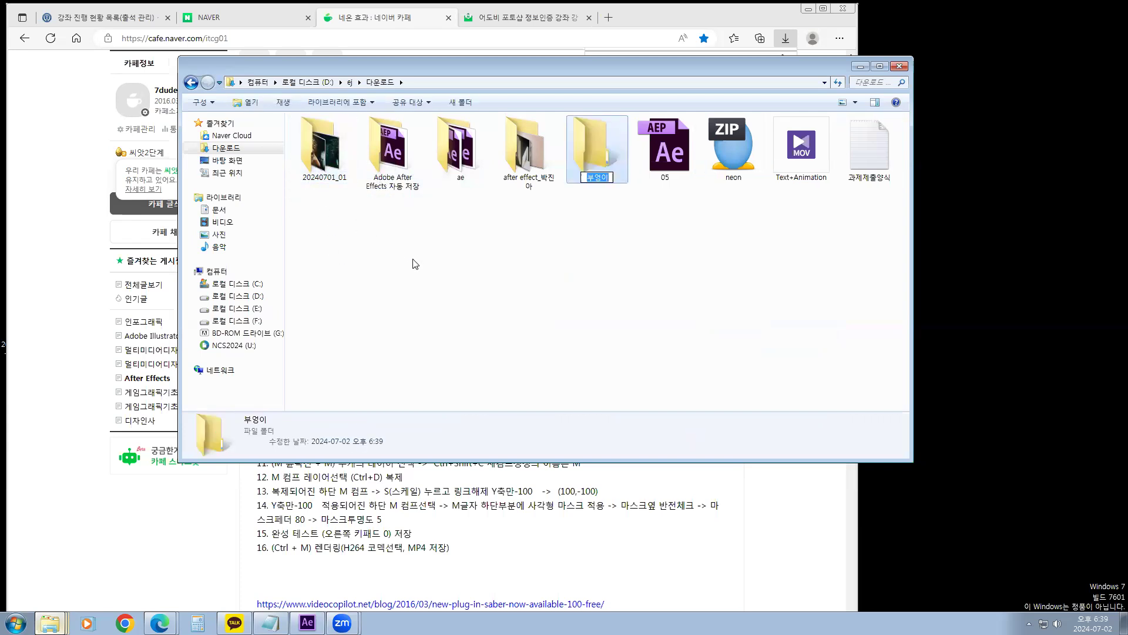
text(ㅁ)
text(과제)
key(Return)
drag(324, 147, 600, 167)
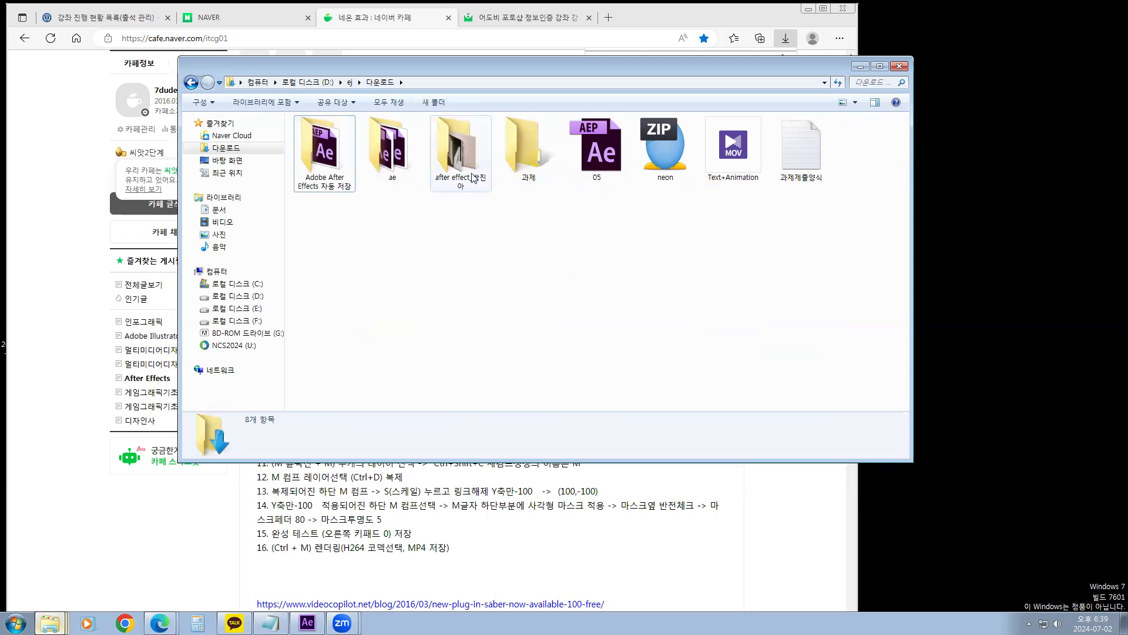
drag(442, 144, 529, 157)
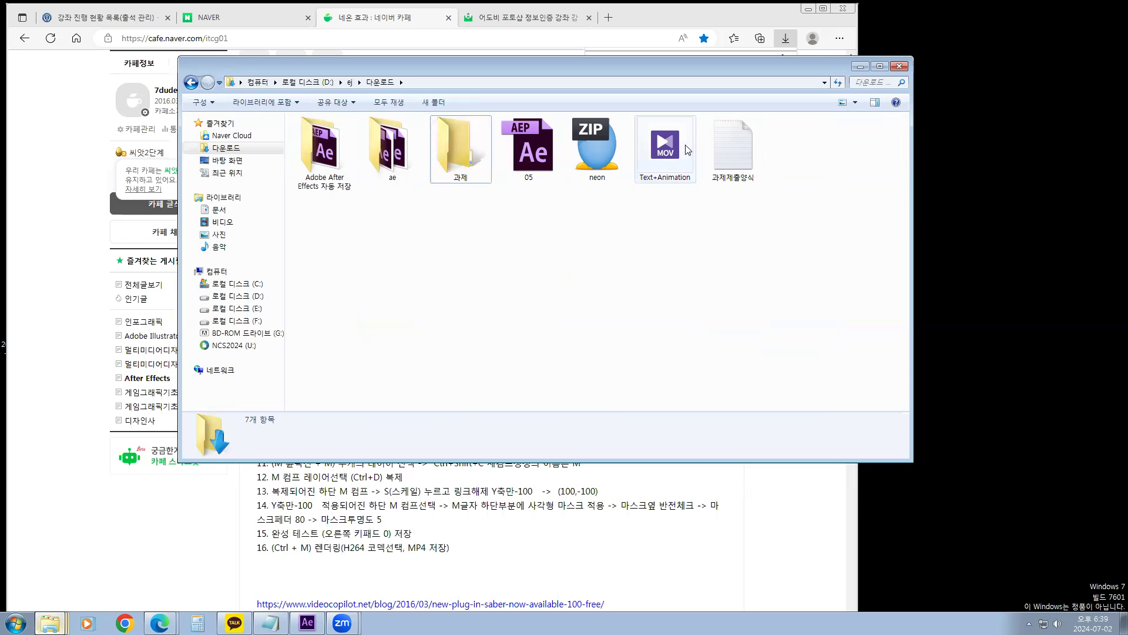
Extract neon.zip into its own neon folder and delete the archive.
right_click(593, 150)
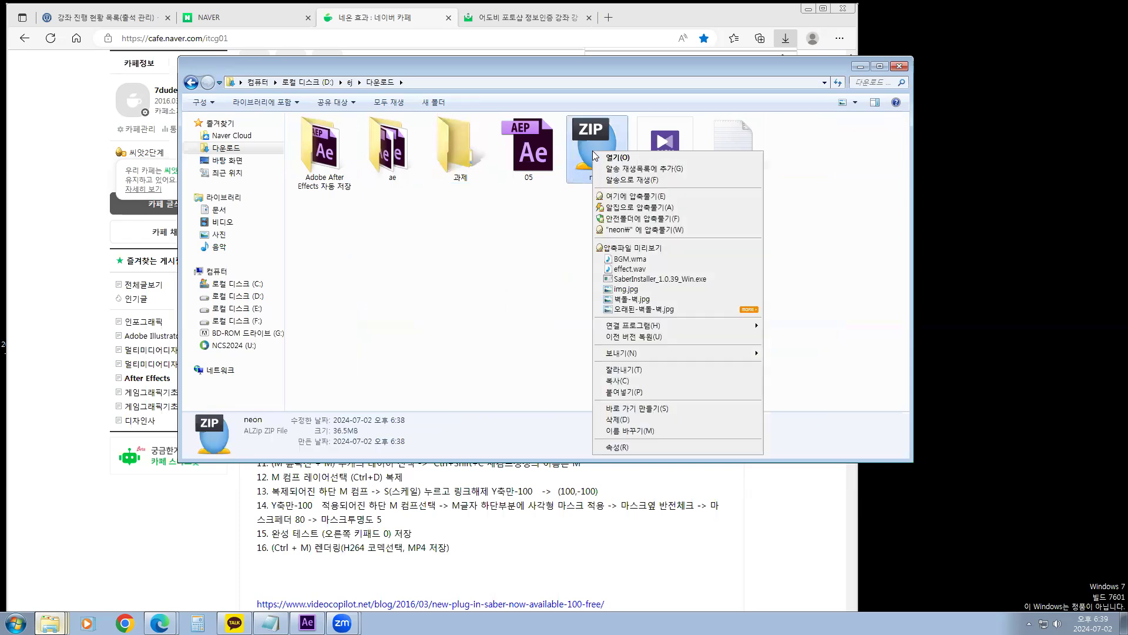
click(645, 229)
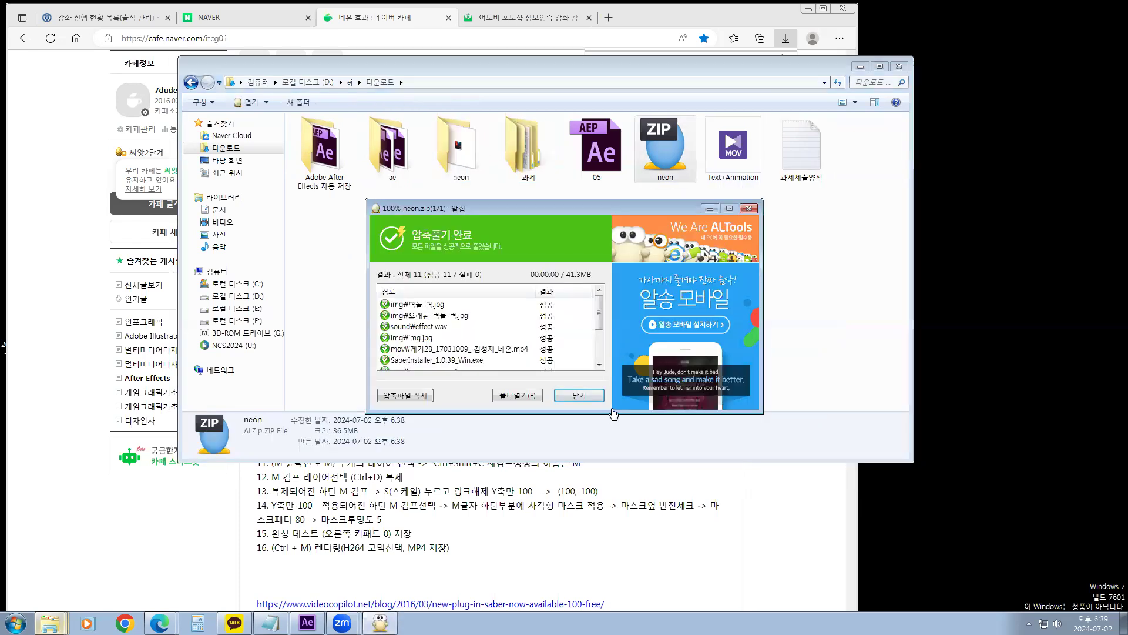
click(589, 396)
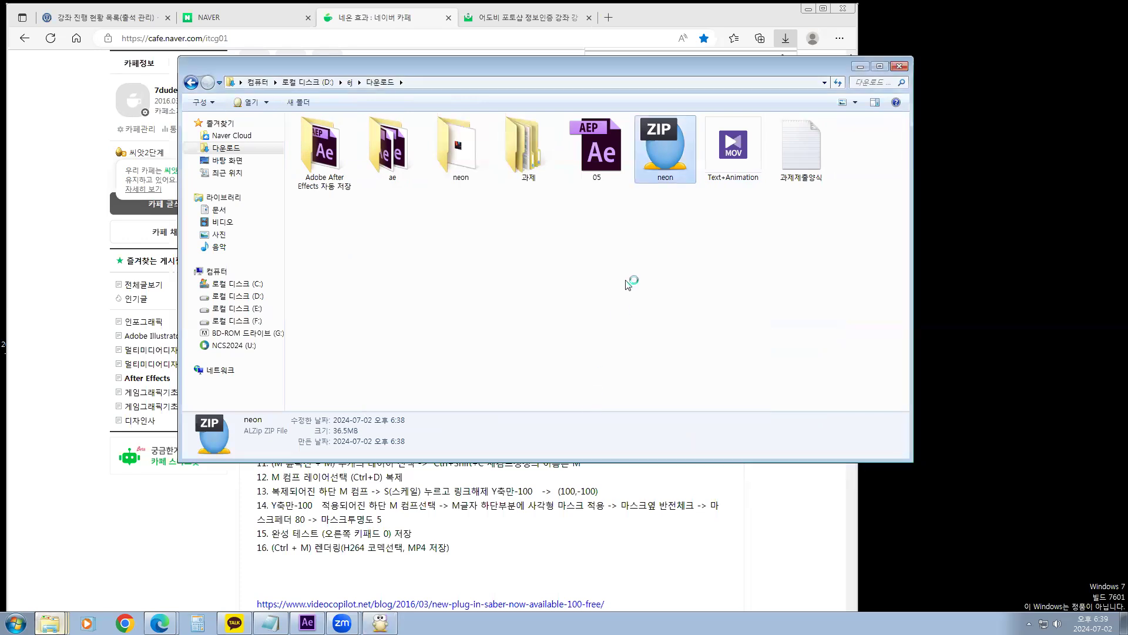
right_click(663, 155)
click(683, 424)
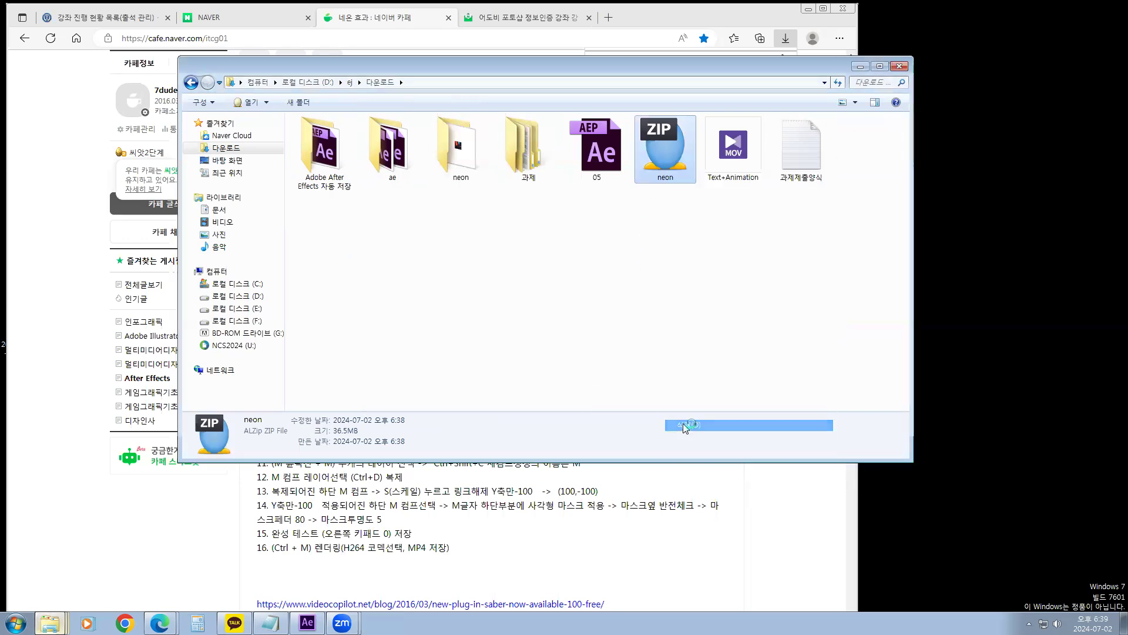
click(604, 363)
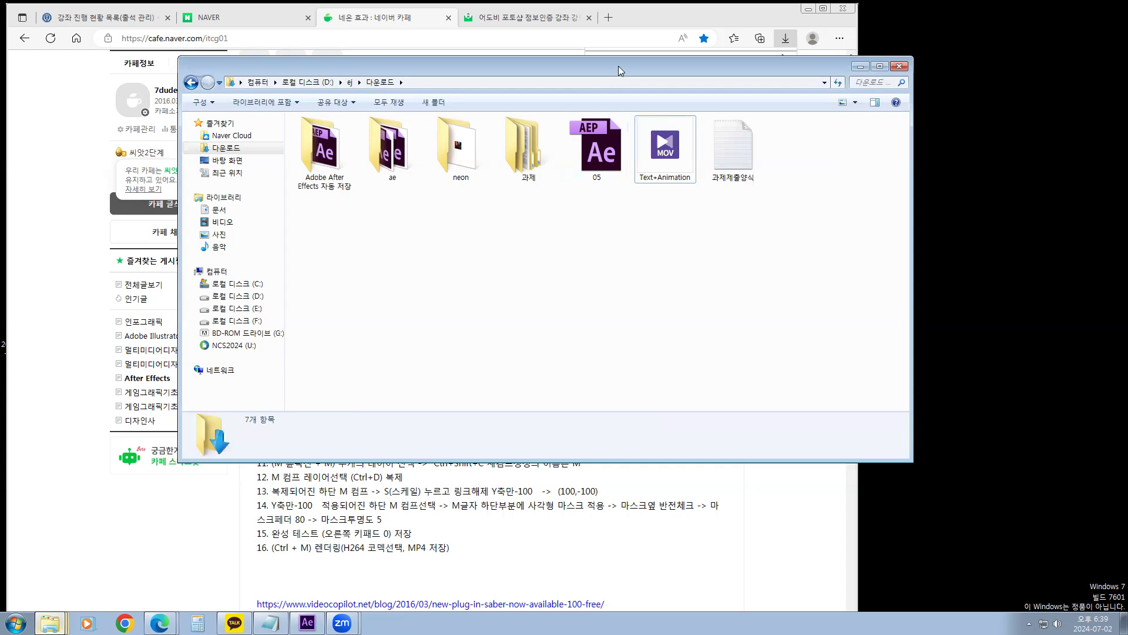
Open the extracted neon folder and reposition and shrink its window so the post's instructions stay readable.
drag(621, 65, 735, 124)
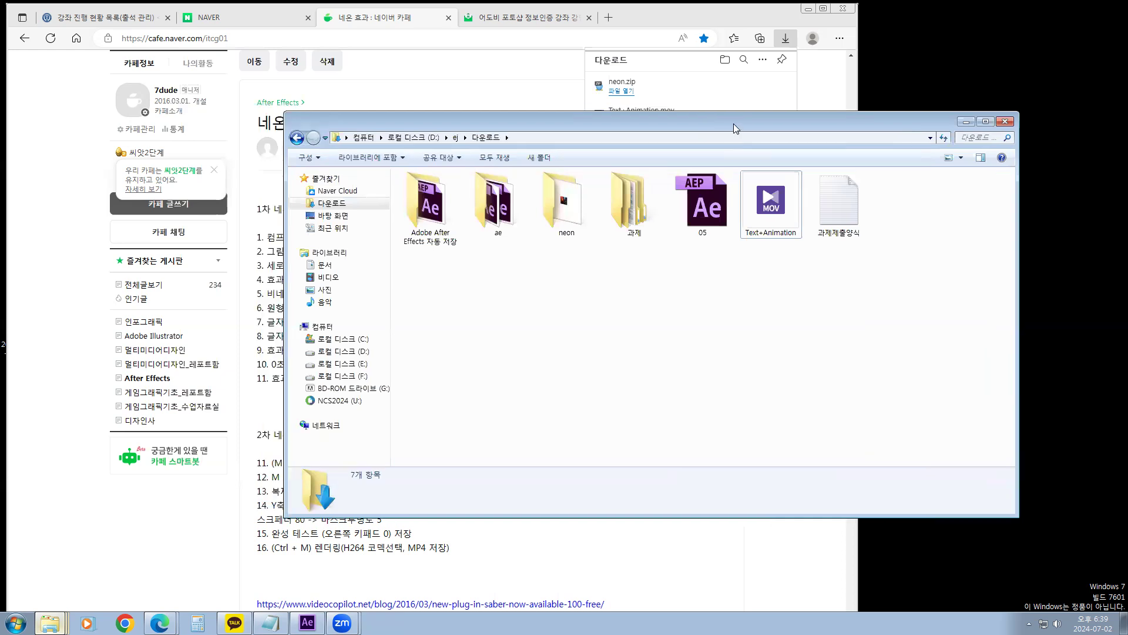
drag(730, 123, 709, 152)
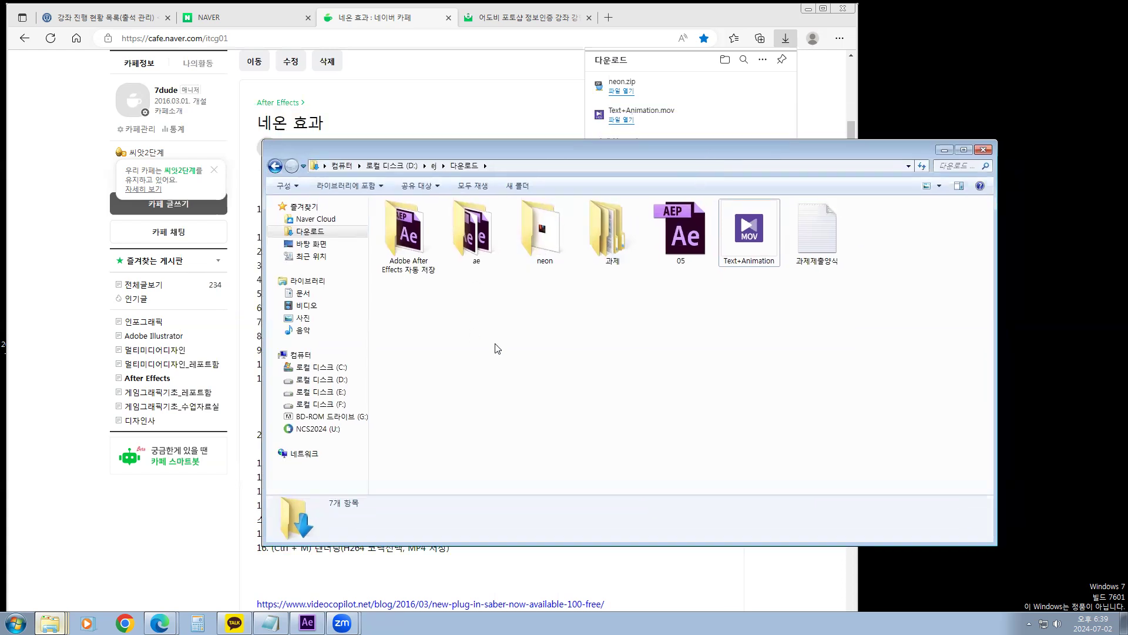
double_click(541, 231)
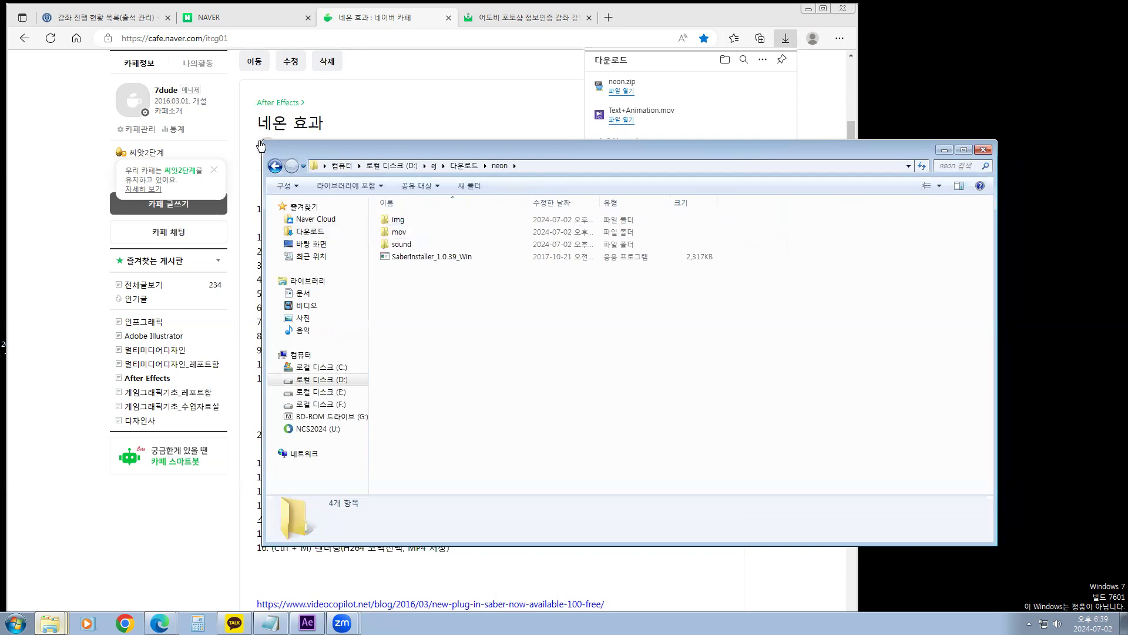
drag(263, 143, 311, 169)
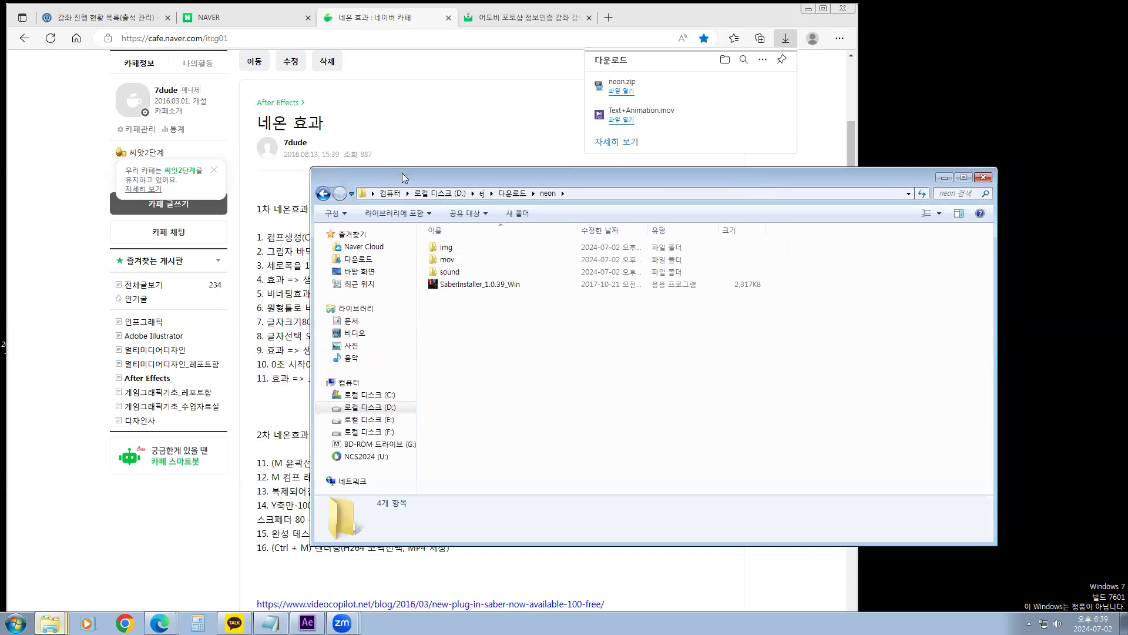
drag(404, 175, 547, 153)
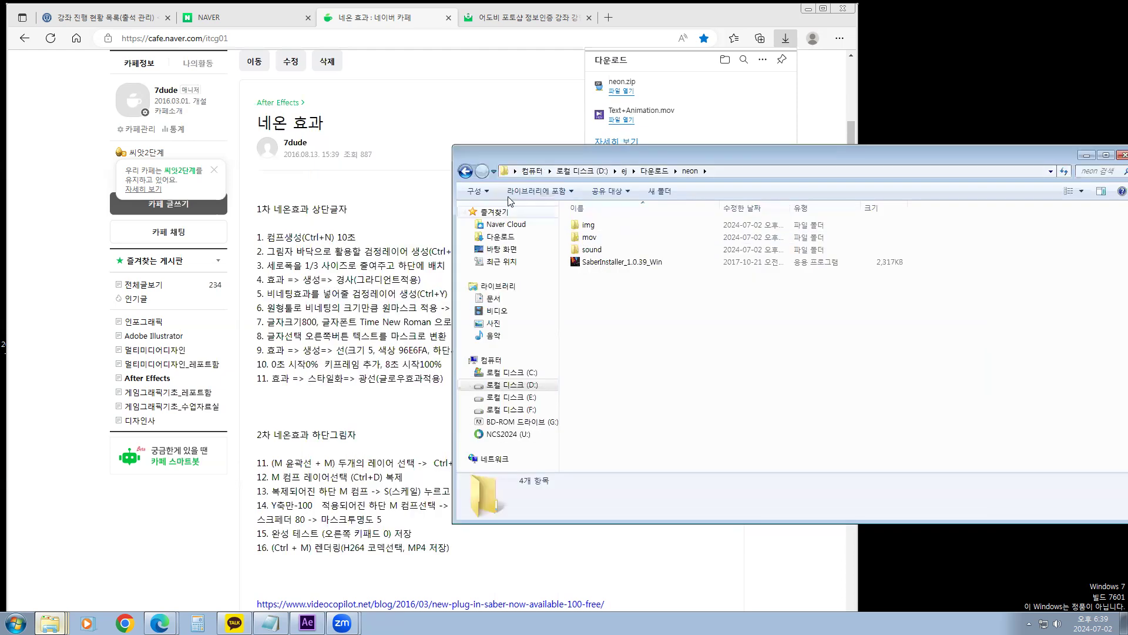
click(465, 171)
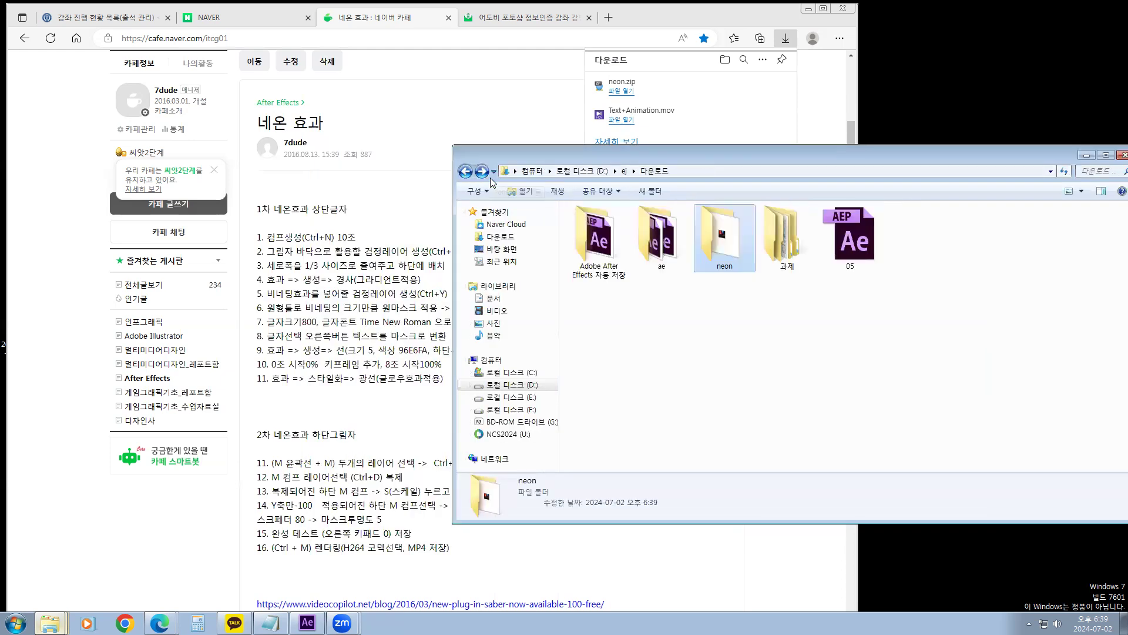
double_click(728, 234)
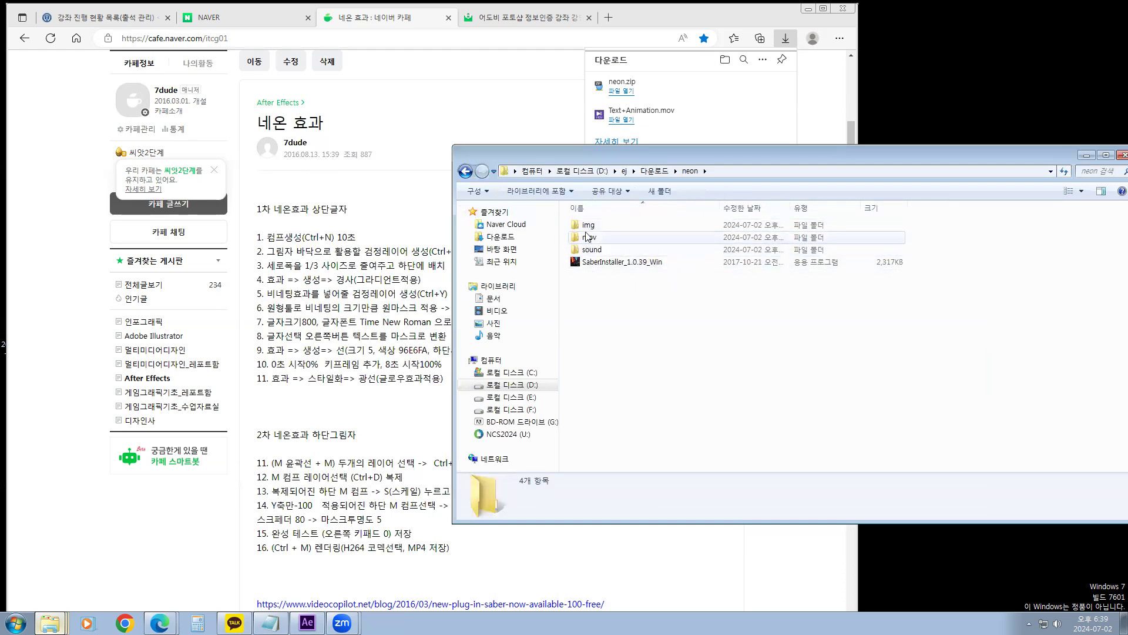
Examine the contents of the img, mov and sound subfolders inside the neon folder.
double_click(586, 227)
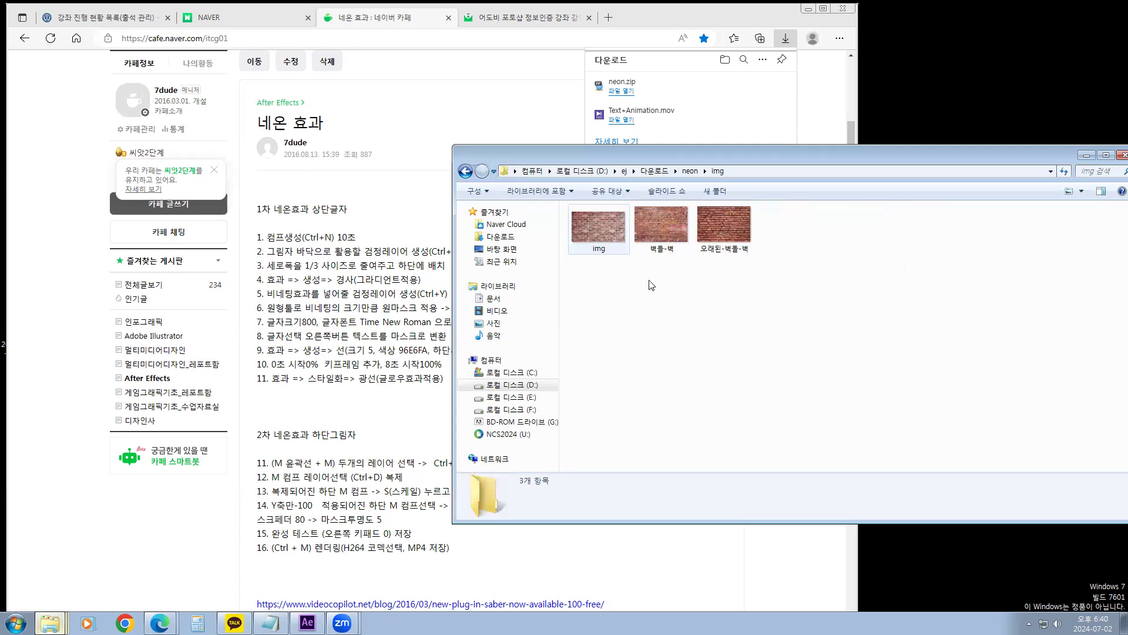
click(466, 171)
double_click(589, 238)
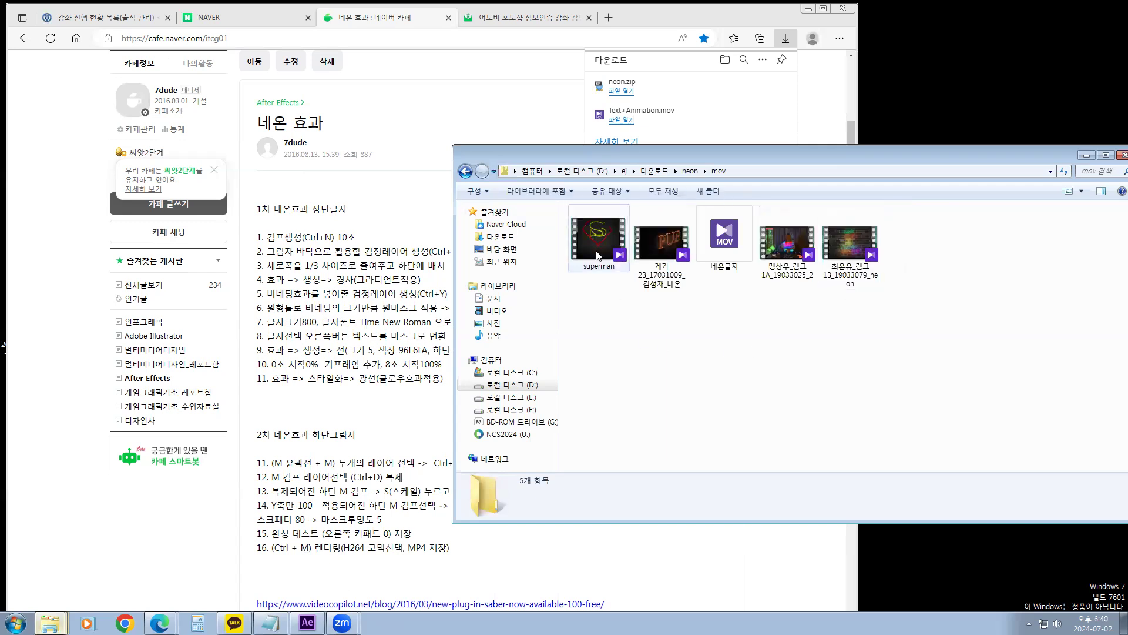
click(465, 172)
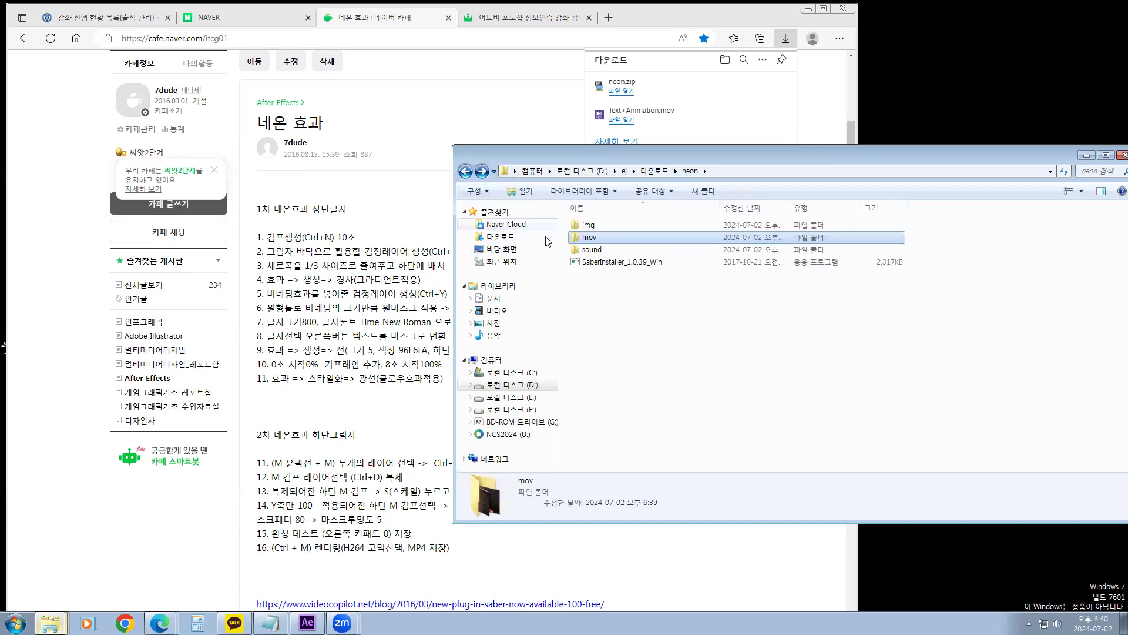
double_click(597, 250)
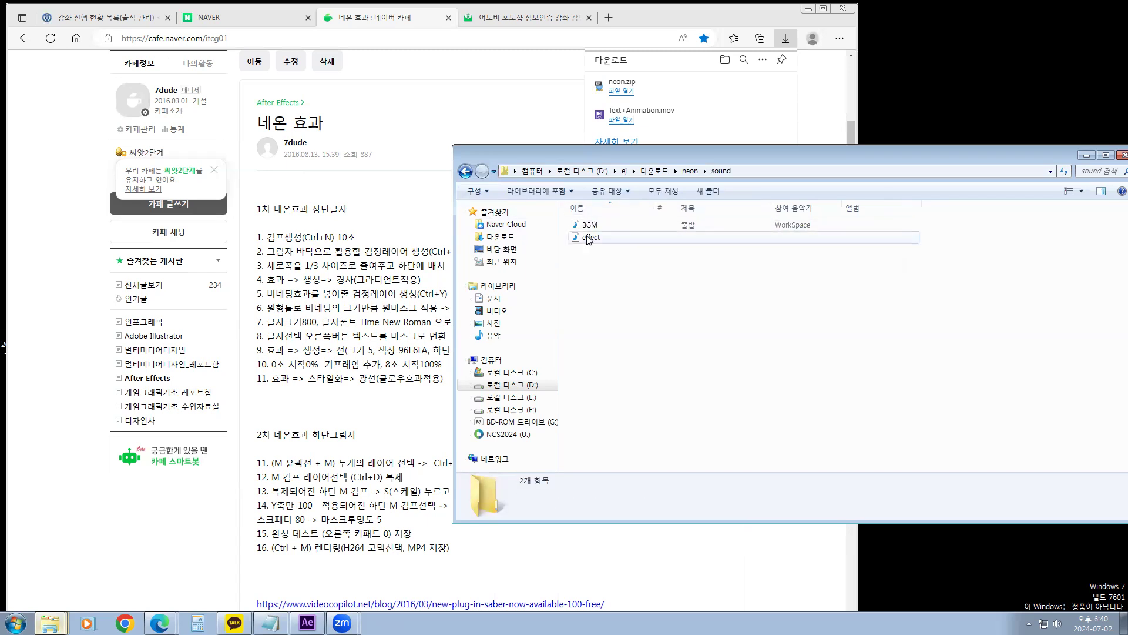
click(465, 171)
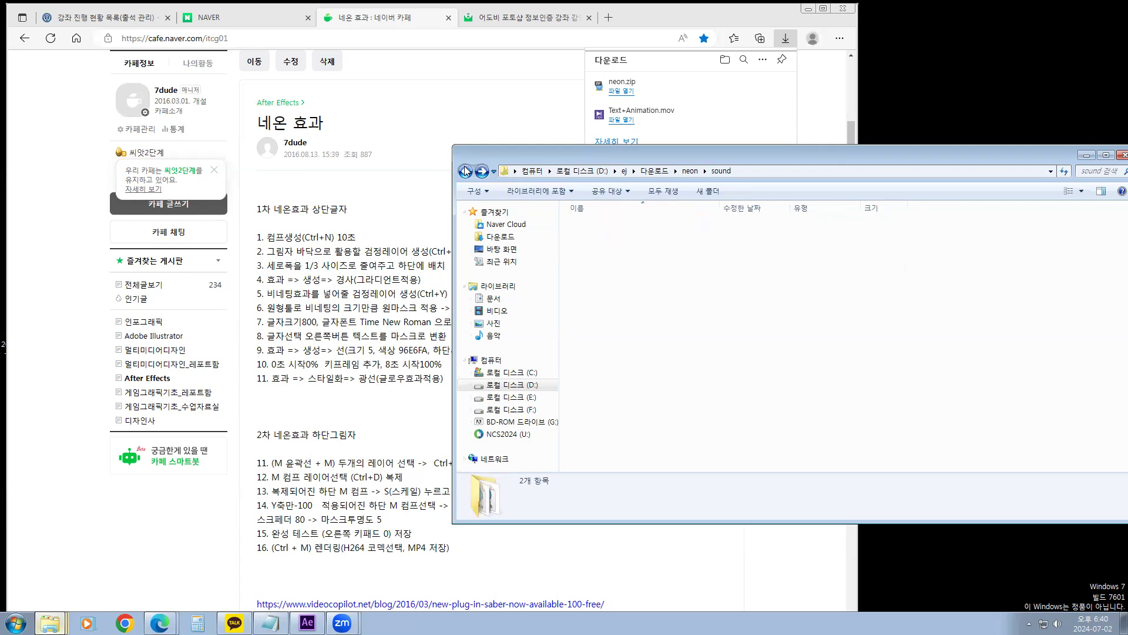
Review the Downloads folder and the contents of the neon folder, including the brick wall images in img.
click(466, 172)
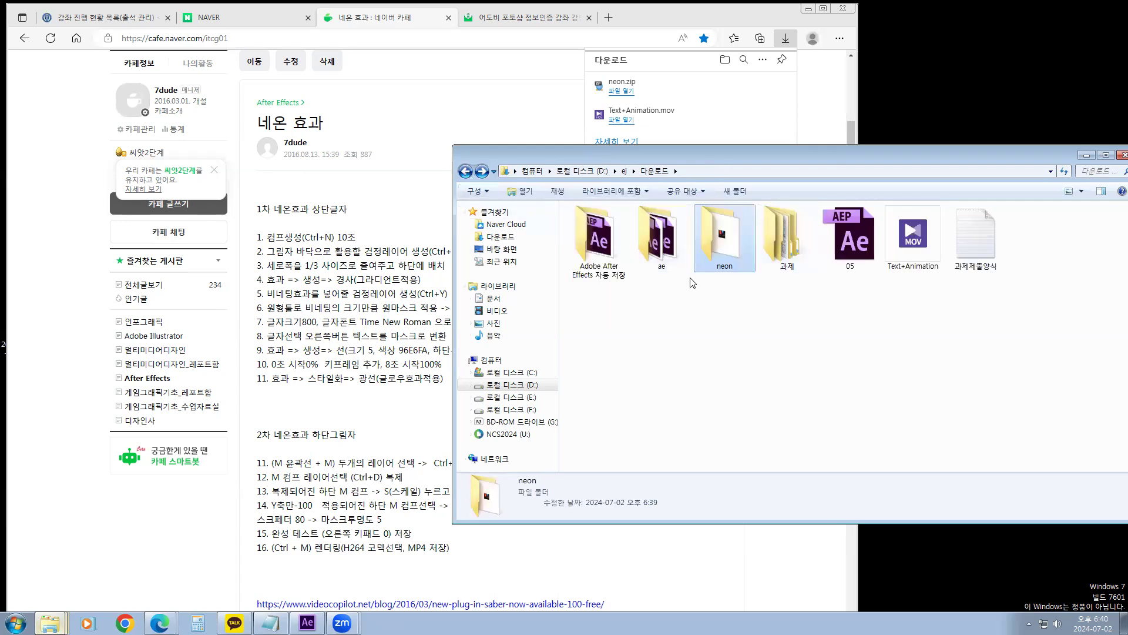
double_click(710, 236)
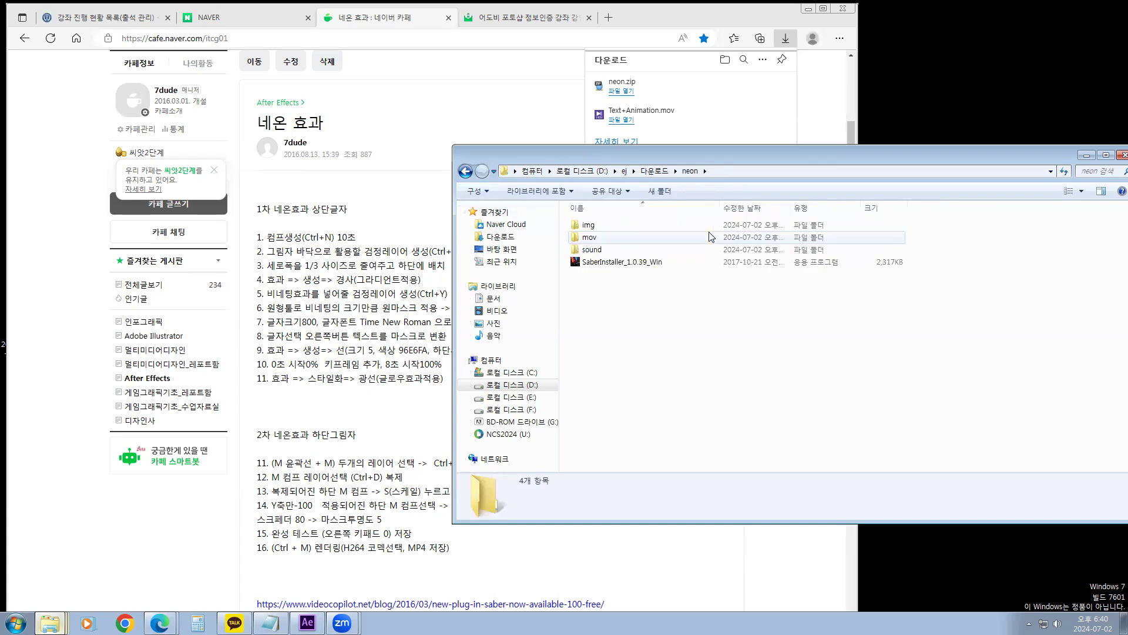
click(466, 171)
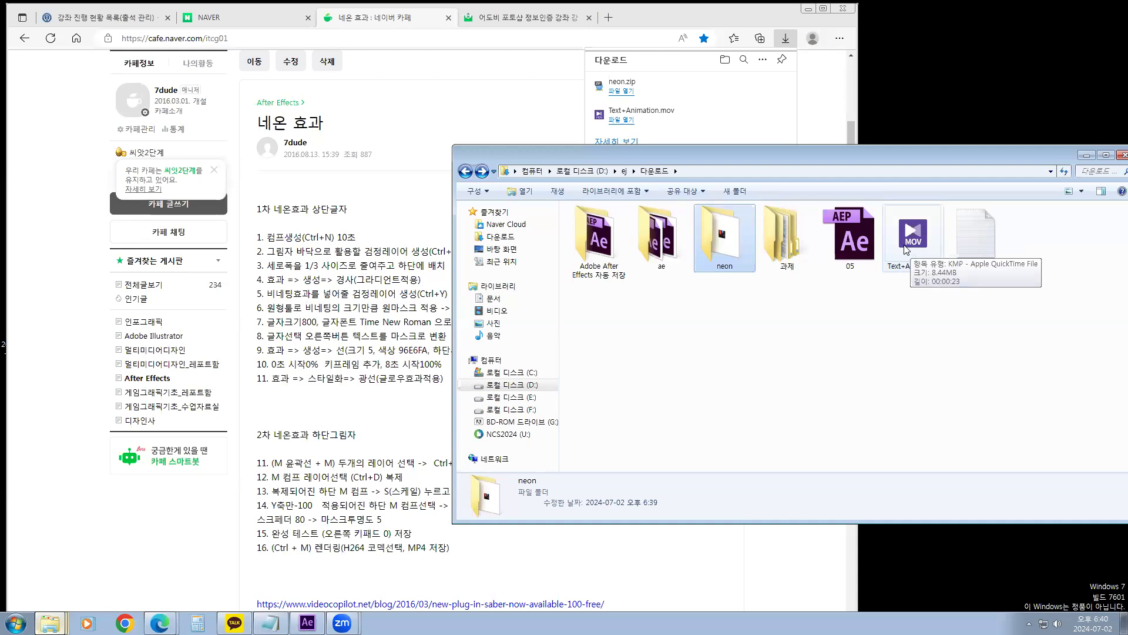
click(851, 262)
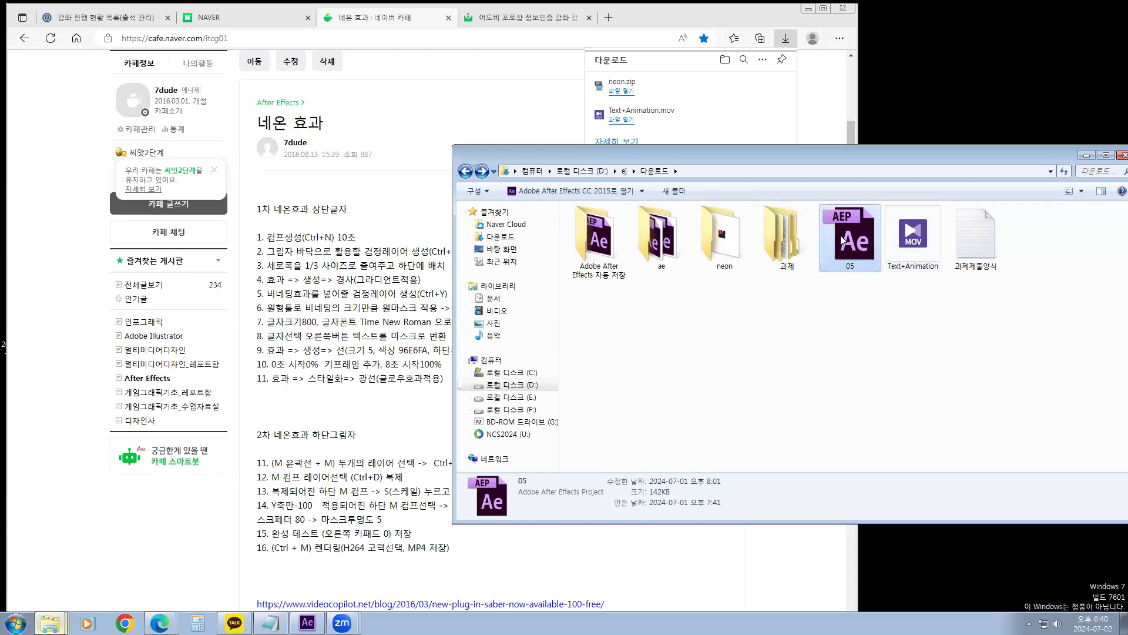
double_click(727, 242)
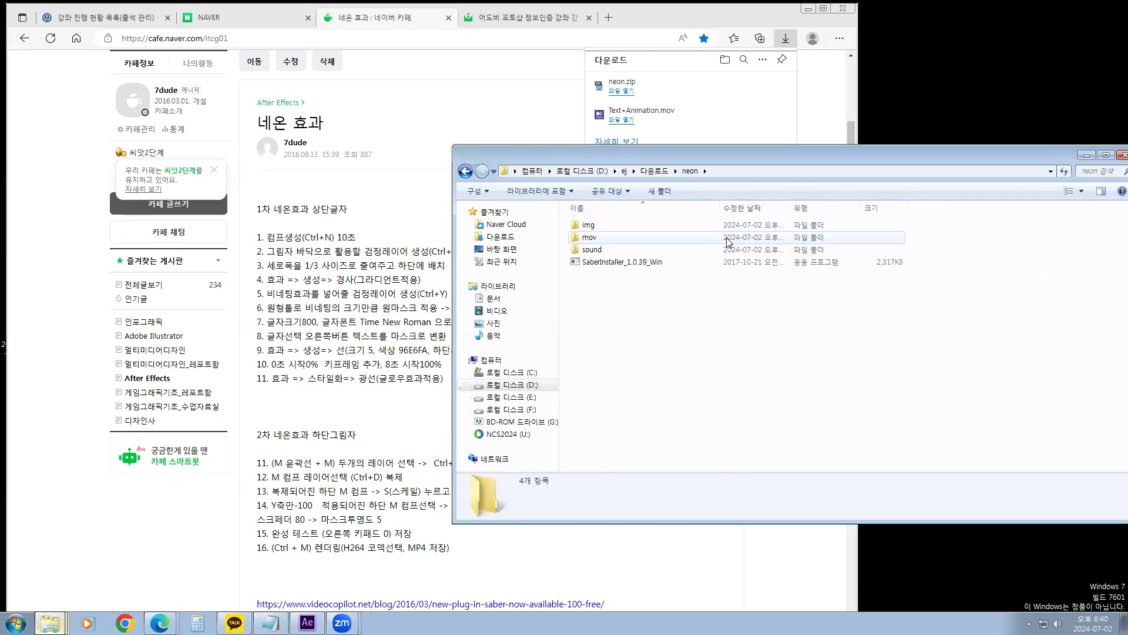
double_click(604, 226)
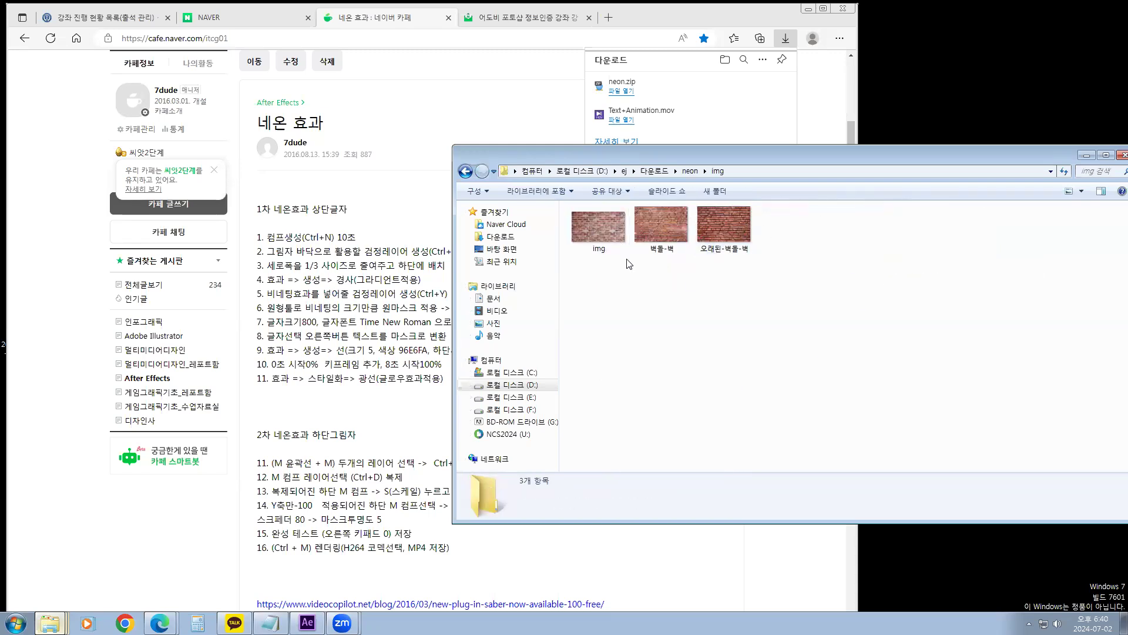
click(465, 173)
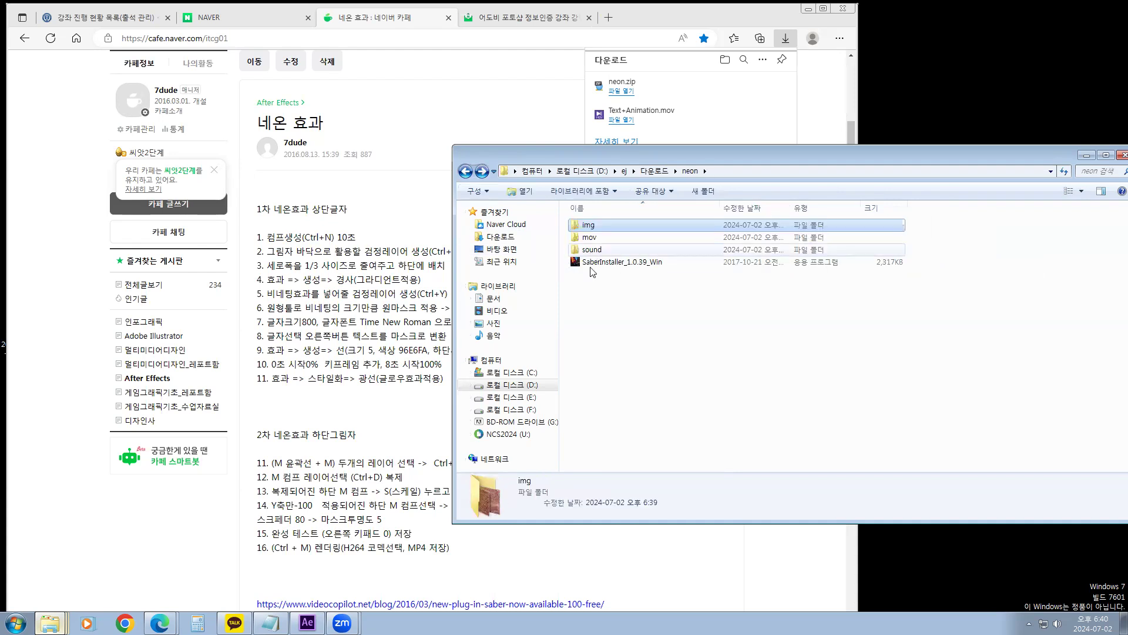
click(594, 316)
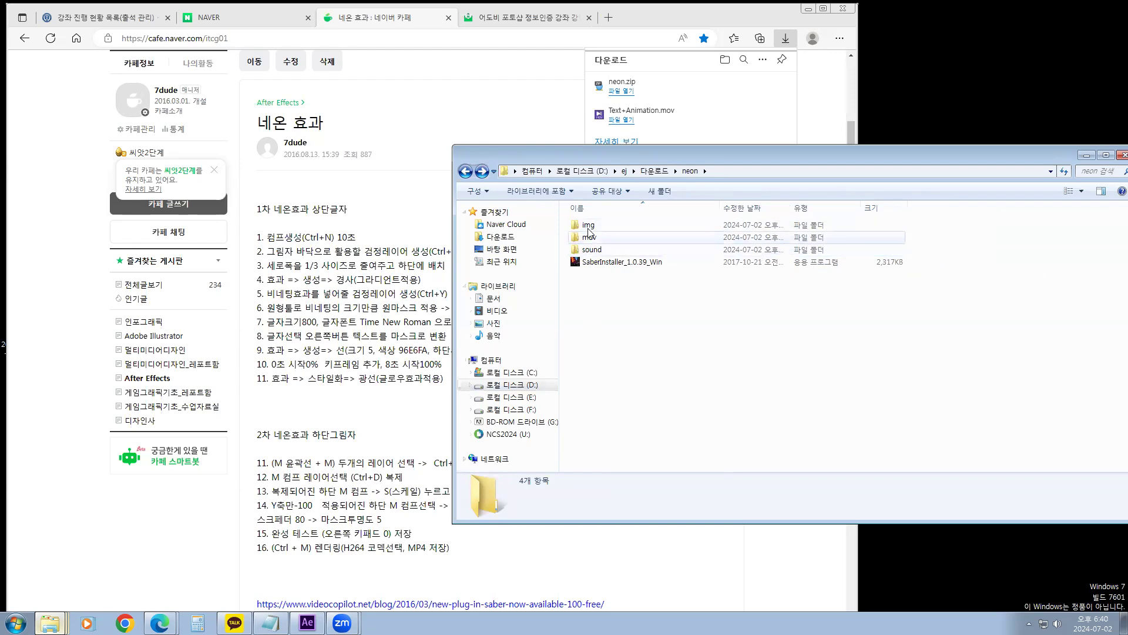
click(466, 170)
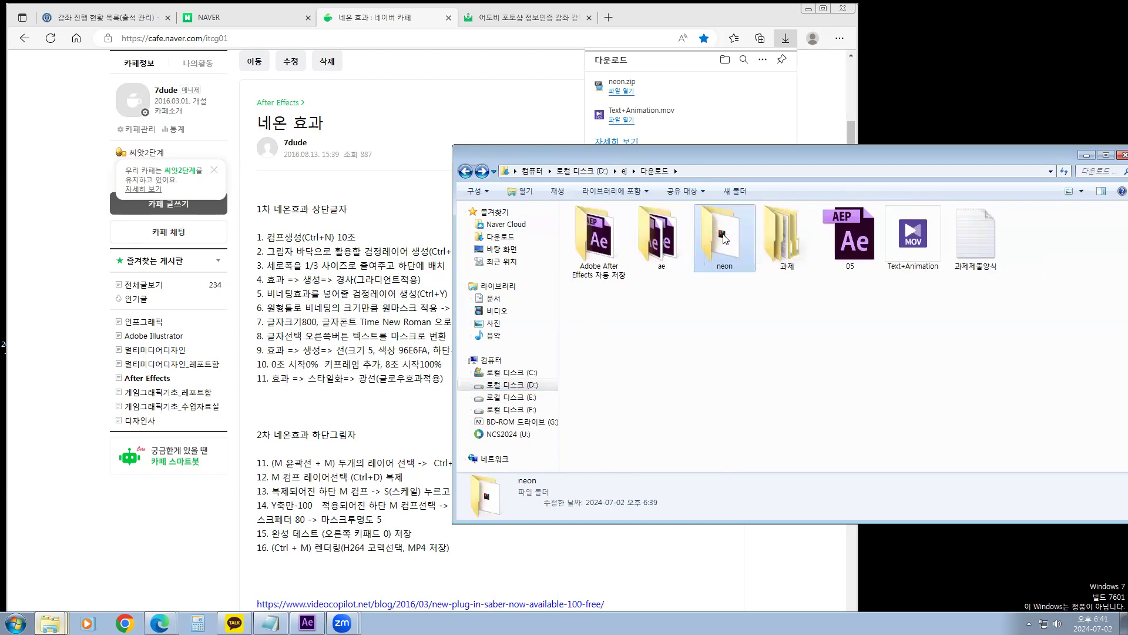
mouse_move(731, 256)
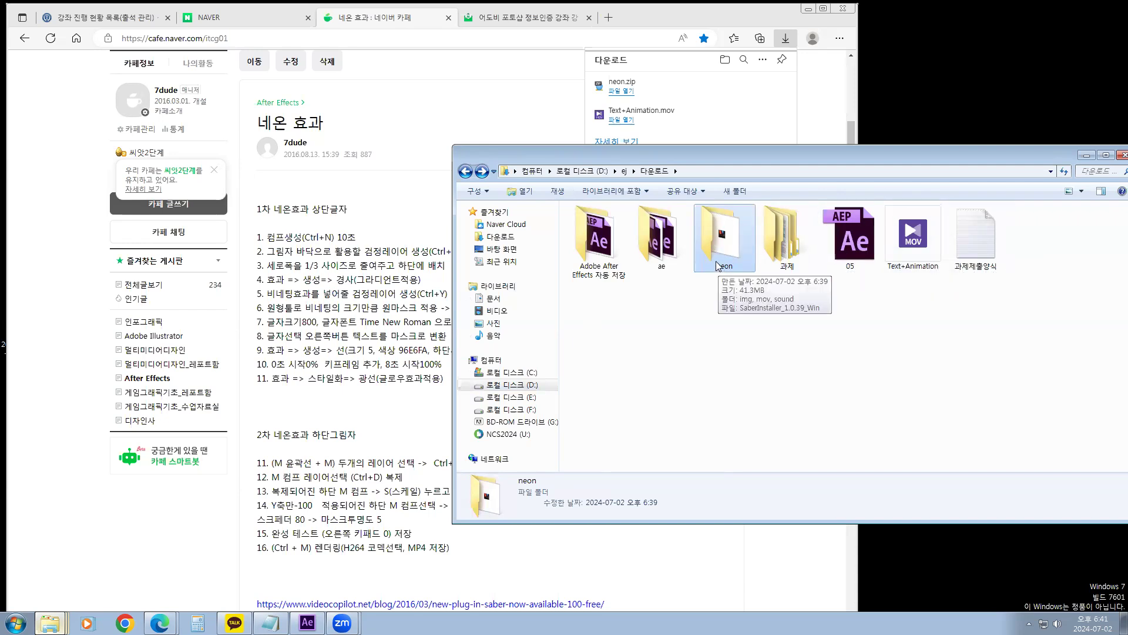
Play the 네온글자 example video from neon's mov folder, dismiss the player's update offer and close the player.
double_click(724, 244)
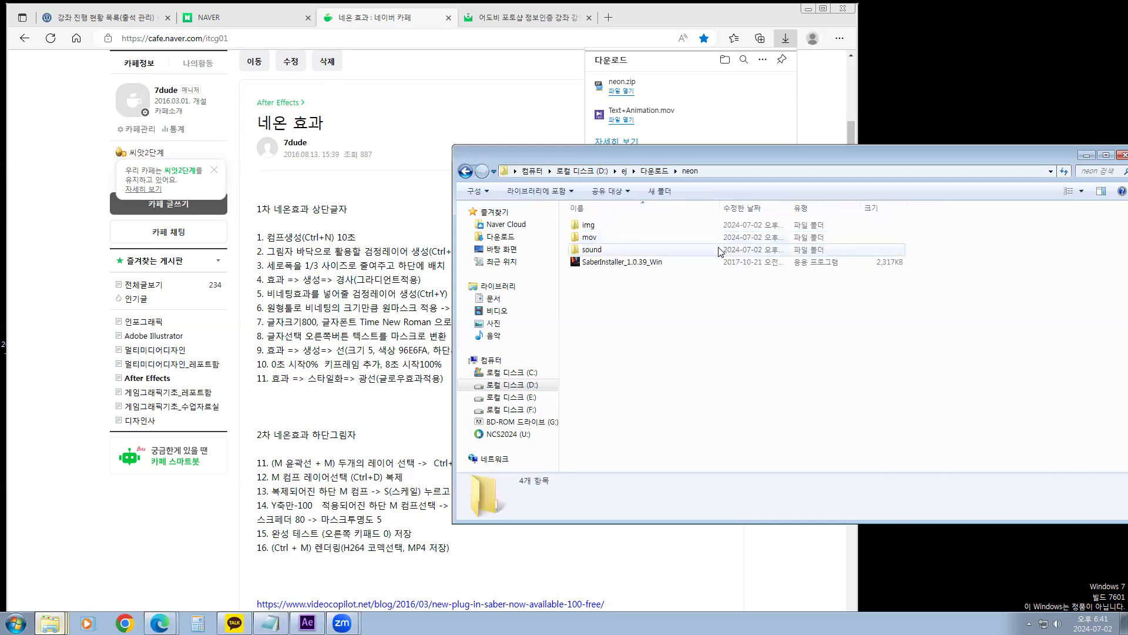
double_click(592, 237)
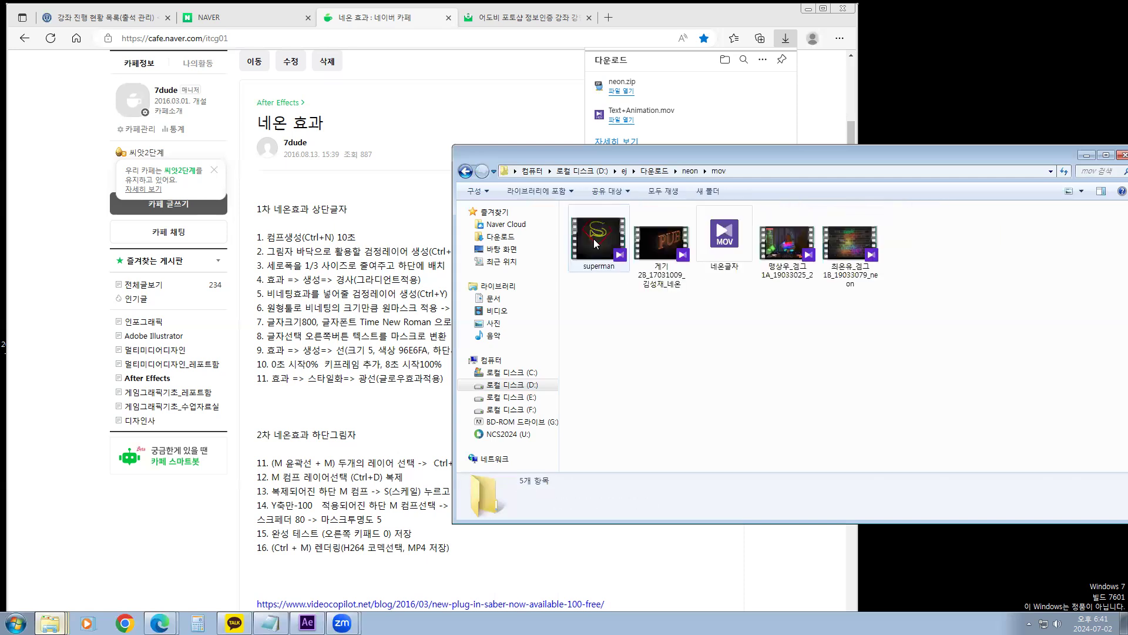
click(724, 238)
double_click(723, 238)
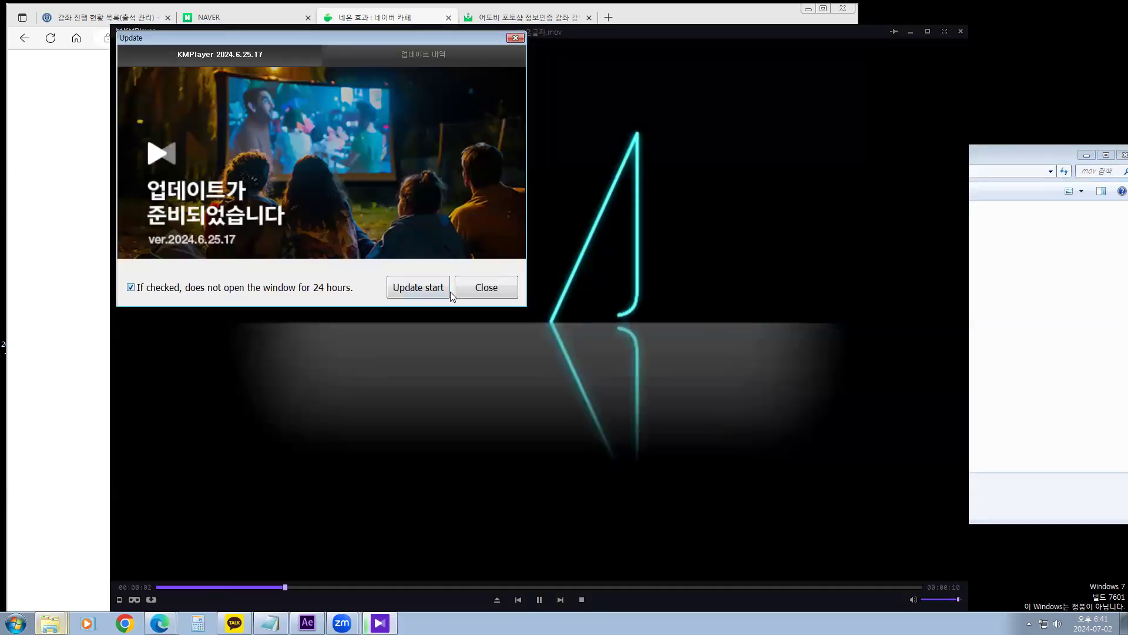
click(465, 290)
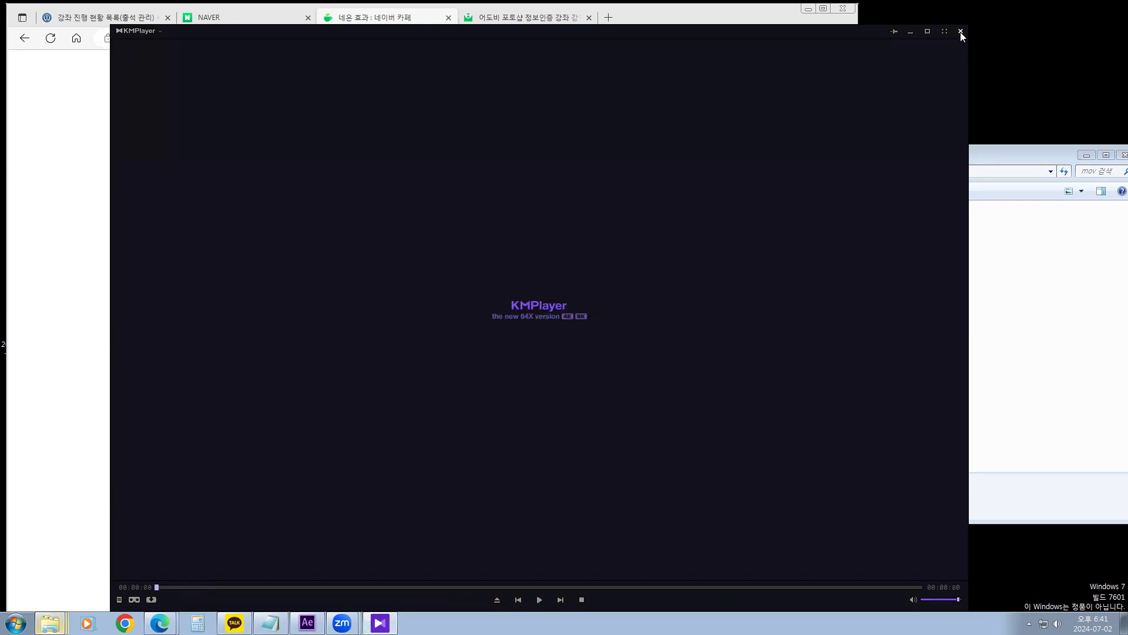
key(space)
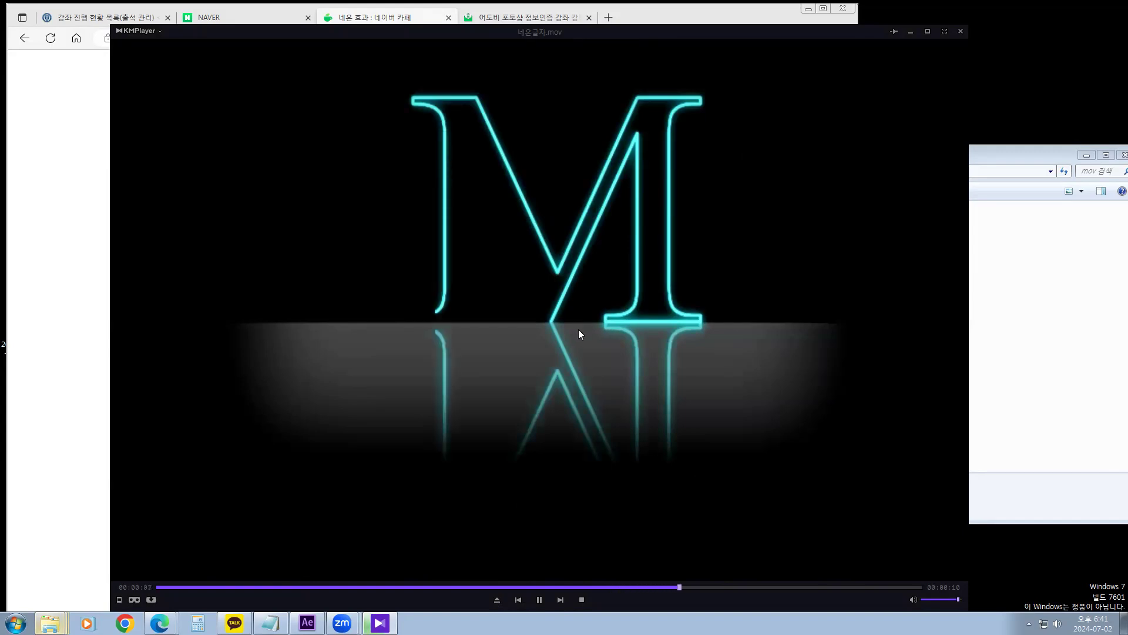
click(542, 559)
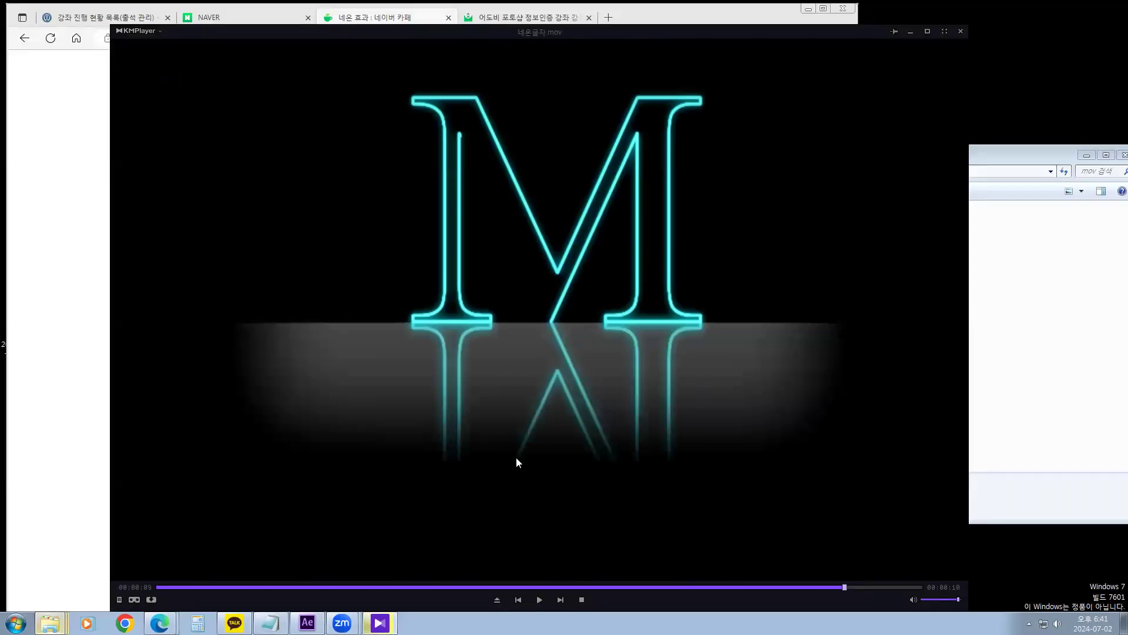
click(961, 31)
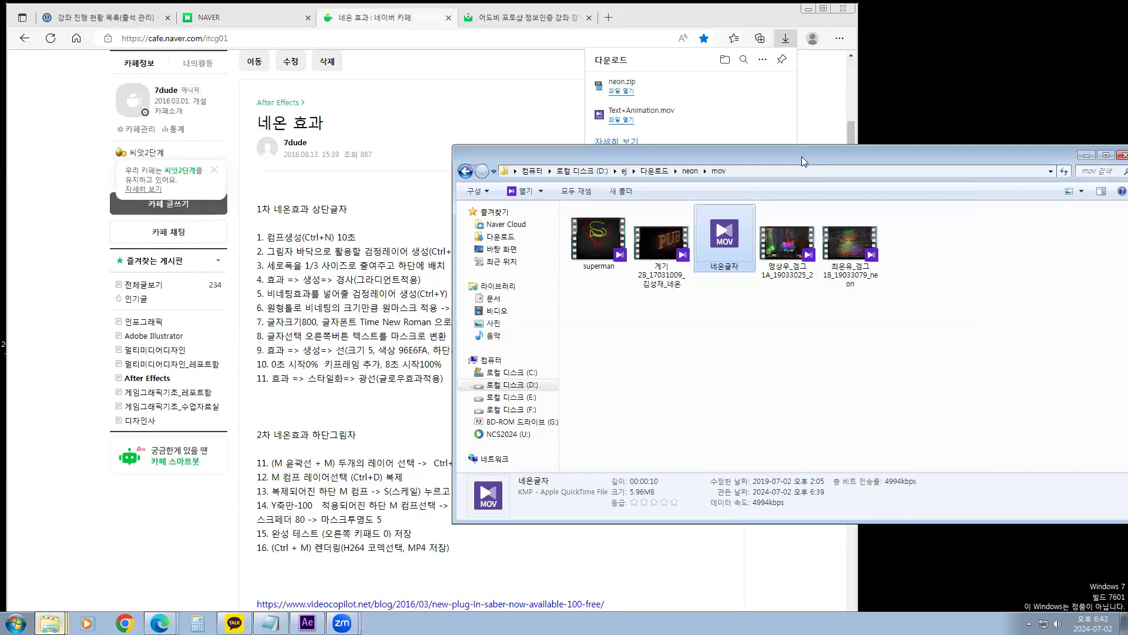
Watch the superman video and the three student neon example videos in the mov folder, closing the player after each.
click(827, 100)
click(894, 329)
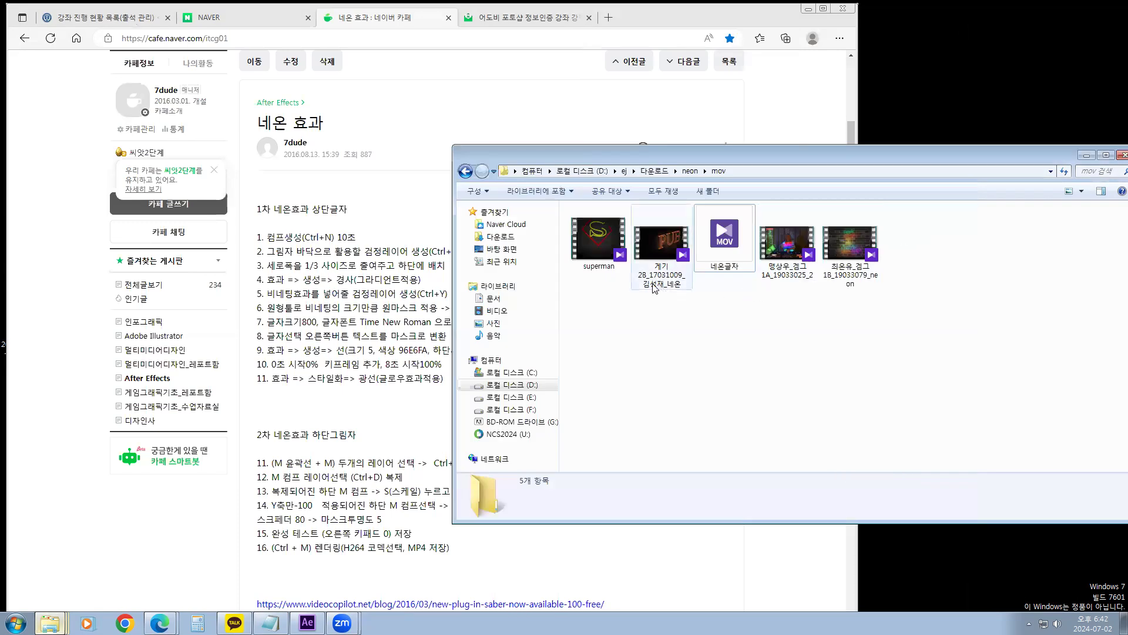
double_click(596, 242)
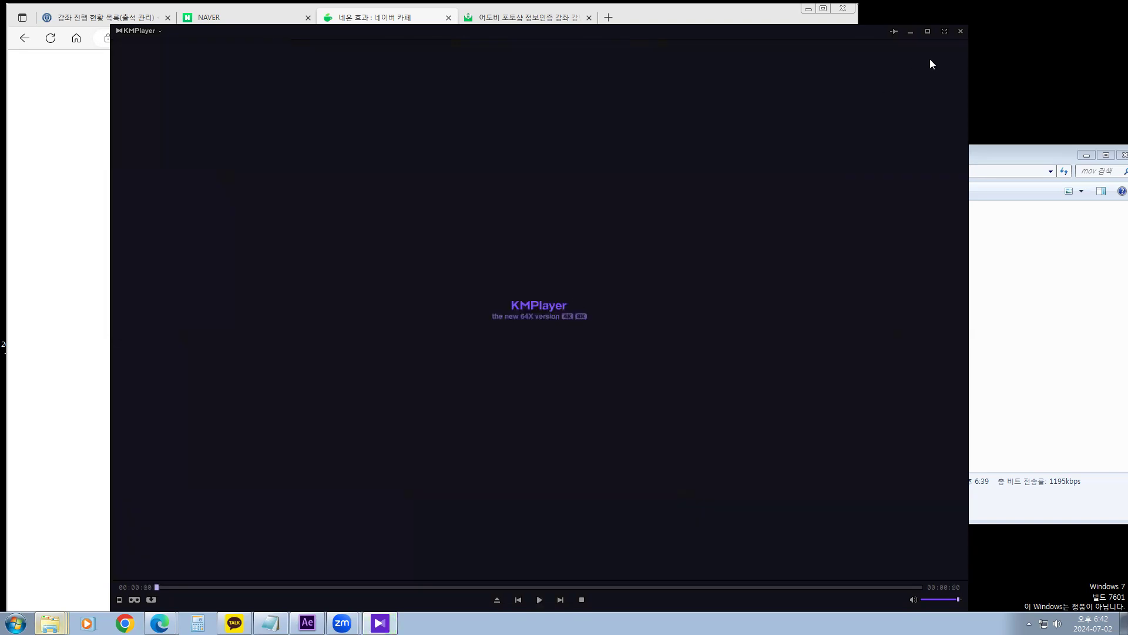
click(960, 31)
double_click(674, 243)
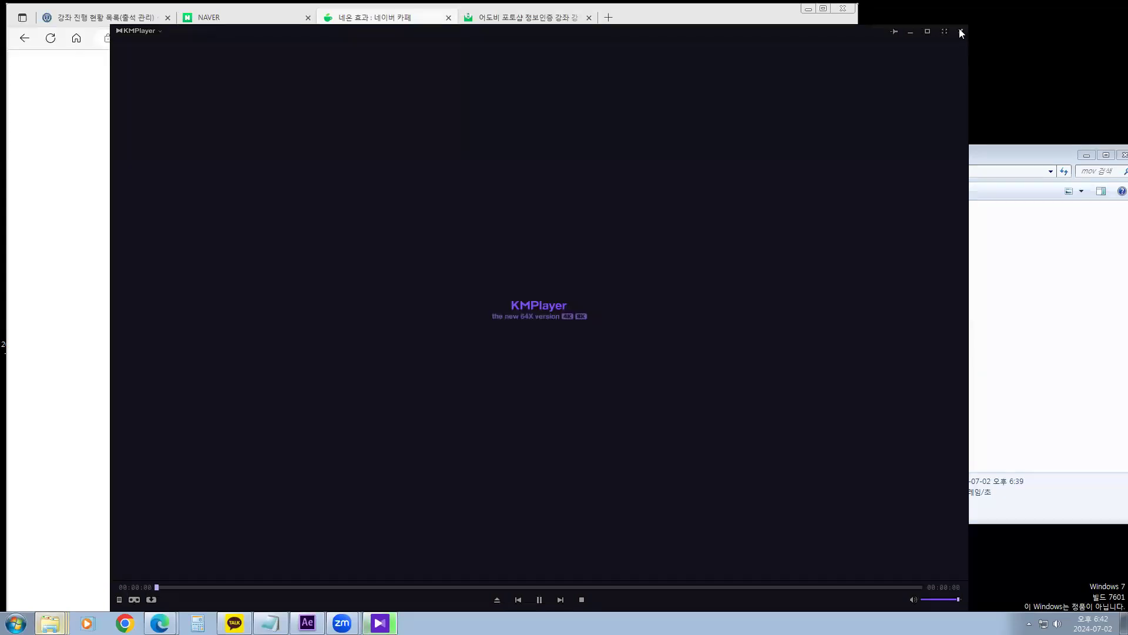
click(960, 30)
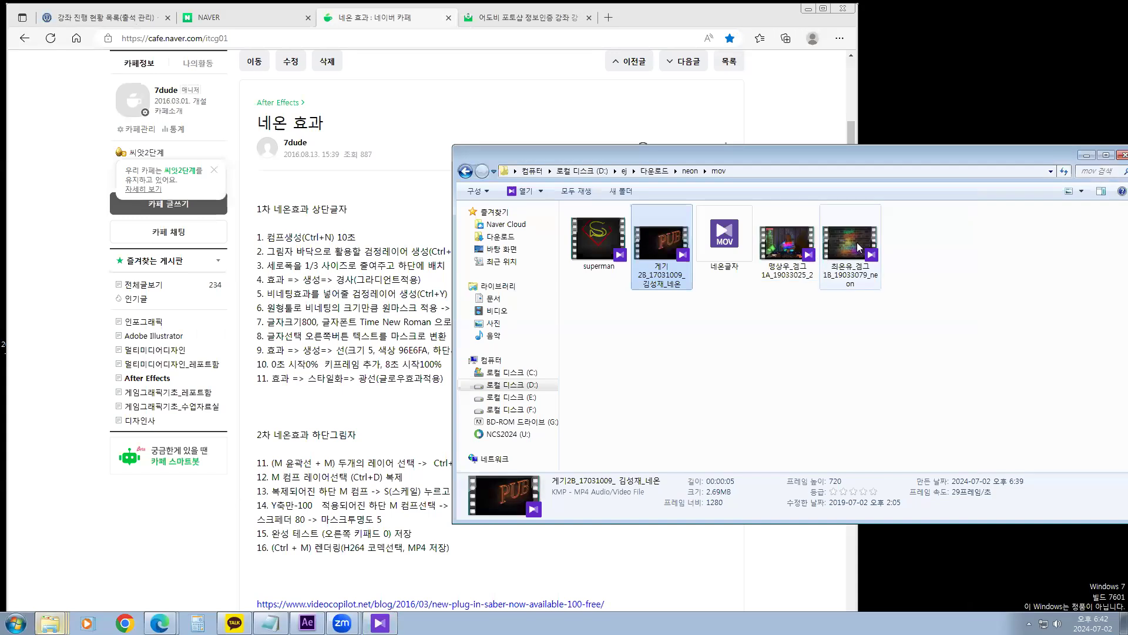
double_click(857, 244)
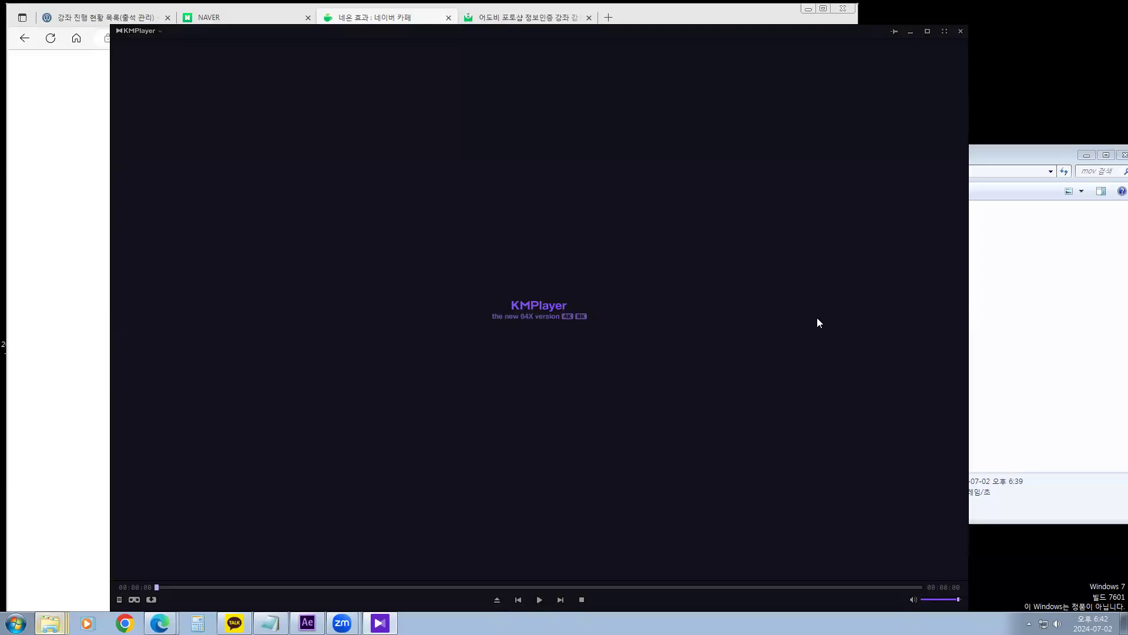
click(961, 31)
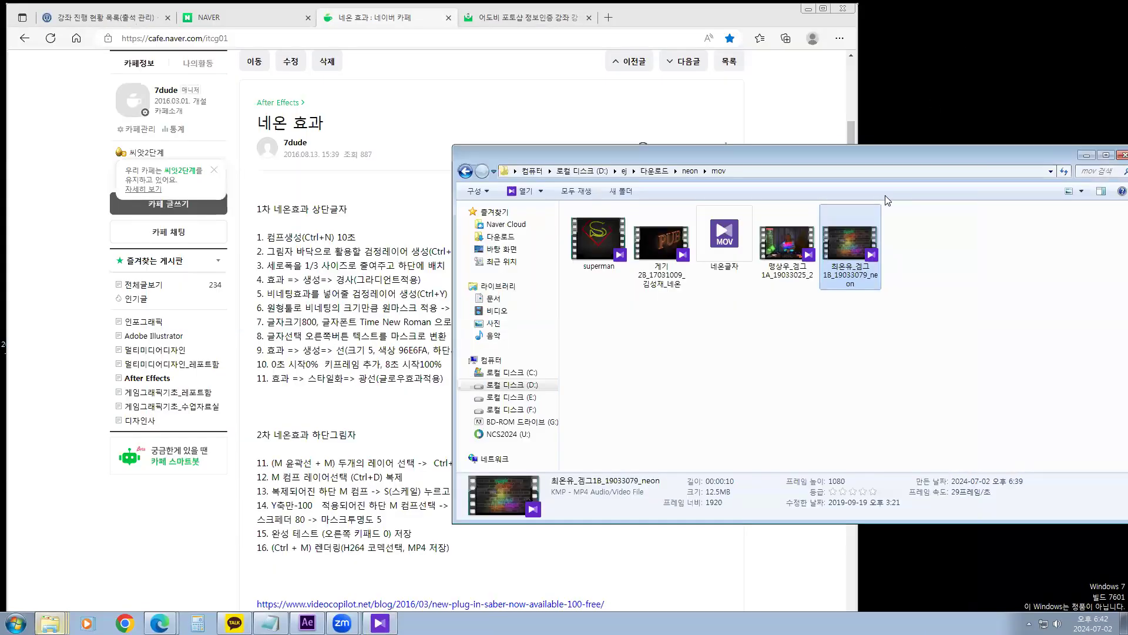
double_click(788, 235)
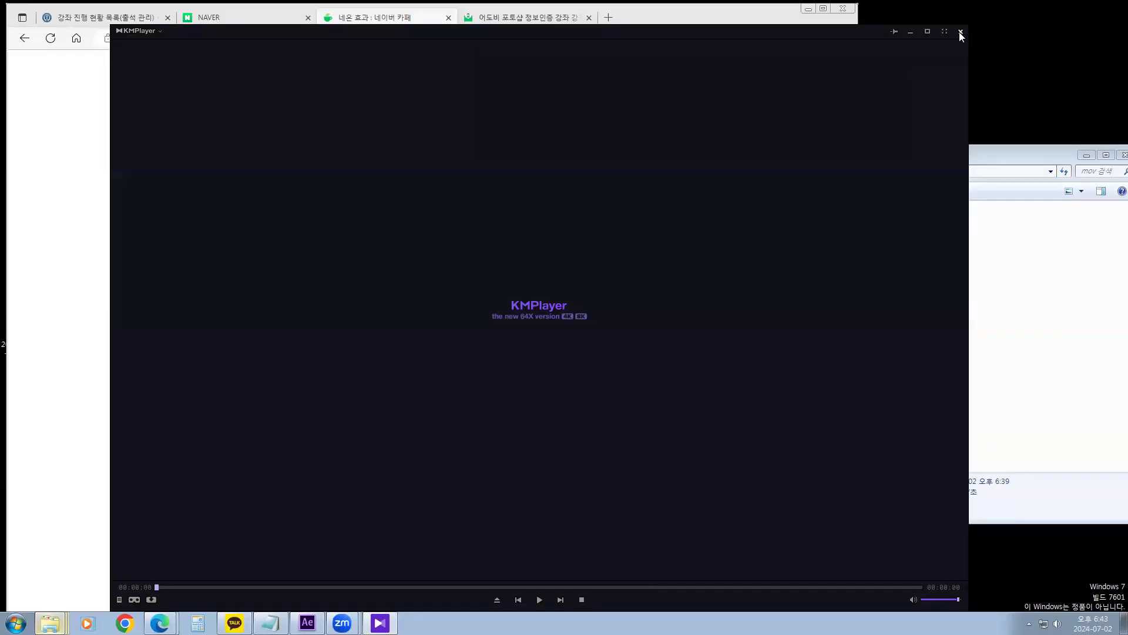
click(960, 31)
click(676, 331)
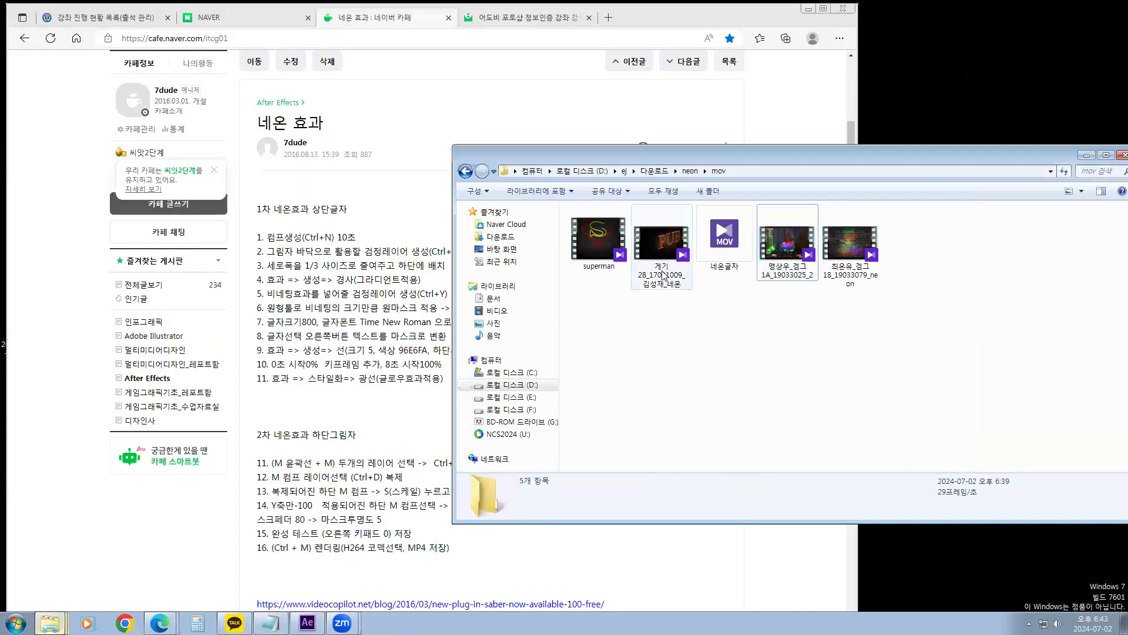
Open the cafe's After Effects board list, then return to File Explorer and reopen the neon folder from Downloads.
click(278, 210)
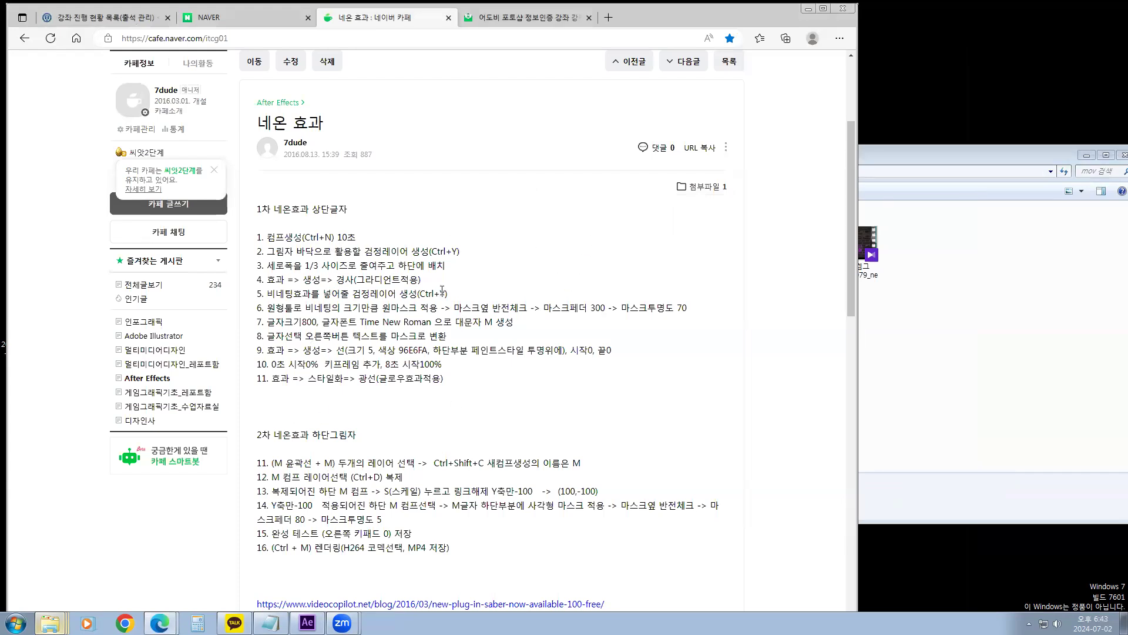
click(147, 378)
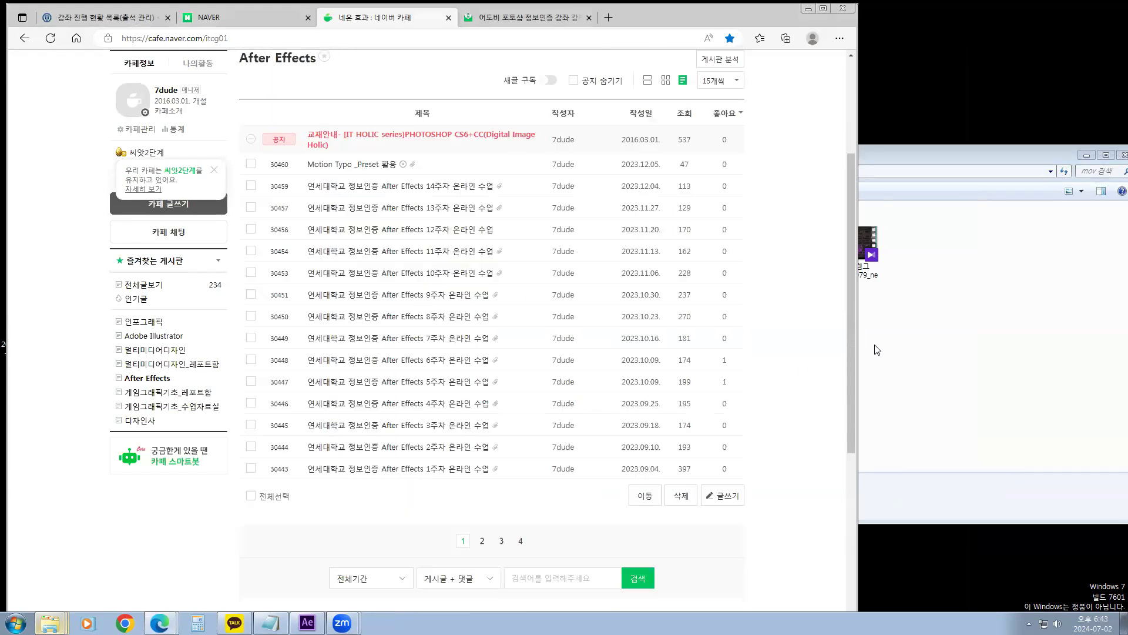
click(874, 348)
click(465, 171)
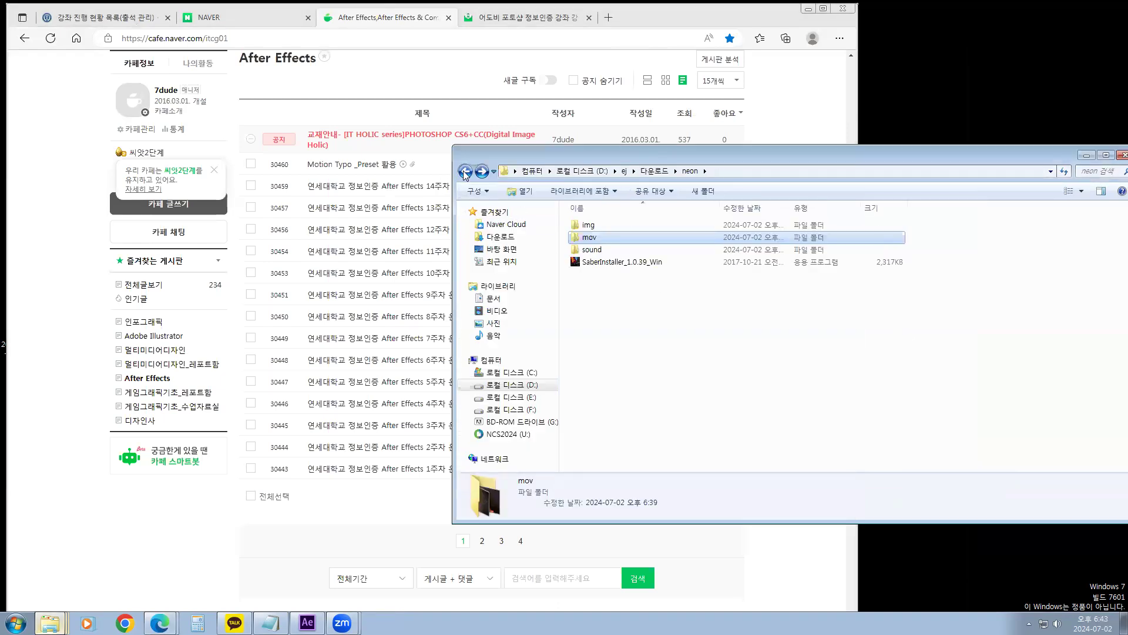
click(464, 171)
double_click(716, 220)
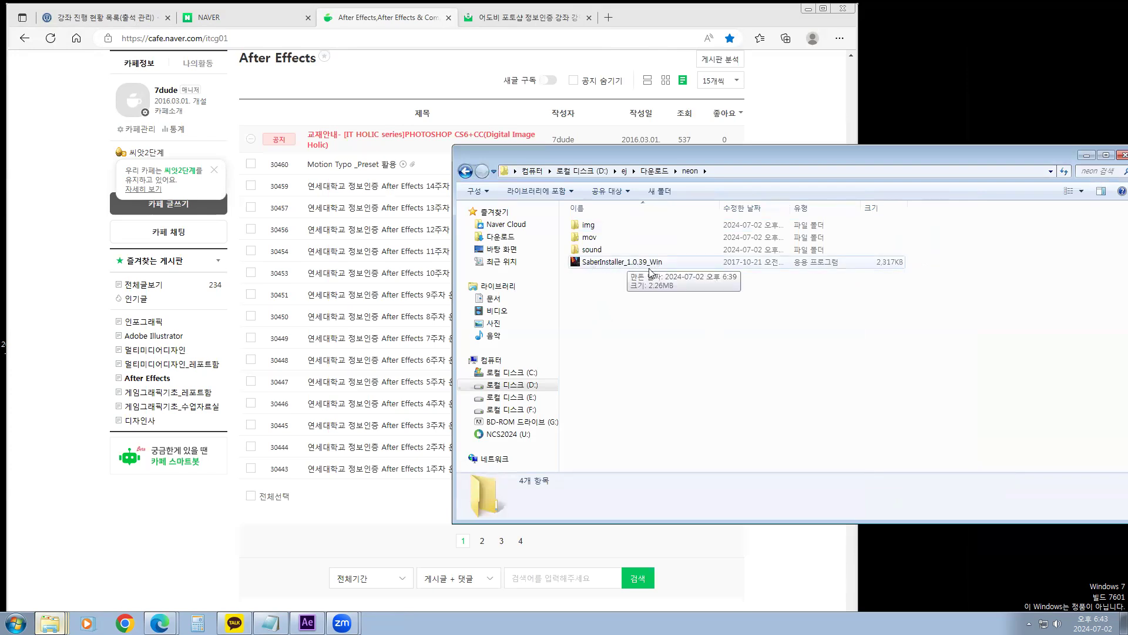
Switch to After Effects and create a new HDTV 1080 29.97 composition with a duration of 10 seconds.
click(307, 622)
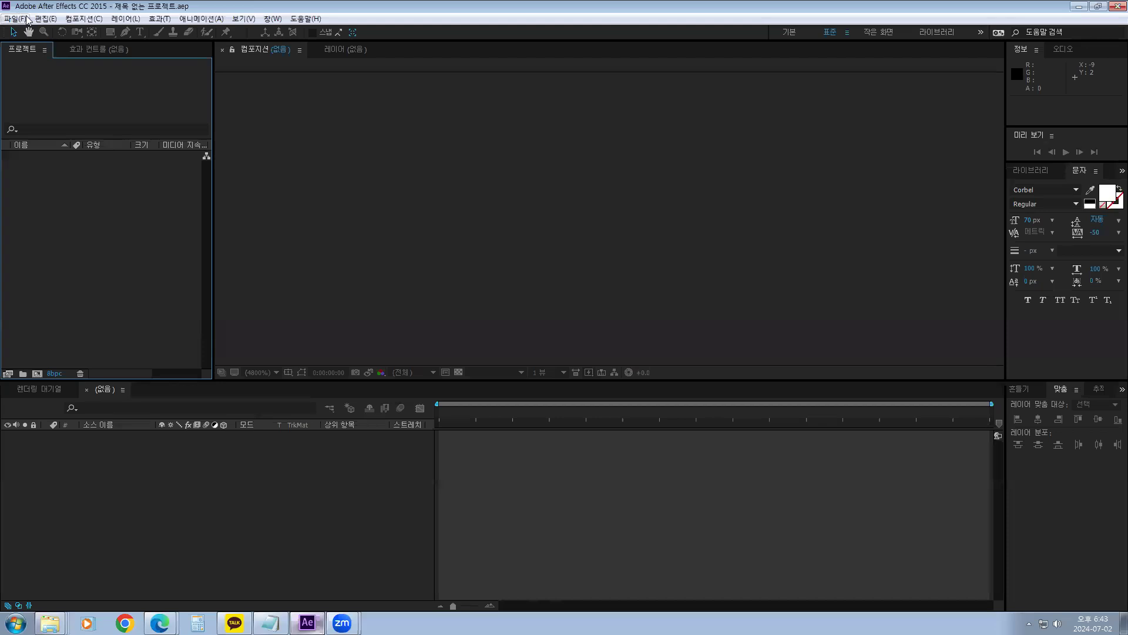
click(74, 21)
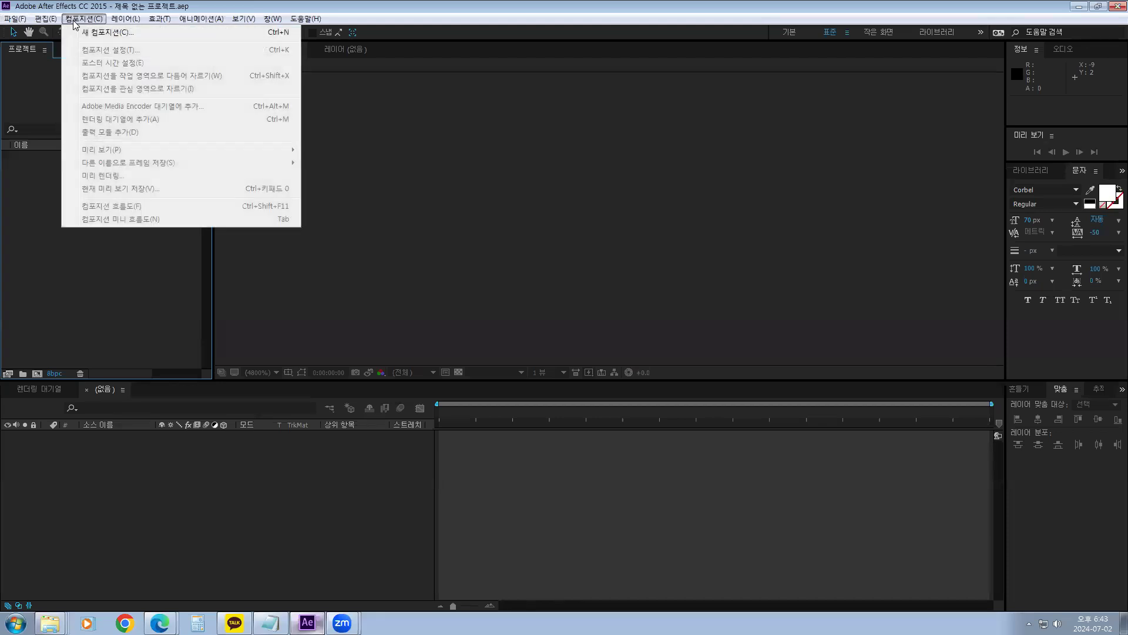
click(112, 36)
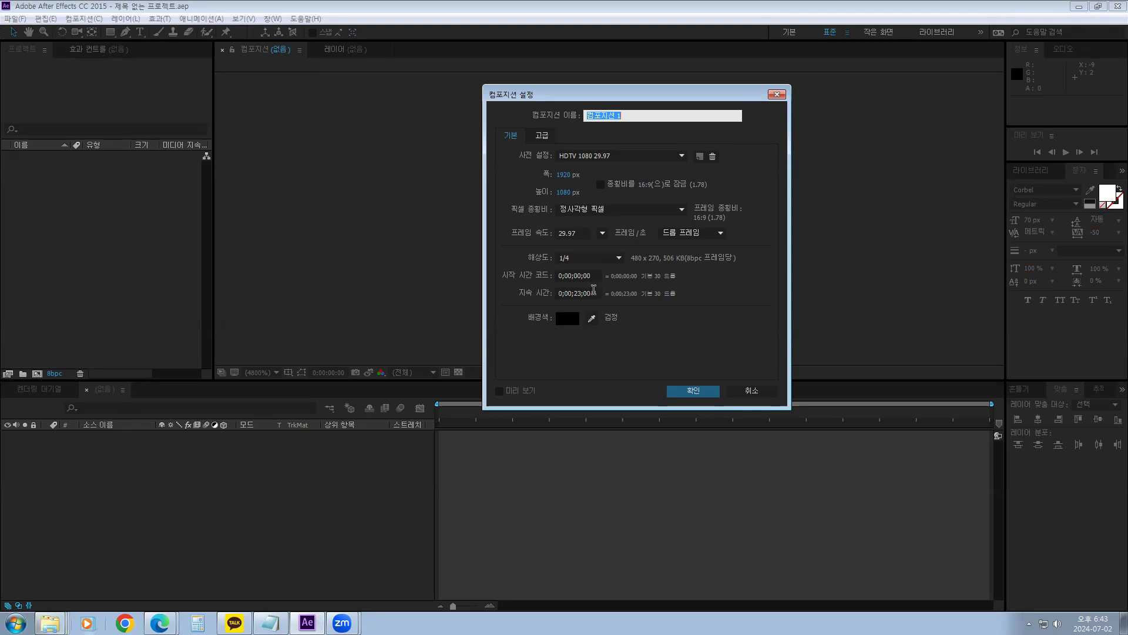
click(586, 293)
text(10.)
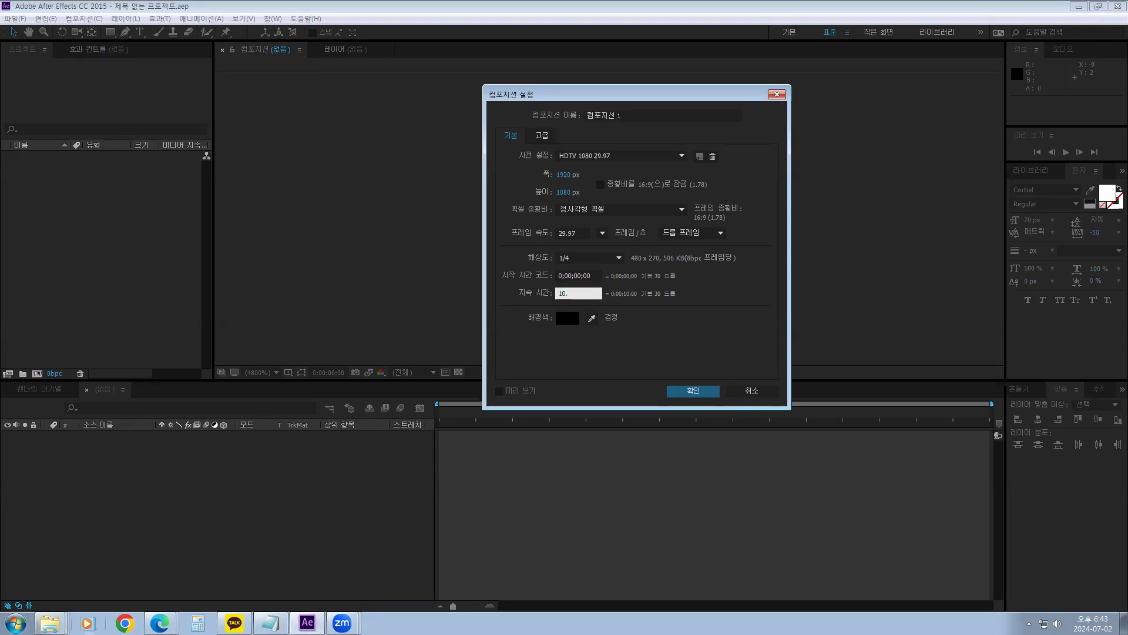
click(685, 392)
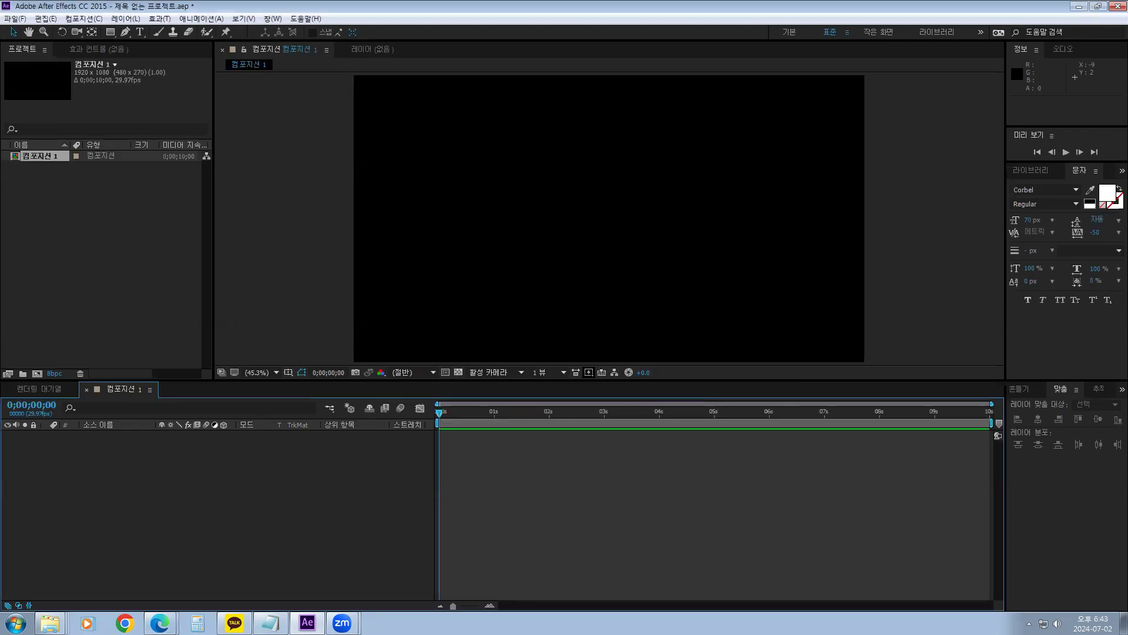
Replay the 네온글자 example video from neon's mov folder, minimize the player and return to After Effects.
right_click(50, 622)
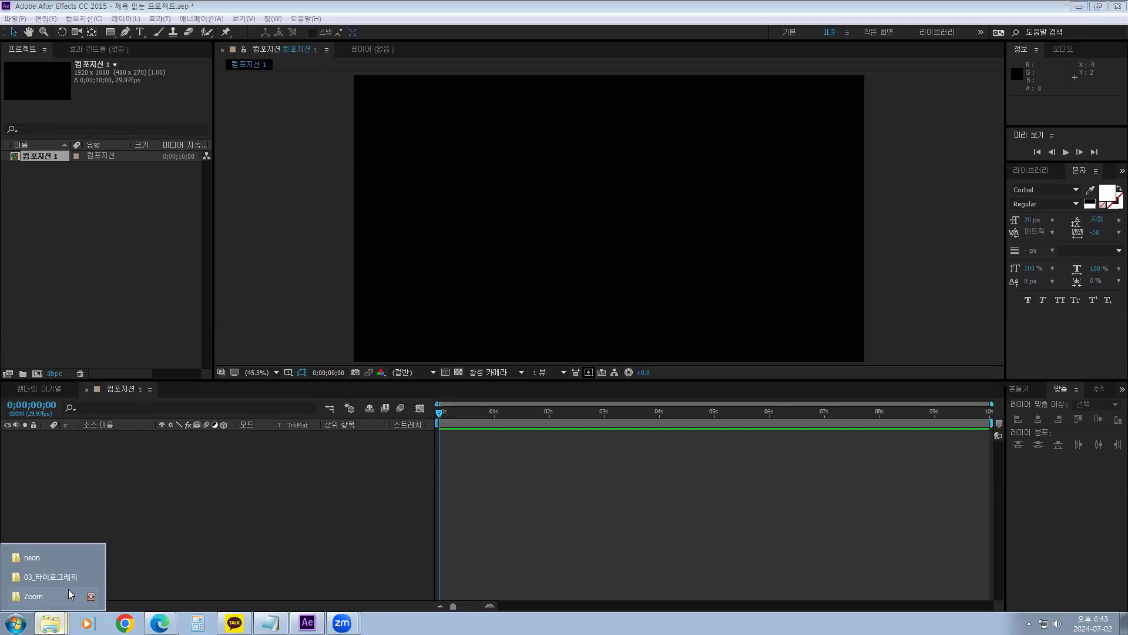
click(52, 561)
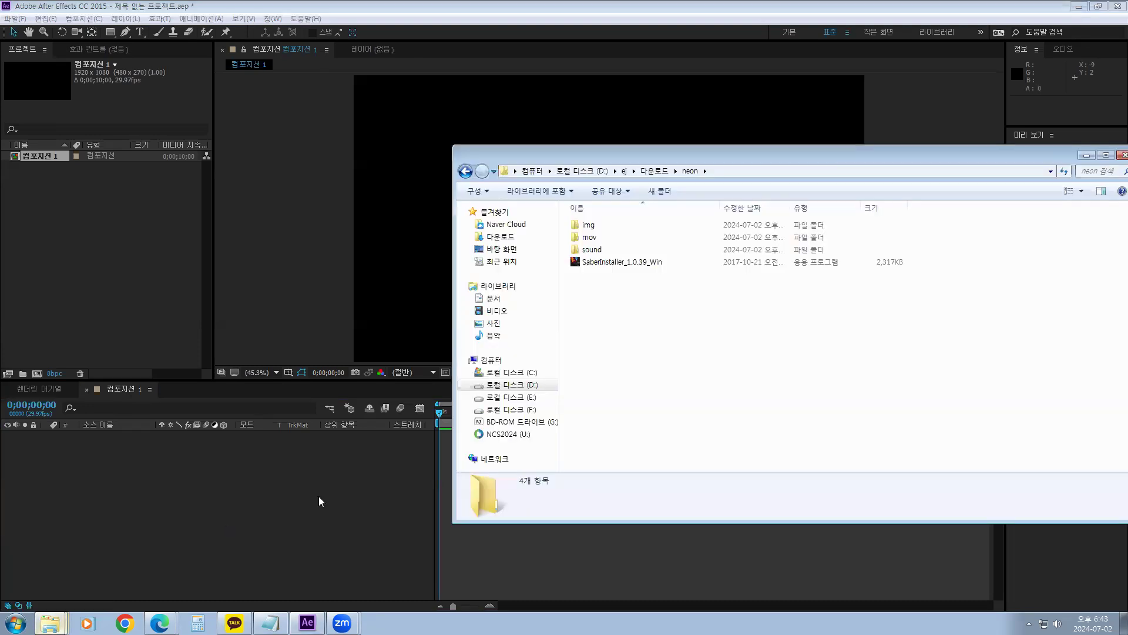
double_click(590, 237)
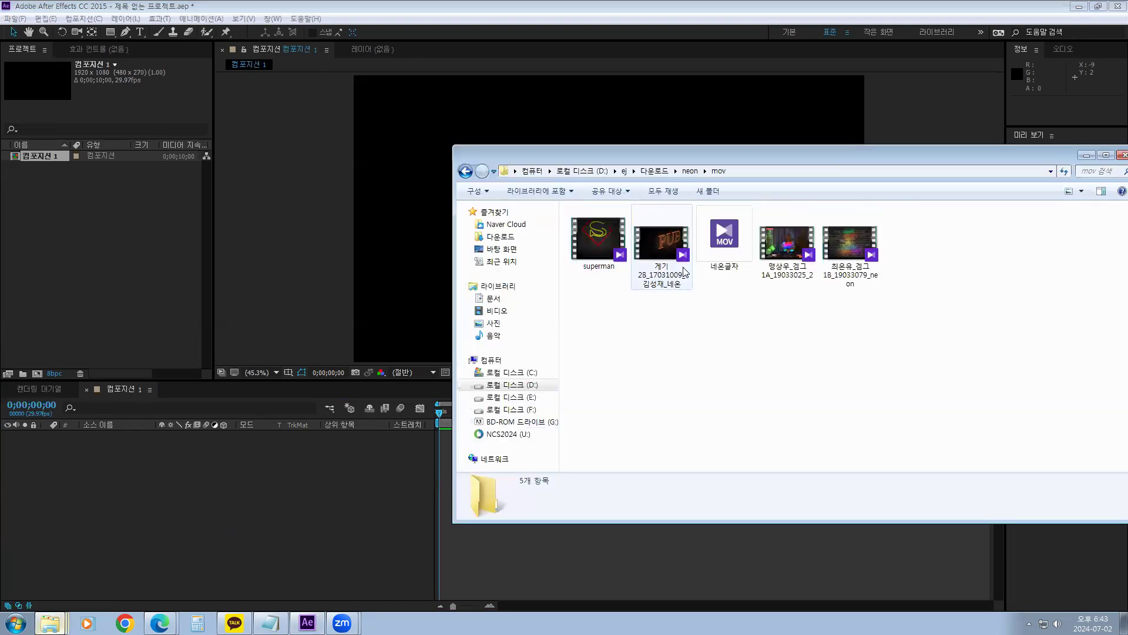
double_click(718, 241)
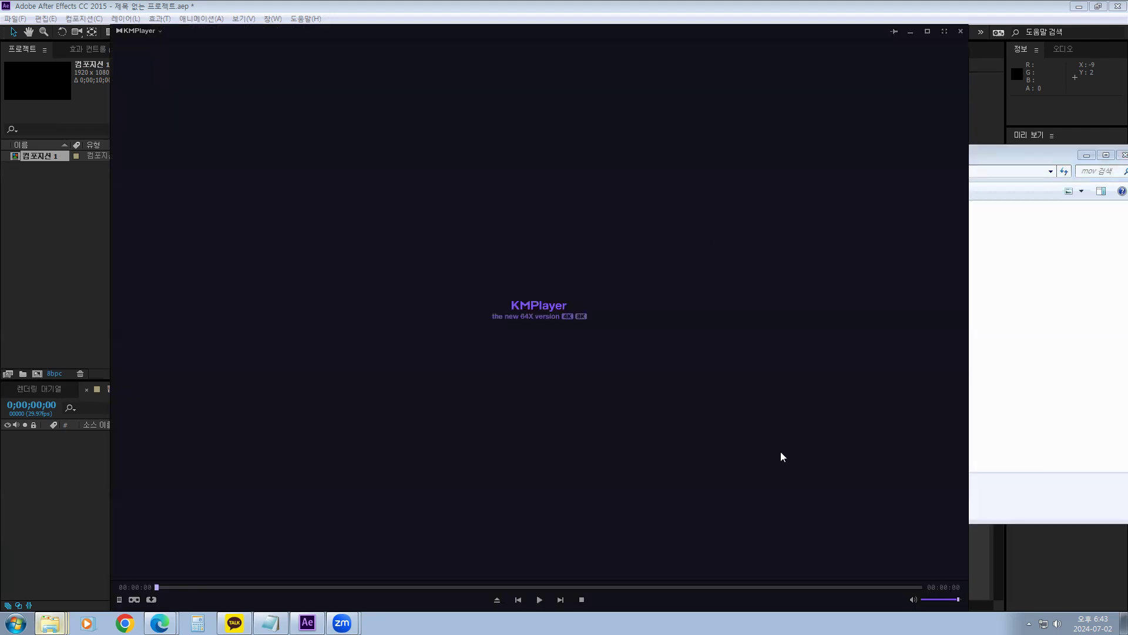
click(633, 568)
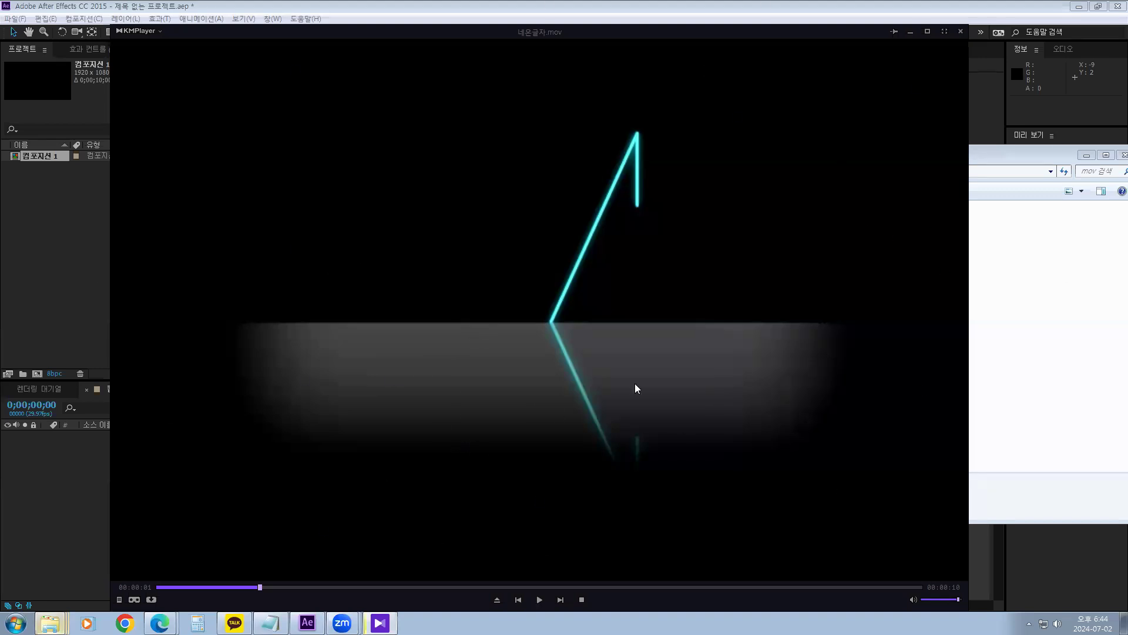
click(911, 32)
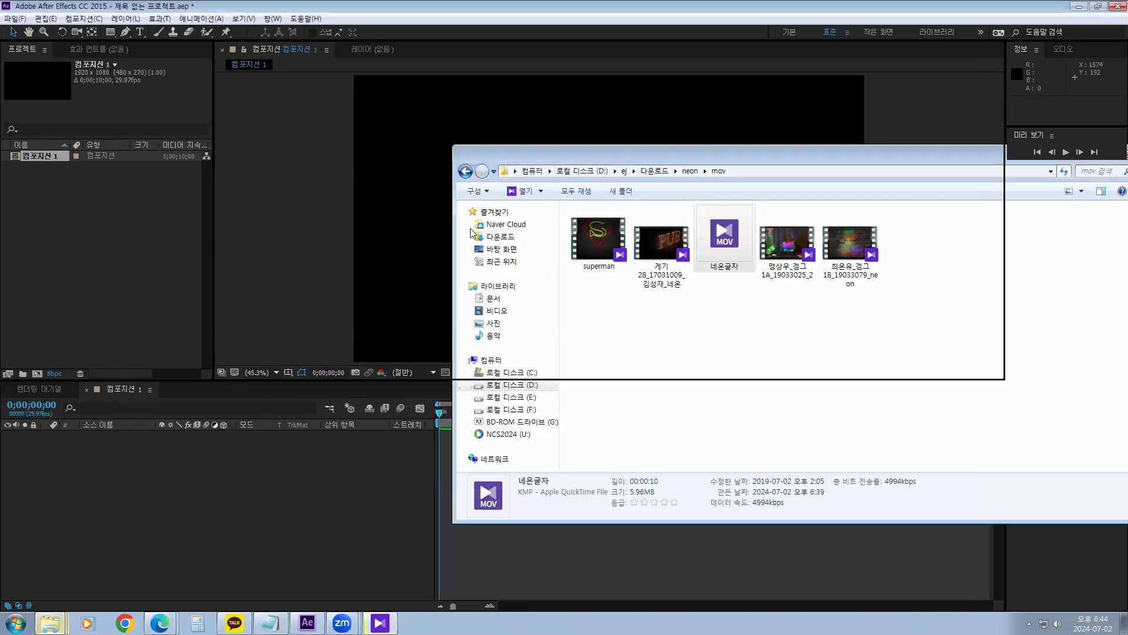
click(541, 80)
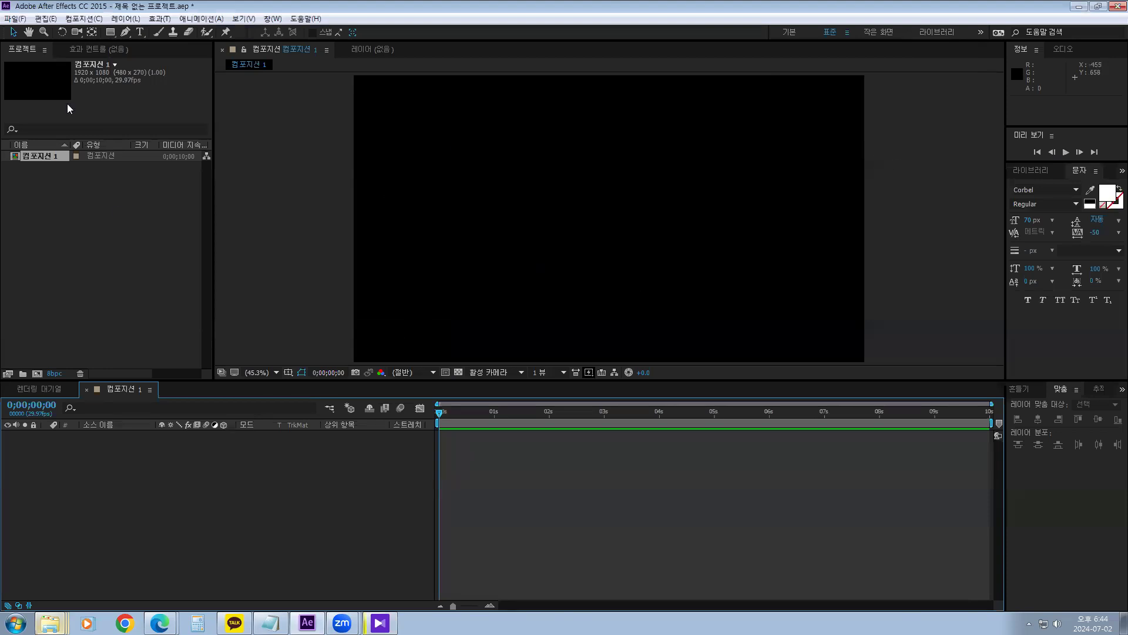
Create a composition-sized solid layer in dark gray 3A3A3A as the background.
click(87, 19)
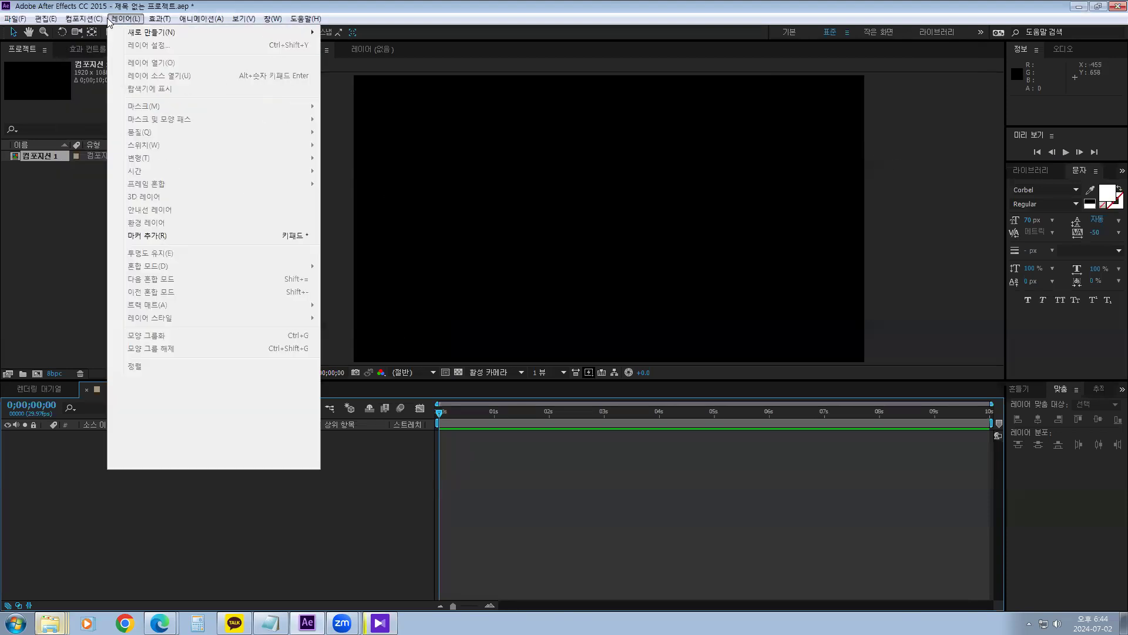
mouse_move(146, 36)
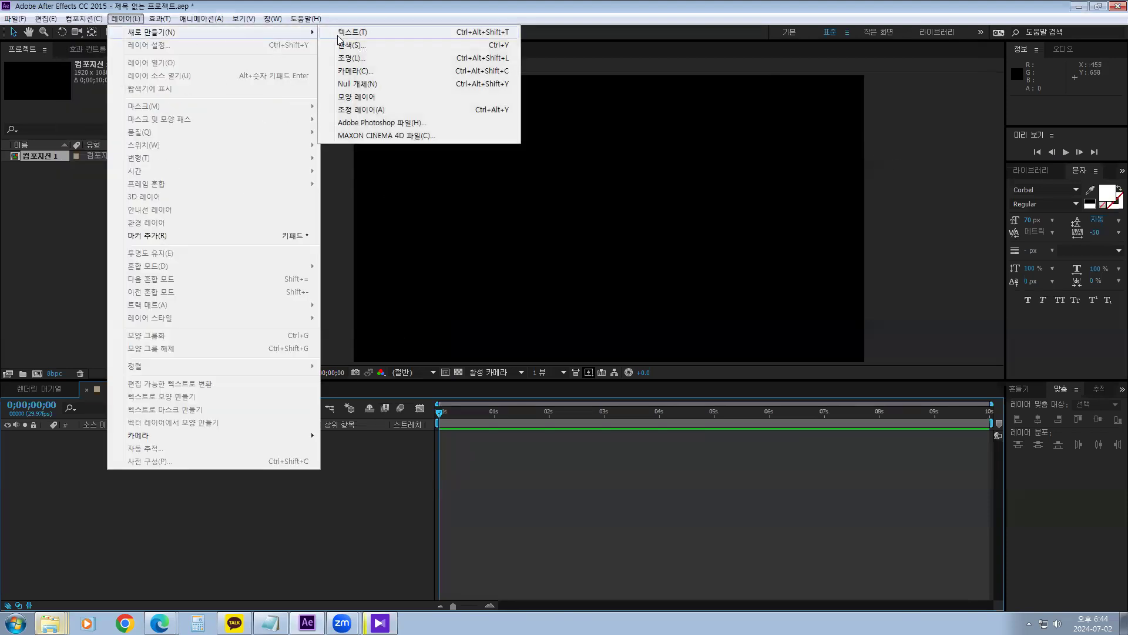
click(352, 46)
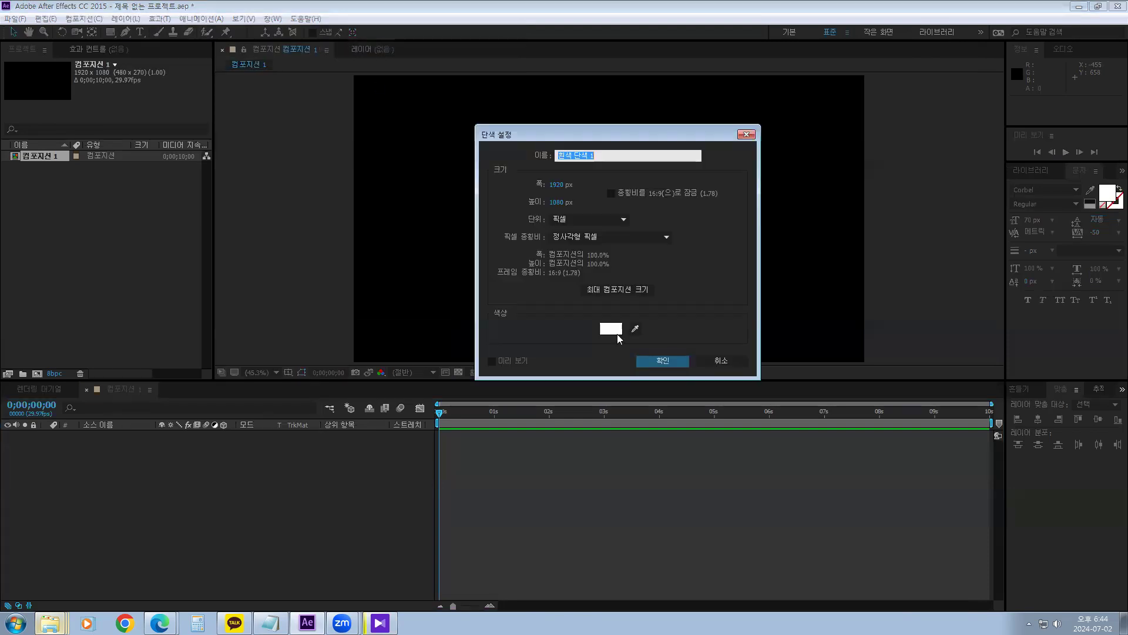
click(614, 330)
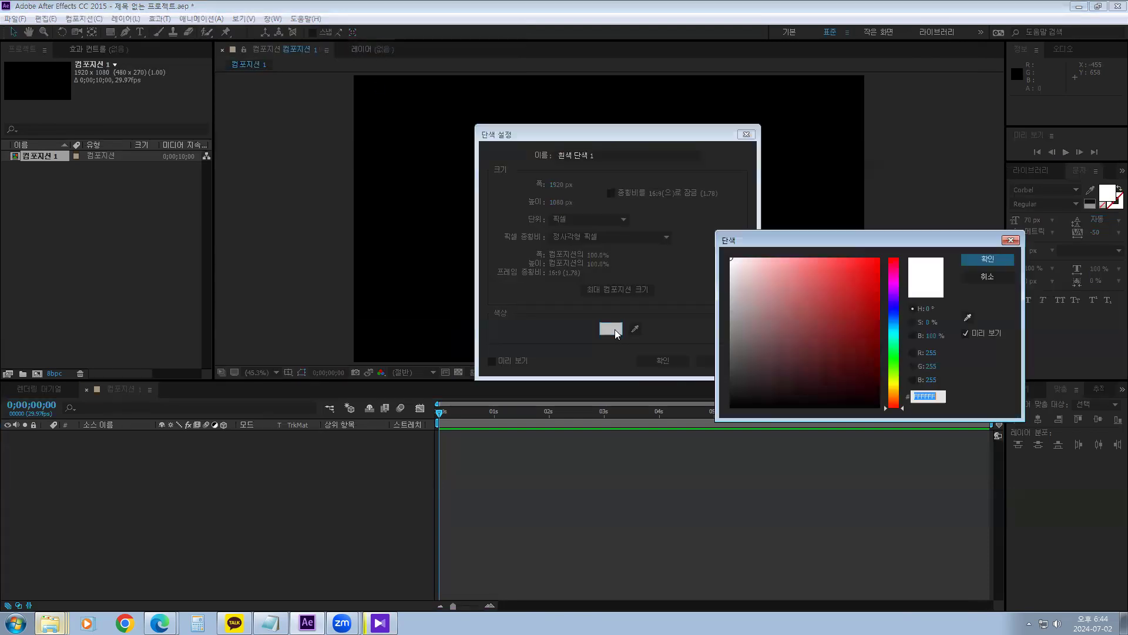
click(731, 374)
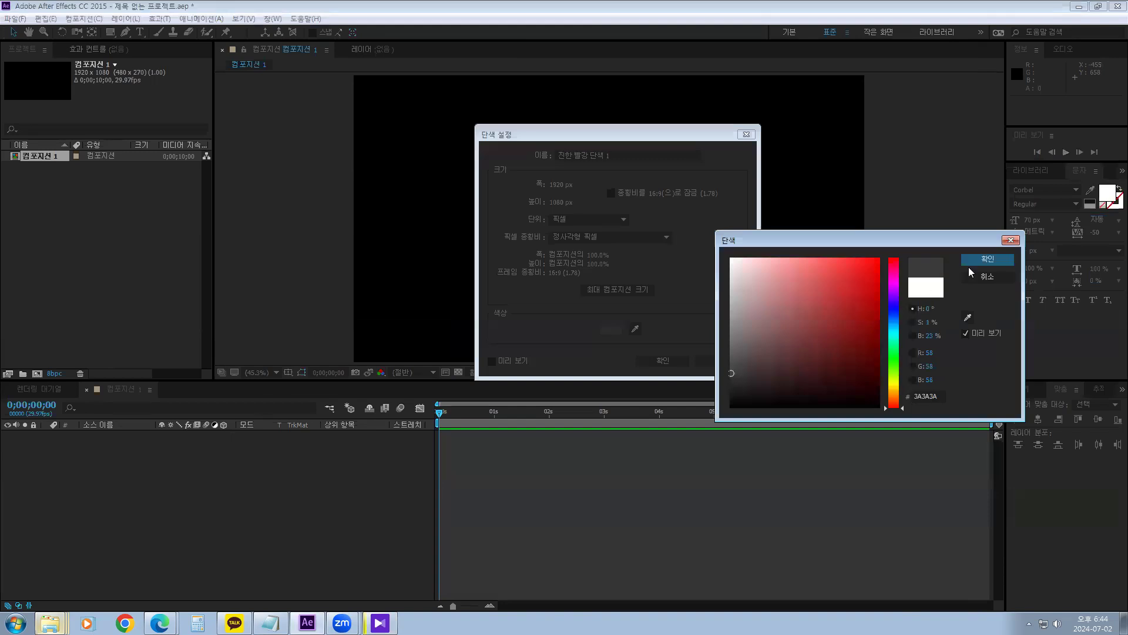
click(983, 261)
click(683, 361)
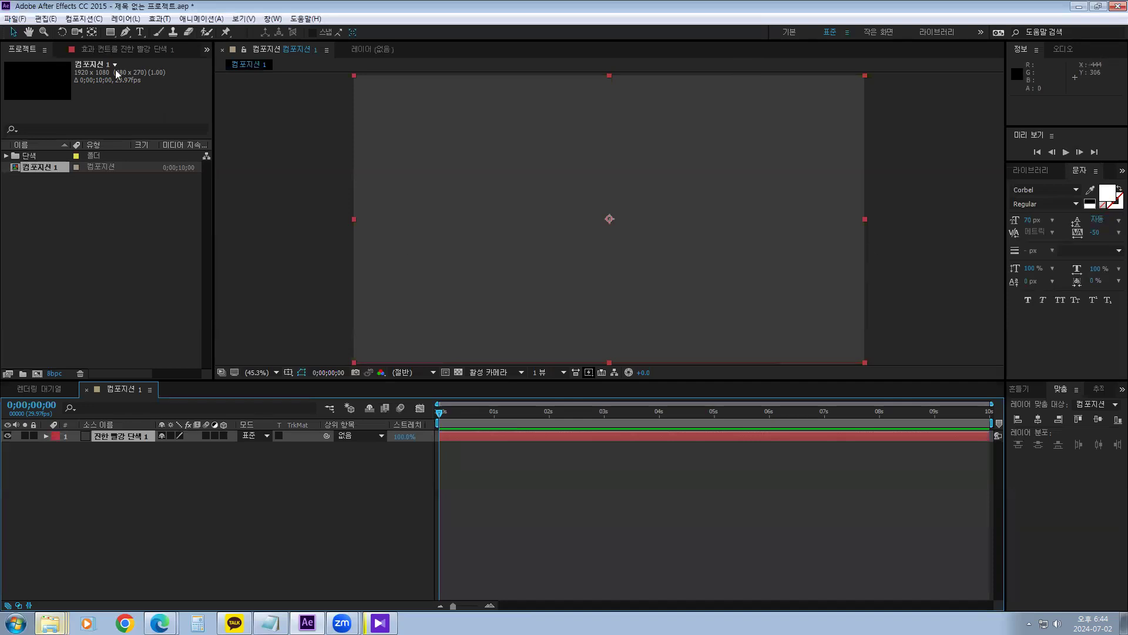
Create a second composition-sized solid layer in black 000000 above the gray background.
click(124, 18)
mouse_move(208, 33)
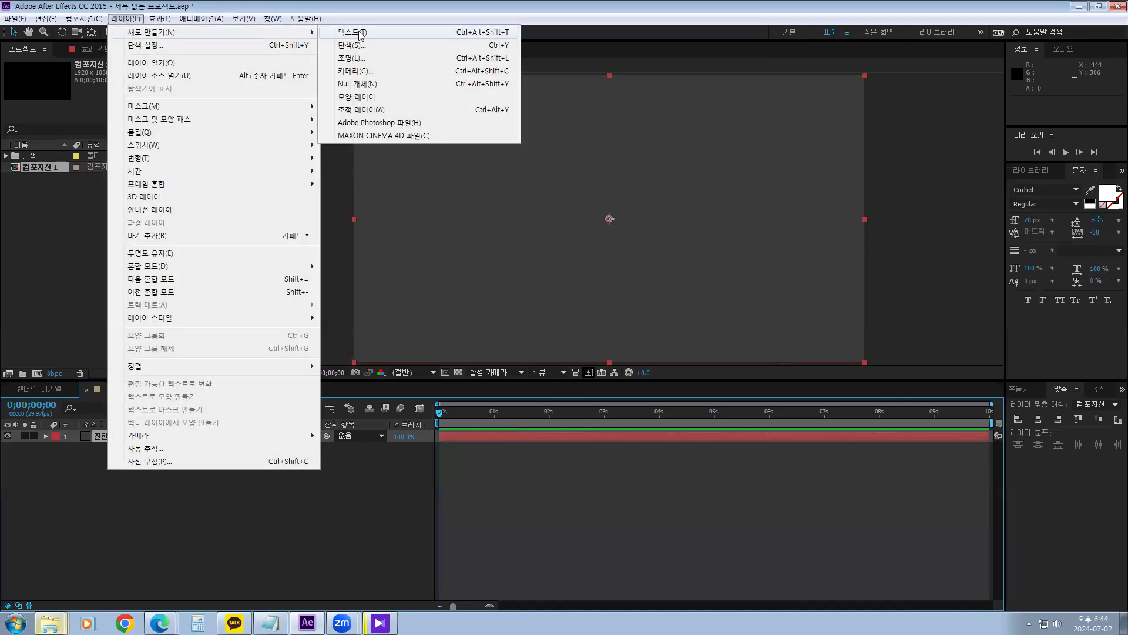
click(349, 46)
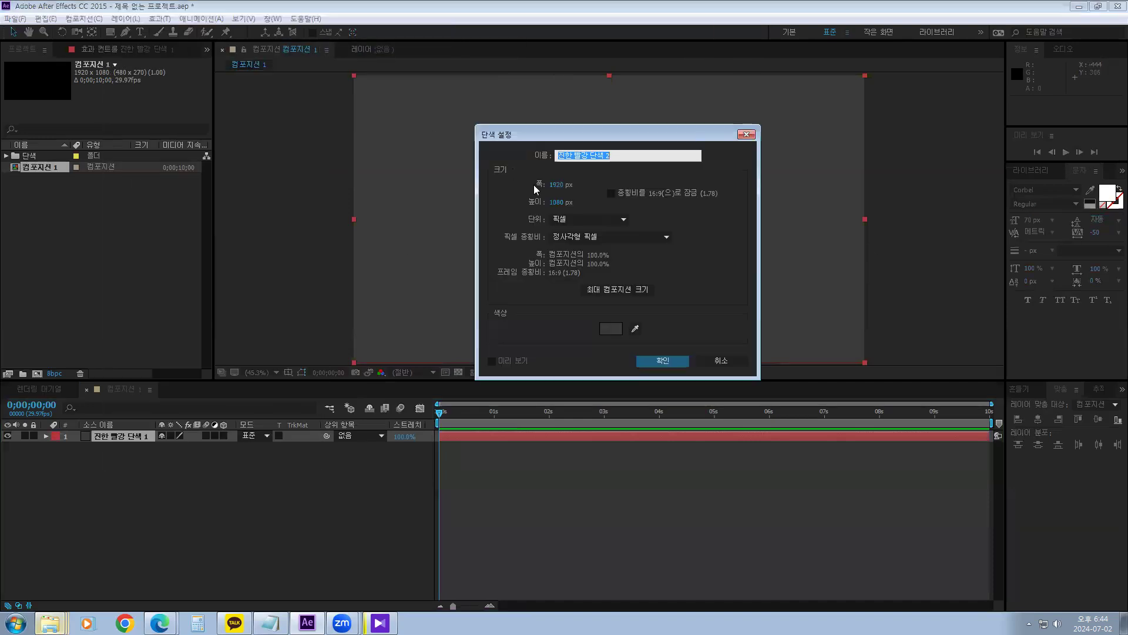
click(609, 329)
drag(721, 415, 718, 419)
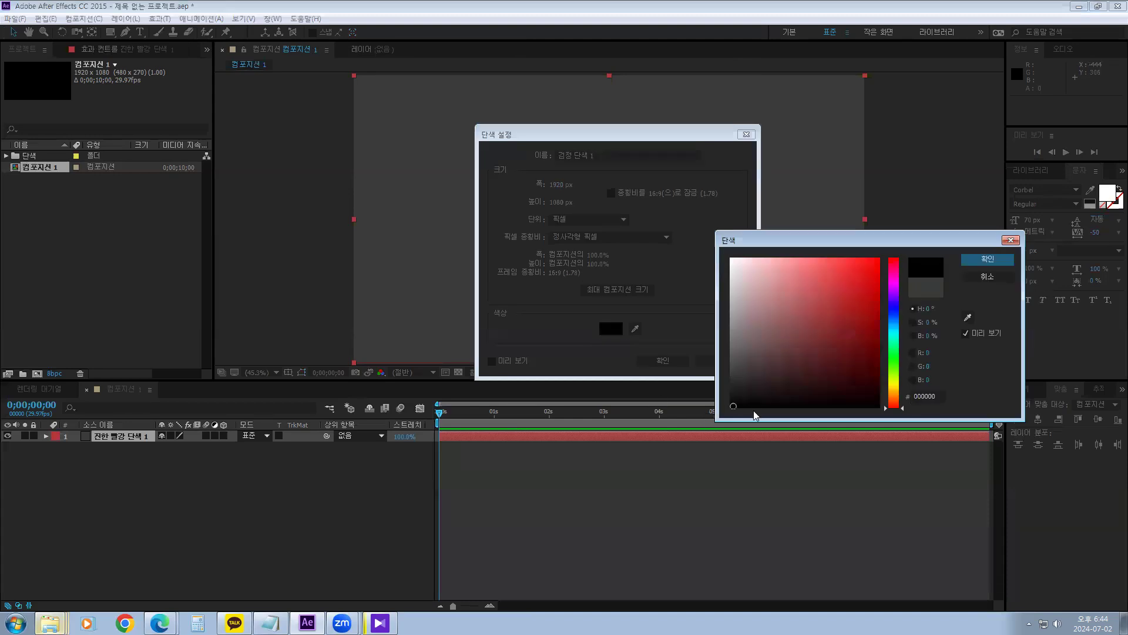
click(998, 258)
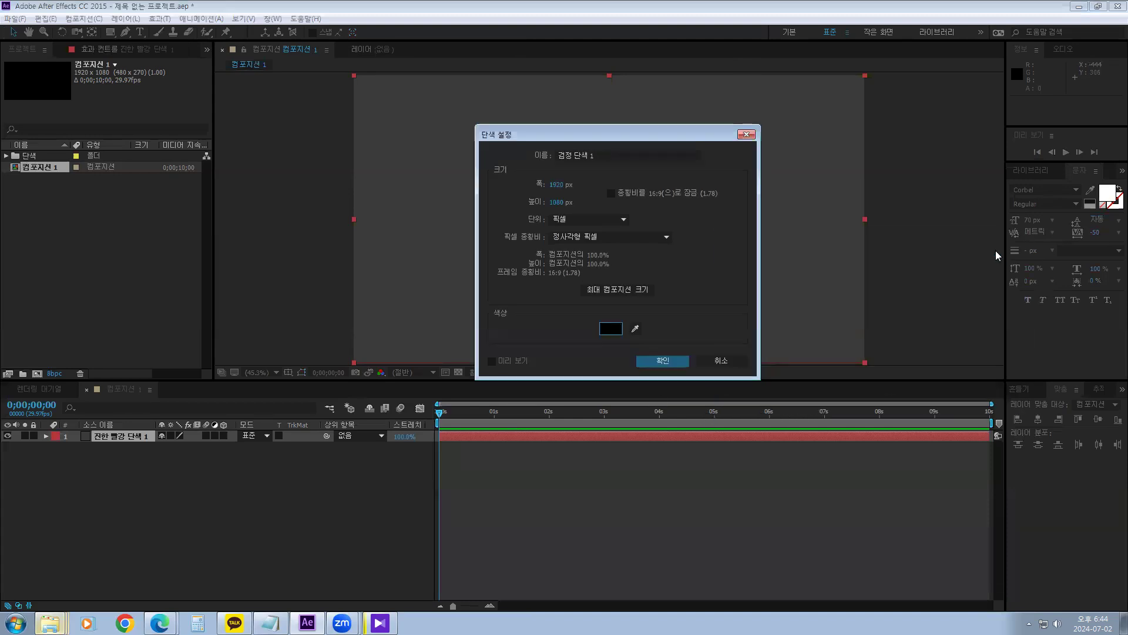
click(673, 359)
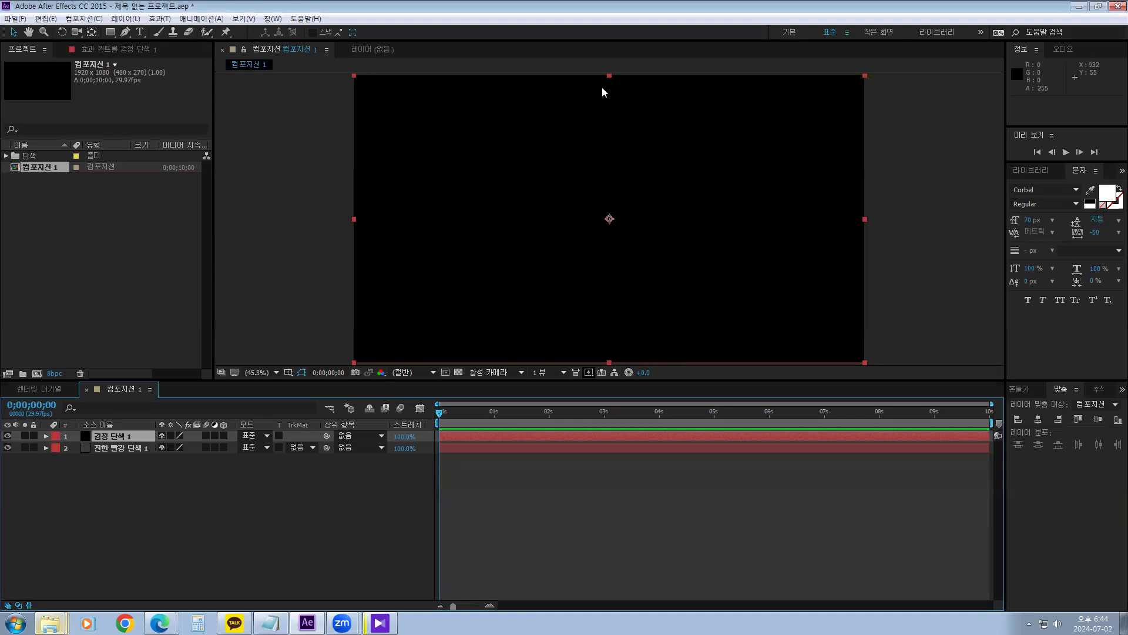
Scale the black solid vertically to about 37% and move it down flush with the frame's lower edge as a floor.
drag(609, 76, 612, 166)
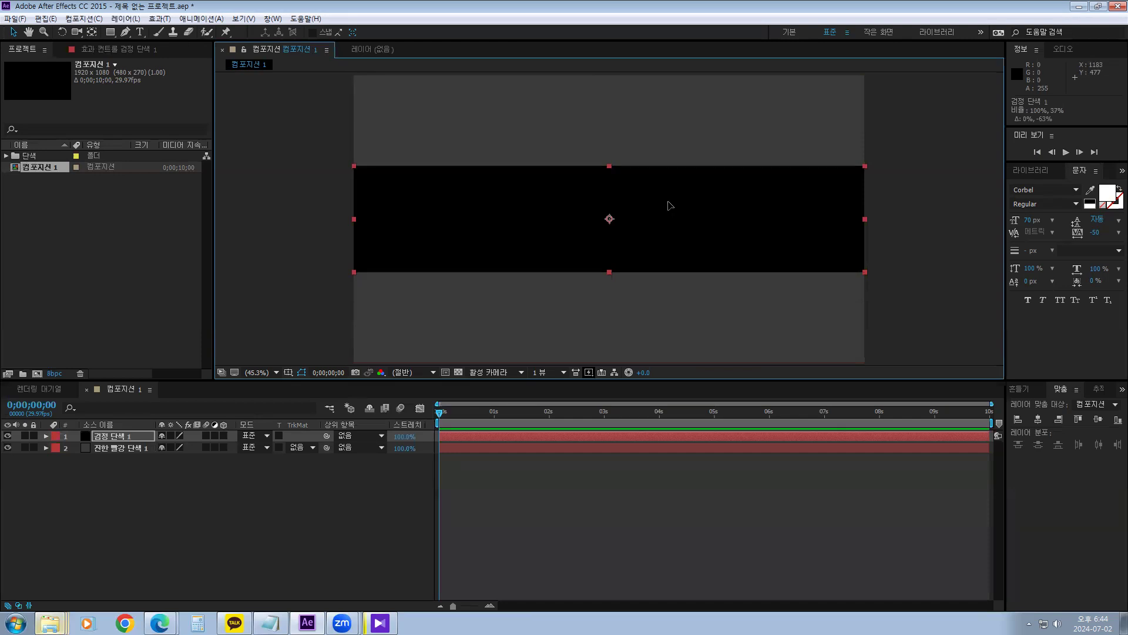
drag(670, 205, 670, 240)
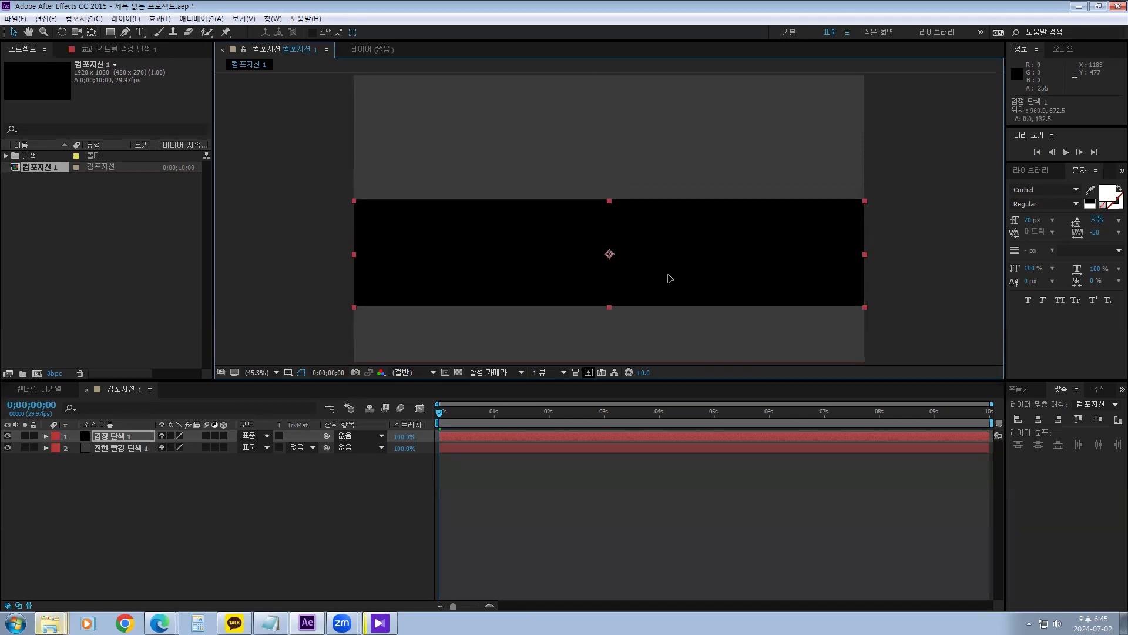
key(Down)
key(Down)
drag(682, 254, 680, 304)
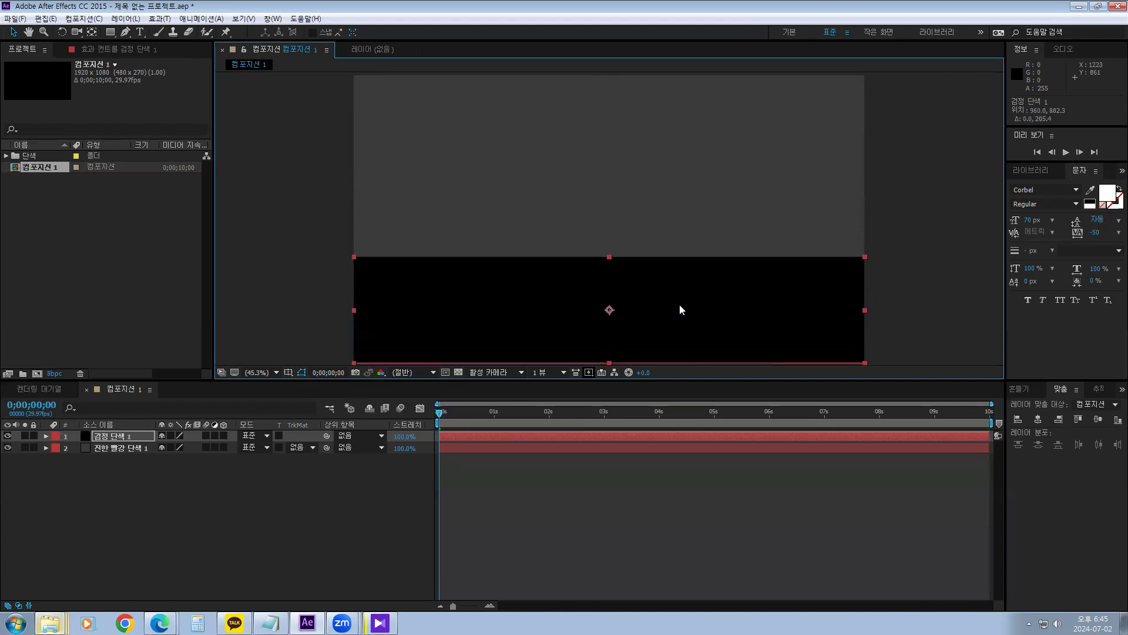
click(931, 215)
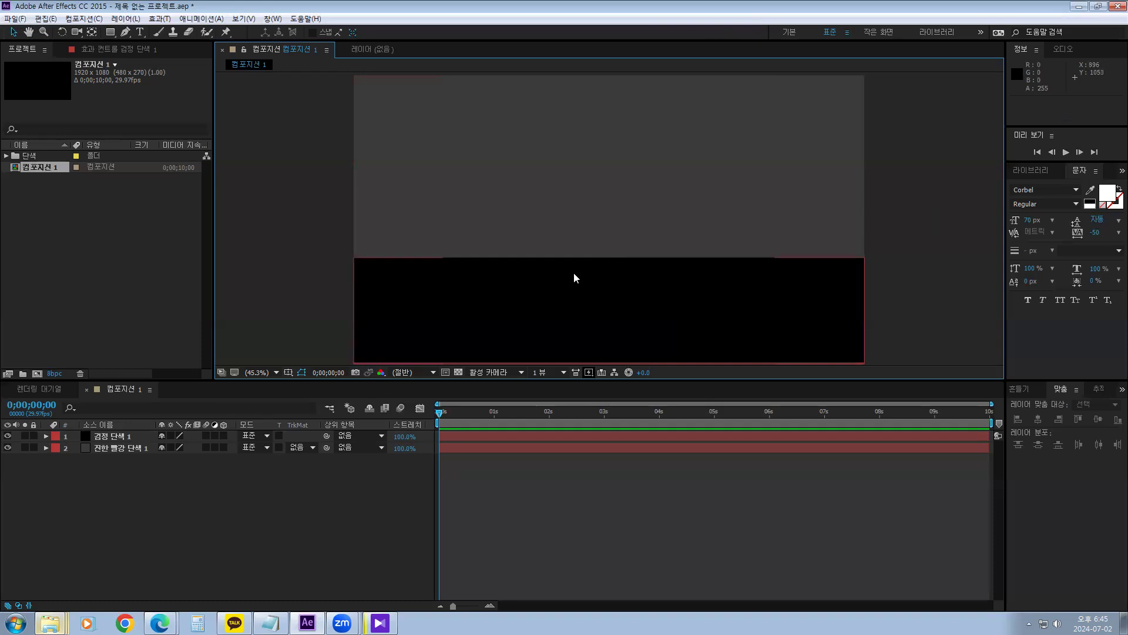
Apply the 그라디언트 경사 (Gradient Ramp) generate effect to the black floor solid.
right_click(617, 273)
mouse_move(649, 303)
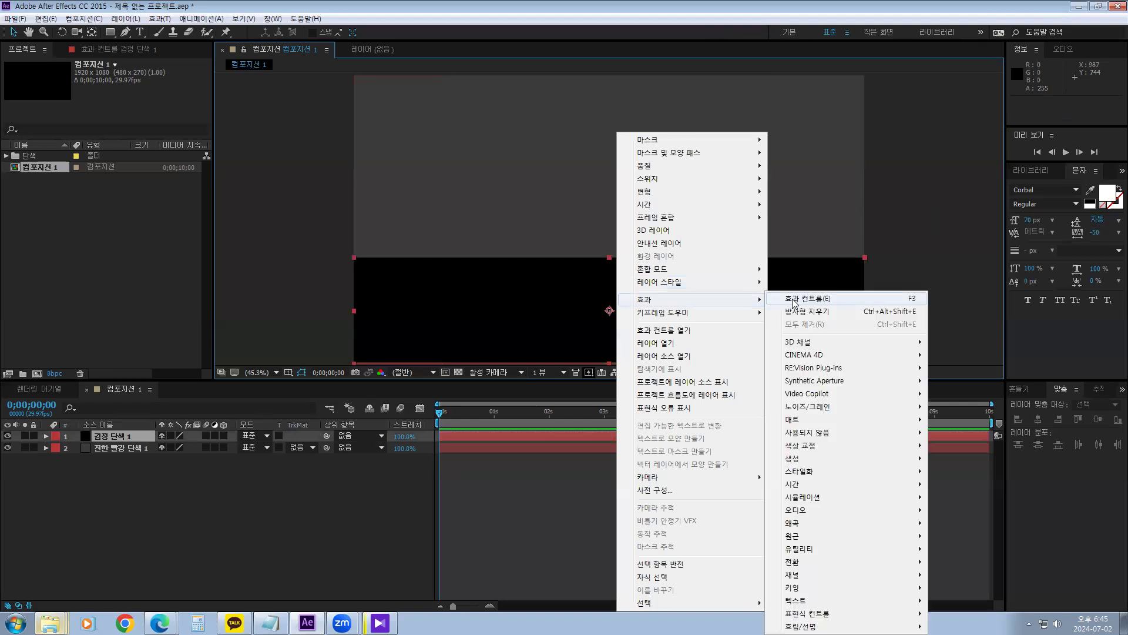
mouse_move(803, 460)
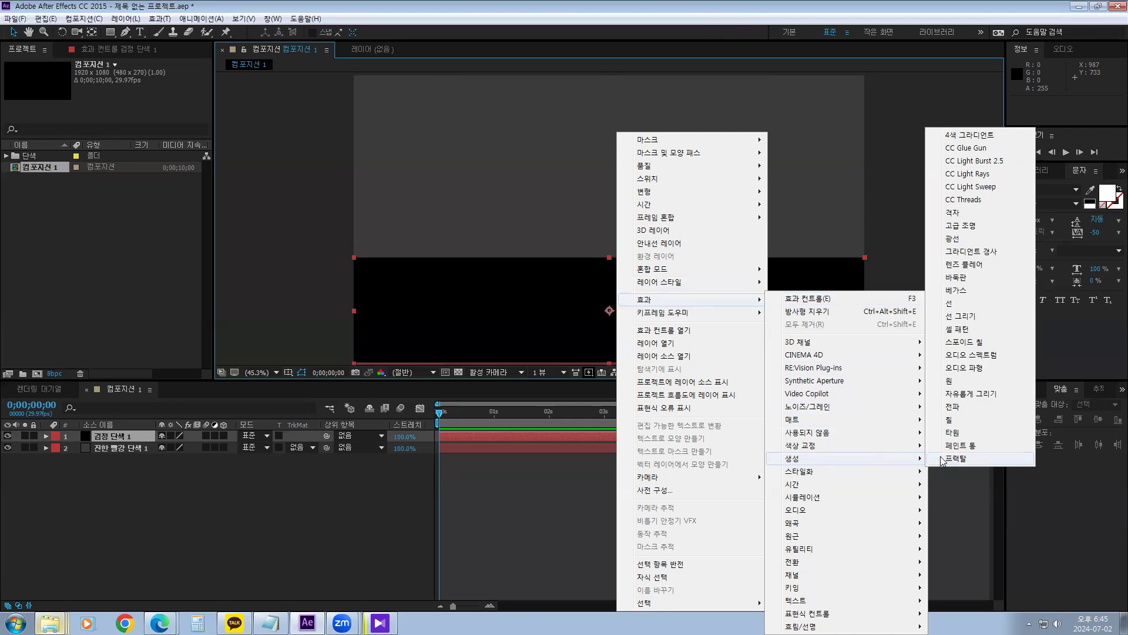
click(975, 252)
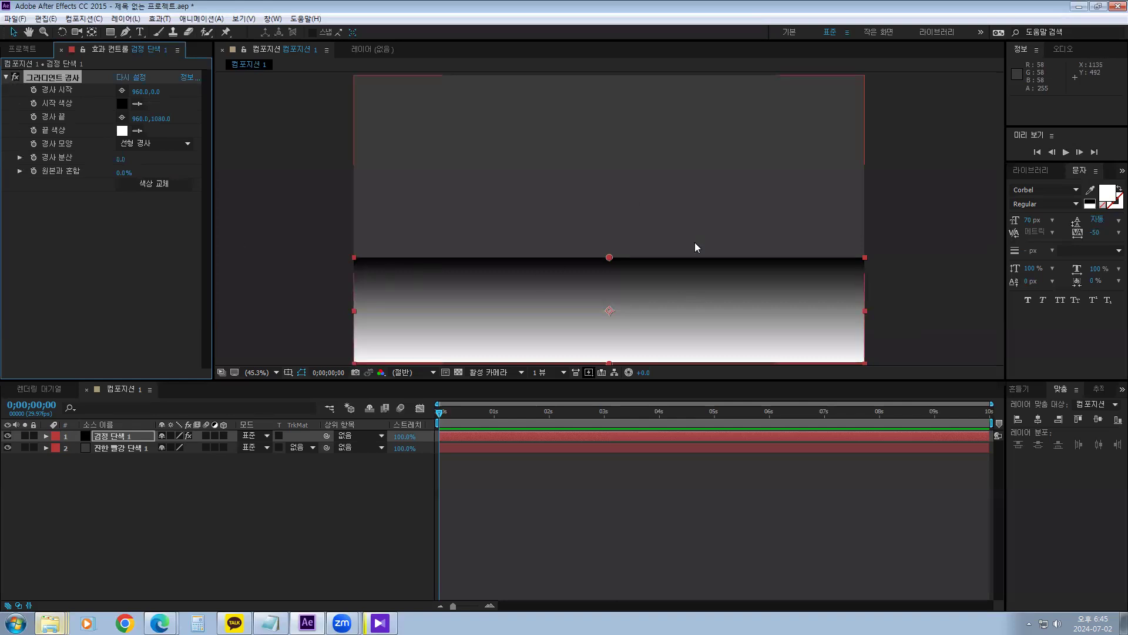
Try moving the floor gradient's start and end points, undoing each move.
mouse_move(610, 259)
mouse_down()
mouse_move(610, 227)
mouse_move(611, 257)
mouse_up()
key(ctrl+z)
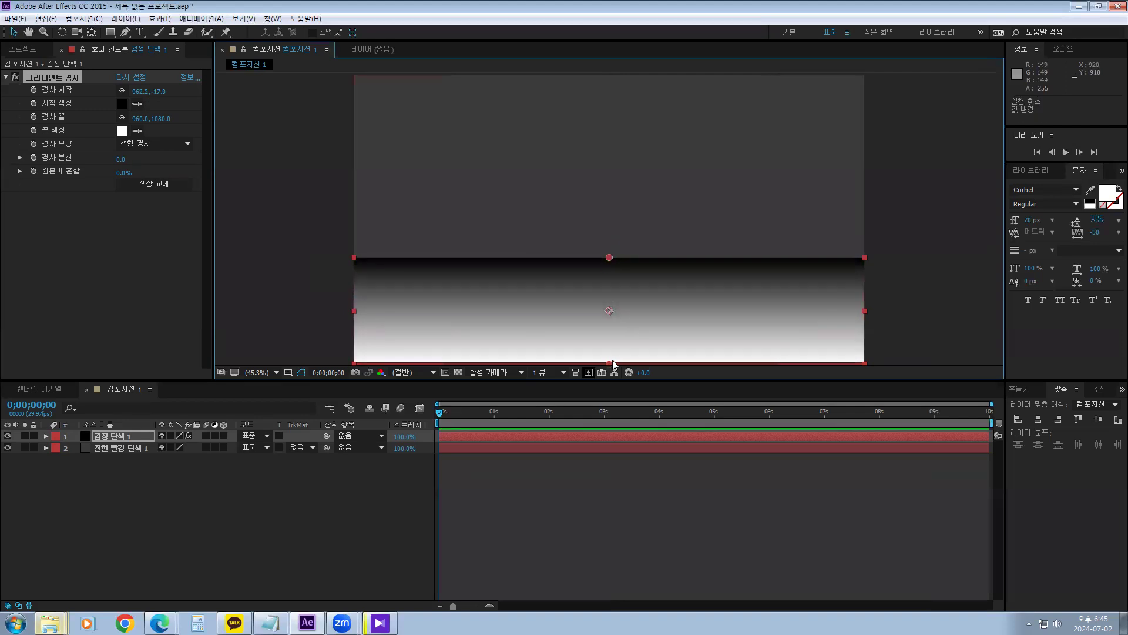
mouse_move(610, 362)
mouse_down()
mouse_move(609, 330)
mouse_move(608, 355)
mouse_move(609, 340)
mouse_up()
key(ctrl+z)
Add the existing 검정 단색 1 solid from the project's 단색 folder to the composition as the topmost layer.
click(26, 51)
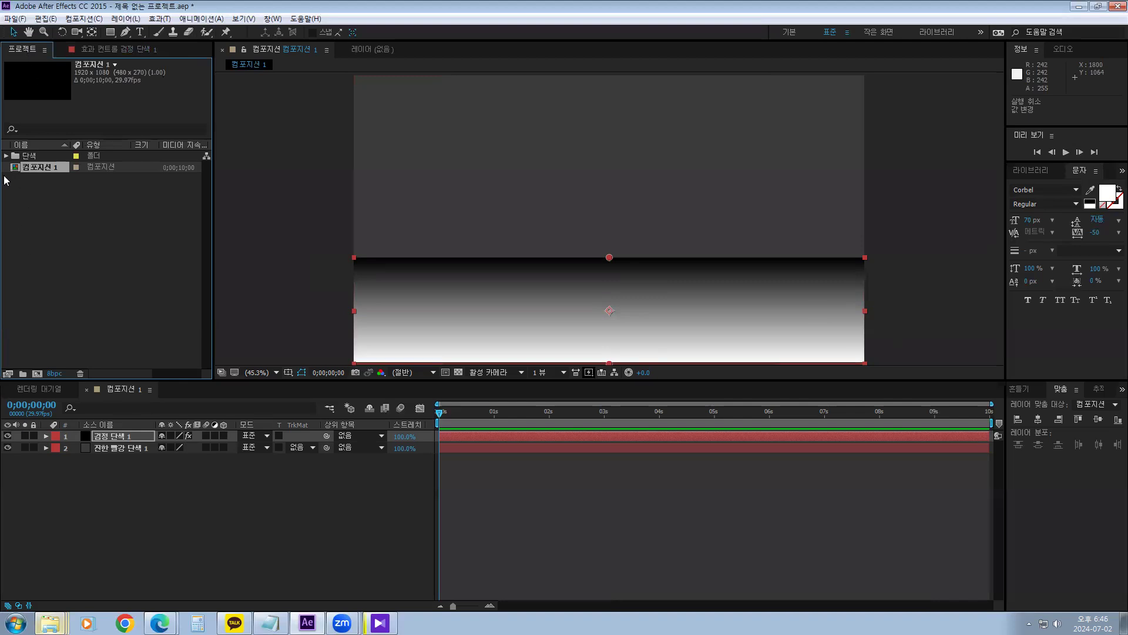
click(6, 155)
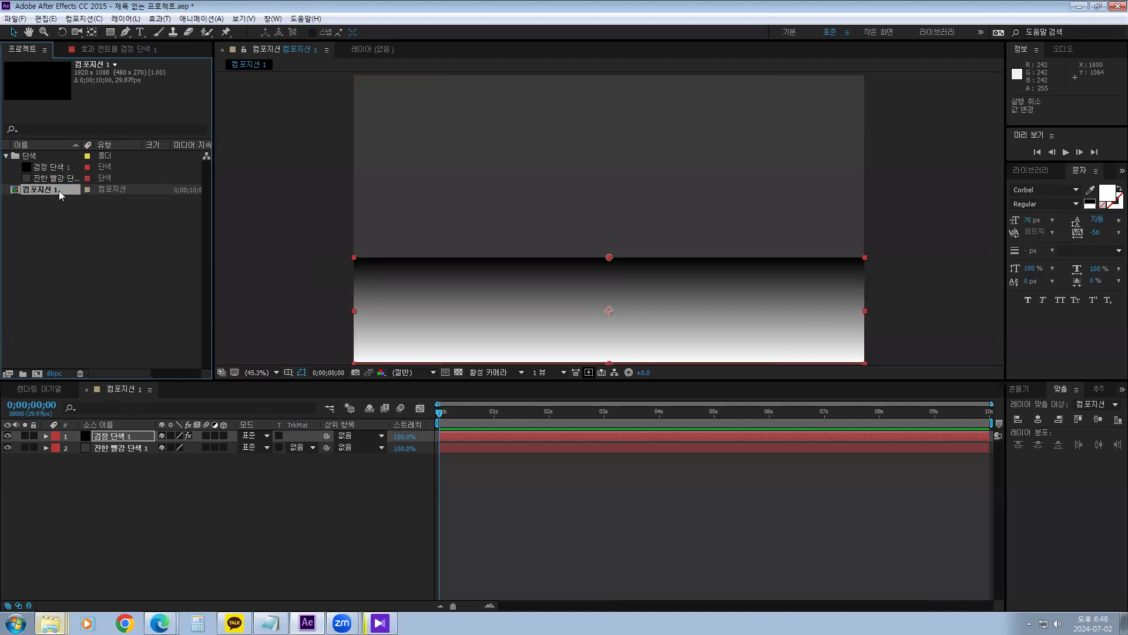
click(56, 167)
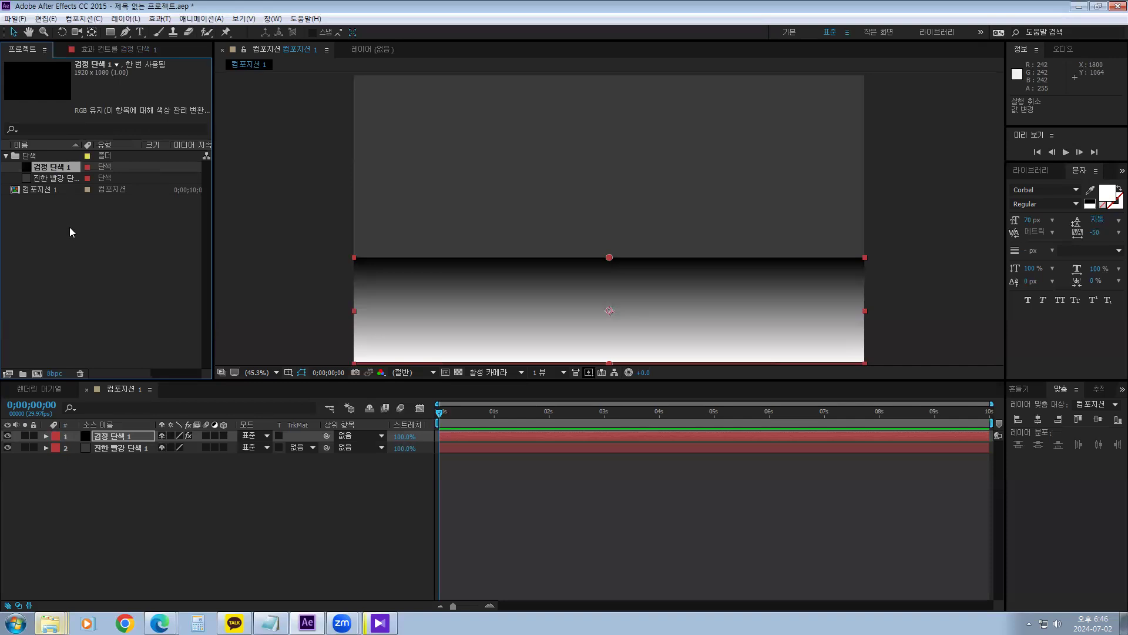
drag(56, 168, 124, 439)
Draw an elliptical mask nearly filling the frame on the topmost black solid and invert the mask.
click(113, 36)
click(140, 56)
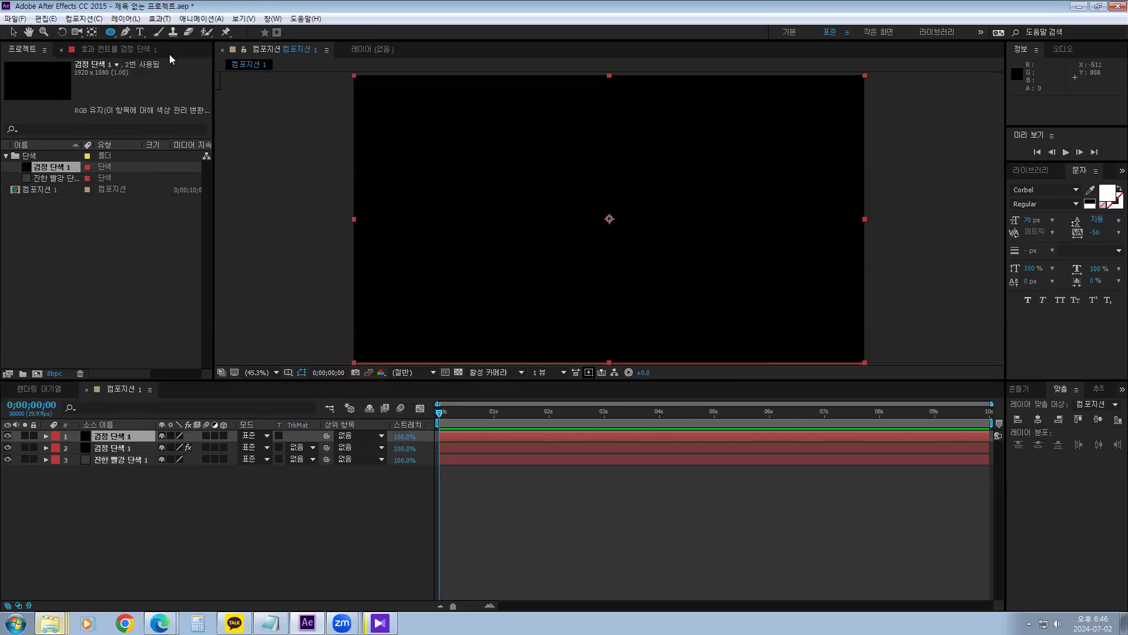
drag(376, 88, 849, 350)
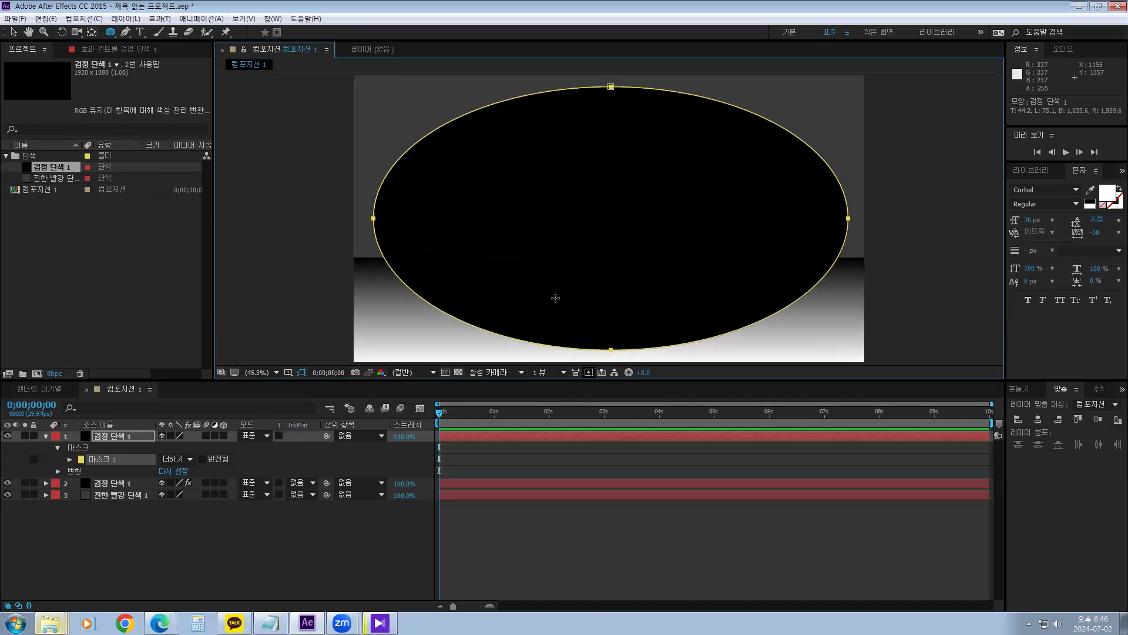
click(202, 458)
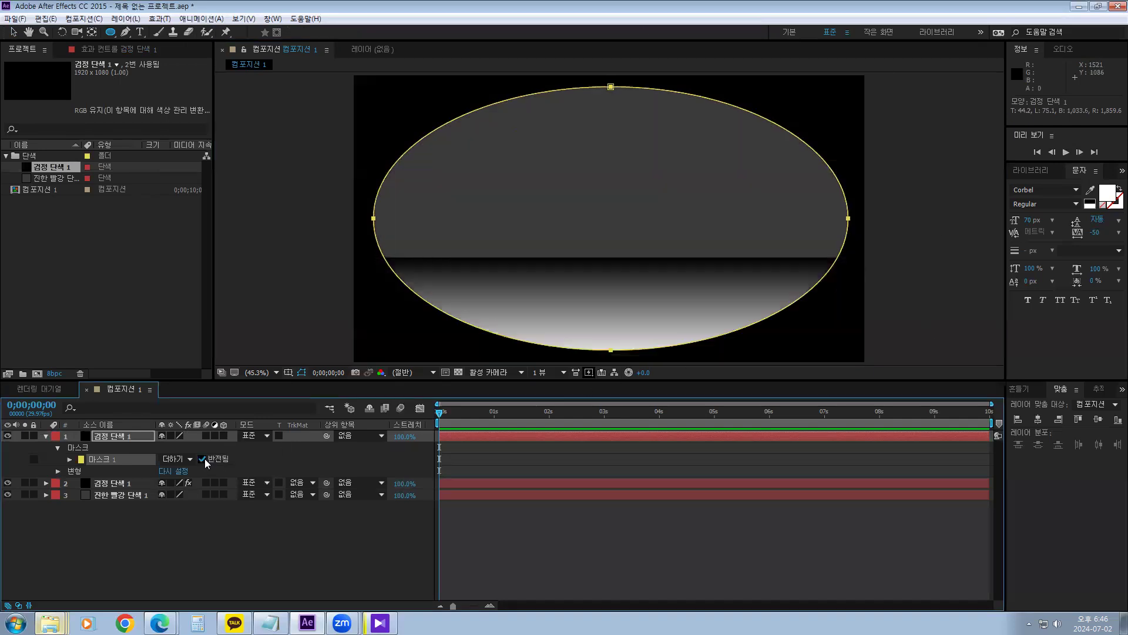
Set the elliptical mask's feather to 300 pixels, then deselect the vignette layer and collapse its properties.
click(70, 459)
drag(174, 483, 229, 488)
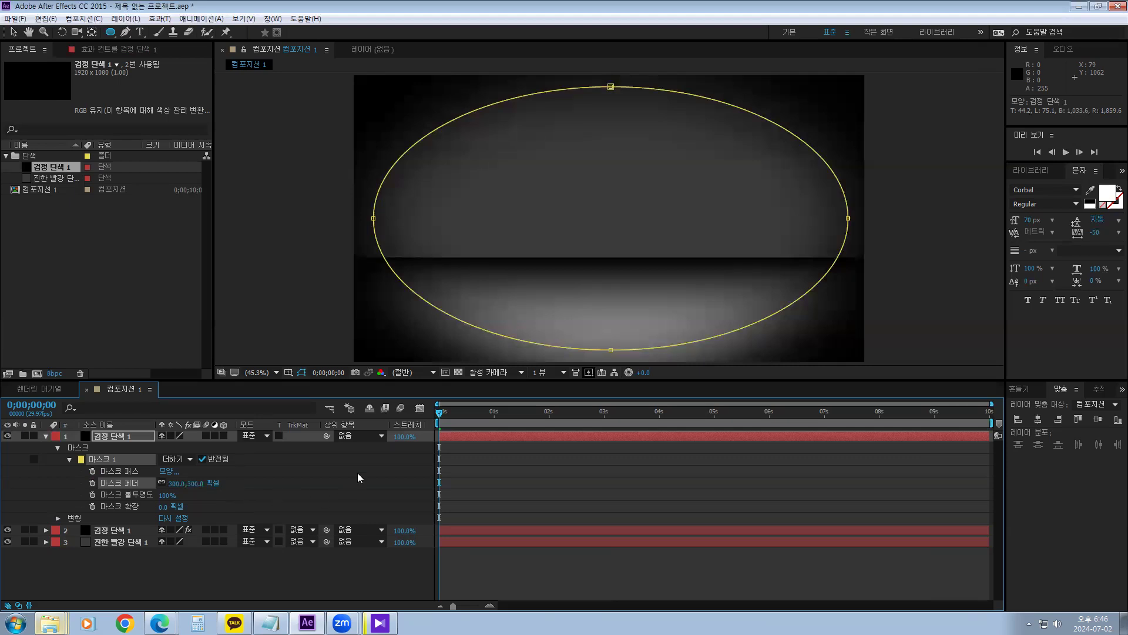
click(13, 32)
click(311, 116)
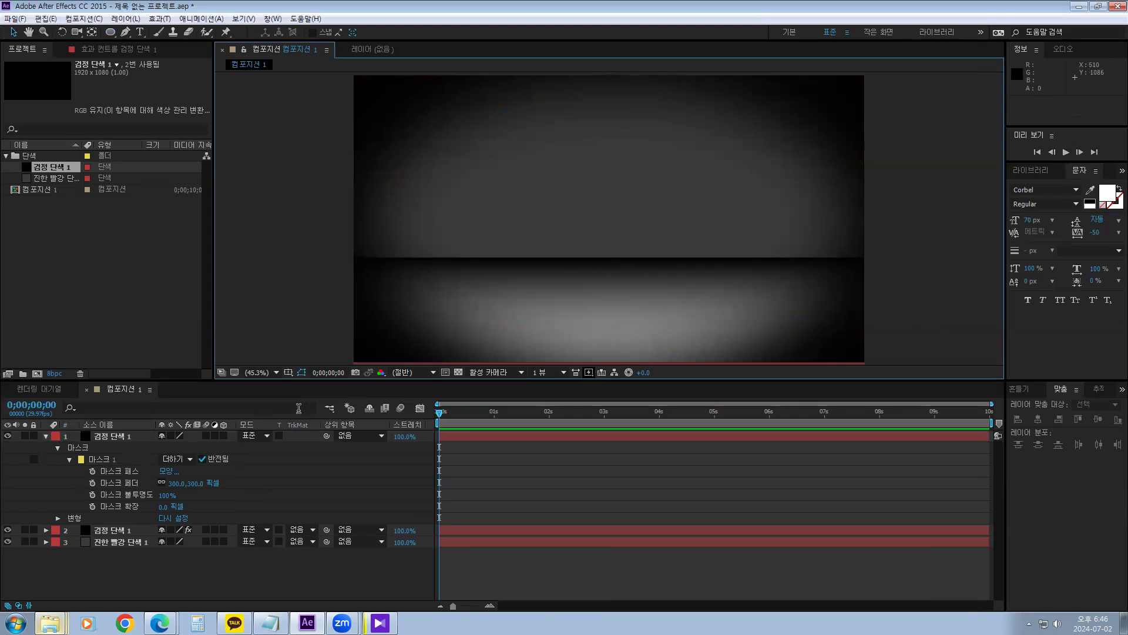
click(46, 435)
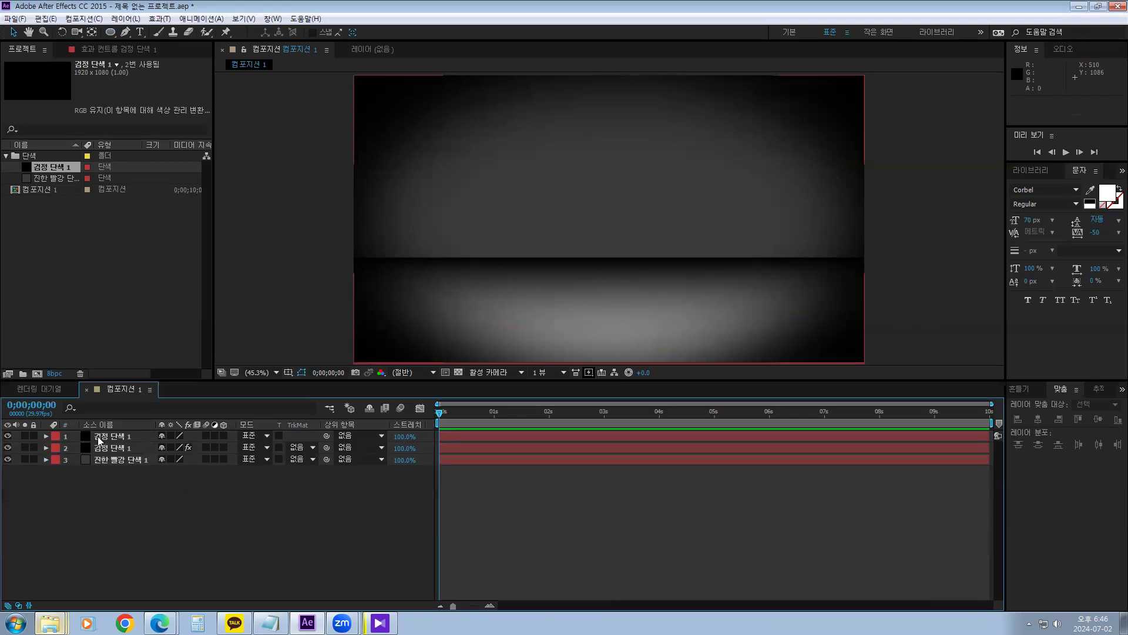
Lock the vignette layer and the bottom background layer, and show the gradient ramp controls of the floor layer between them.
click(33, 436)
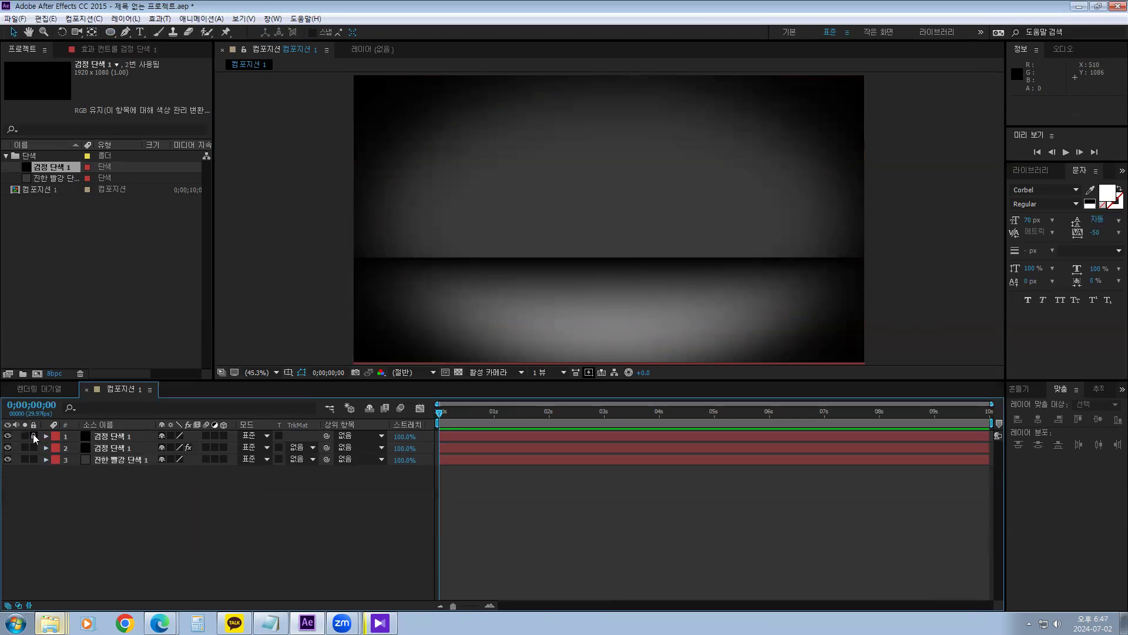
click(34, 459)
click(105, 450)
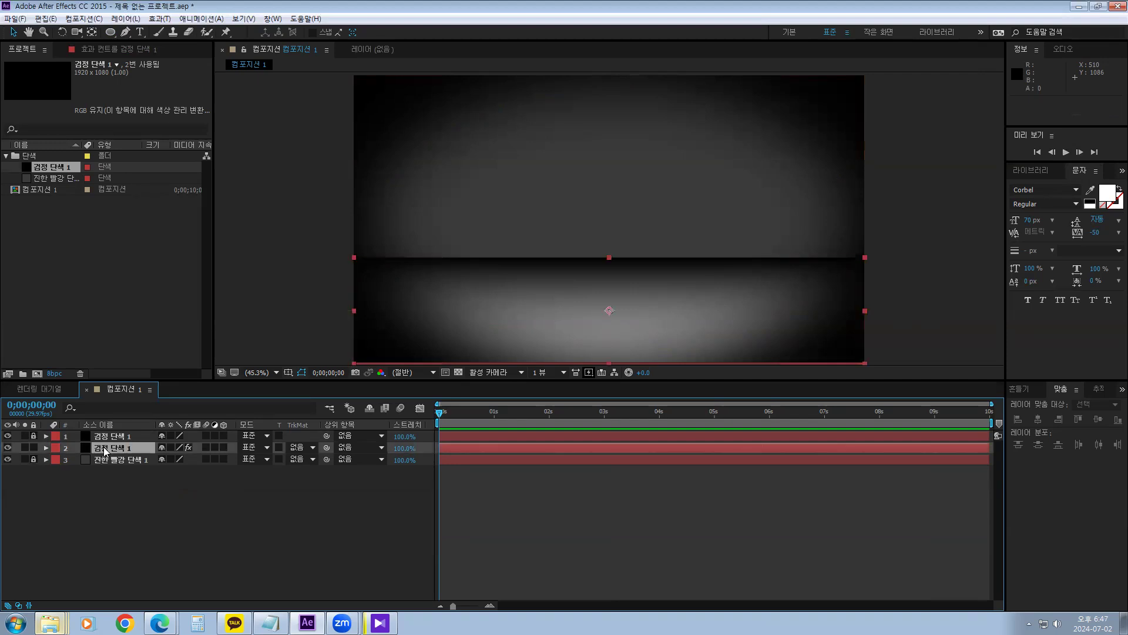
click(123, 49)
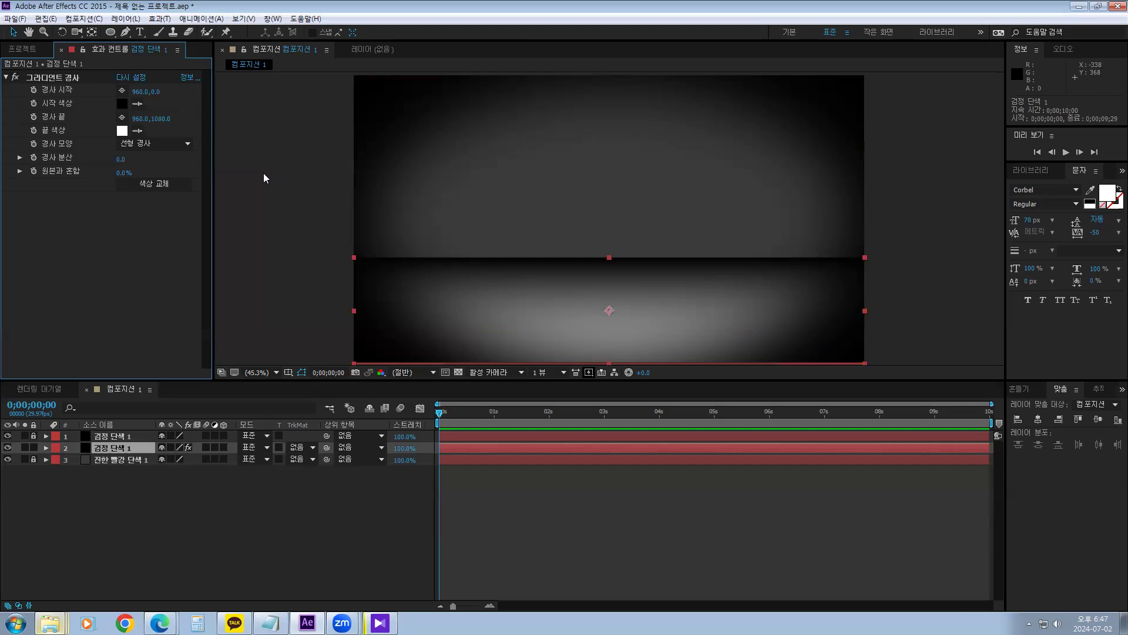
click(36, 77)
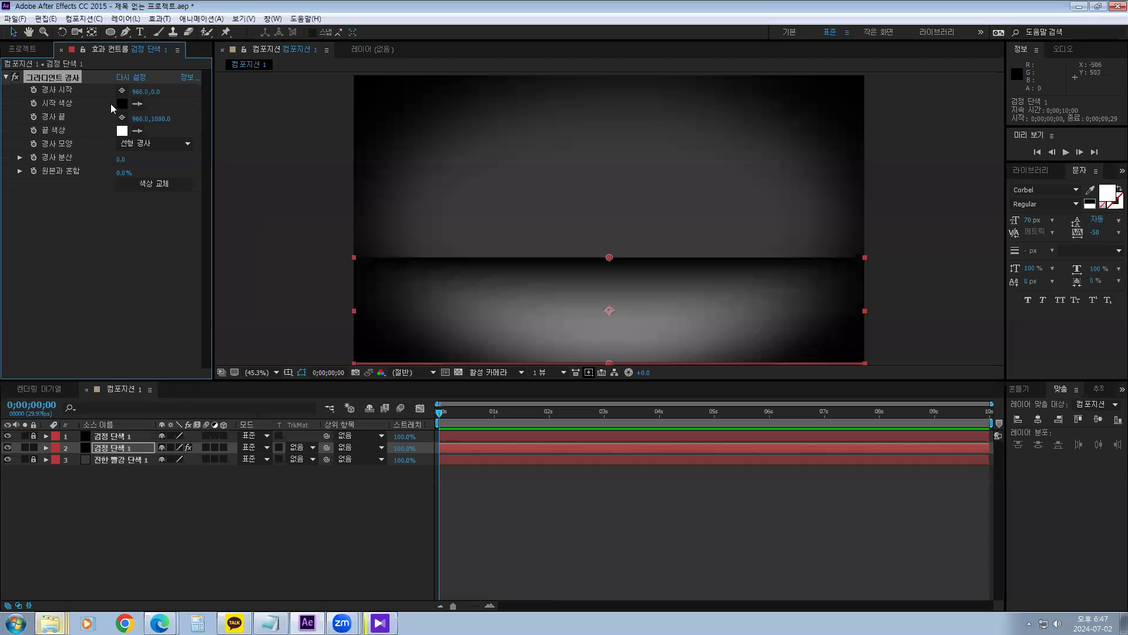
Try swapping the floor gradient's colors and moving its start and end points, undoing the changes.
click(147, 188)
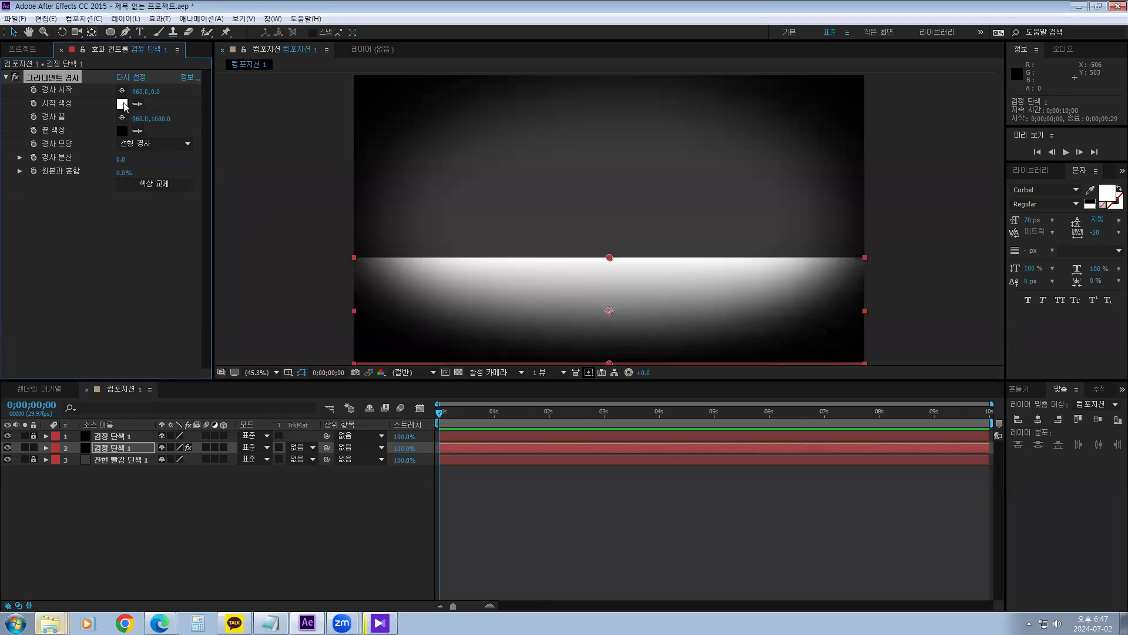
click(154, 184)
click(155, 187)
drag(609, 258, 608, 153)
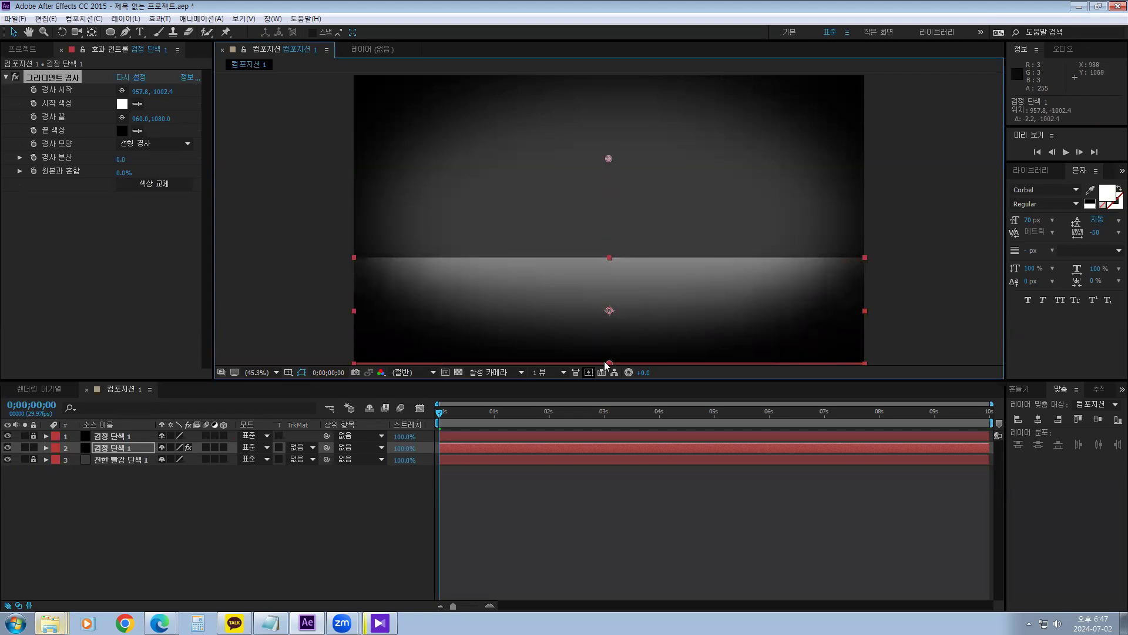
mouse_move(610, 363)
mouse_down()
mouse_move(604, 405)
mouse_move(611, 321)
mouse_move(618, 414)
mouse_move(619, 345)
mouse_up()
key(ctrl+z)
key(ctrl+z)
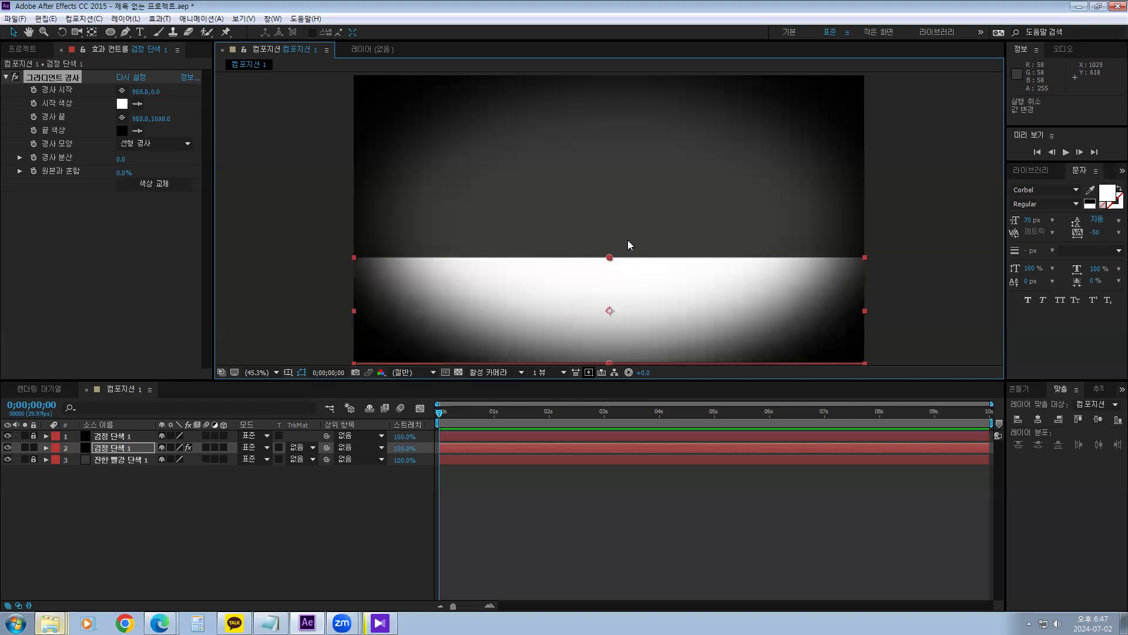
key(ctrl+z)
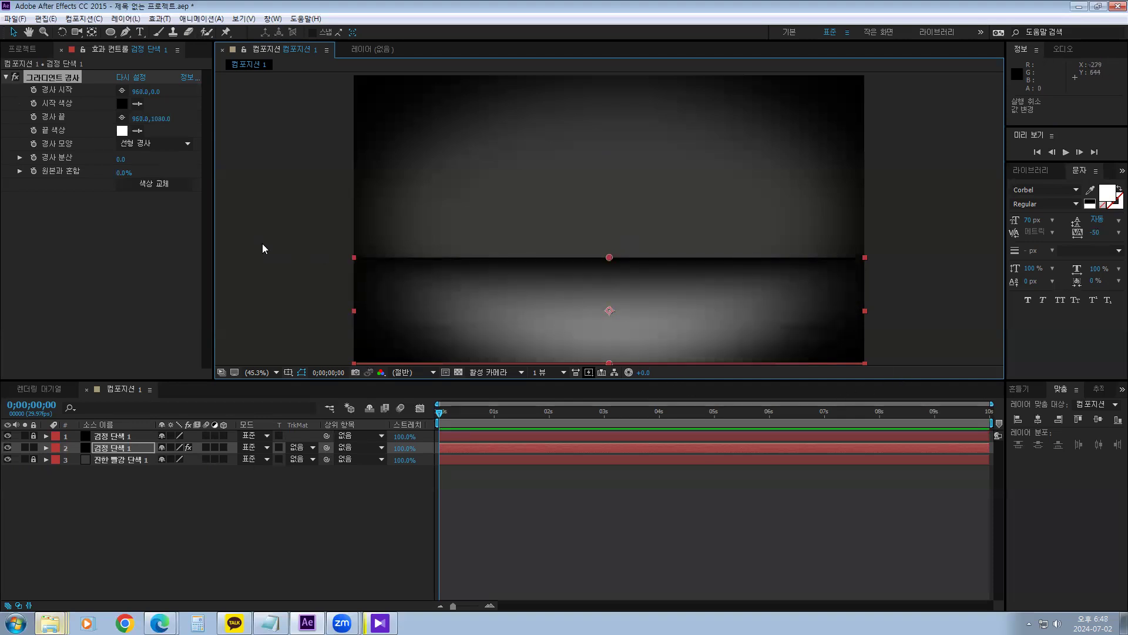
Swap the floor gradient's colors, move its start point up to about (978, -1074), and lock the deselected floor layer.
click(169, 184)
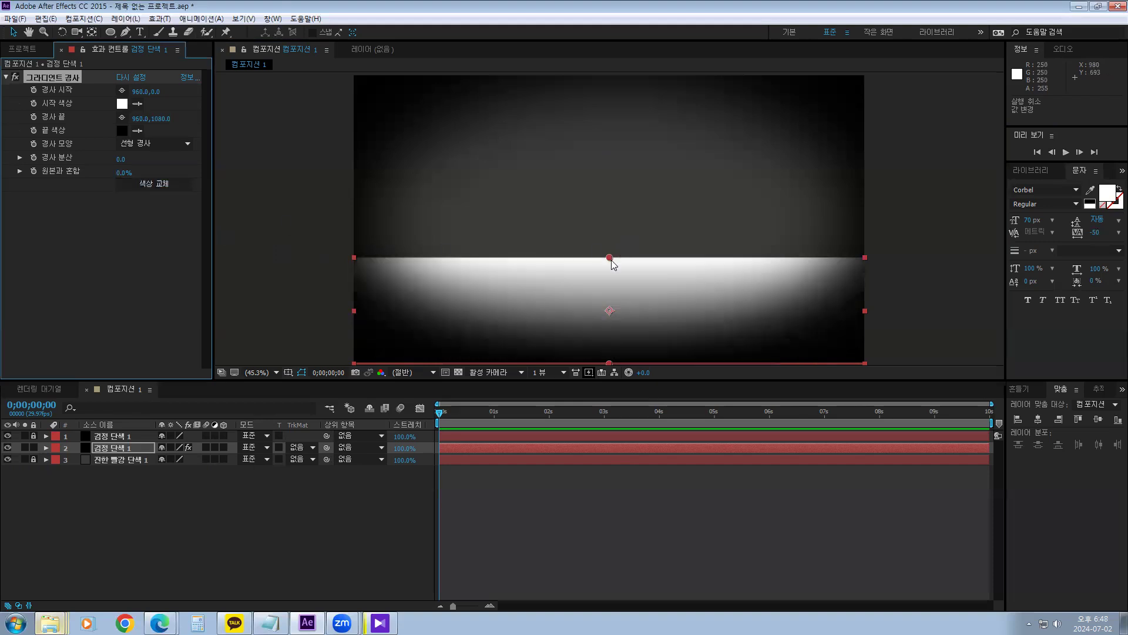
drag(610, 257, 614, 154)
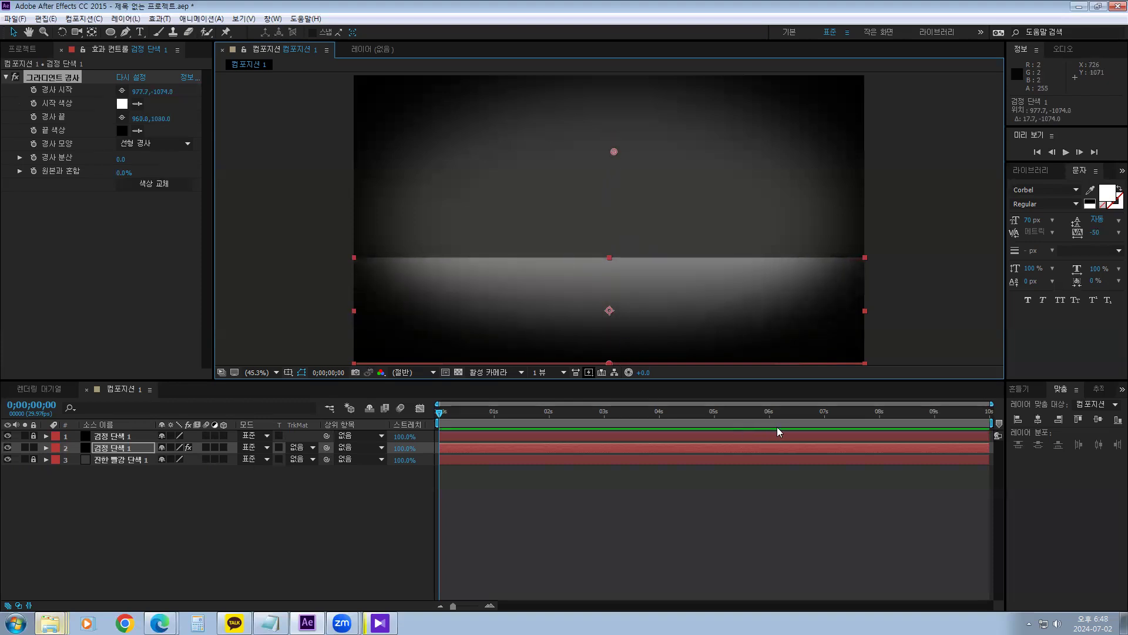
click(901, 296)
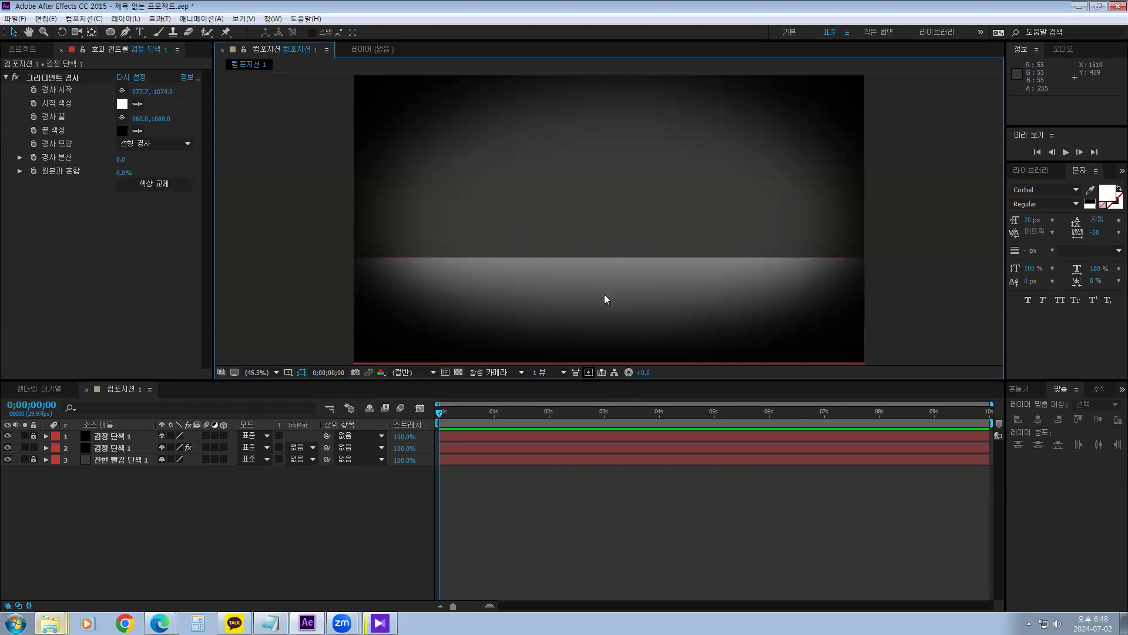
click(33, 449)
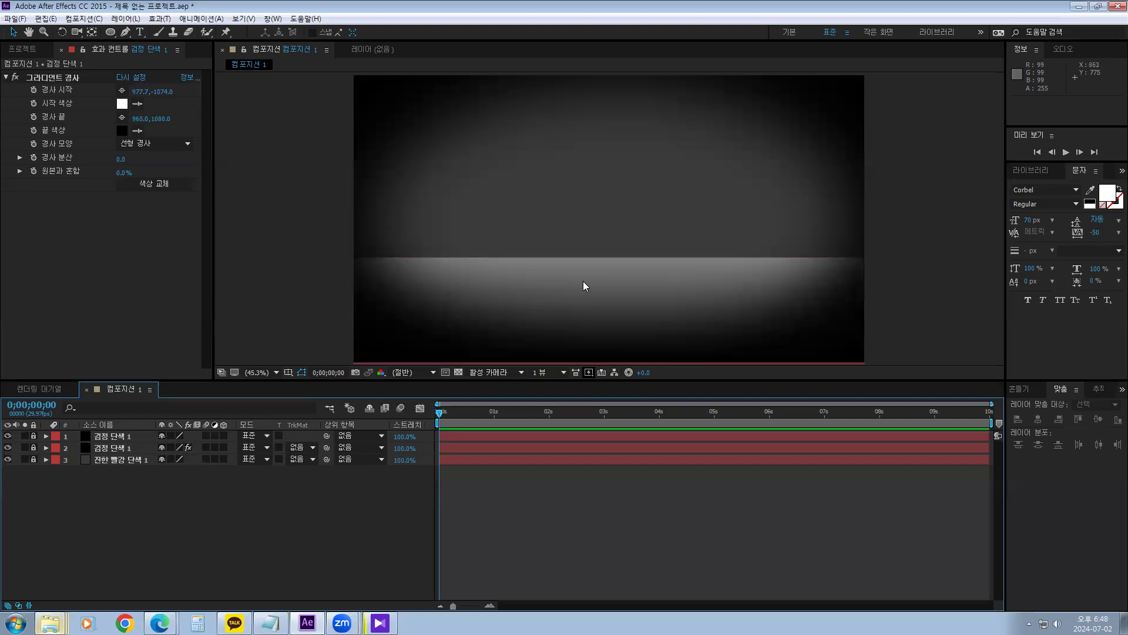
Save the project under the file name 06 in the neon folder.
click(15, 19)
click(30, 128)
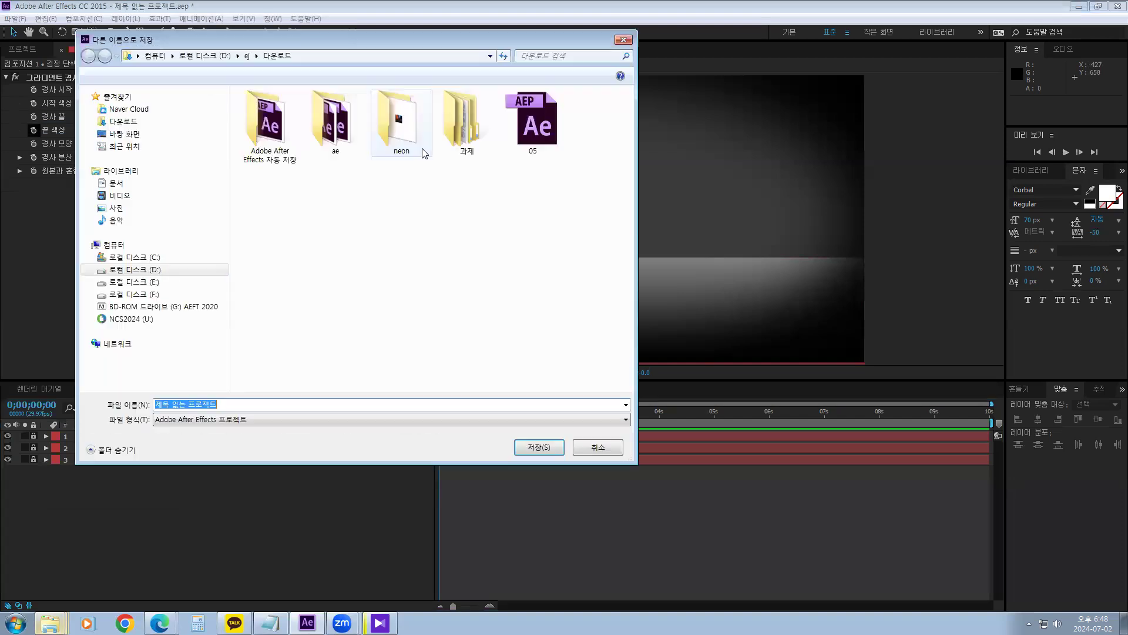
click(532, 126)
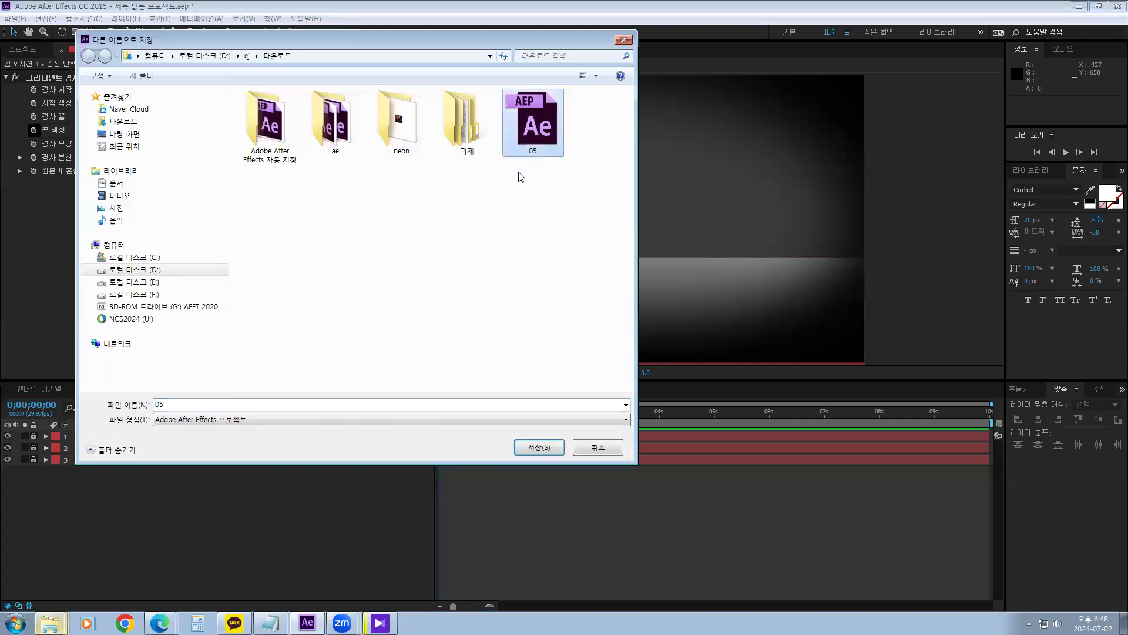
double_click(160, 404)
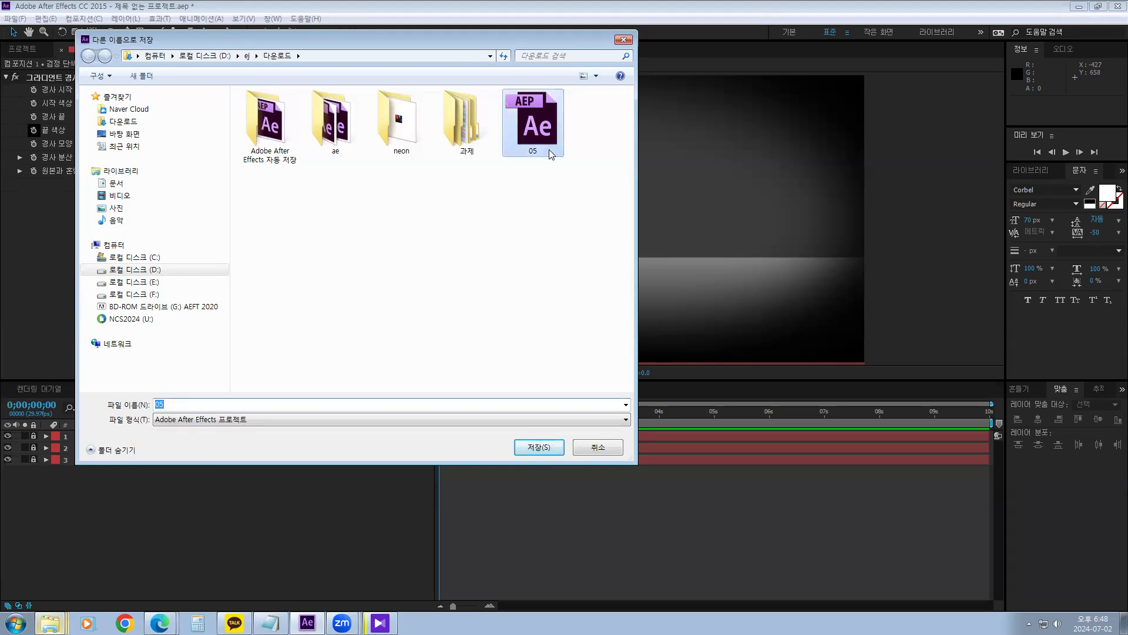
double_click(409, 132)
double_click(172, 405)
text(6)
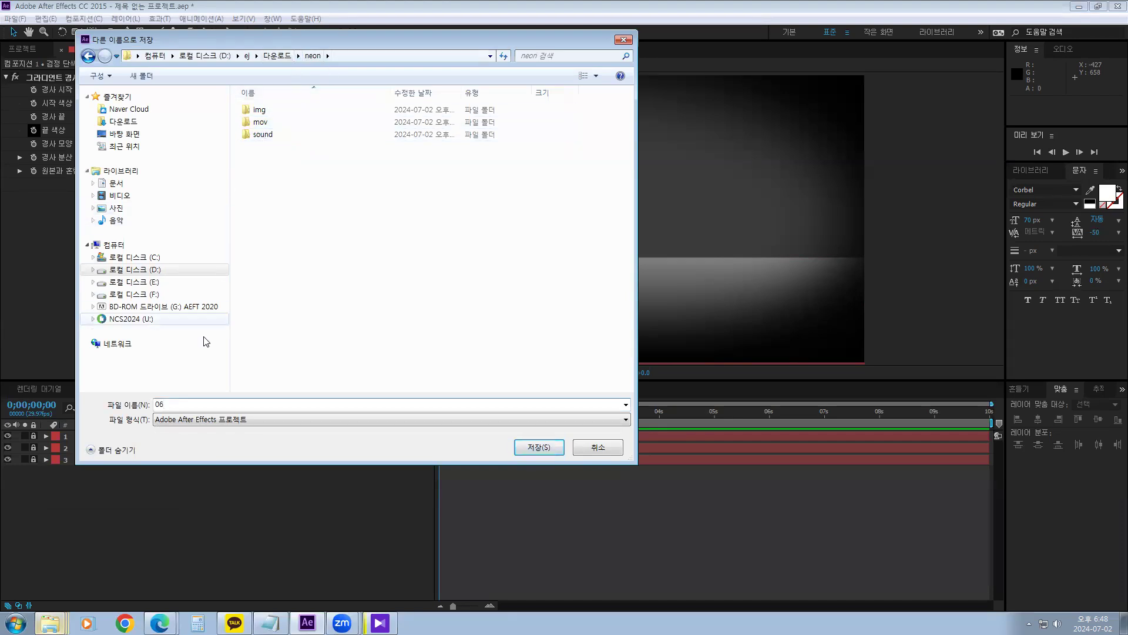
click(525, 448)
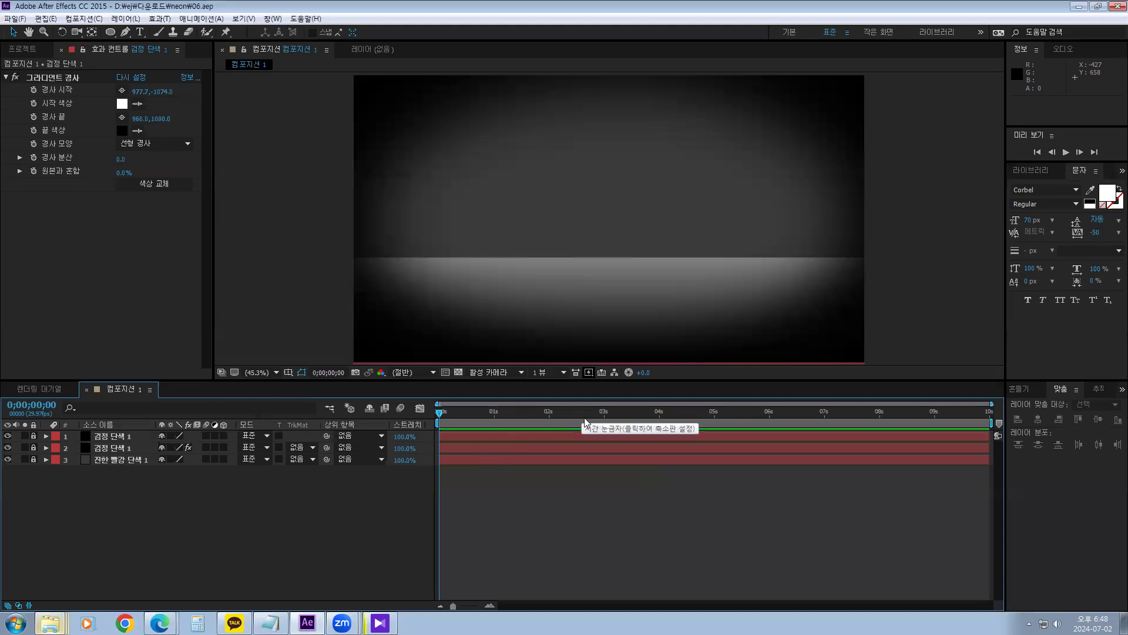
Switch to KMPlayer to examine how the neon lines are drawn in the example video 네온글자.mov, and return to After Effects.
mouse_move(342, 622)
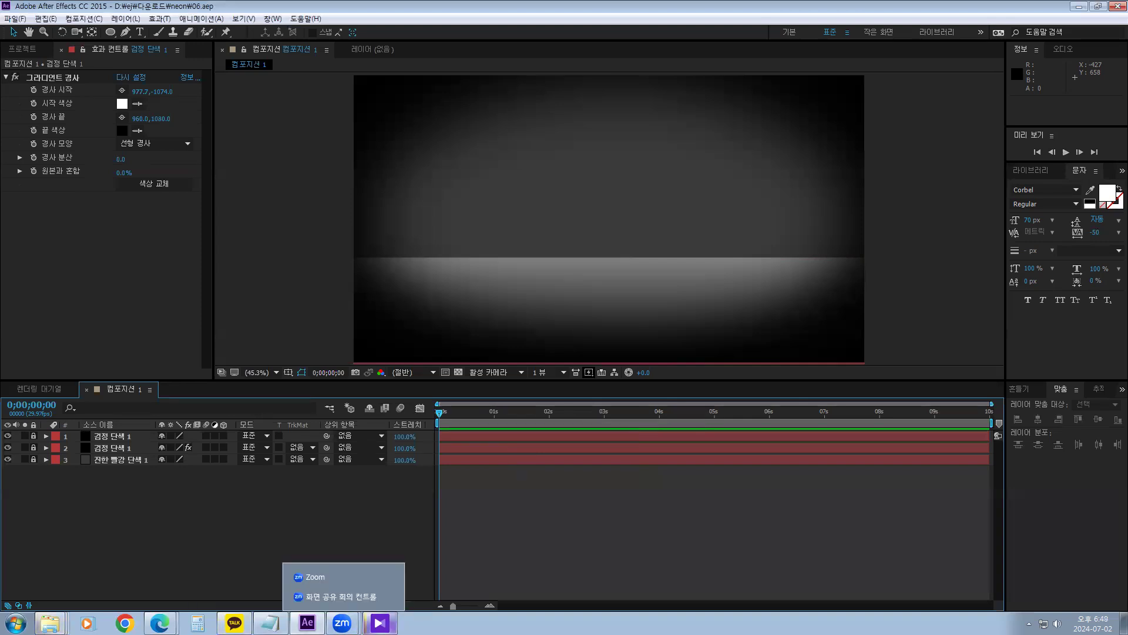
click(379, 622)
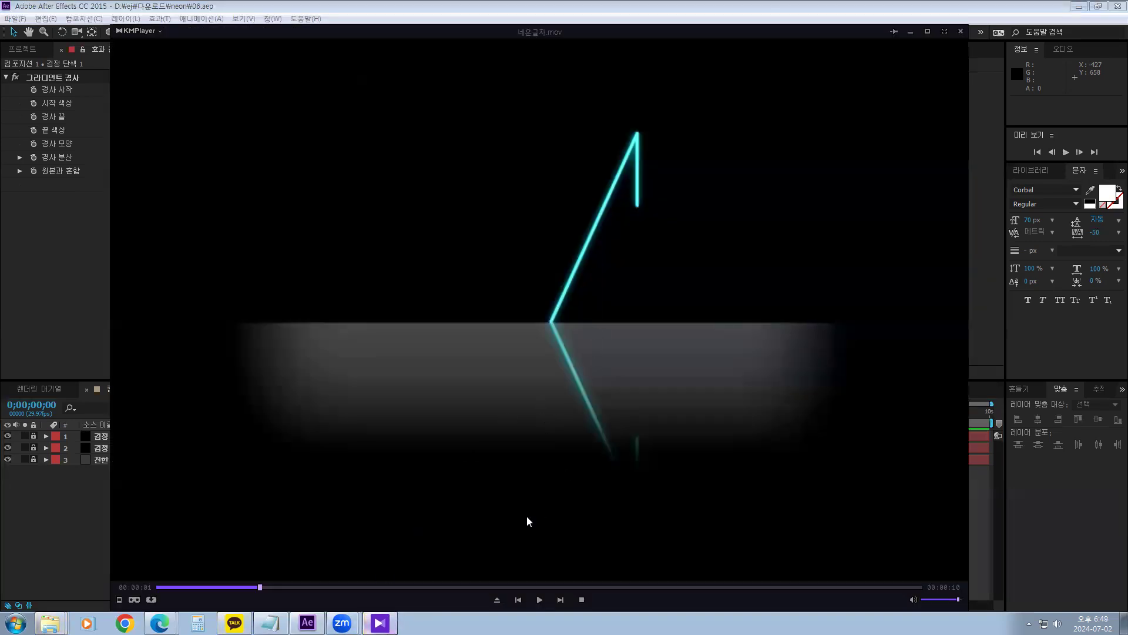
key(Right)
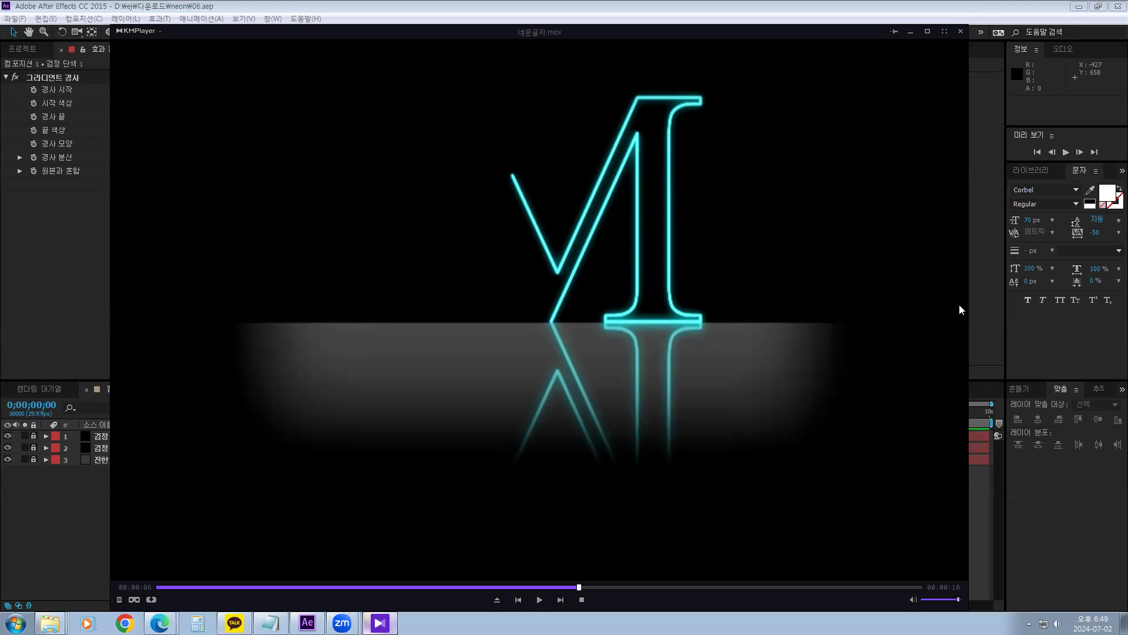
click(911, 32)
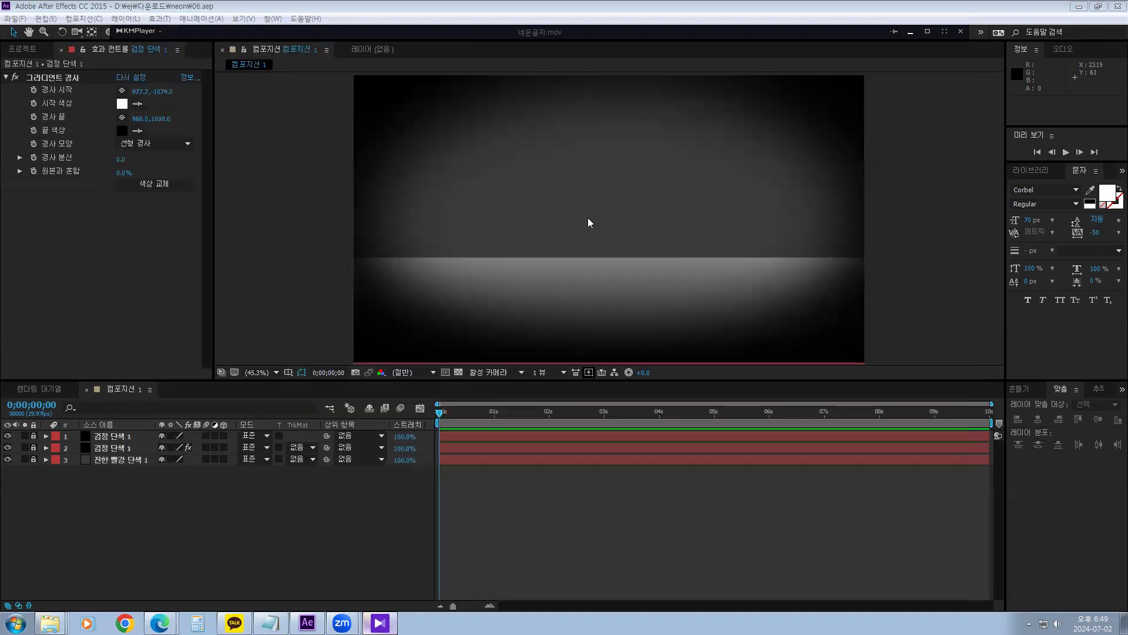
With no layer selected, set the Ellipse tool's shape fill color to EFCCCC and its stroke type to solid.
click(105, 529)
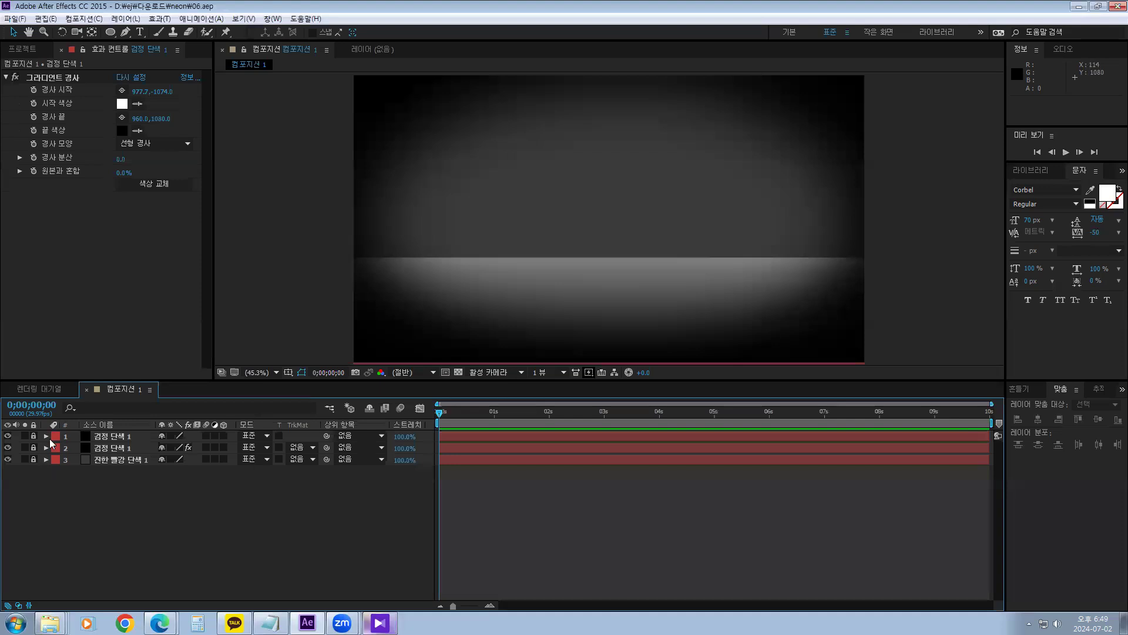
click(18, 50)
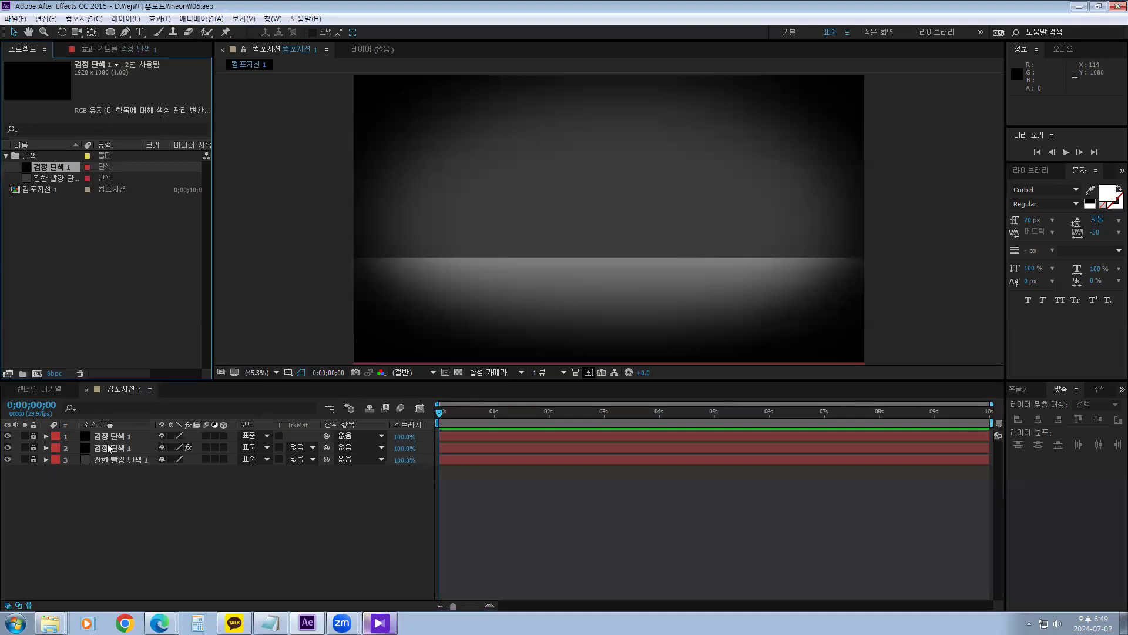
click(139, 528)
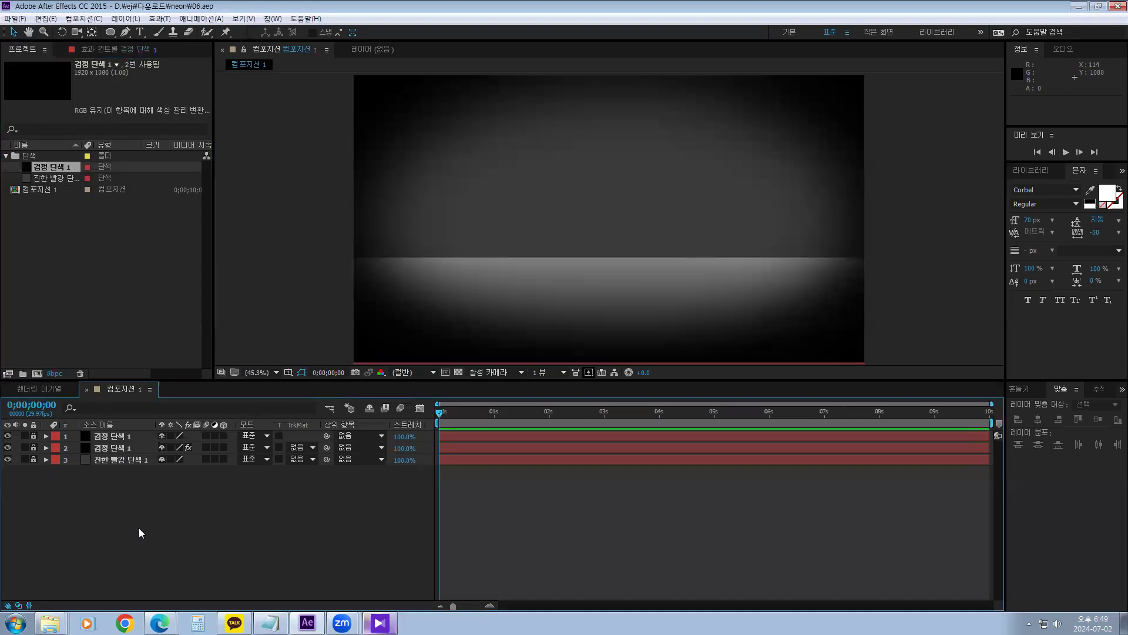
click(111, 31)
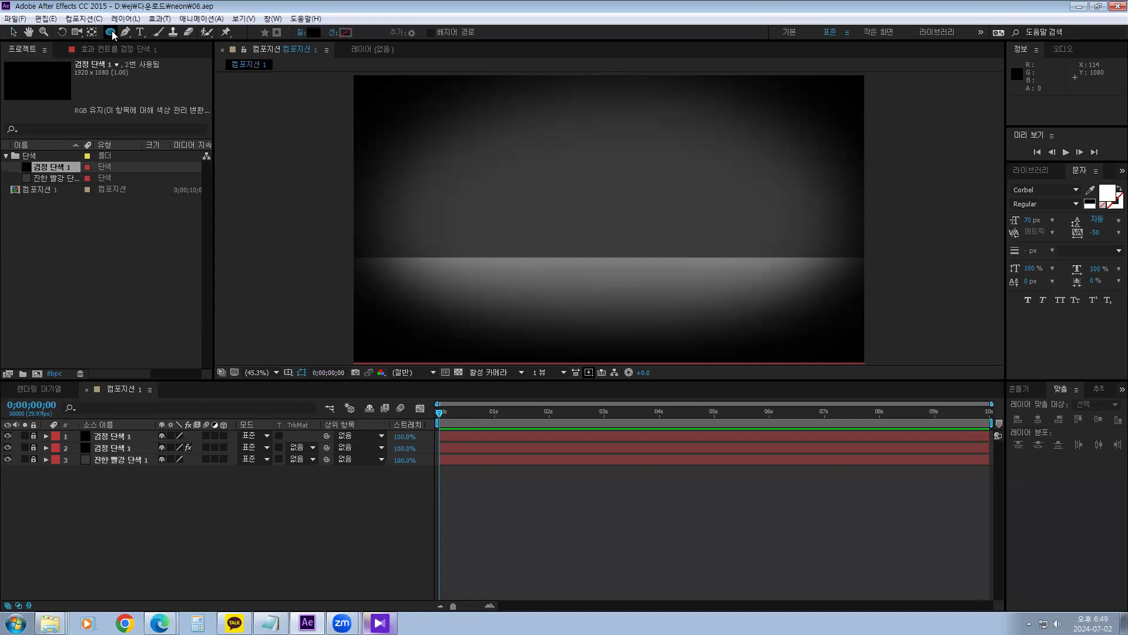
click(313, 32)
click(752, 267)
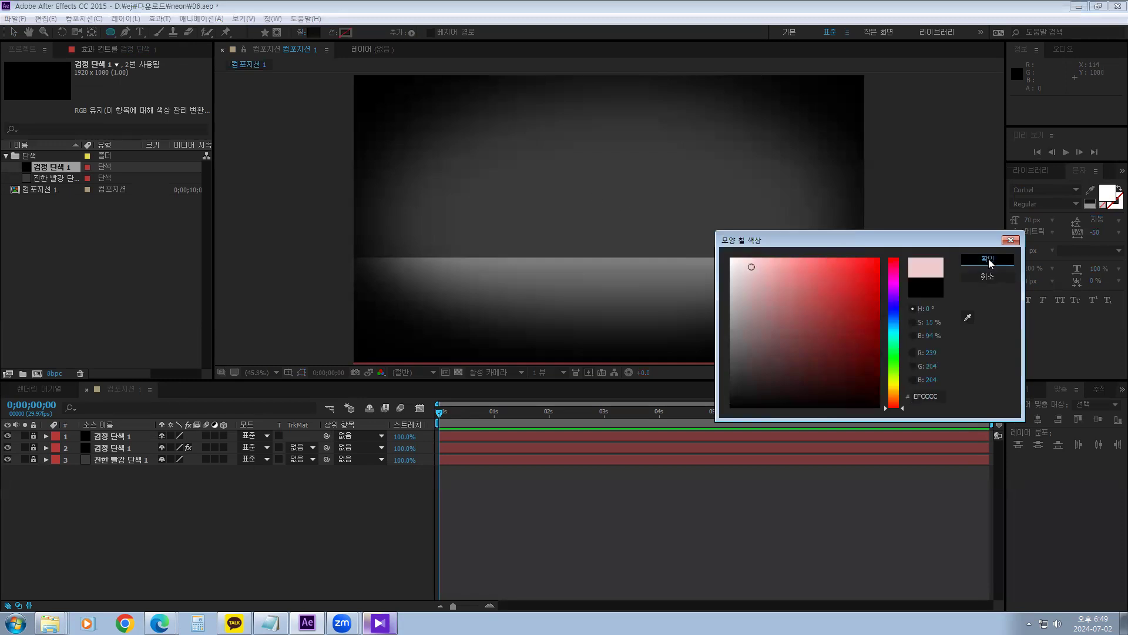
click(989, 259)
click(333, 32)
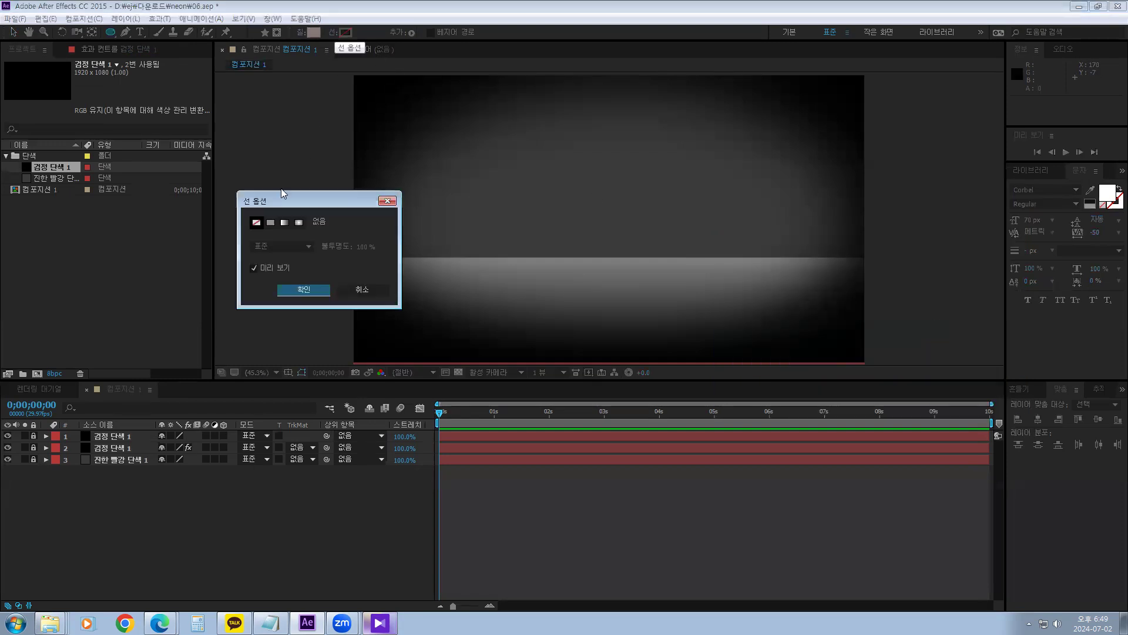
click(271, 223)
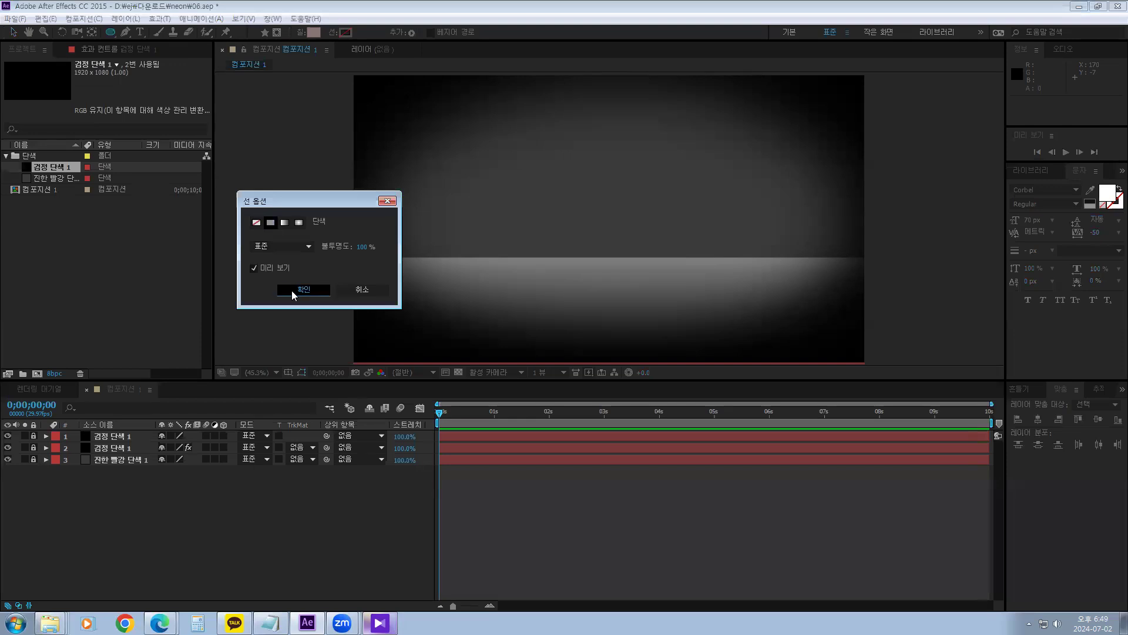
click(294, 290)
Draw a trial ellipse shape about 1080 by 690 pixels near the frame's center, and delete its shape layer.
drag(450, 126, 737, 309)
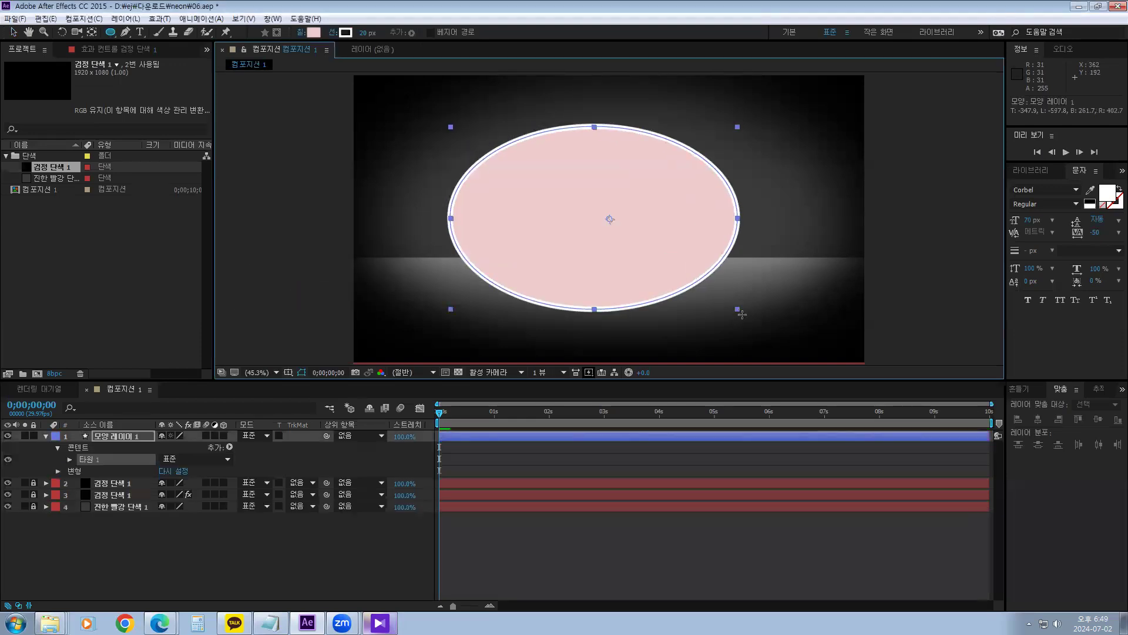
click(120, 437)
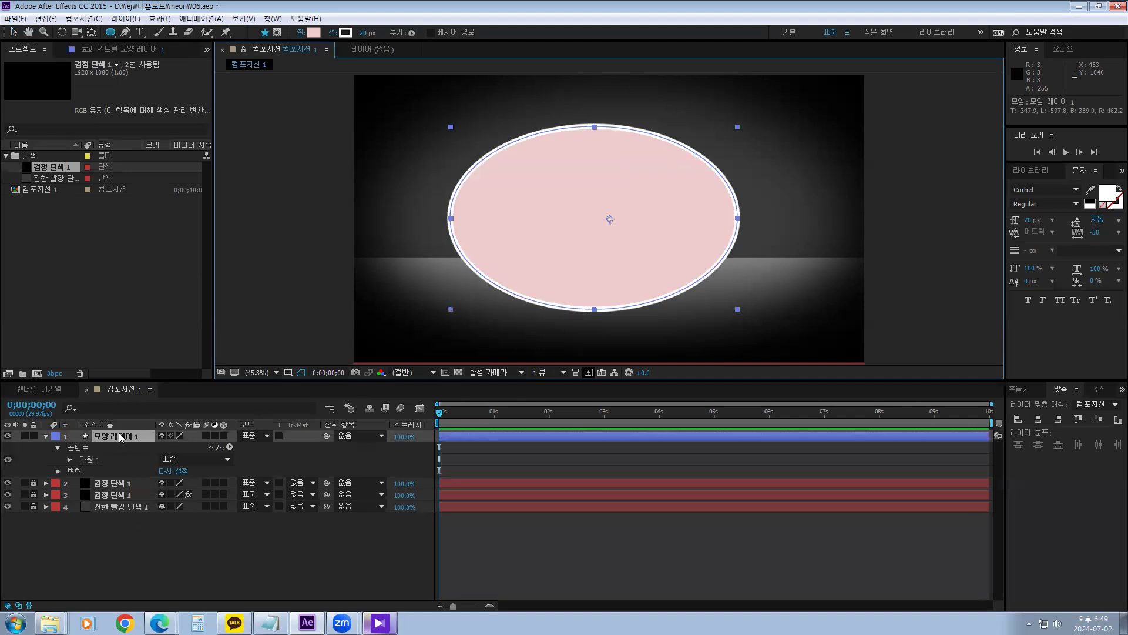
key(Delete)
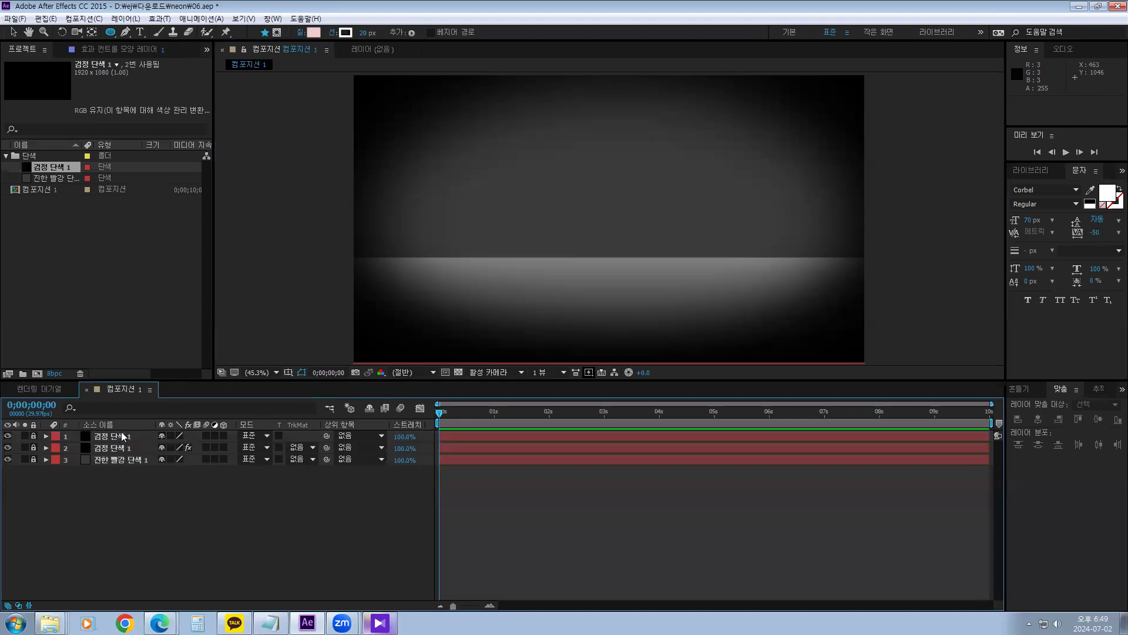
Add 검정 단색 1 as the topmost layer, draw a trial elliptical mask about 940 by 705 pixels on it, and delete that layer.
drag(54, 168, 106, 441)
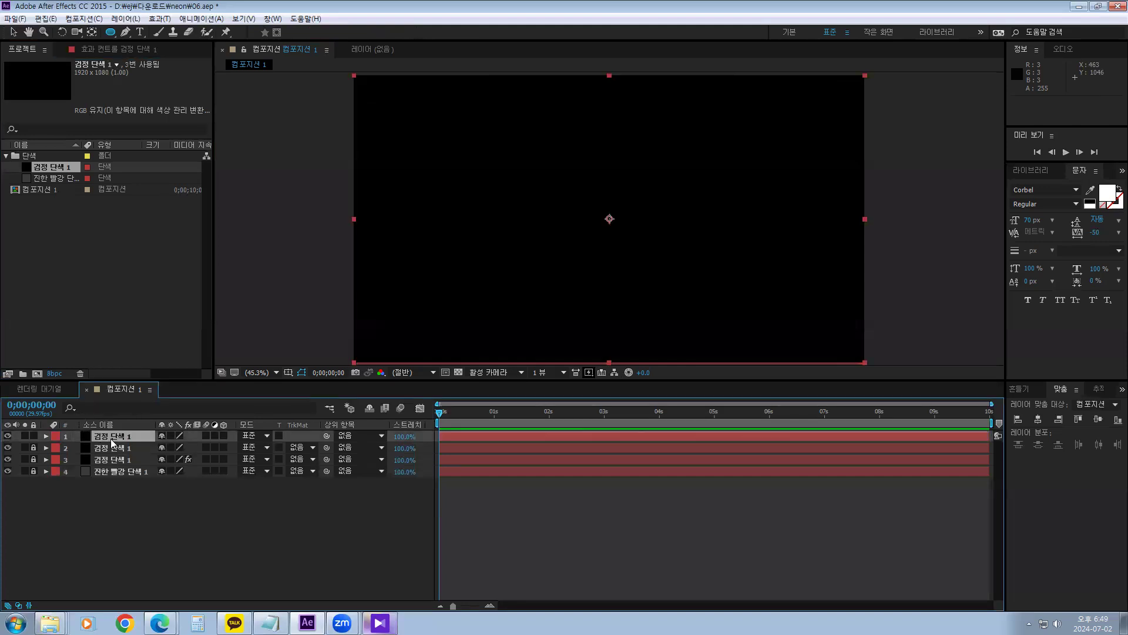
click(112, 438)
drag(441, 112, 694, 307)
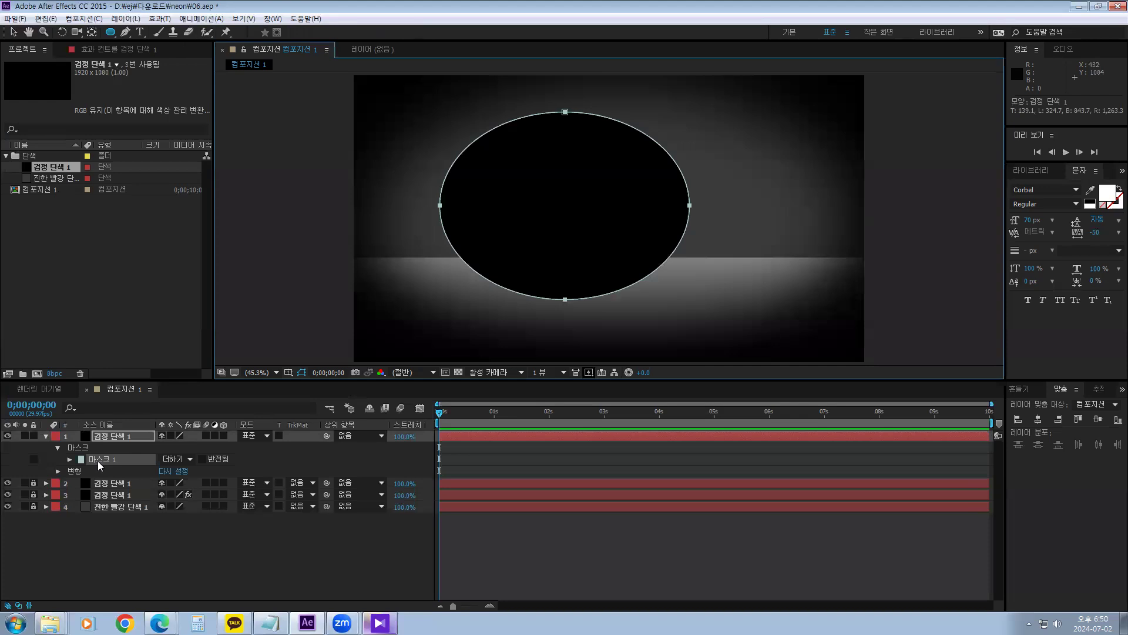
click(108, 437)
key(Delete)
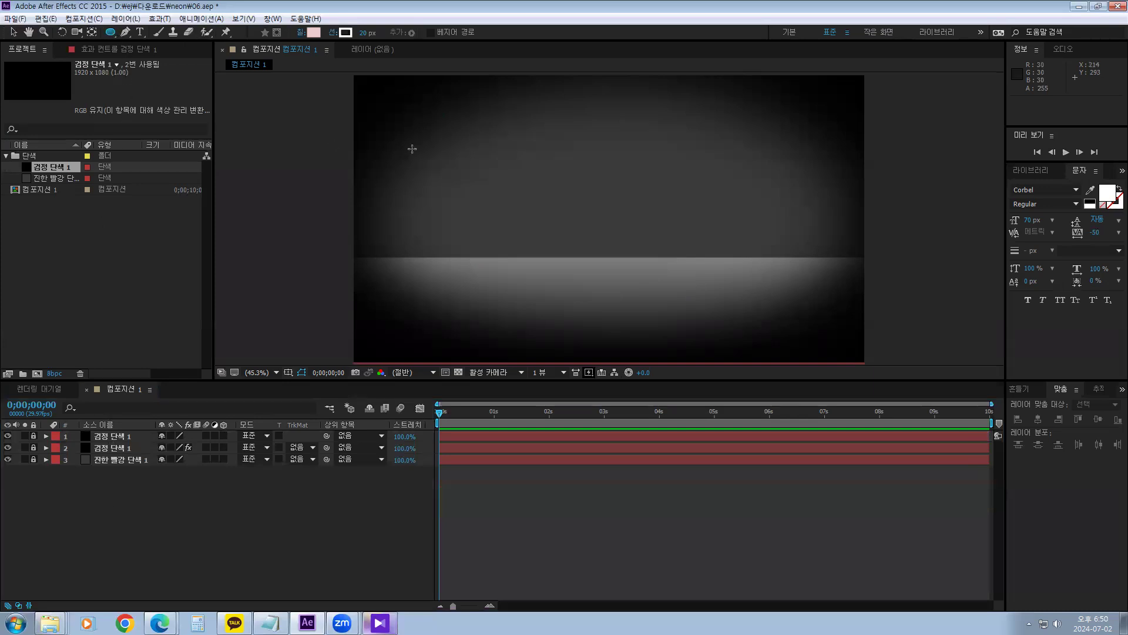
Draw an ellipse shape about 1190 by 645 pixels near the frame's center as a new shape layer.
drag(431, 126, 750, 303)
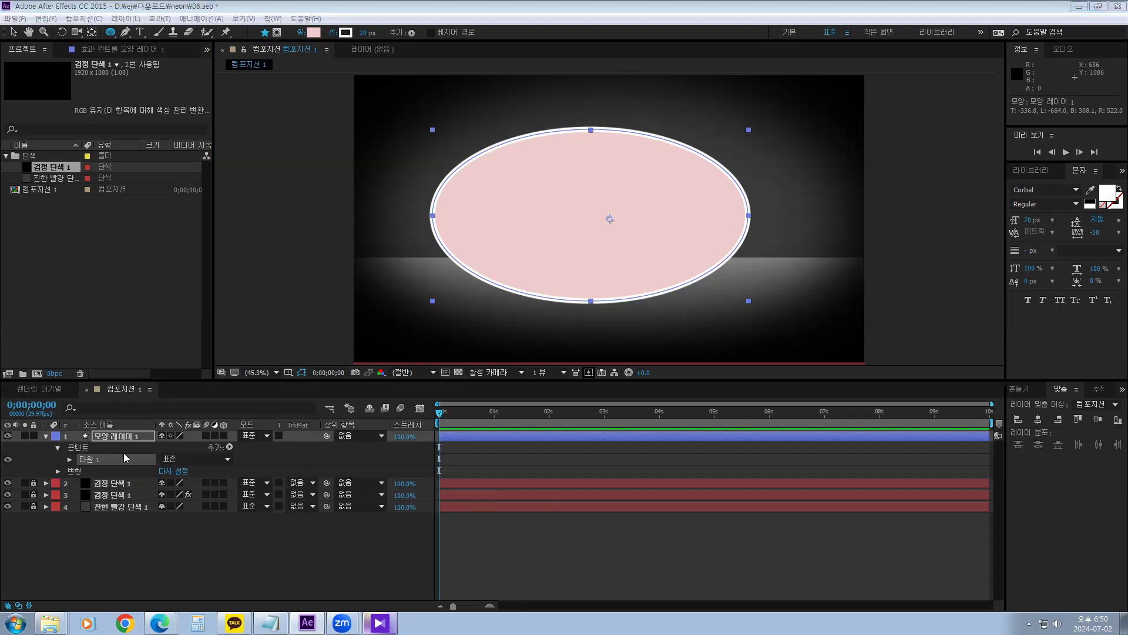
Delete the pink ellipse shape layer from the composition.
click(109, 436)
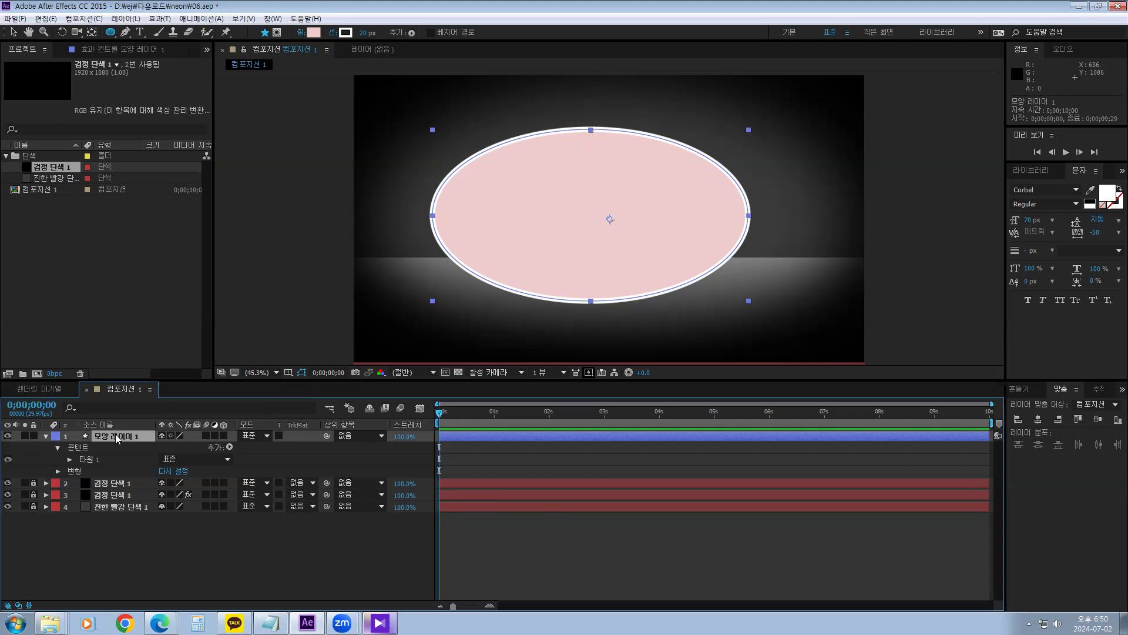
key(Delete)
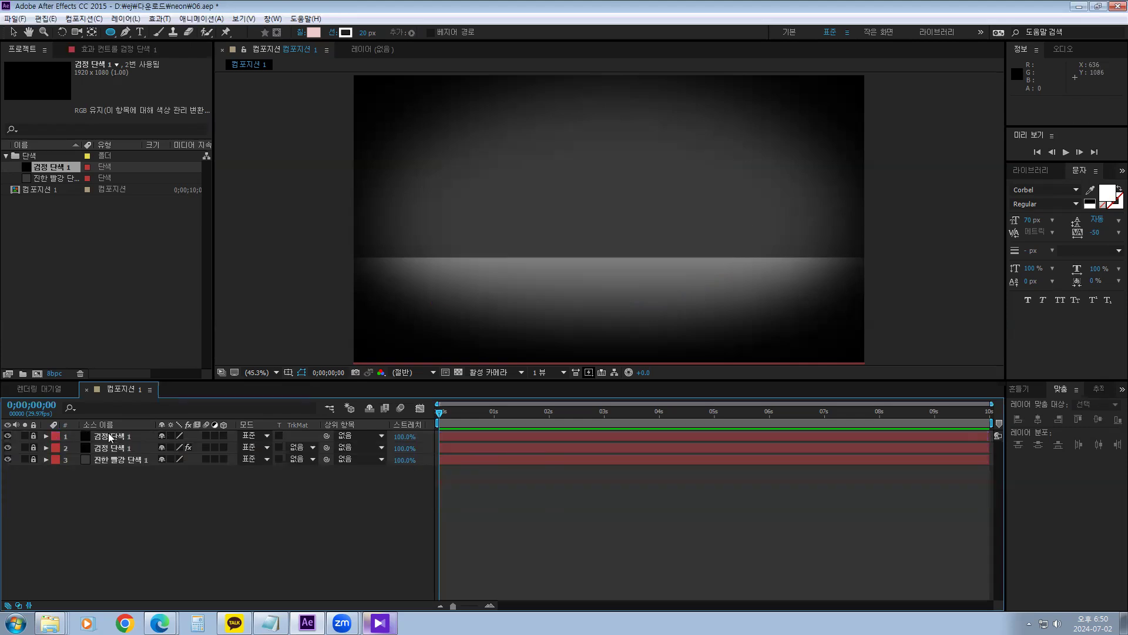
Add a text layer reading "M" just above the floor line in the composition.
click(140, 31)
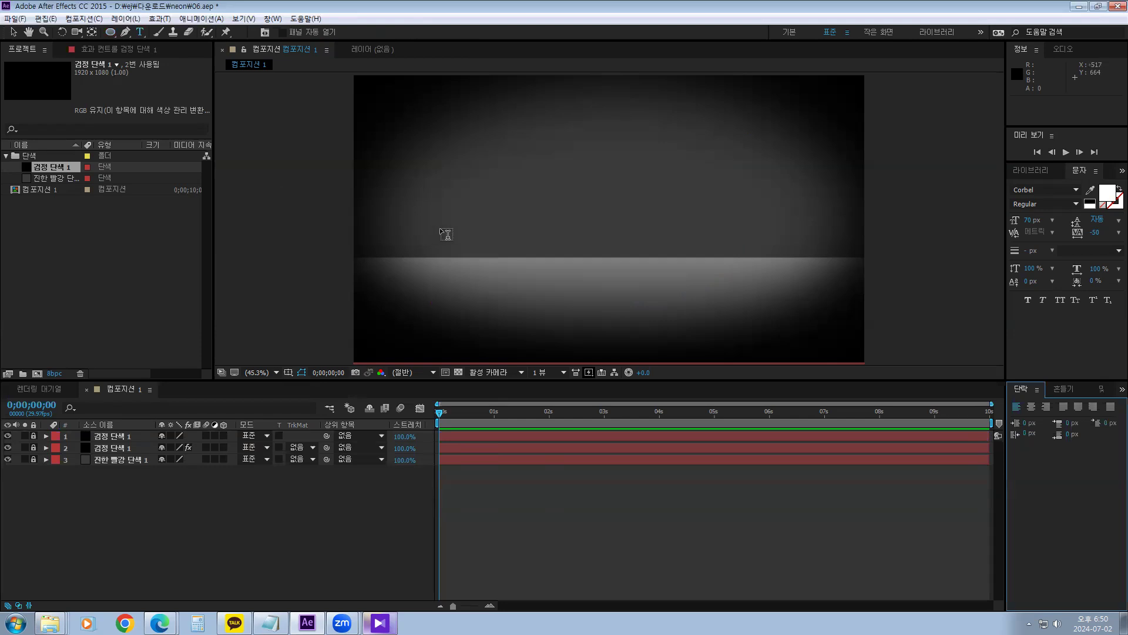
click(494, 235)
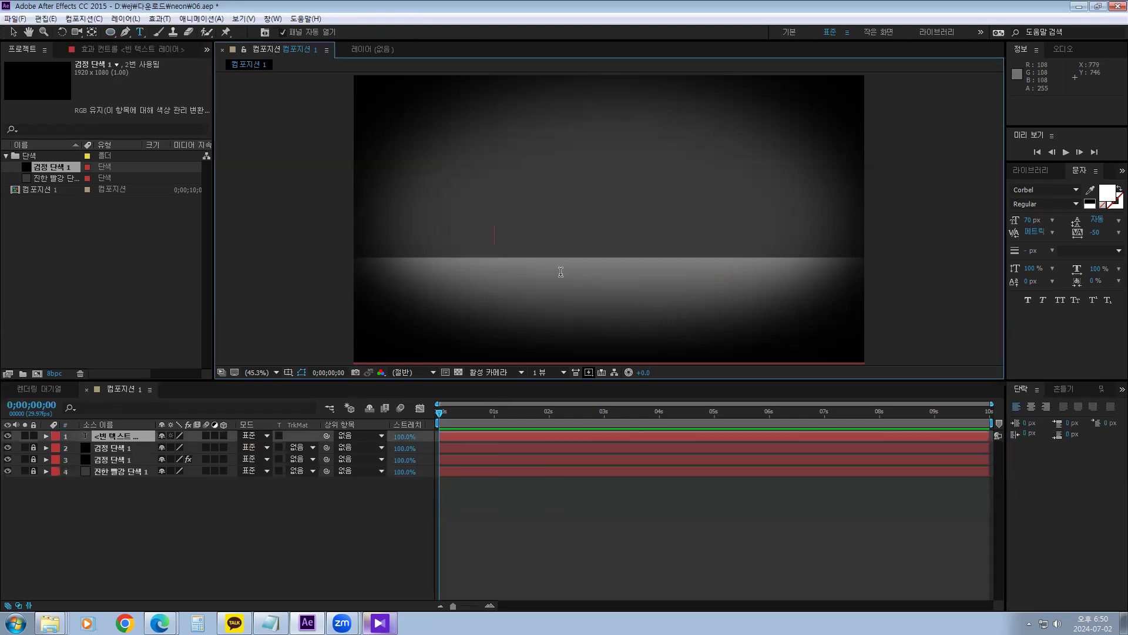
text(M)
Set the letter M's font size to 800 px and move it to the frame's center with its base on the floor line.
drag(478, 233, 588, 253)
click(1030, 219)
text(105)
key(Return)
mouse_move(1030, 221)
mouse_down()
mouse_move(1093, 221)
mouse_move(1029, 222)
mouse_up()
click(1029, 221)
text(500)
key(Return)
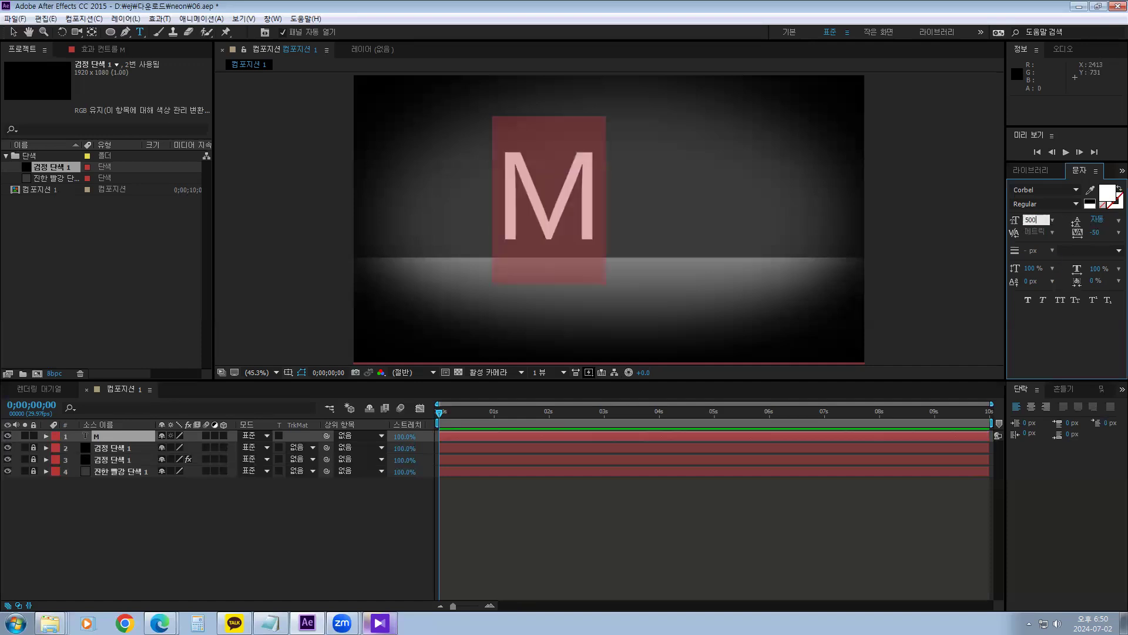
text(800)
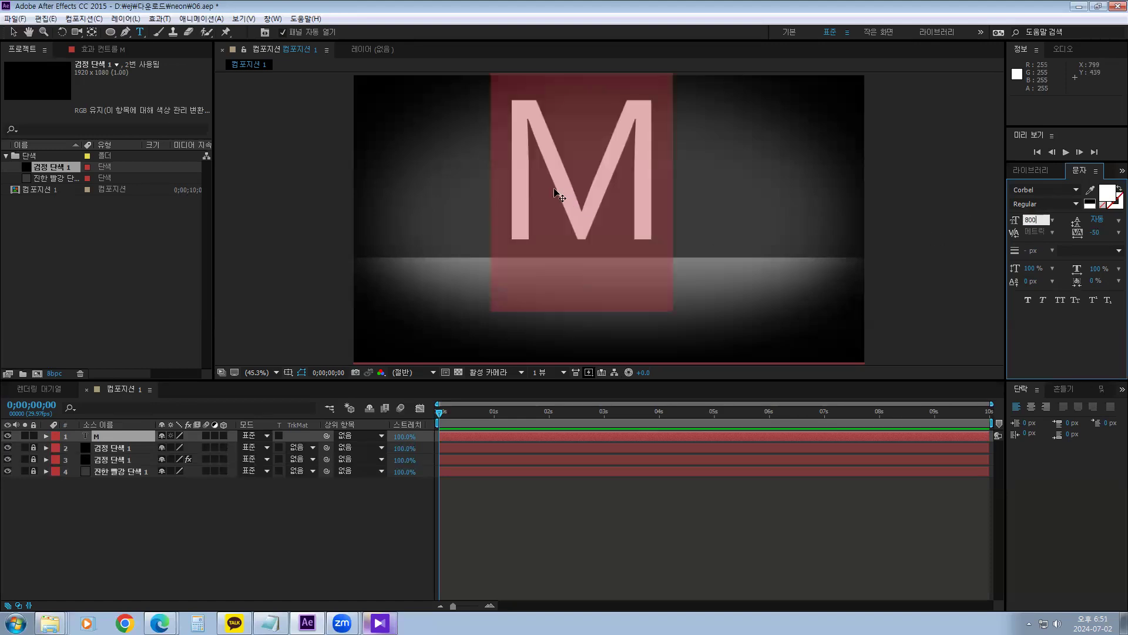
click(15, 32)
drag(587, 218, 616, 239)
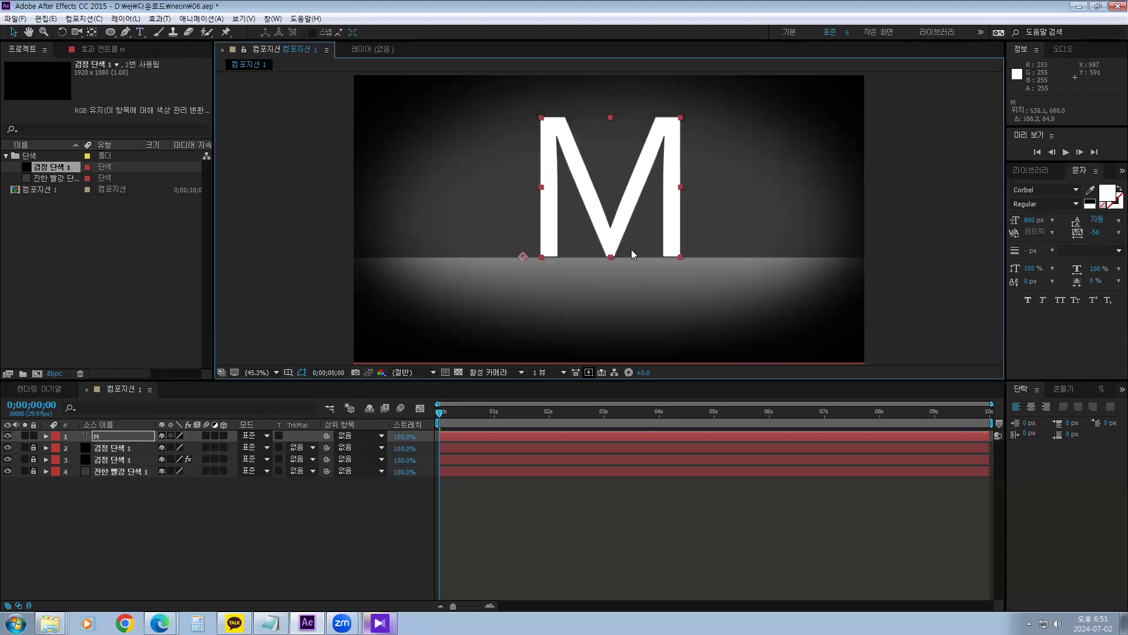
Change the M text layer's font to Times New Roman.
click(1080, 192)
scroll(1113, 300, down, 10)
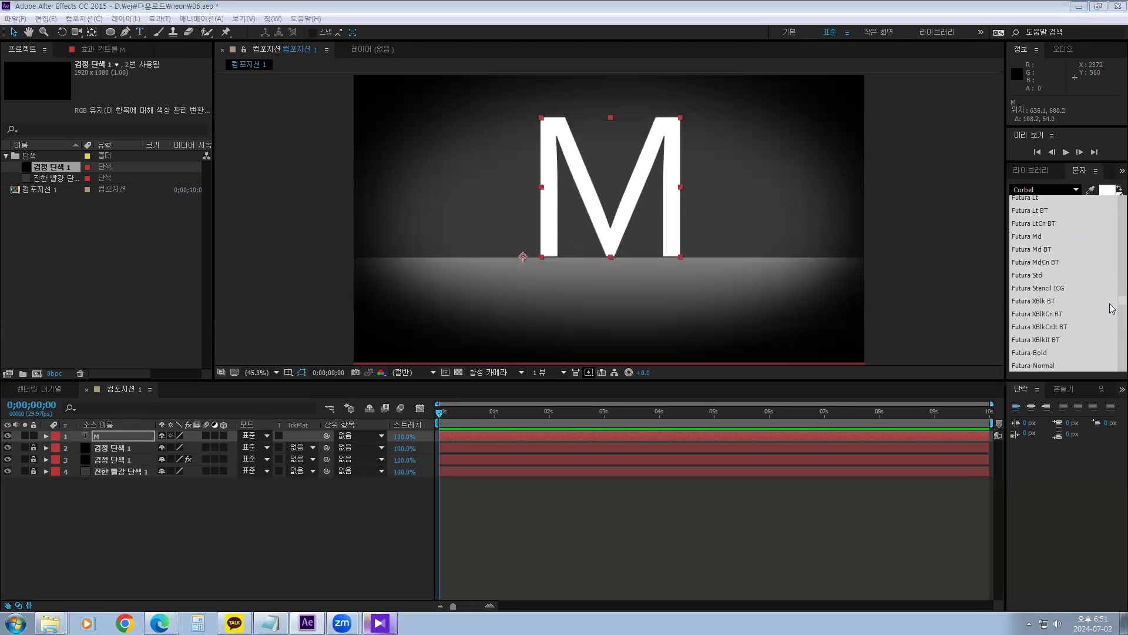
scroll(1112, 321, down, 20)
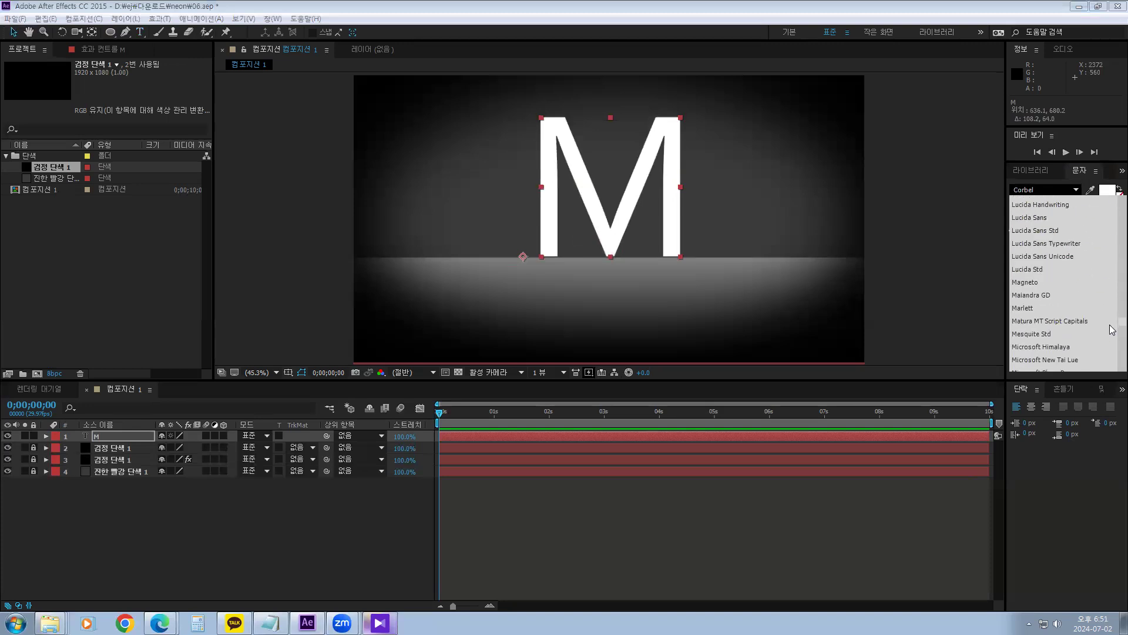
scroll(1112, 346, down, 8)
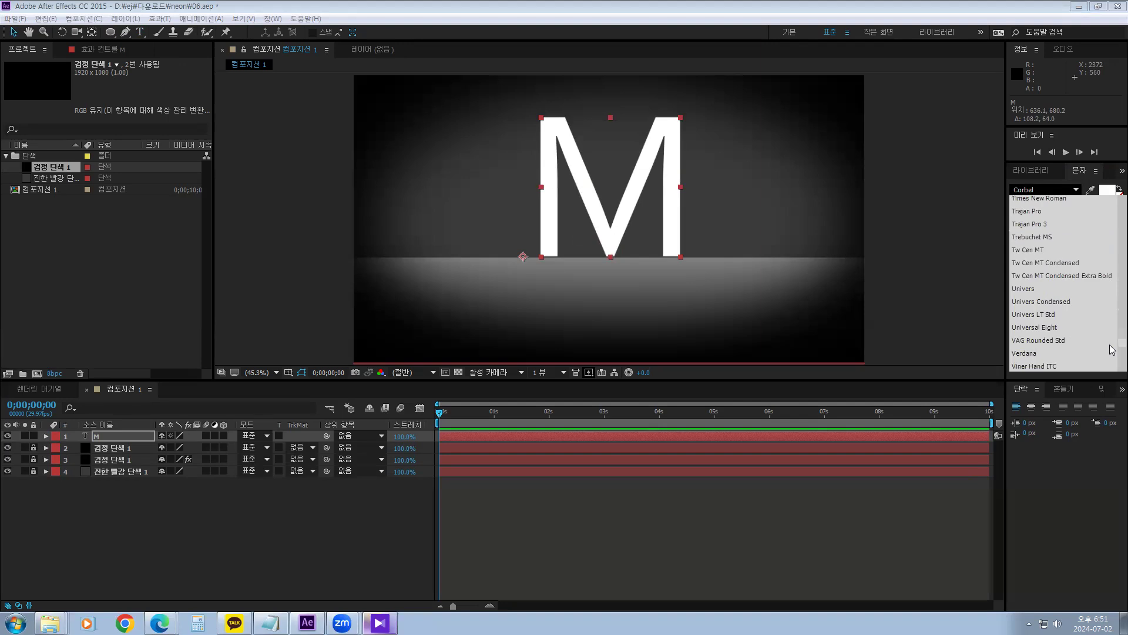
scroll(1113, 349, down, 2)
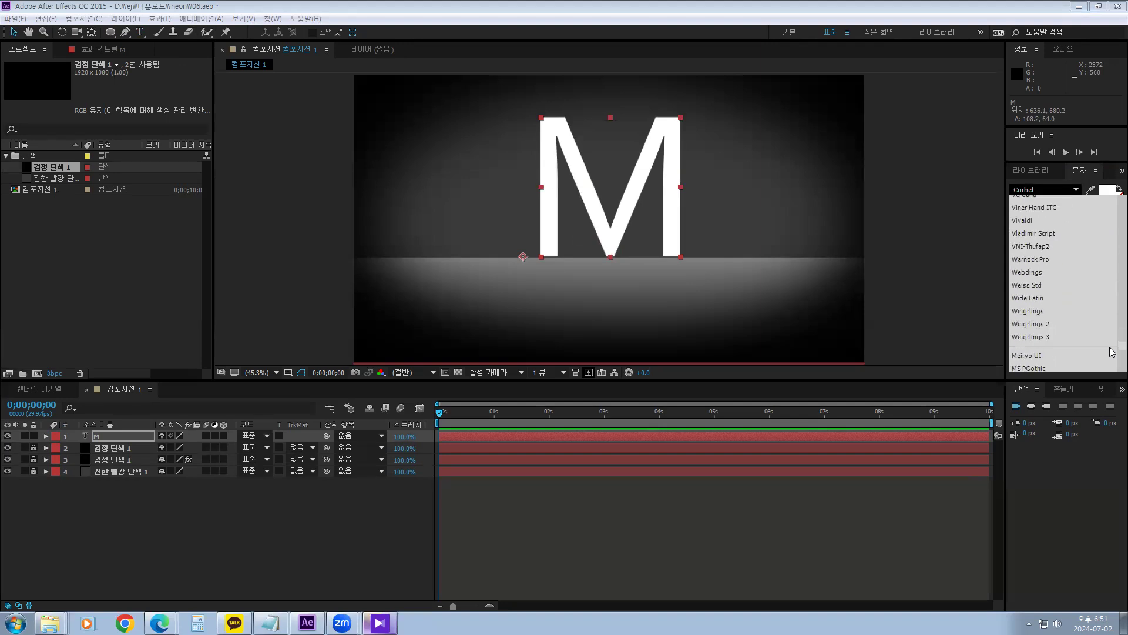
scroll(1112, 349, up, 5)
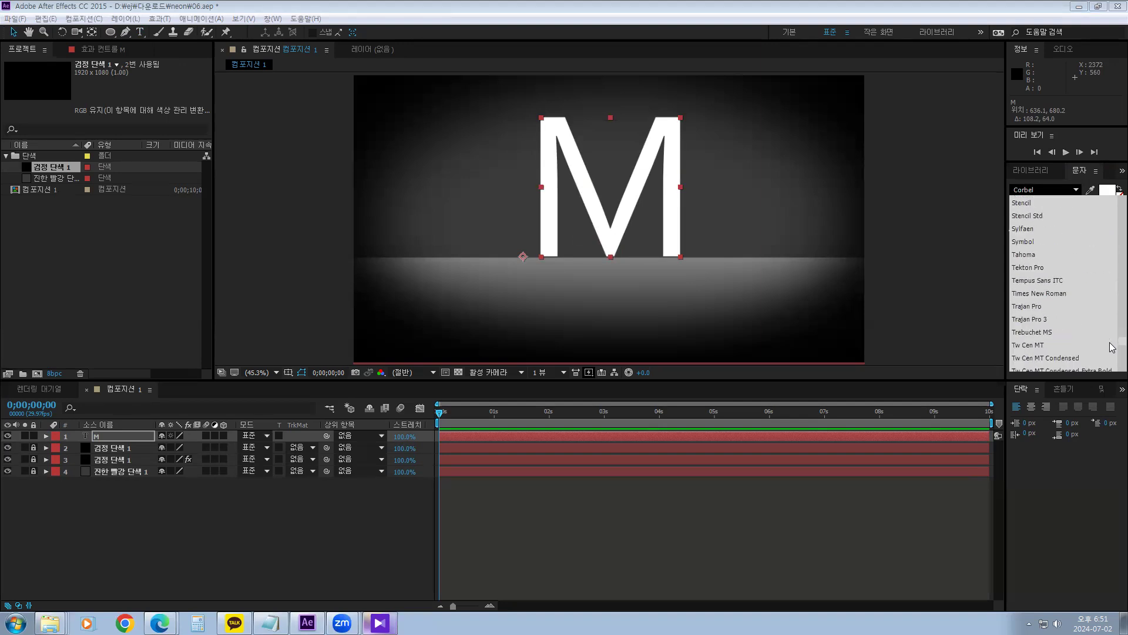
click(1035, 292)
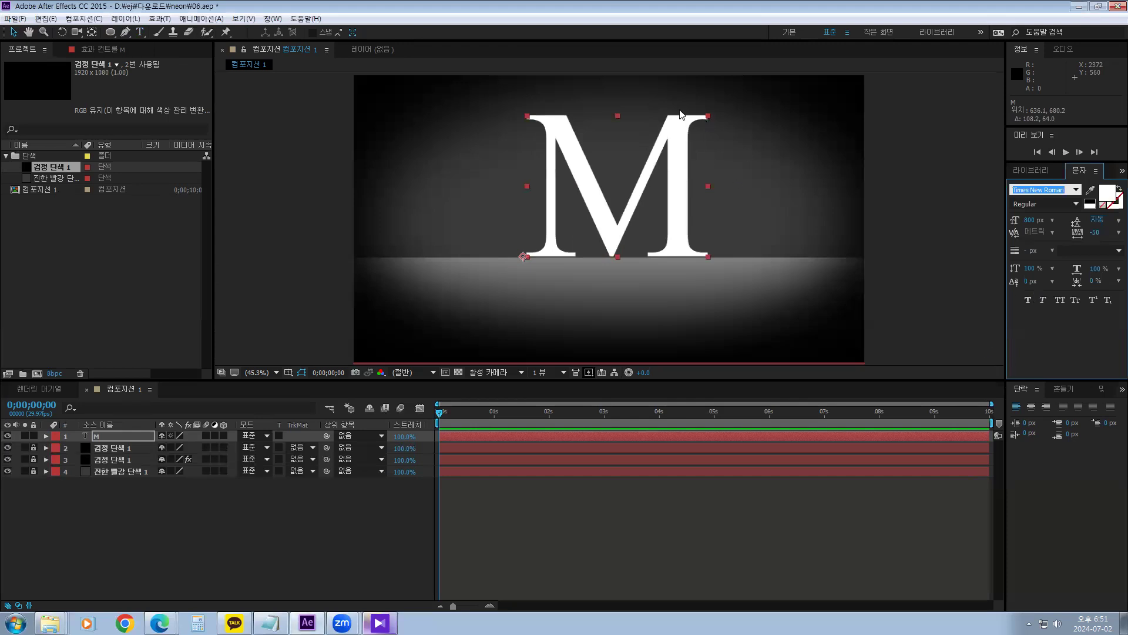
Nudge the M down a few pixels onto the floor line and deselect it.
click(686, 236)
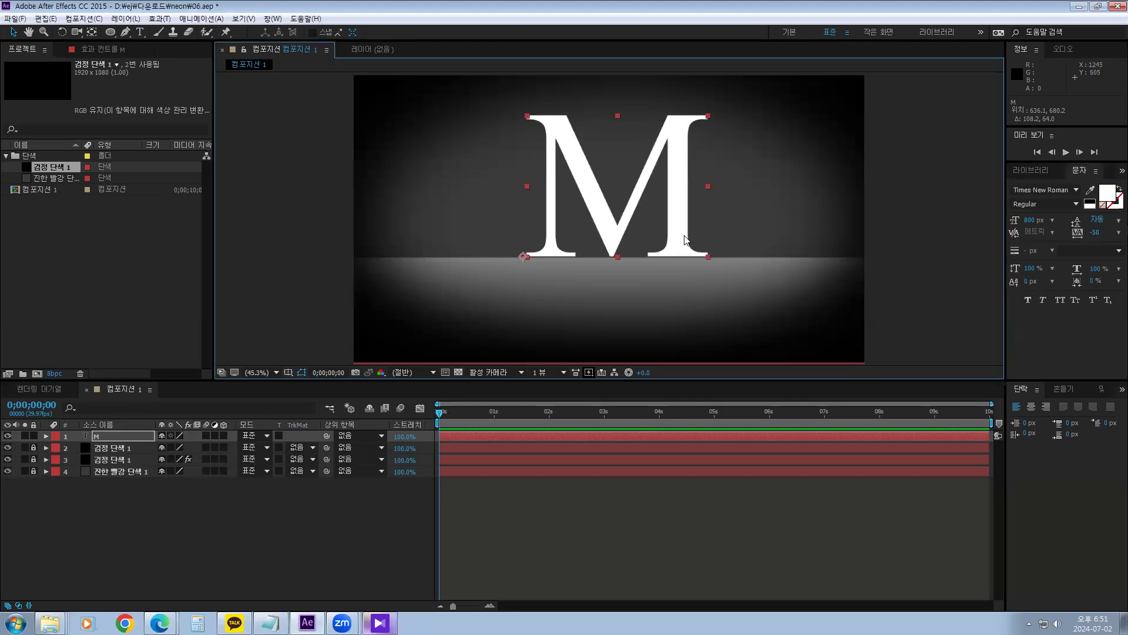
key(Down)
key(Down)
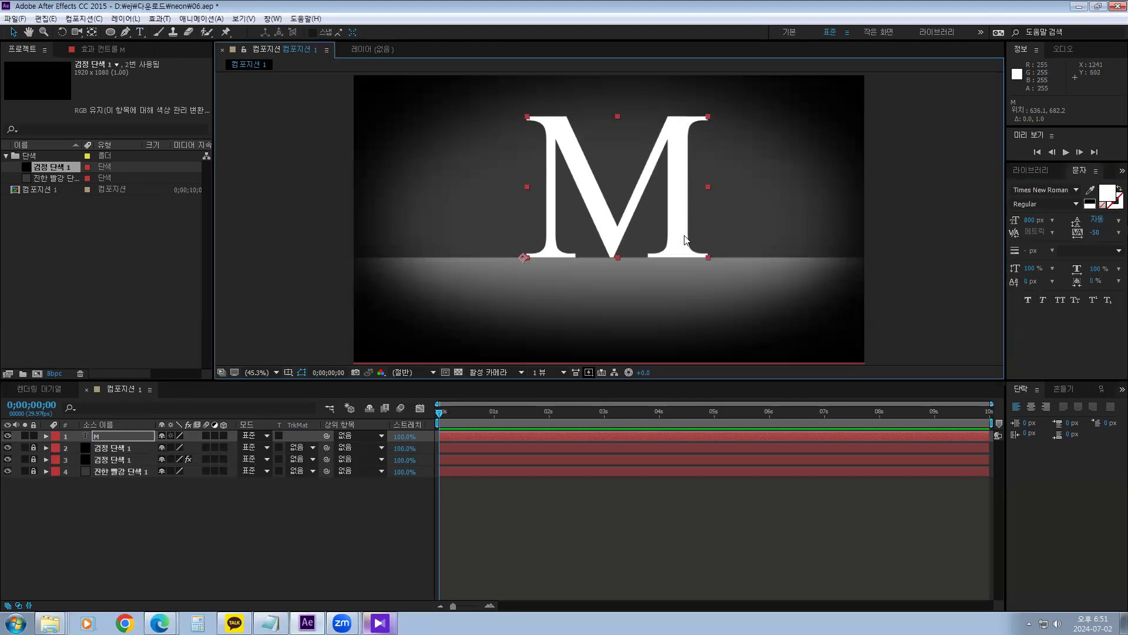
key(Down)
key(Down)
click(923, 139)
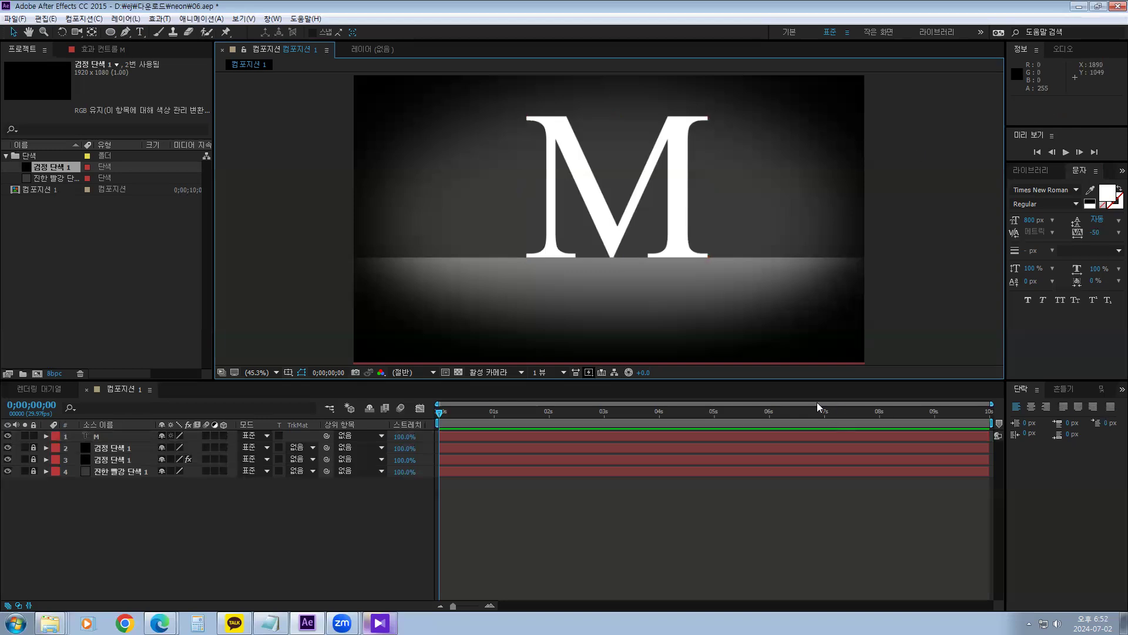
Select the M text layer, then examine how the neon outline is drawn in 네온글자.mov in KMPlayer and return to After Effects.
click(604, 231)
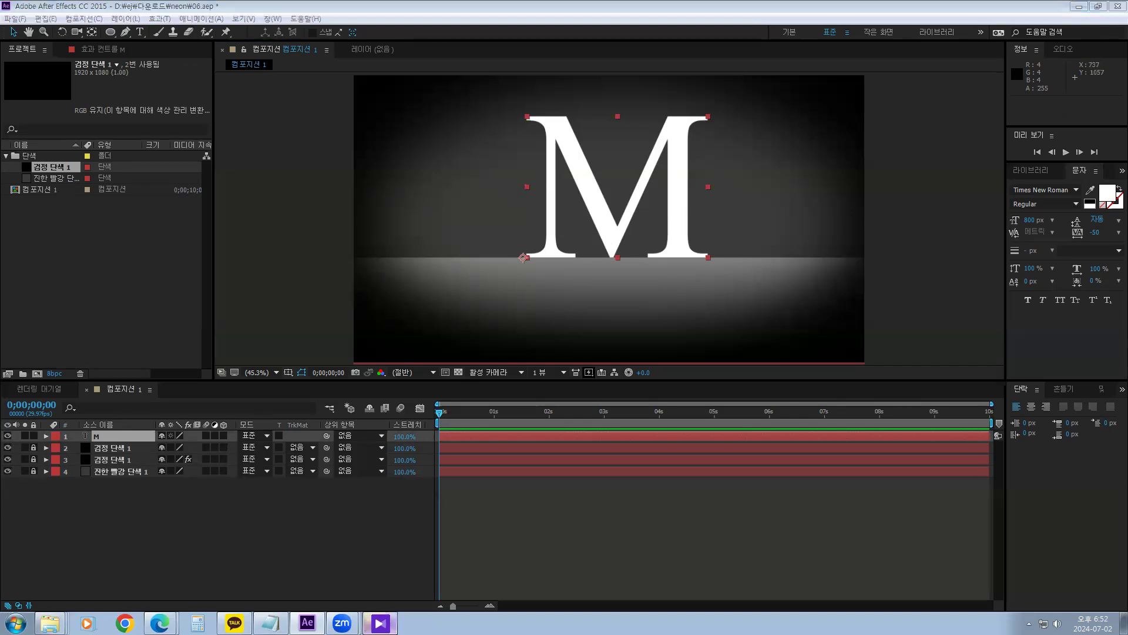
click(380, 623)
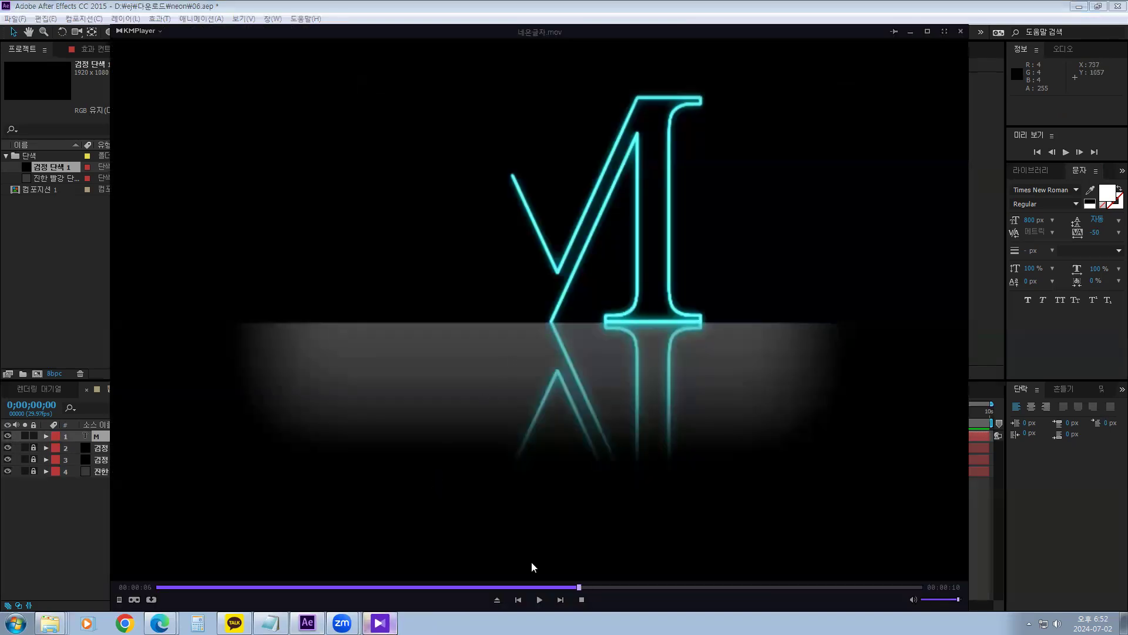
key(Right)
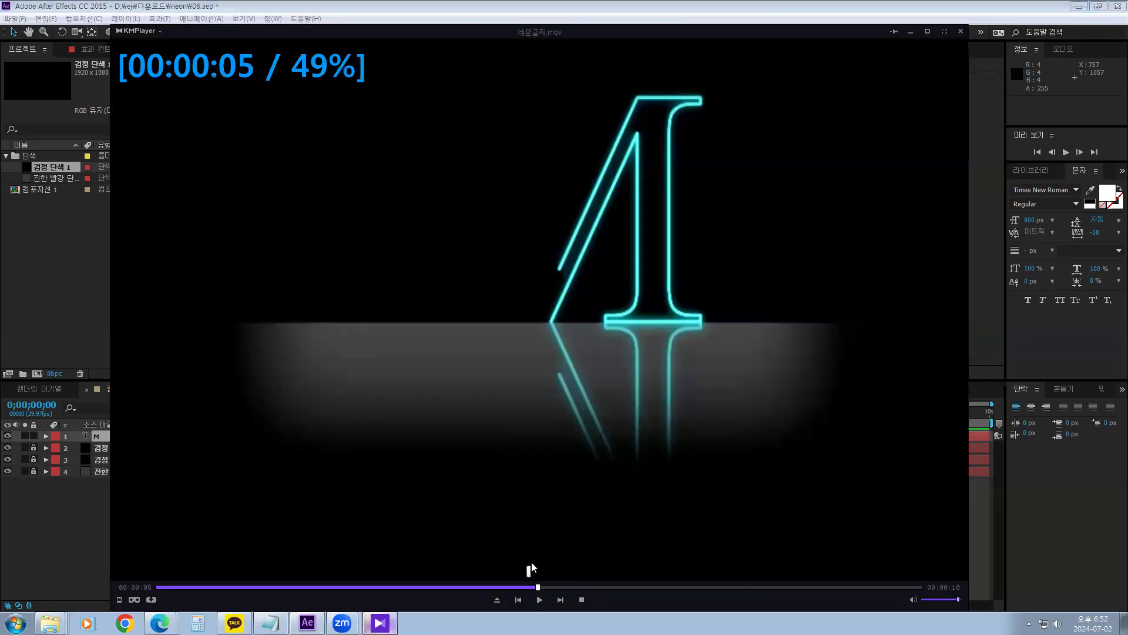
click(473, 587)
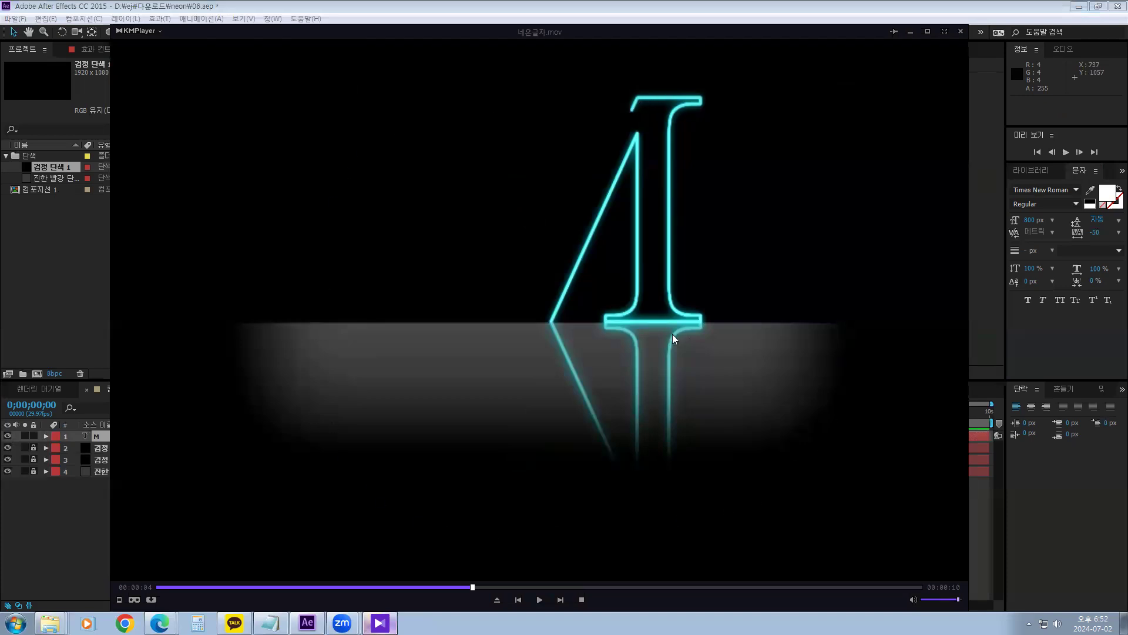
click(505, 587)
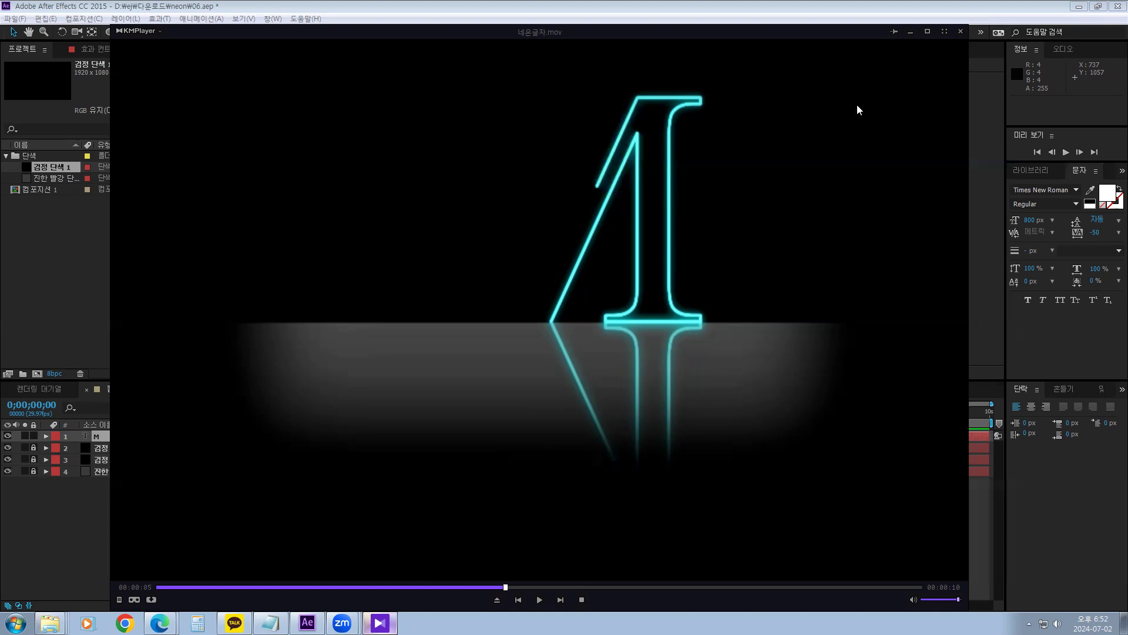
click(911, 32)
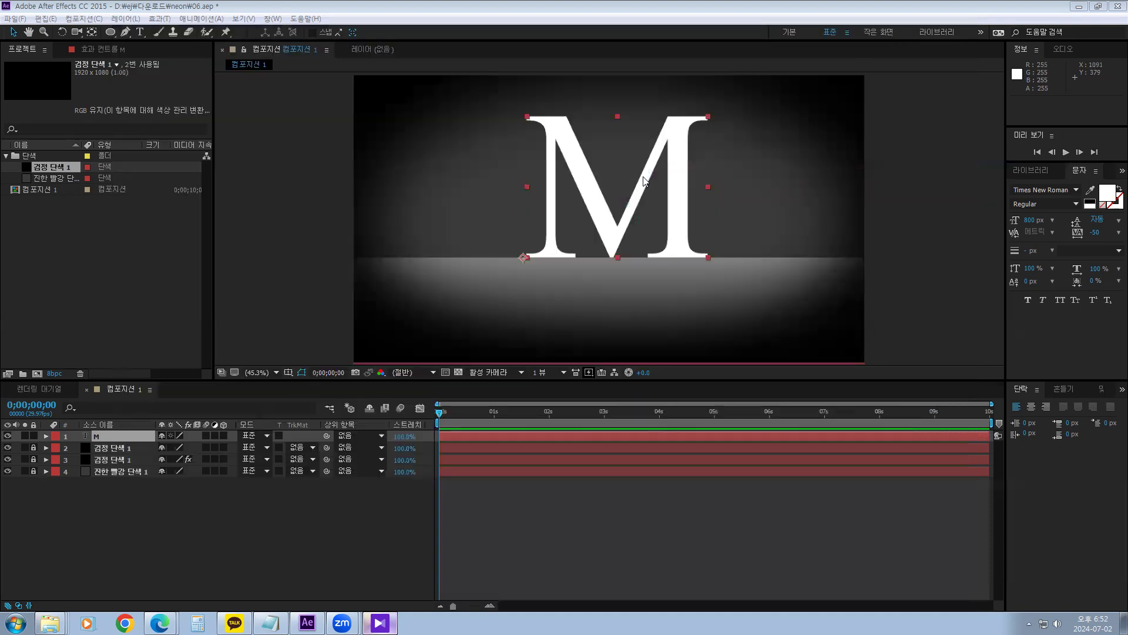
Create a mask outline layer from the M text layer.
right_click(679, 140)
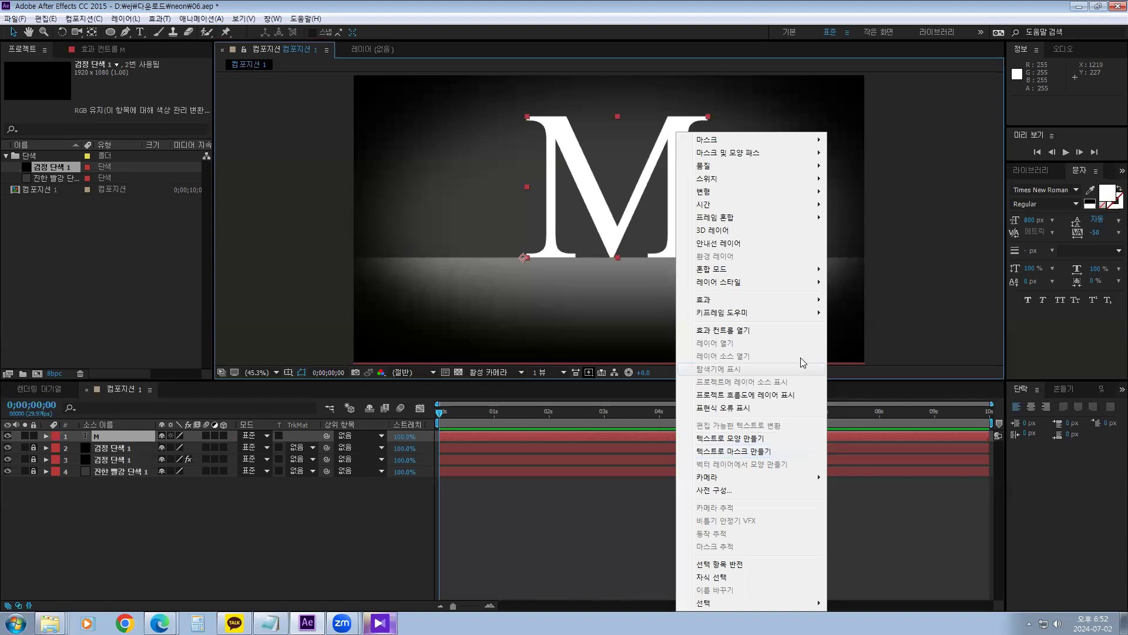
click(897, 238)
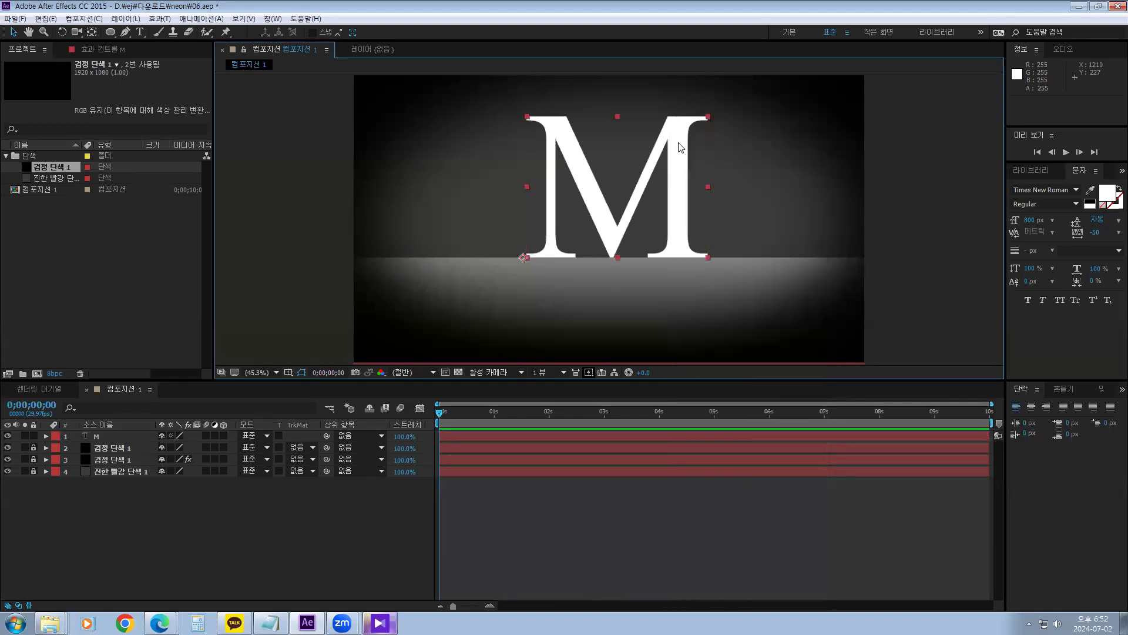
right_click(679, 147)
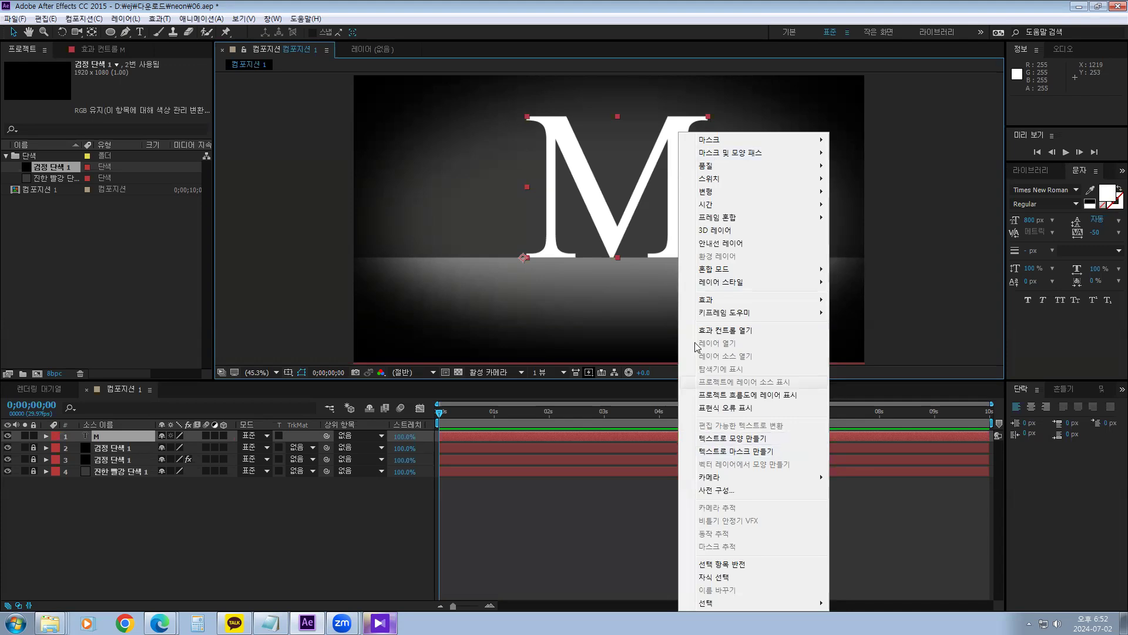
click(743, 456)
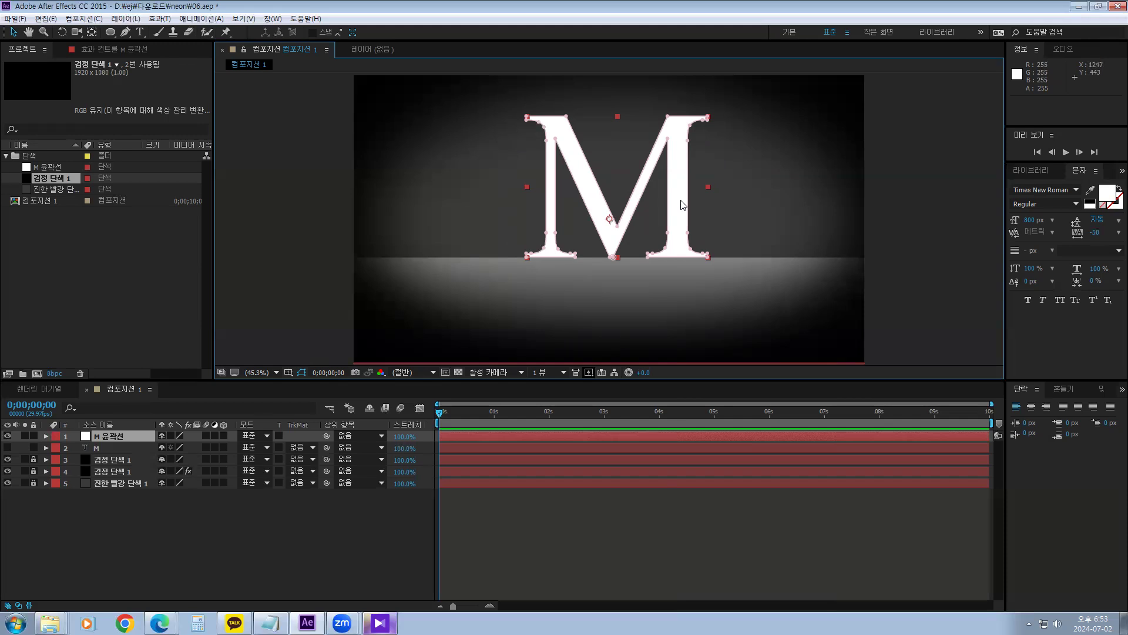
Play the example video in KMPlayer from about 2 to 4 seconds to study the M outline's drawing motion, and return to After Effects.
click(380, 622)
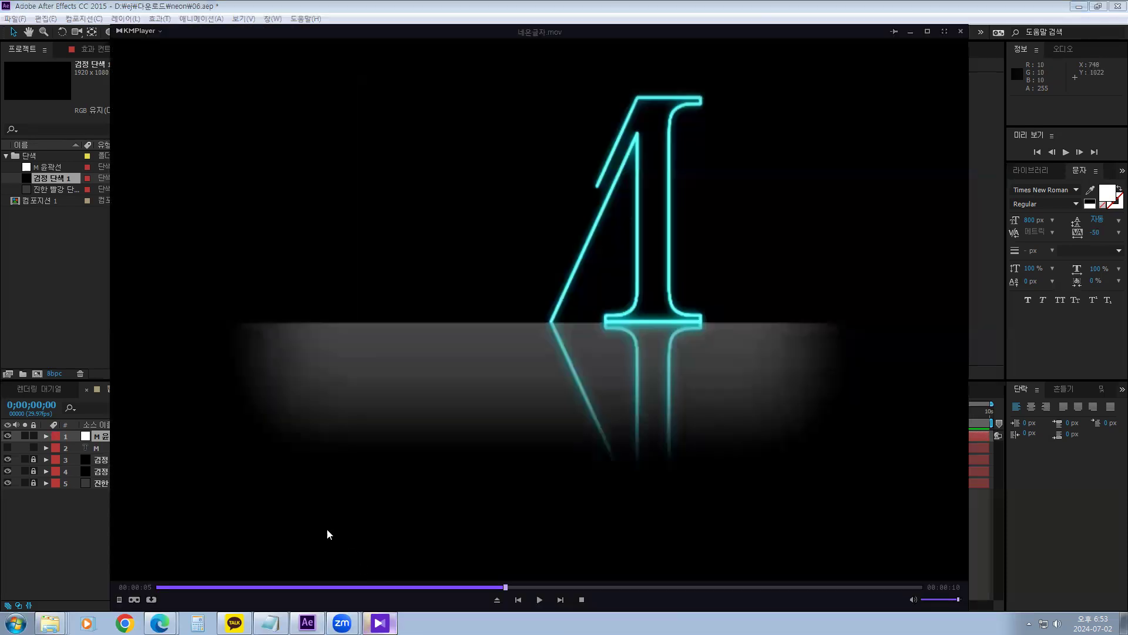
click(331, 589)
key(space)
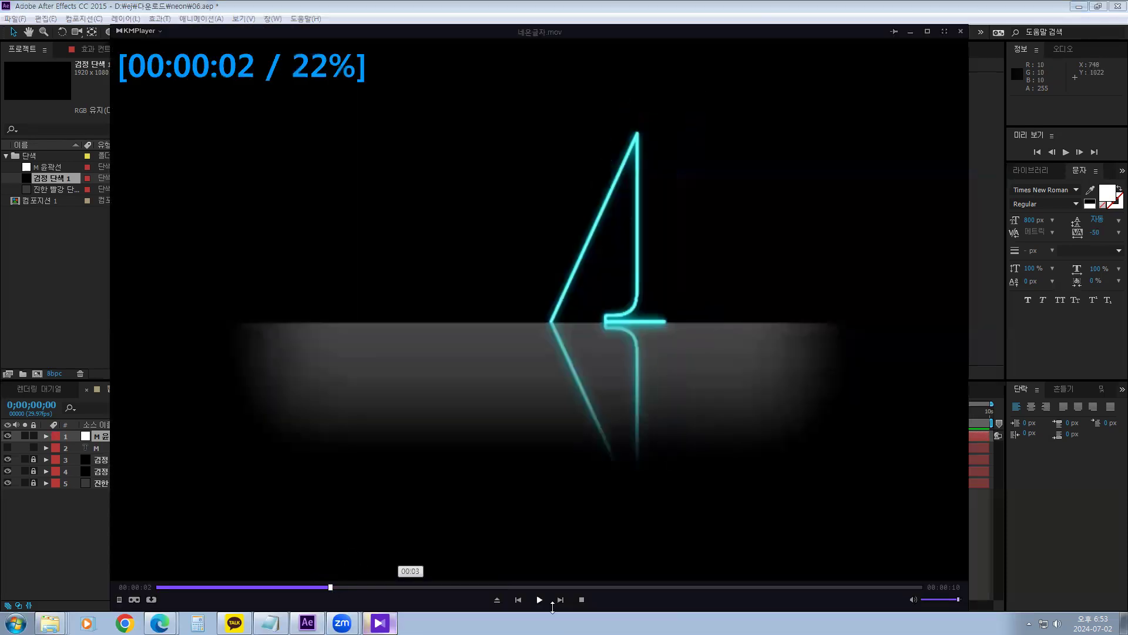
key(space)
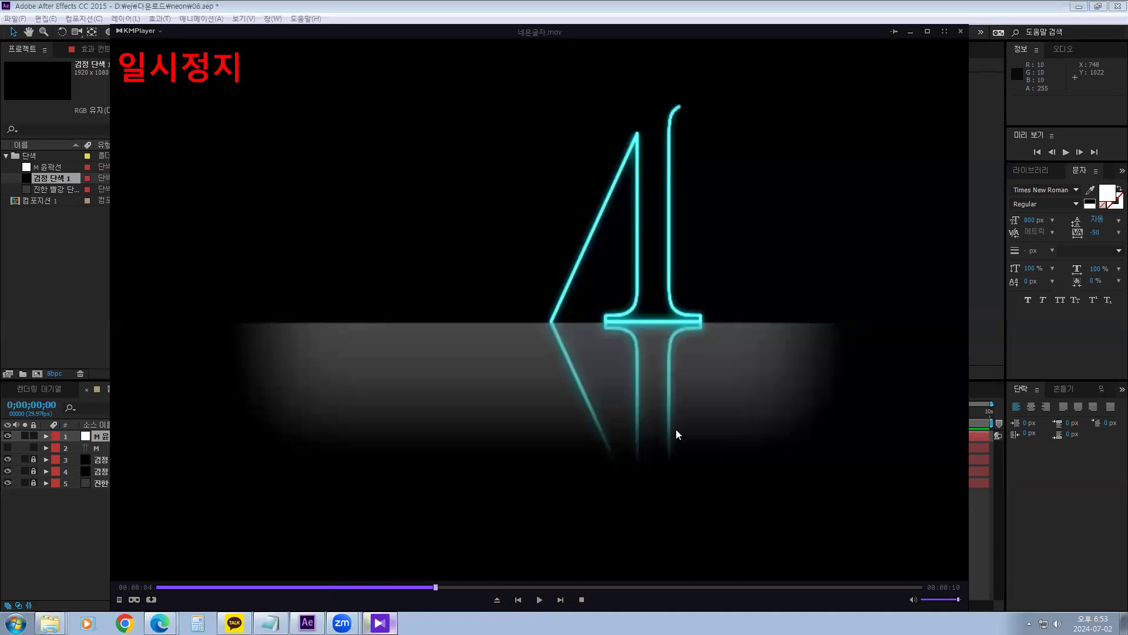
click(911, 32)
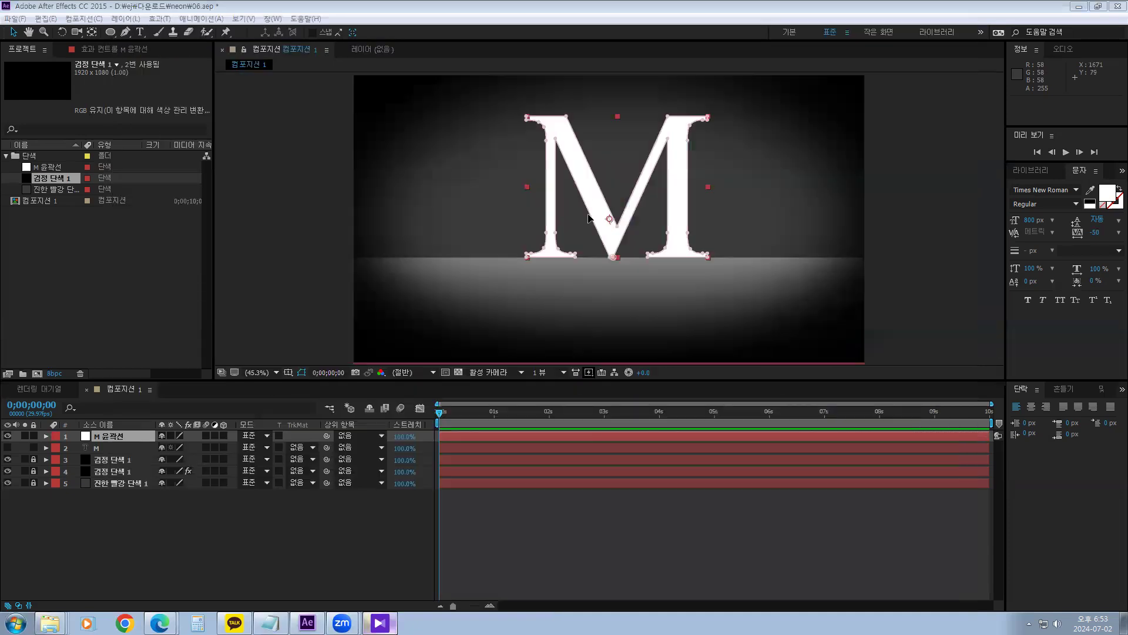
Apply the Stroke effect (선) to the M 윤곽선 layer and deselect the layer.
right_click(681, 165)
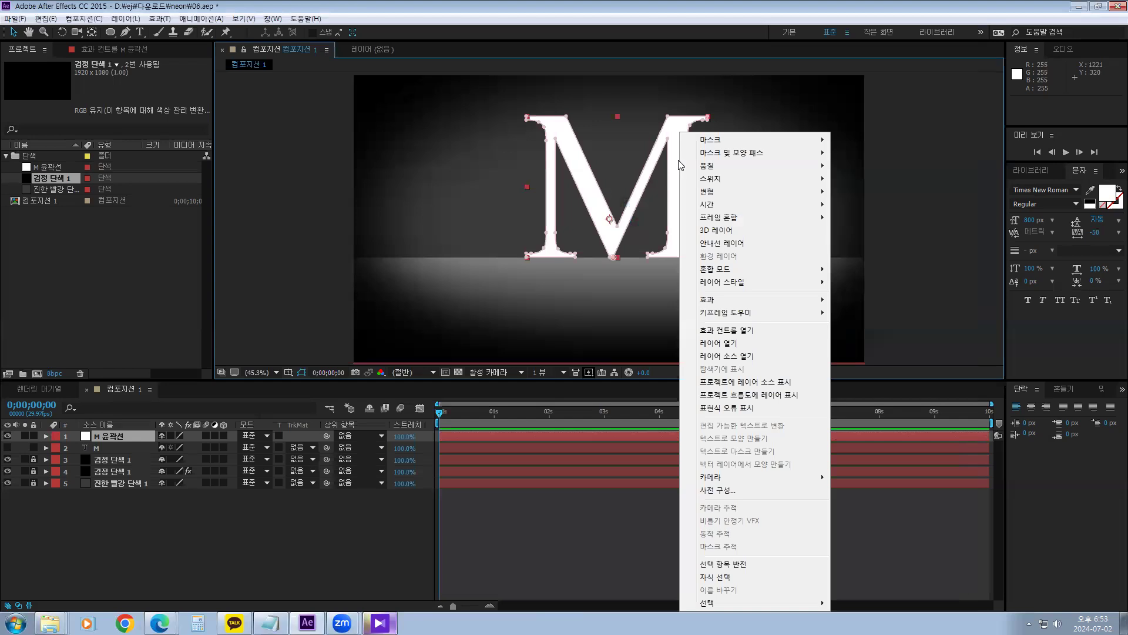
mouse_move(714, 305)
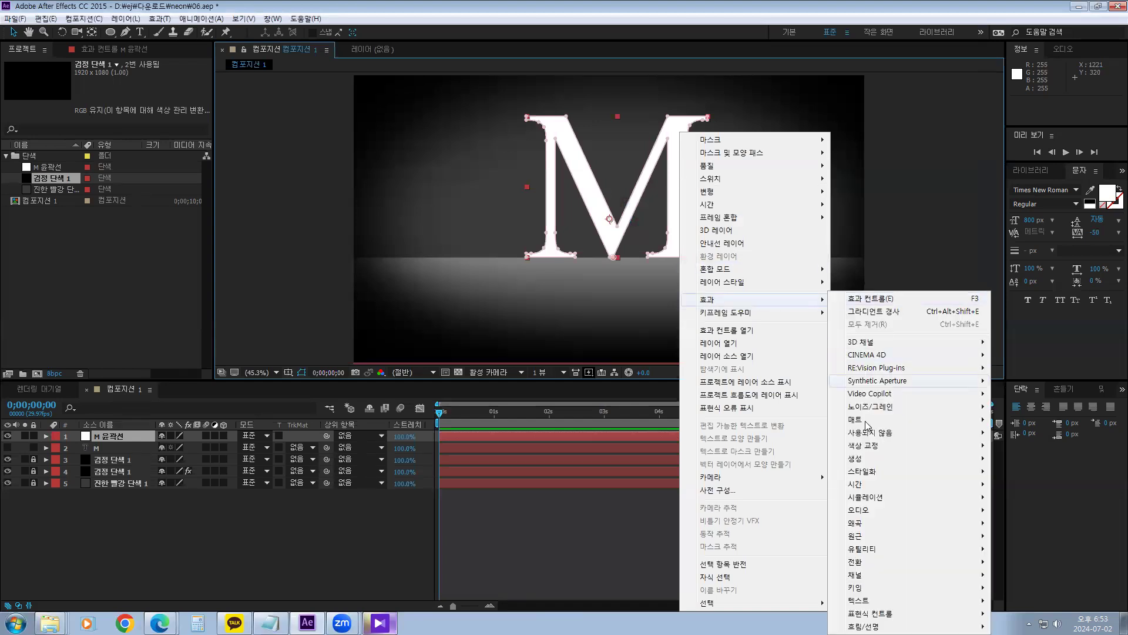
mouse_move(958, 464)
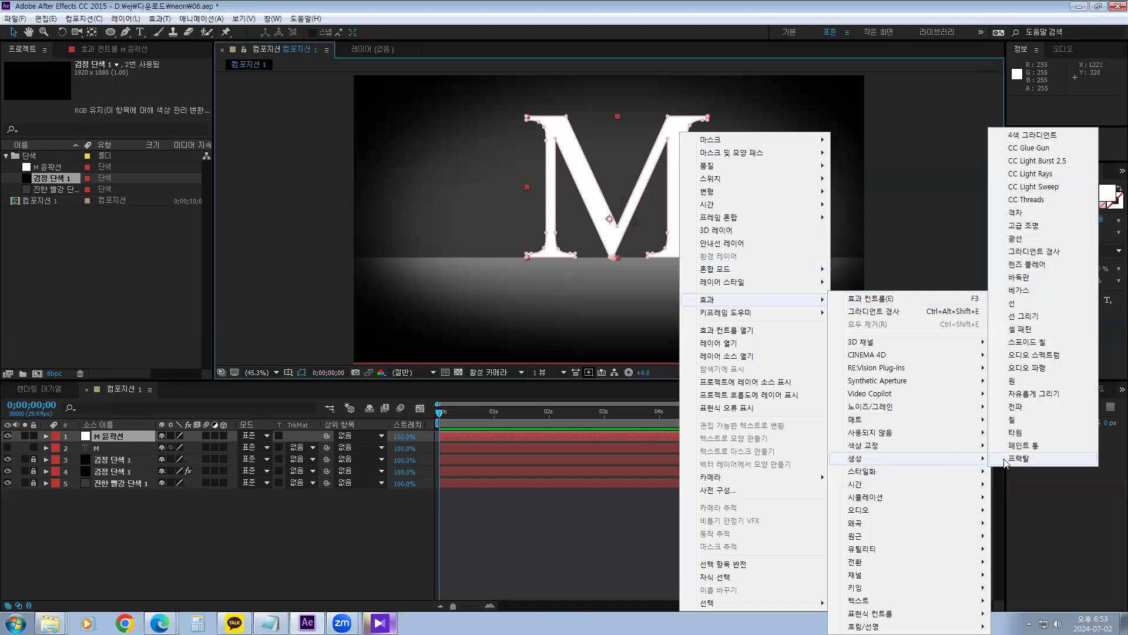
click(1014, 303)
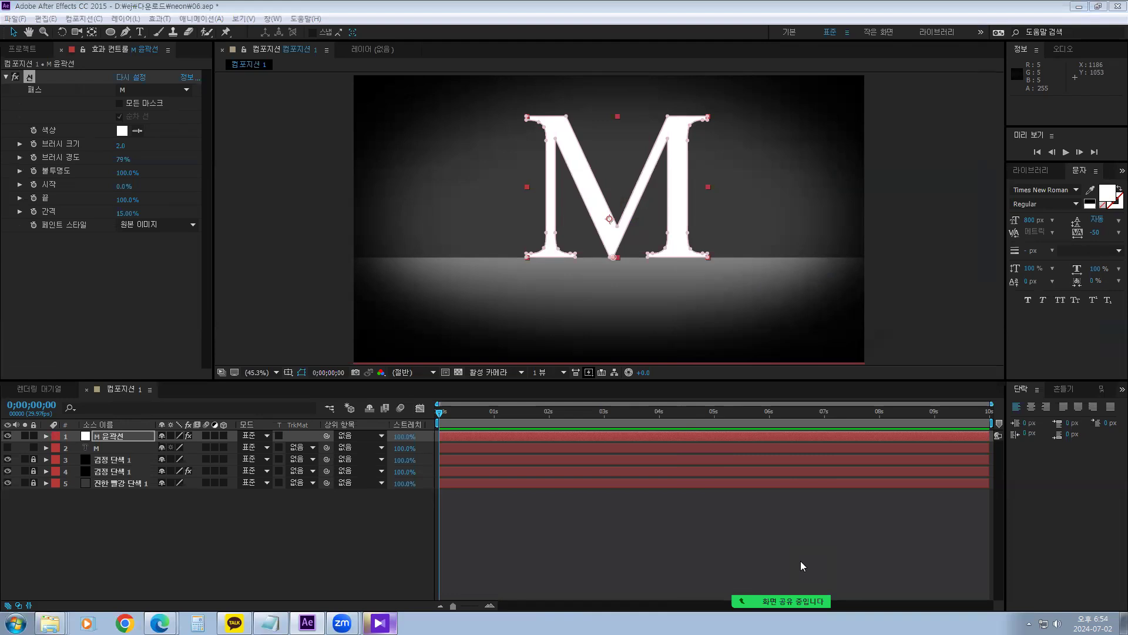
click(116, 522)
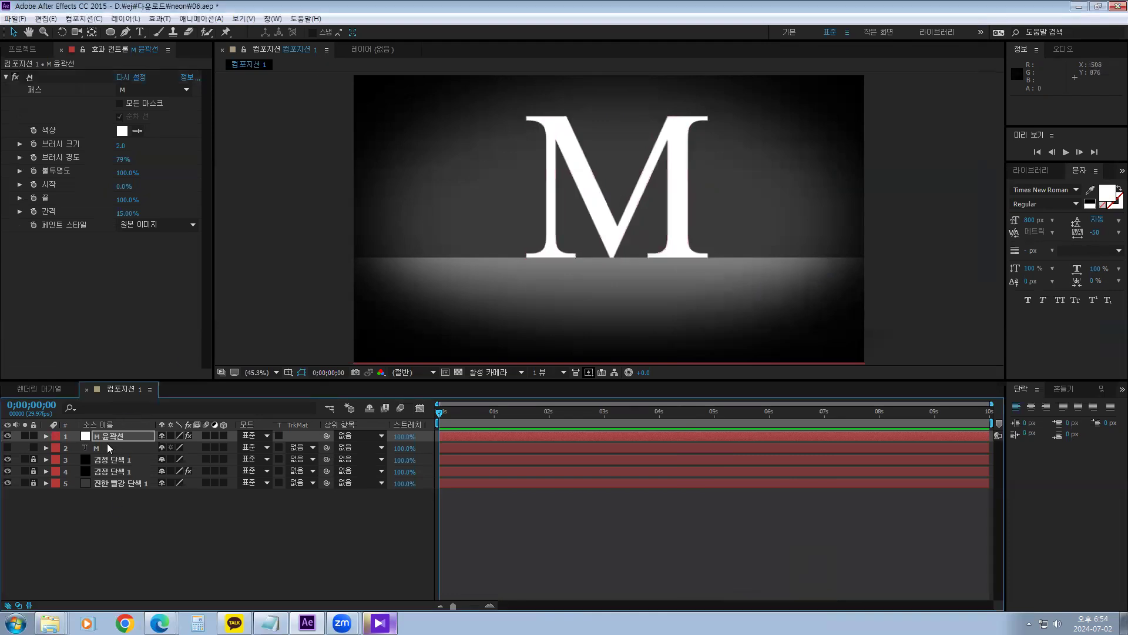
Open the M 윤곽선 layer in the layer viewer to examine its outline, and return to the composition view.
click(108, 440)
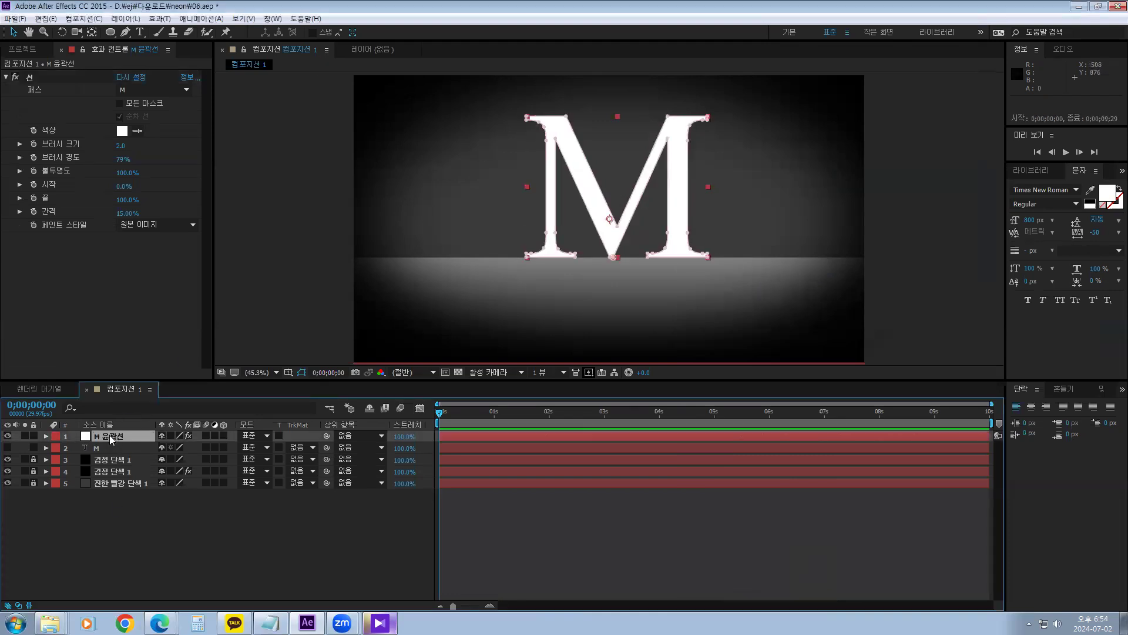
double_click(111, 439)
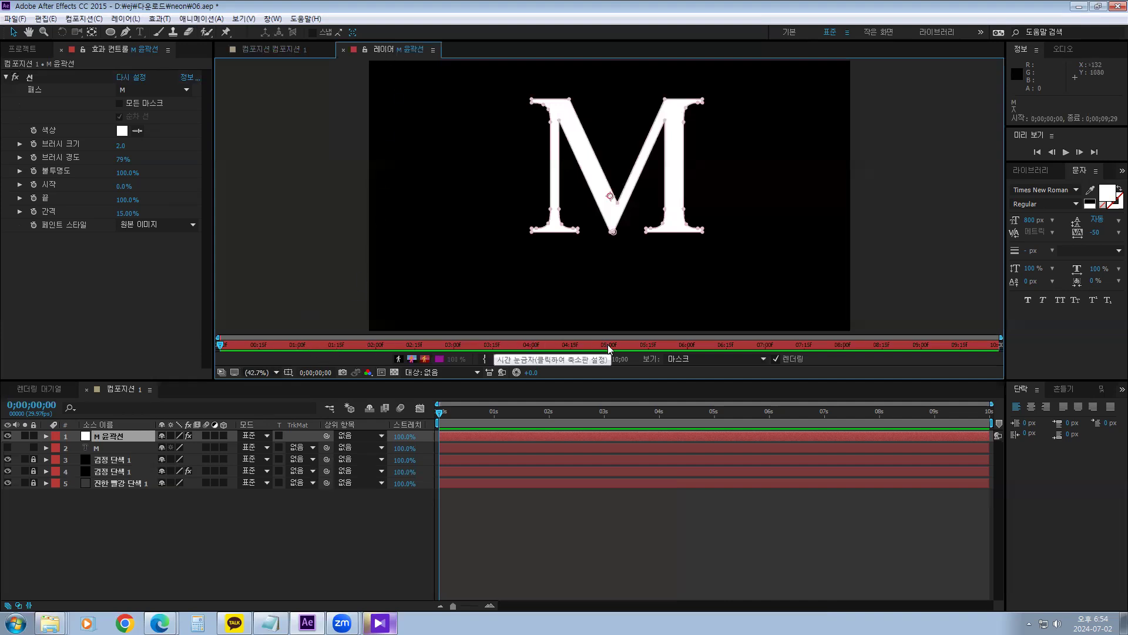
click(343, 49)
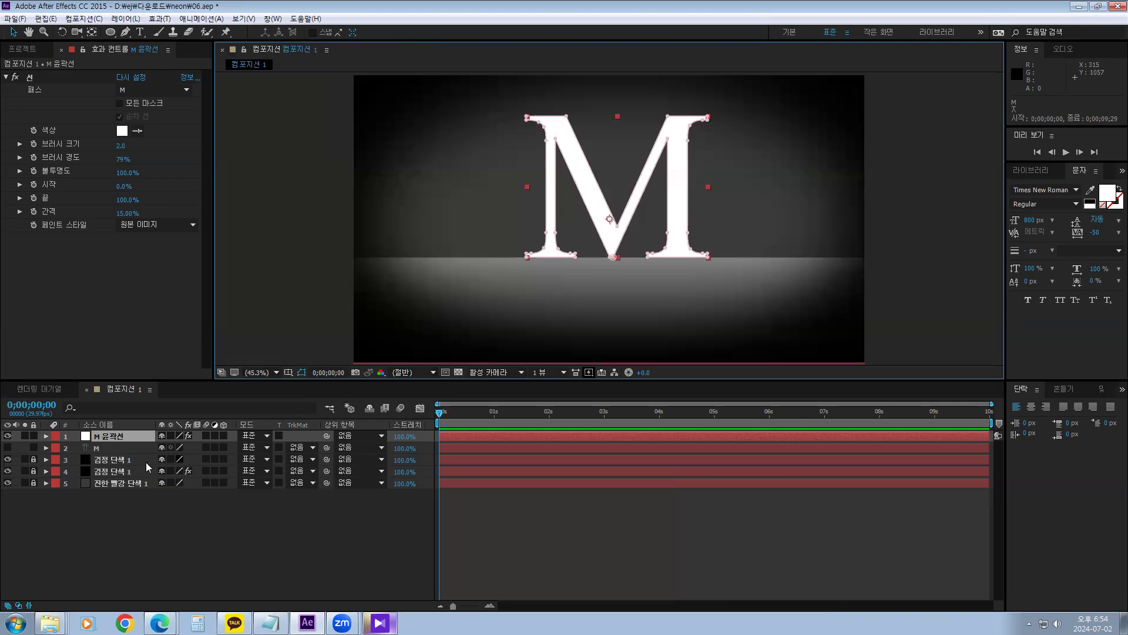
double_click(109, 437)
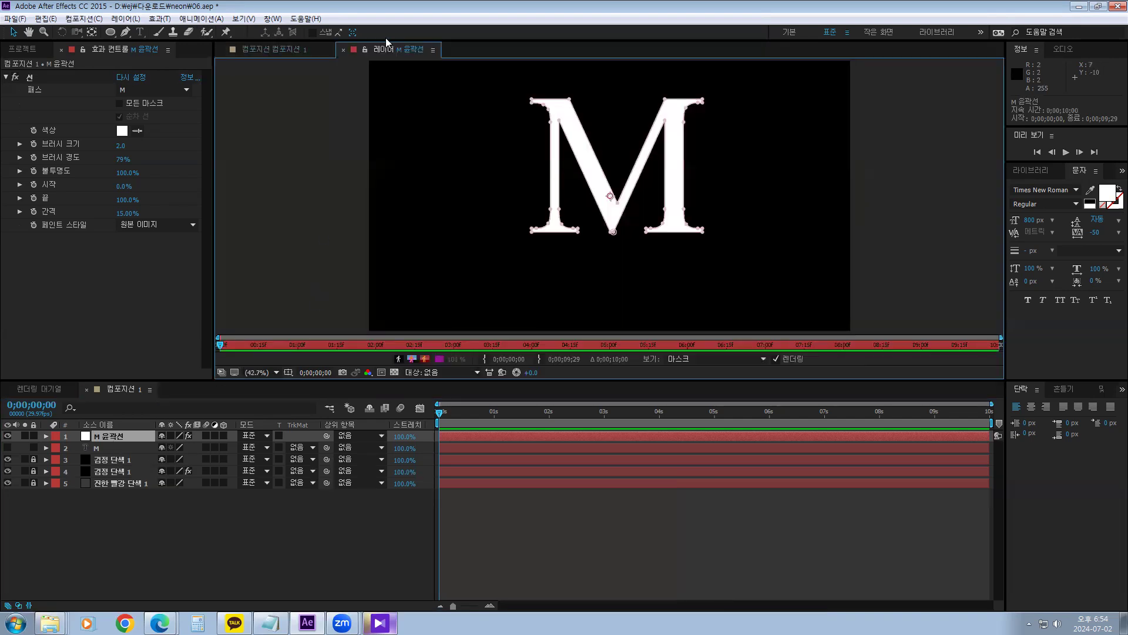
click(344, 52)
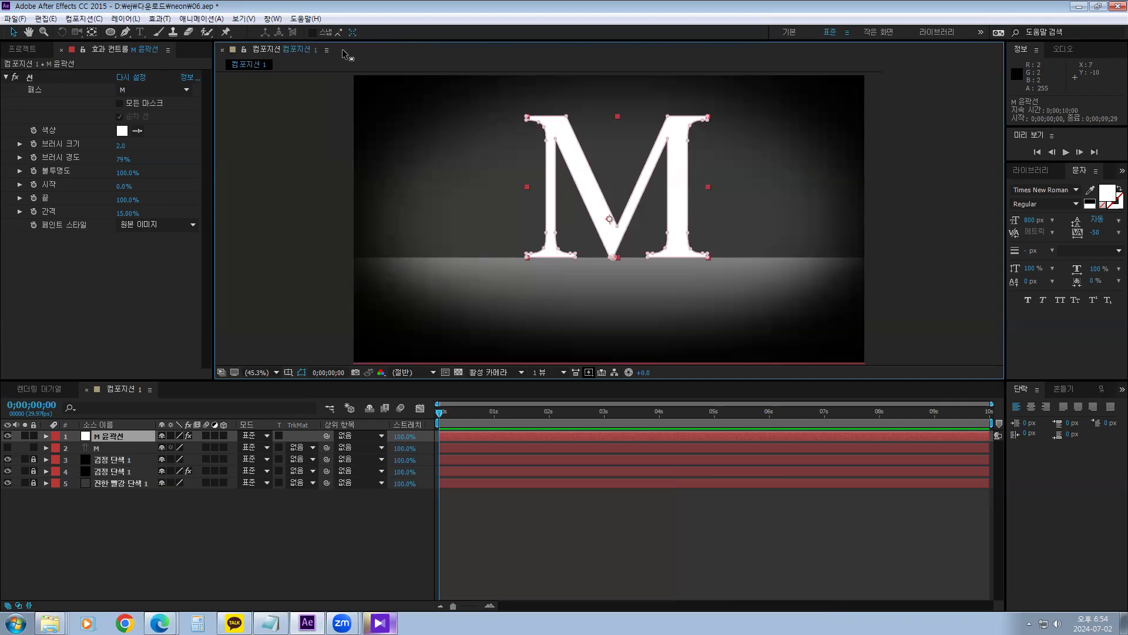
Try placing the M 윤곽선 and M layers beneath the background solids, and return them to the top of the layer stack.
click(110, 464)
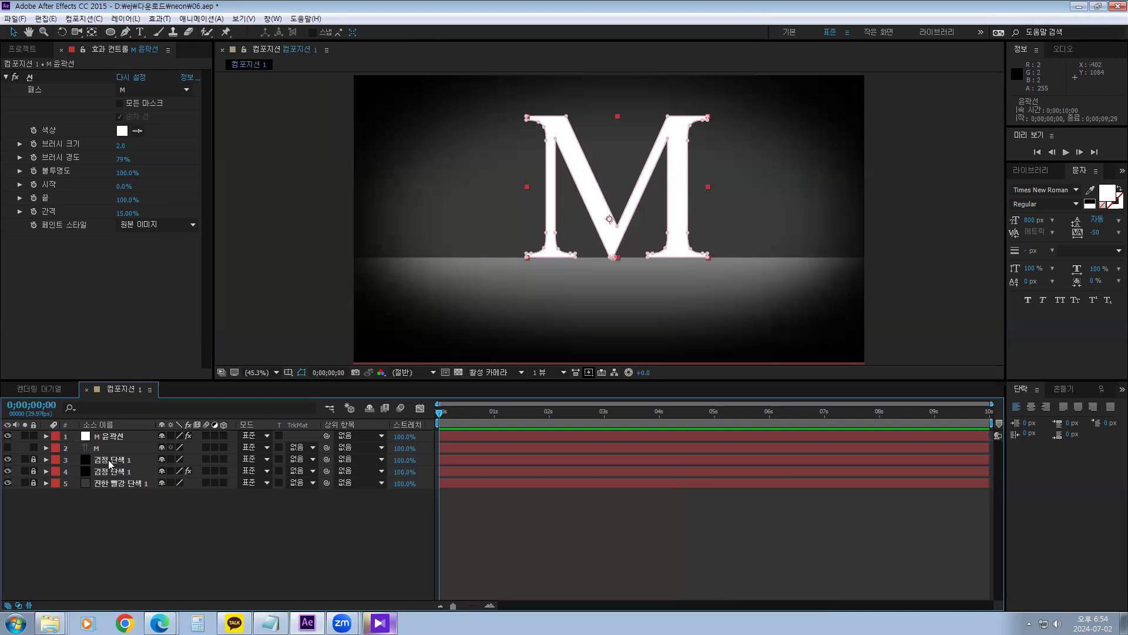
drag(112, 438, 118, 495)
drag(114, 441, 113, 495)
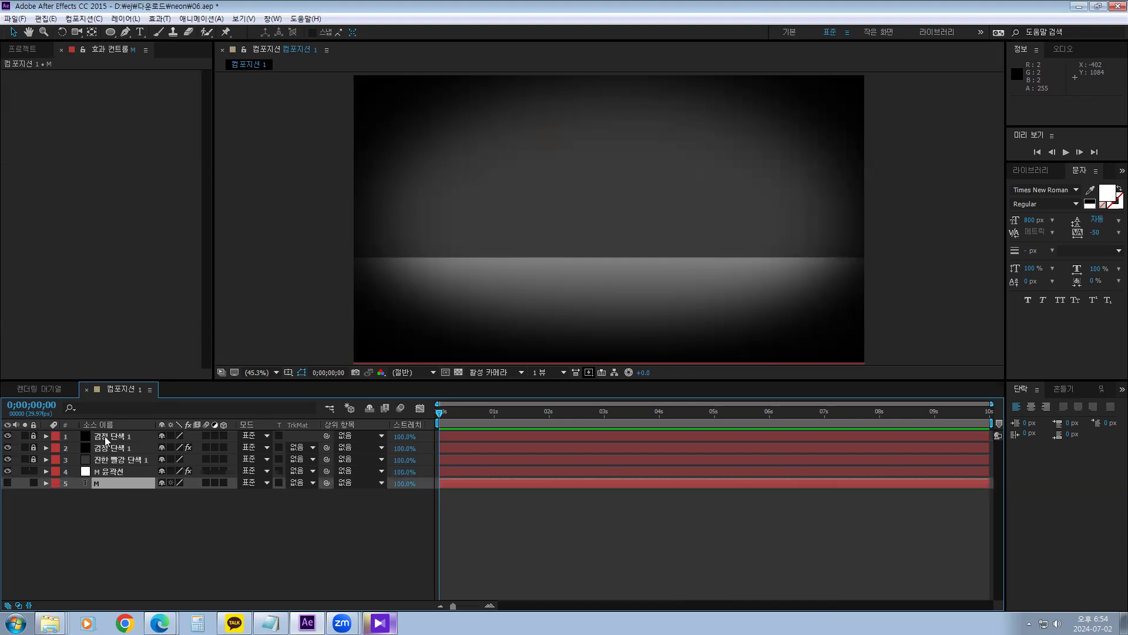
drag(108, 482, 116, 449)
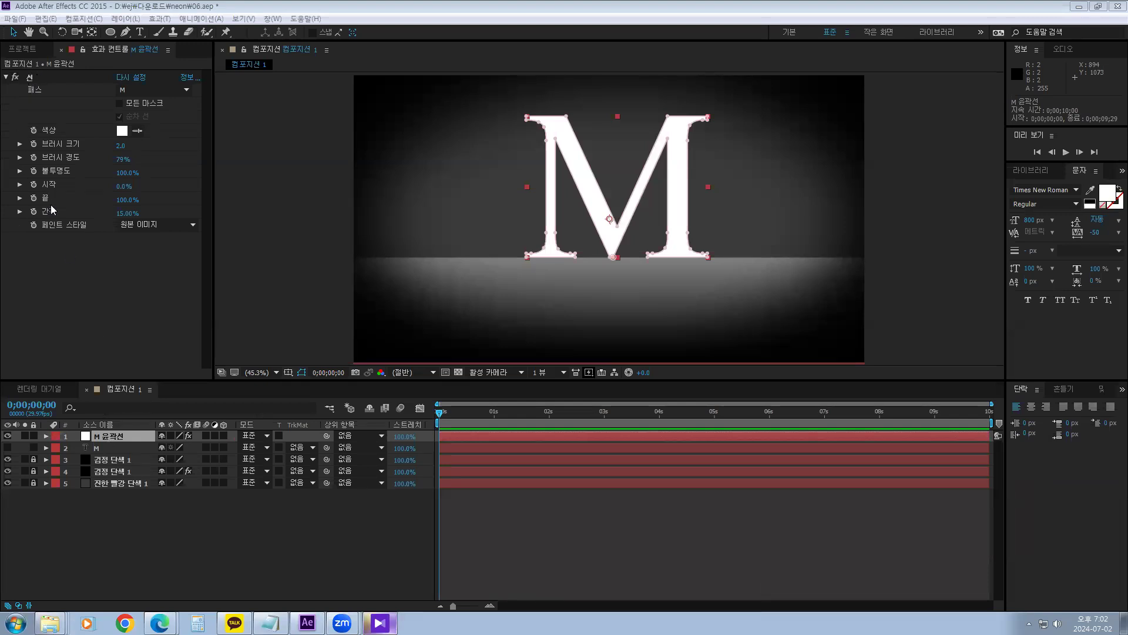
Set the M 윤곽선 layer's Stroke paint style to 투명 위에 and its brush size to 5.
click(163, 227)
click(156, 249)
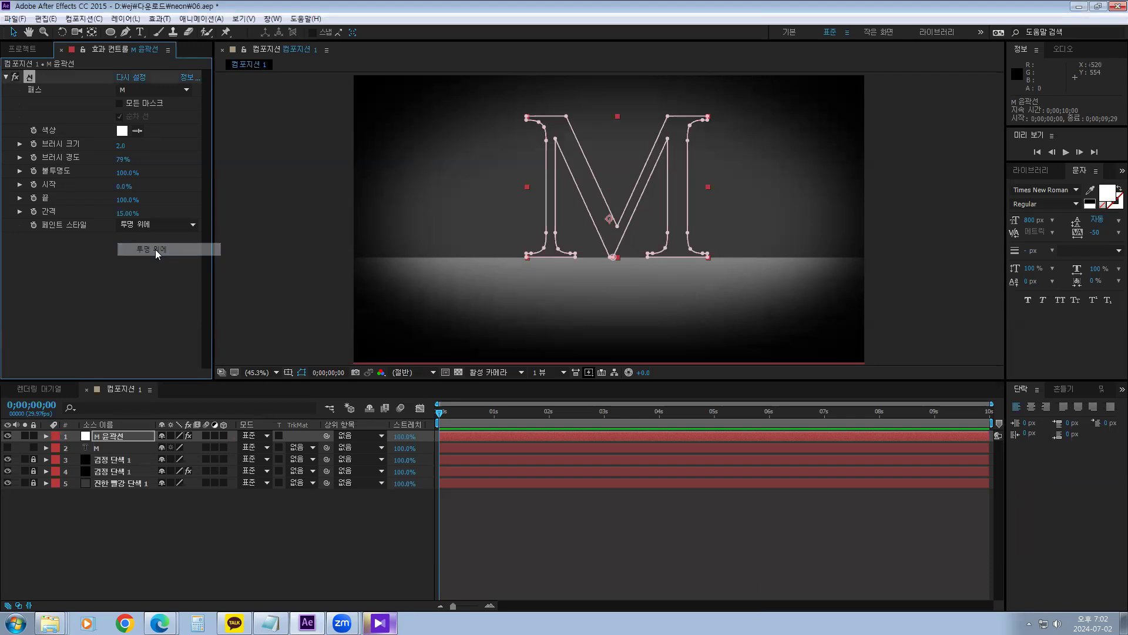
click(154, 250)
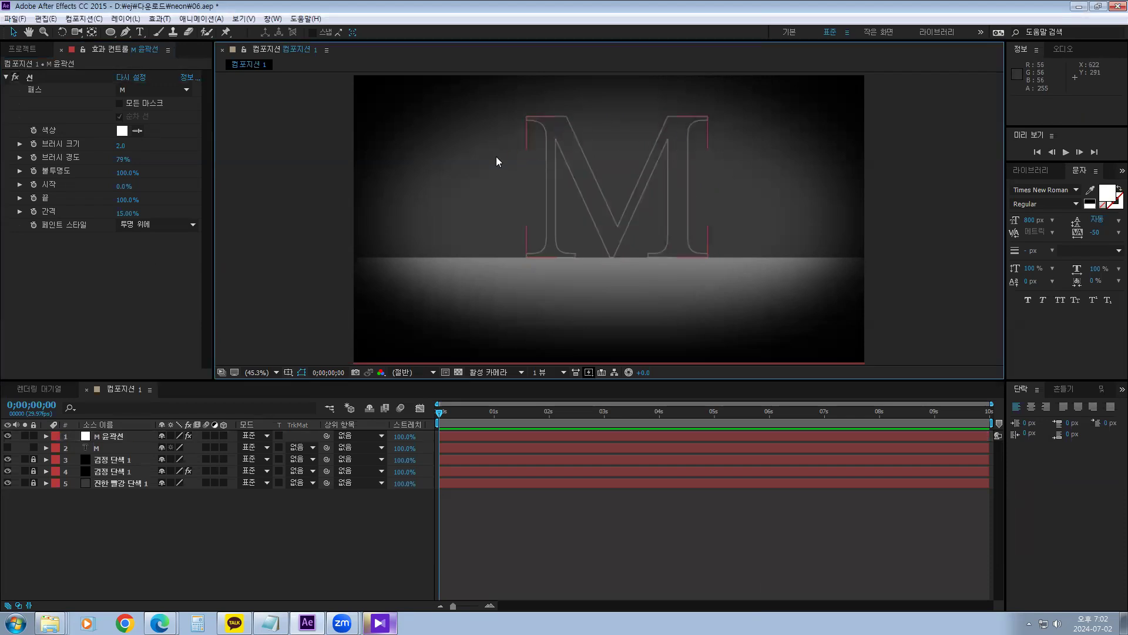
click(120, 148)
click(121, 146)
text(5)
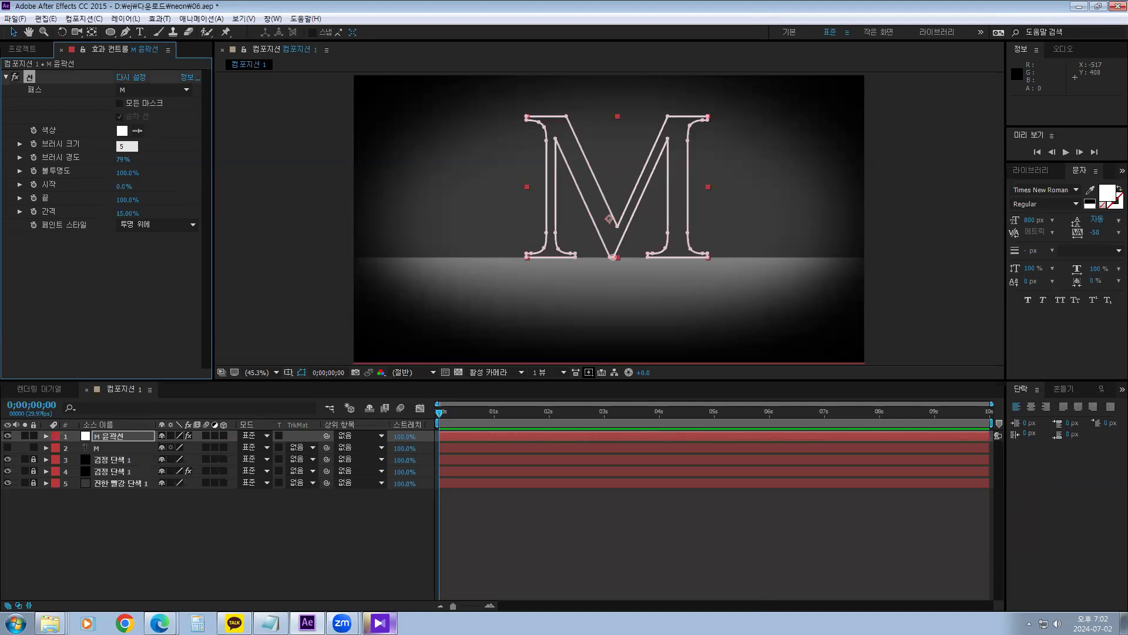
key(Return)
click(488, 140)
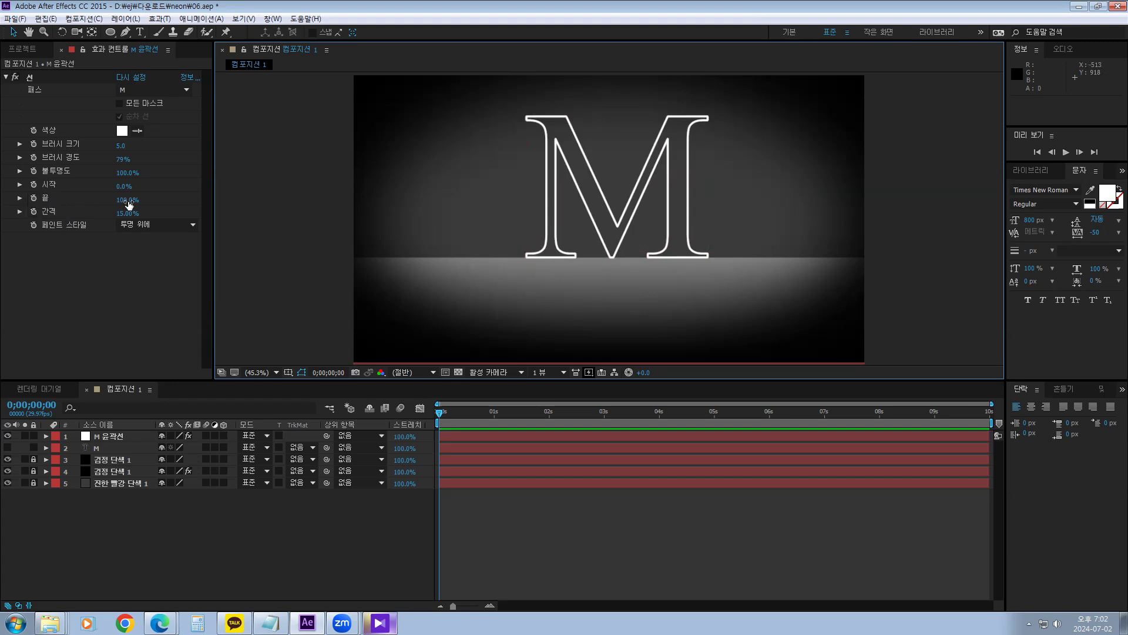
Set the Stroke's end (끝) to 0% and keyframe its start (시작) from 0% at 0 seconds to 100% at 6 seconds.
drag(128, 199, 77, 207)
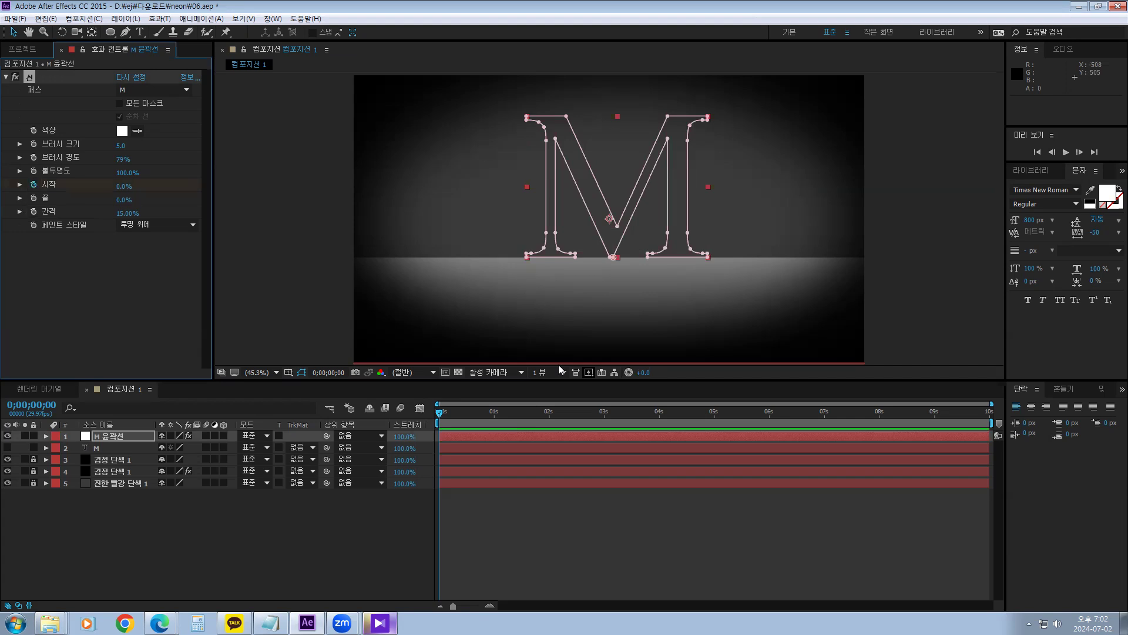
drag(440, 413, 770, 414)
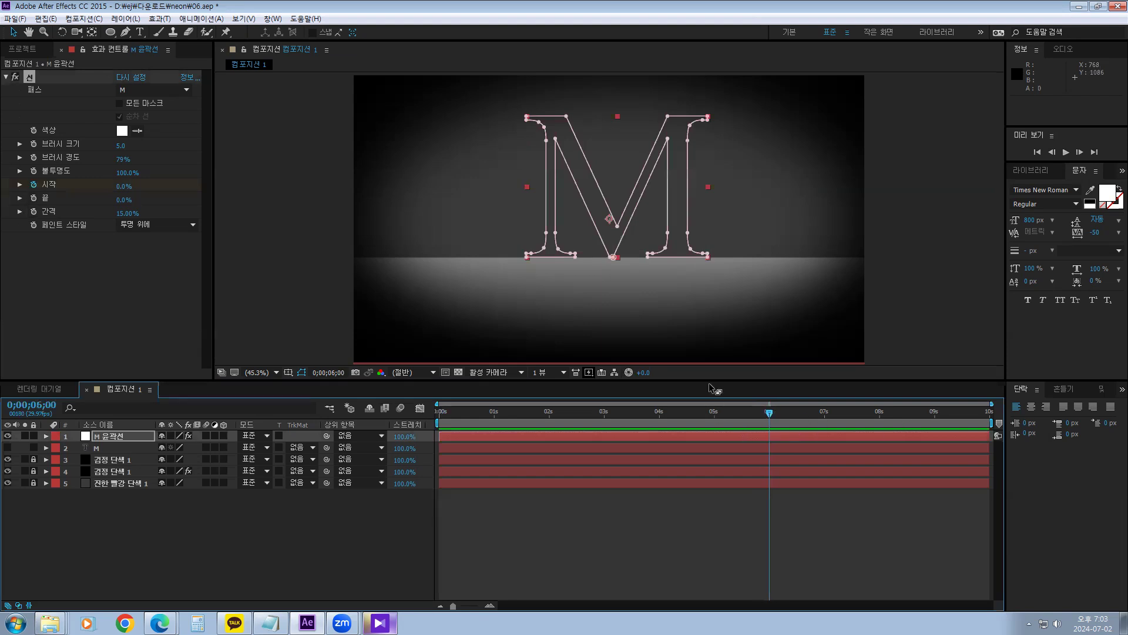
drag(119, 189, 197, 188)
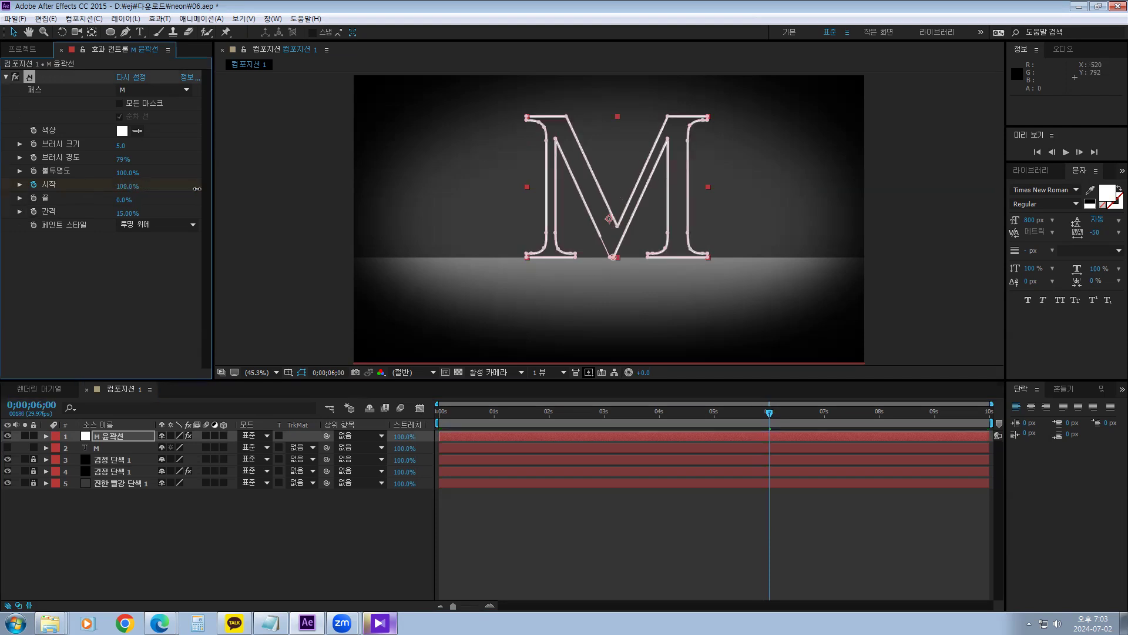
click(637, 541)
Show the M 윤곽선 layer's keyframes, end the work area at 6 seconds and preview the outline's drawing animation.
click(586, 436)
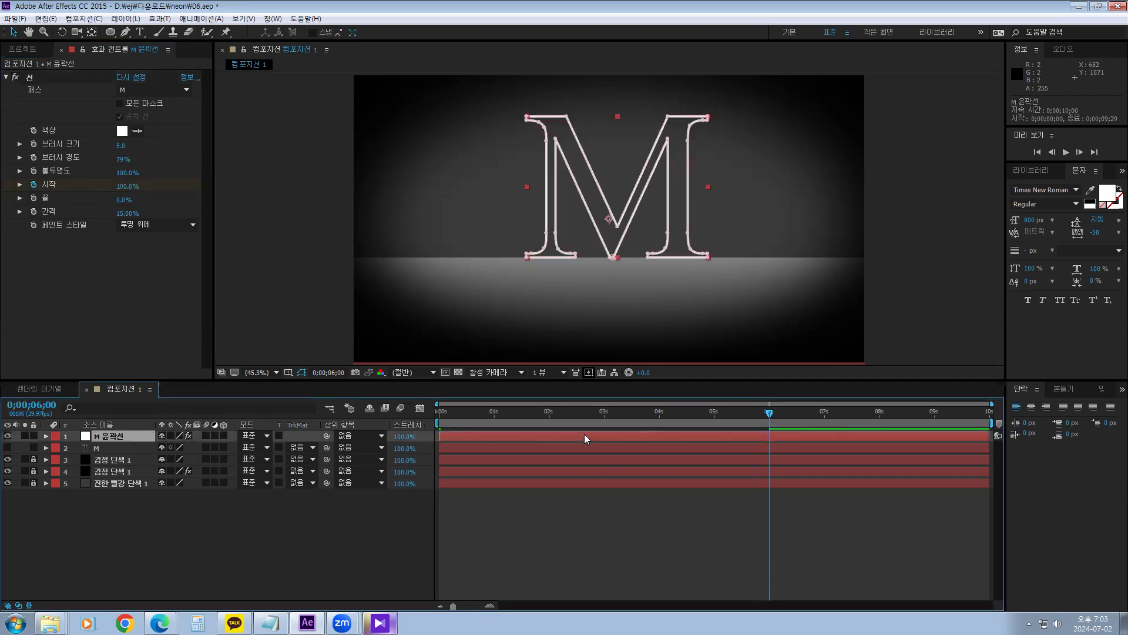
key(u)
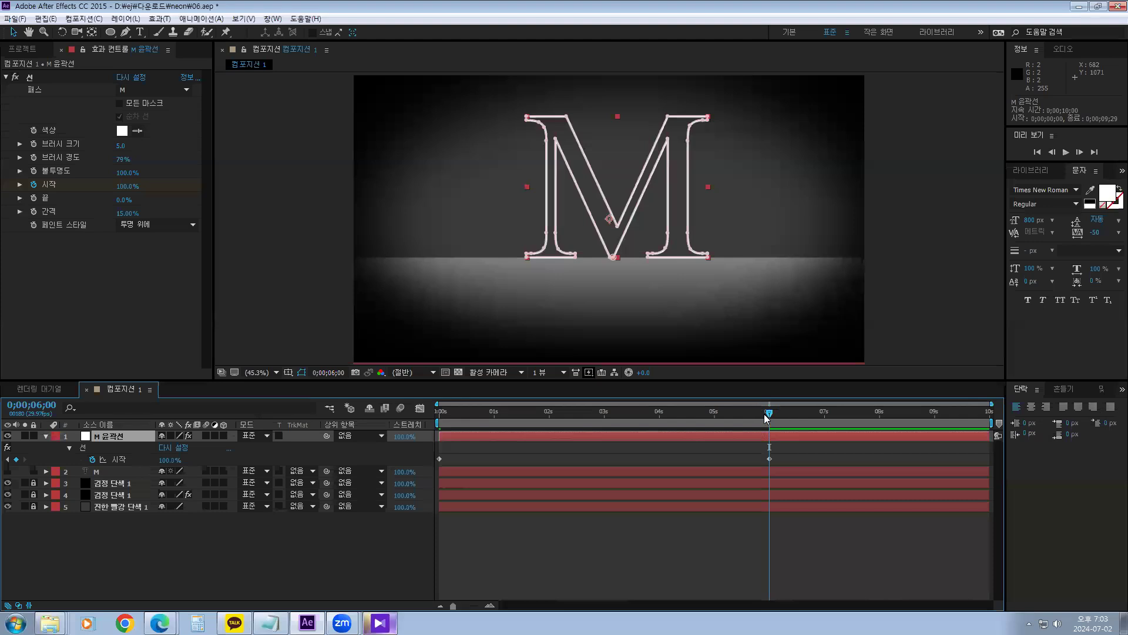
key(n)
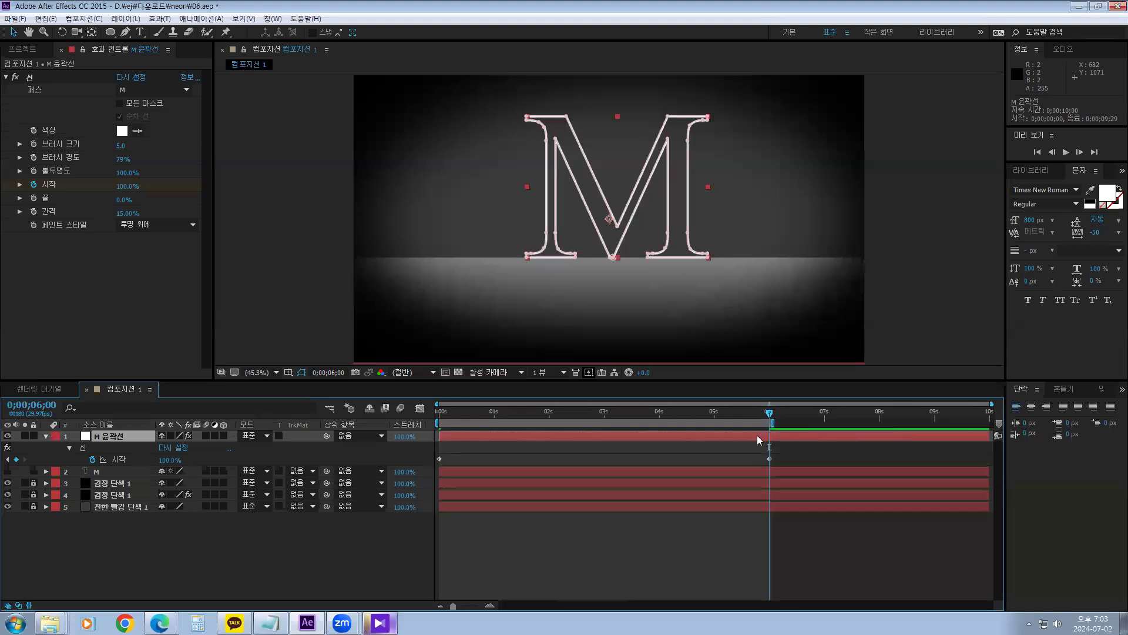
drag(766, 418, 439, 415)
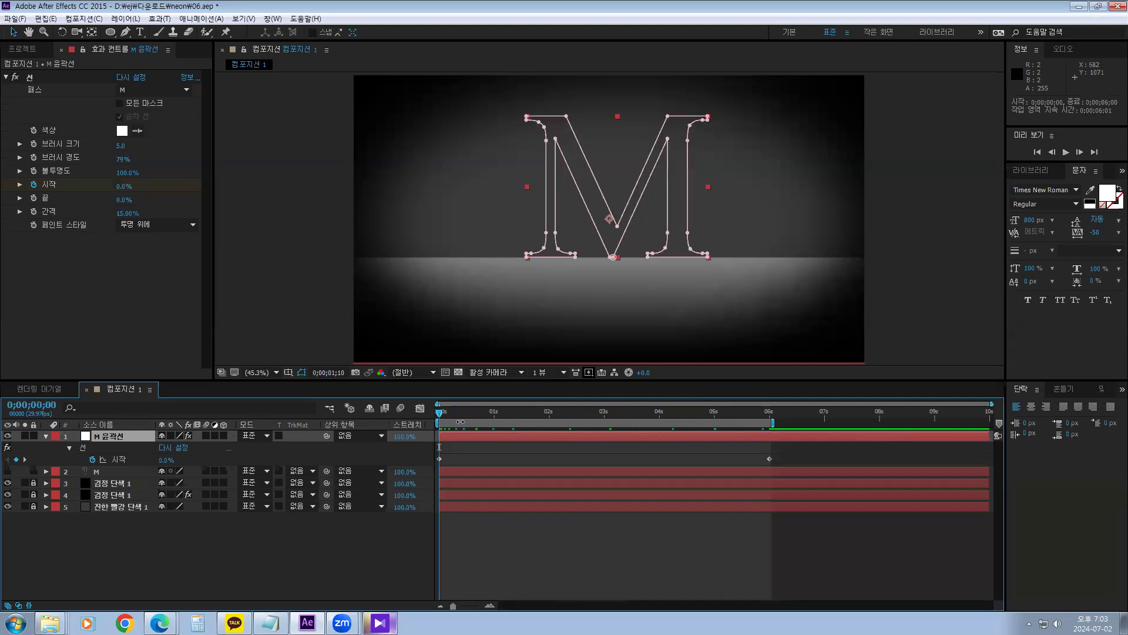
key(space)
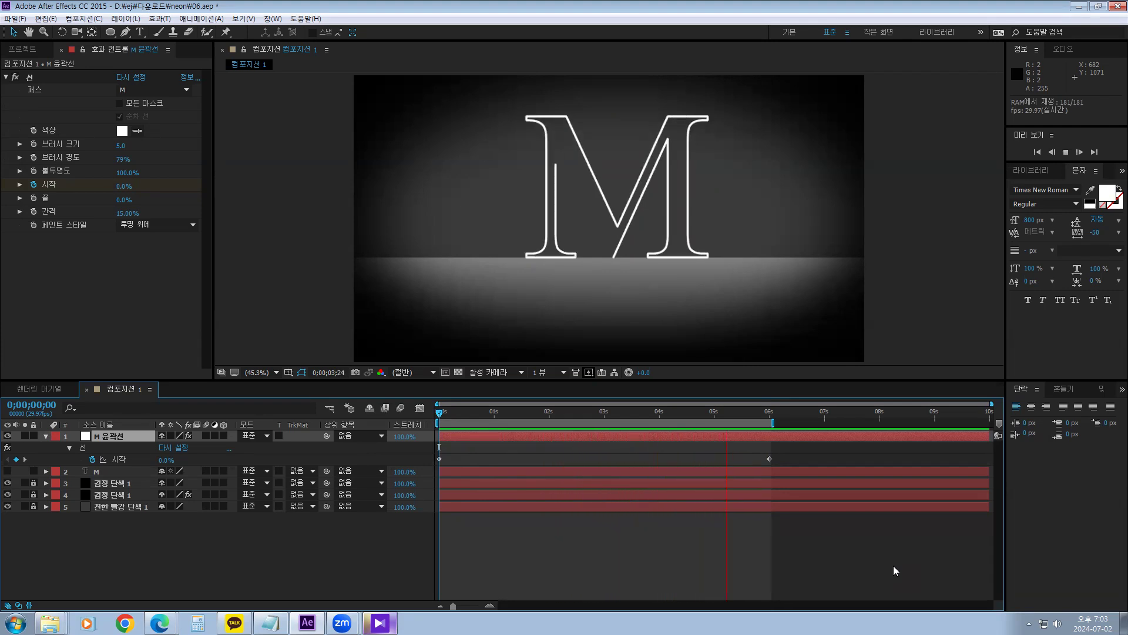
key(space)
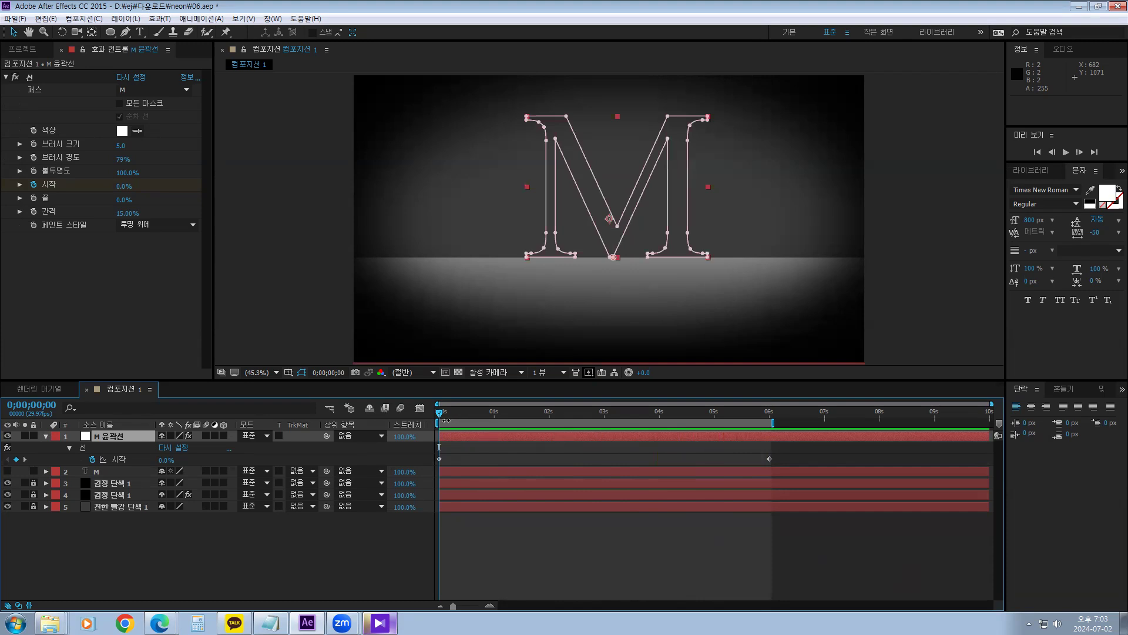
With the outline partly drawn at 0;00;04;13, set the Stroke color to light blue A0E0FE.
drag(441, 414, 683, 414)
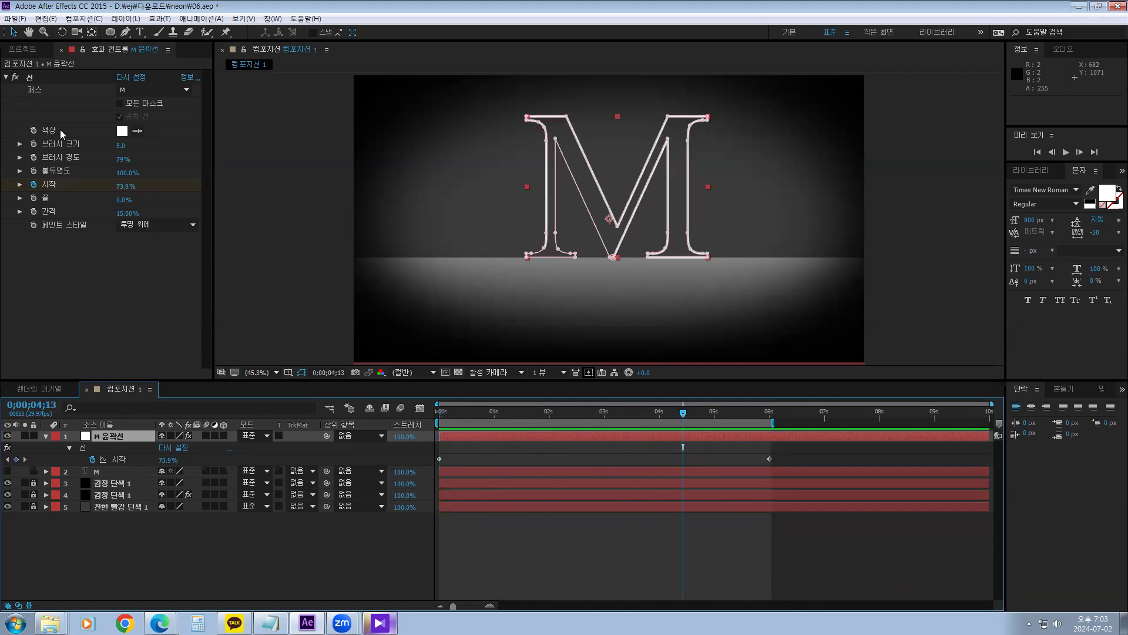
click(122, 130)
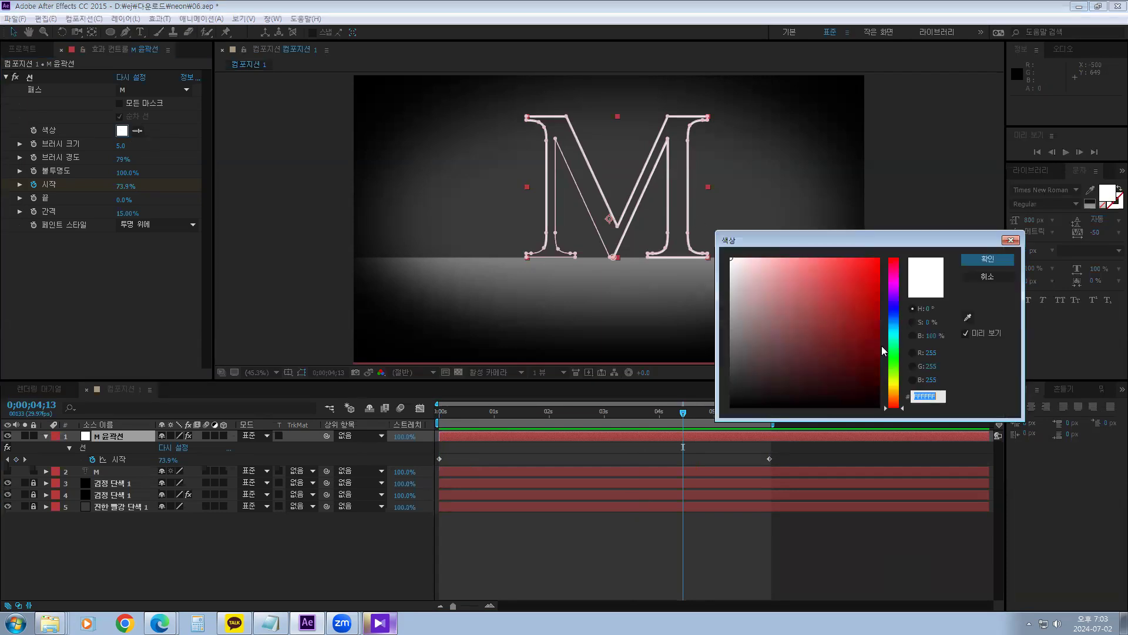
click(894, 328)
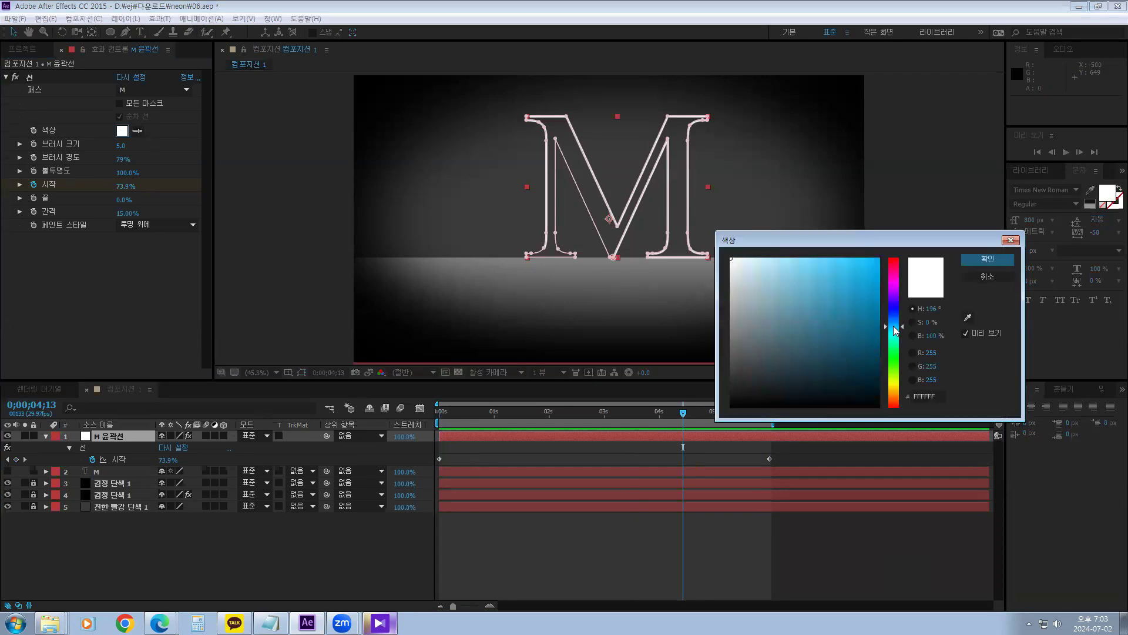
click(894, 380)
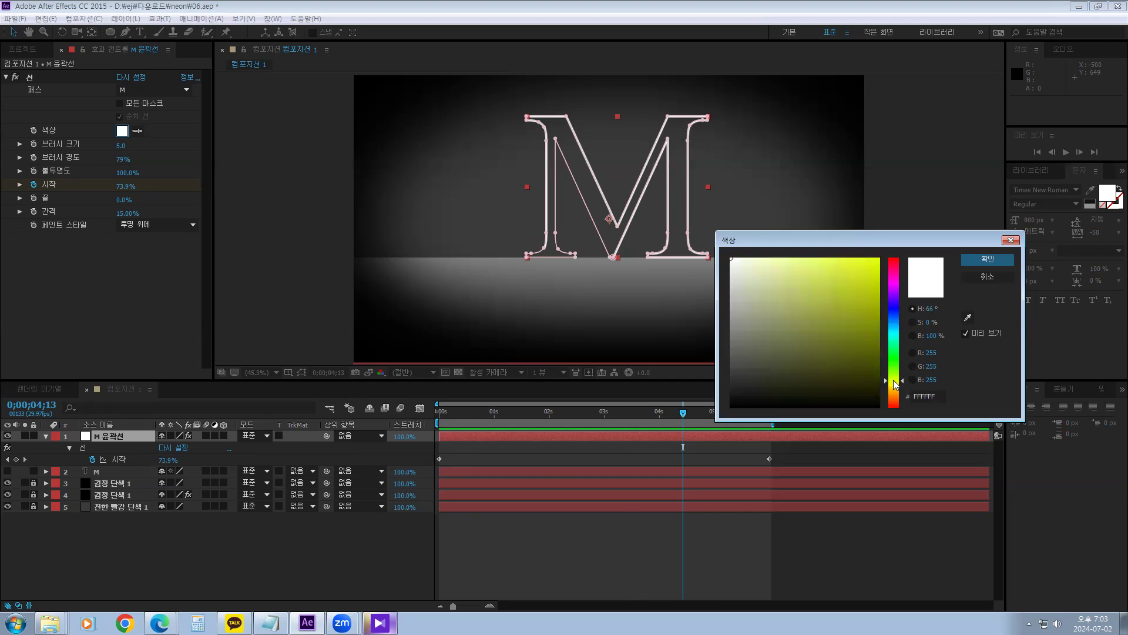
click(894, 326)
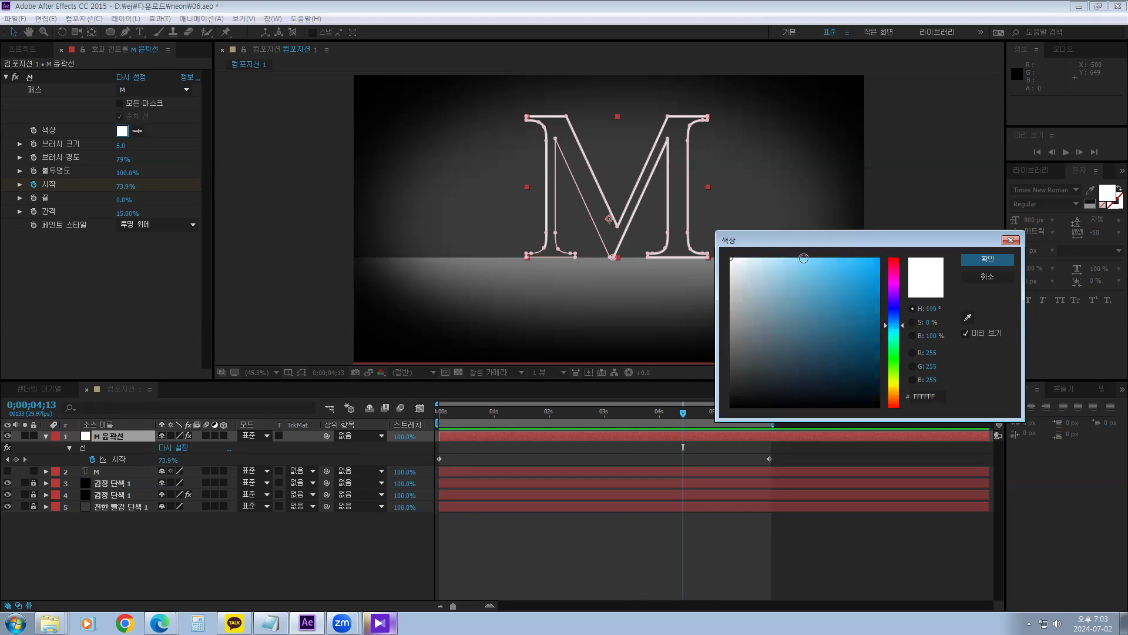
click(784, 259)
drag(783, 259, 781, 257)
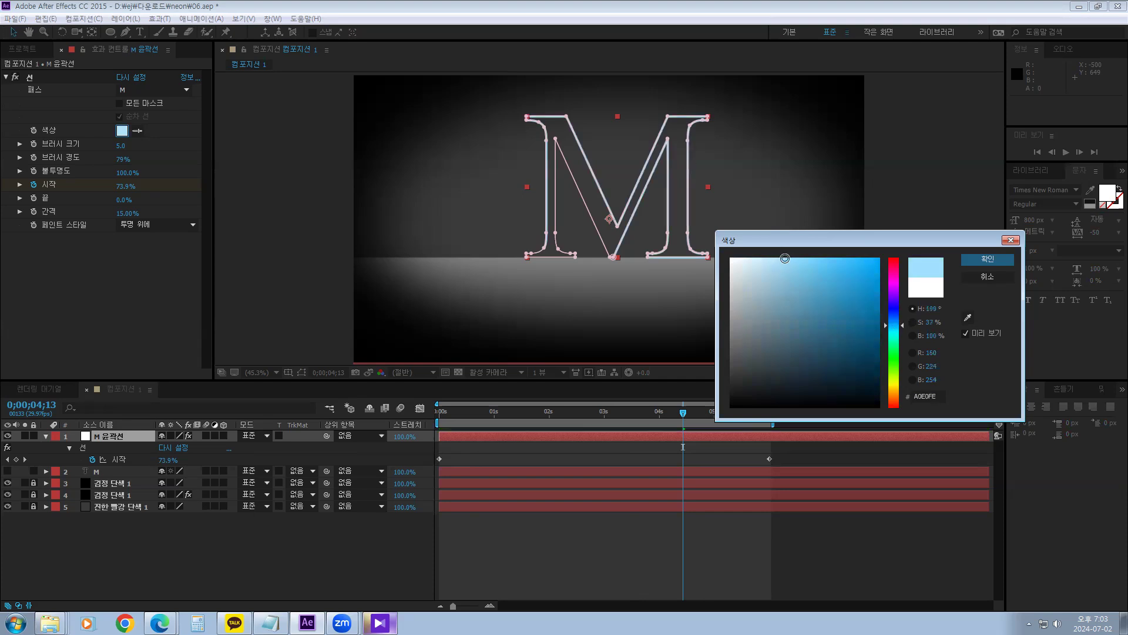
click(973, 257)
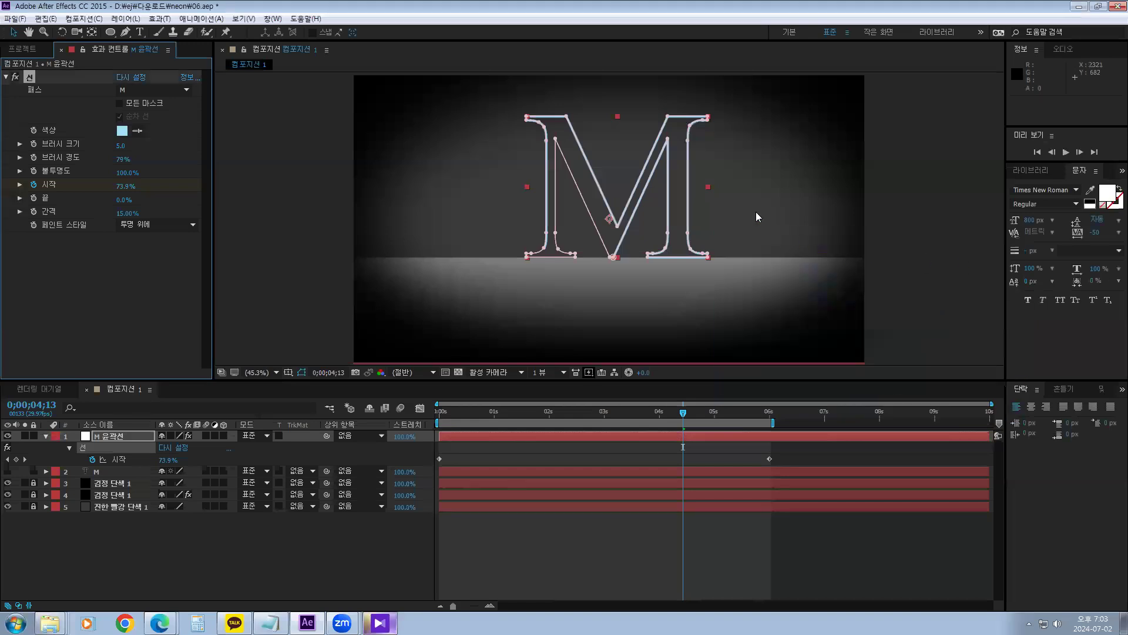
right_click(689, 167)
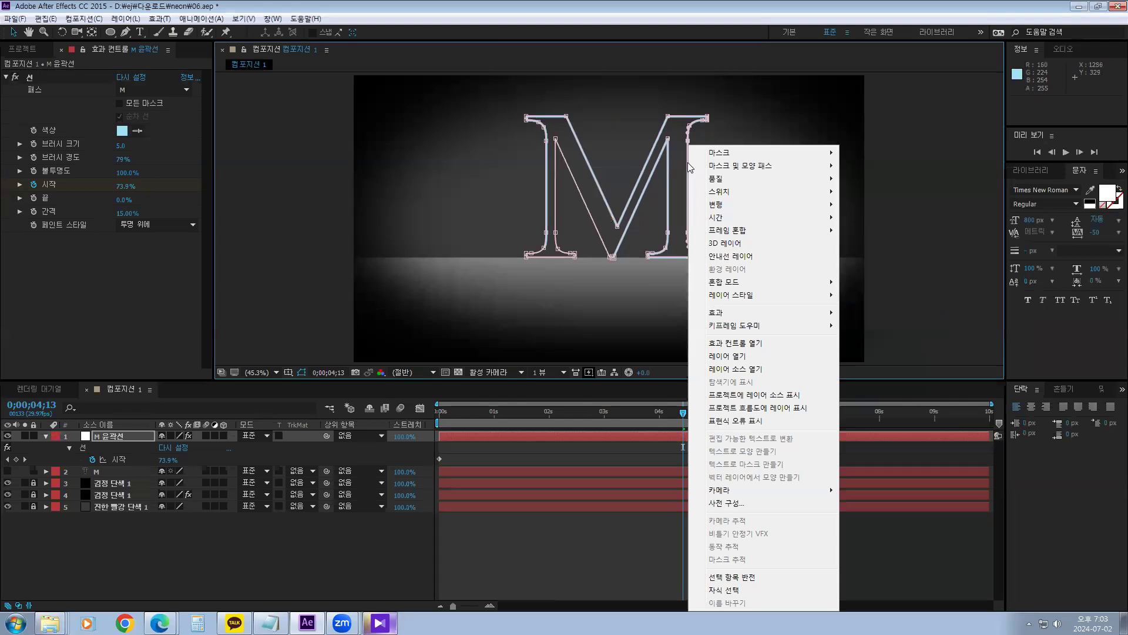
mouse_move(747, 316)
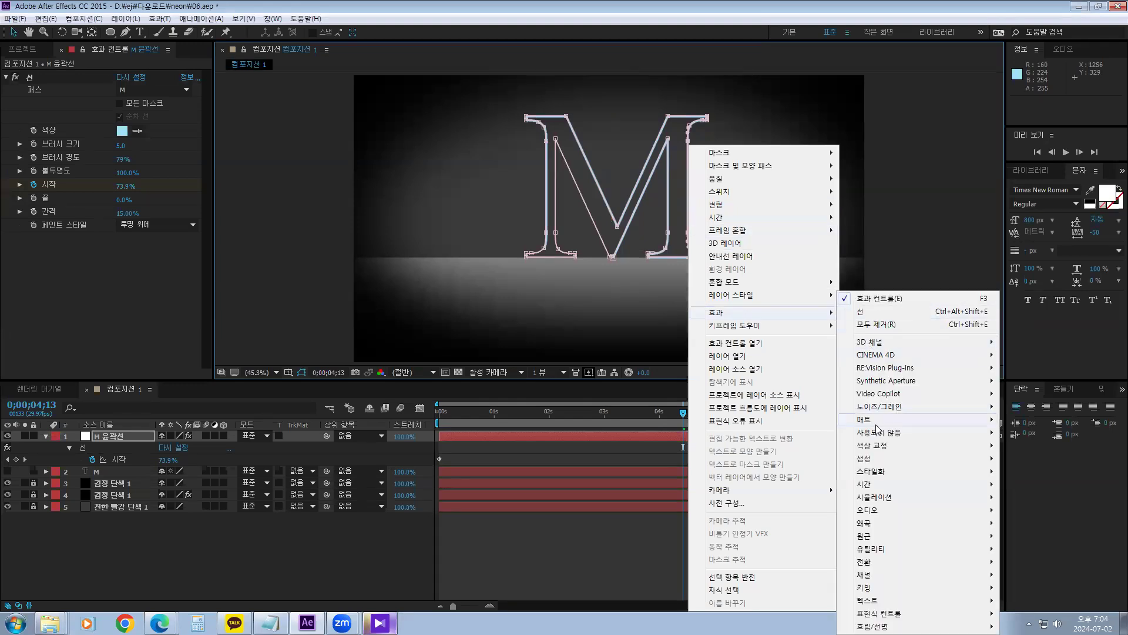
mouse_move(874, 473)
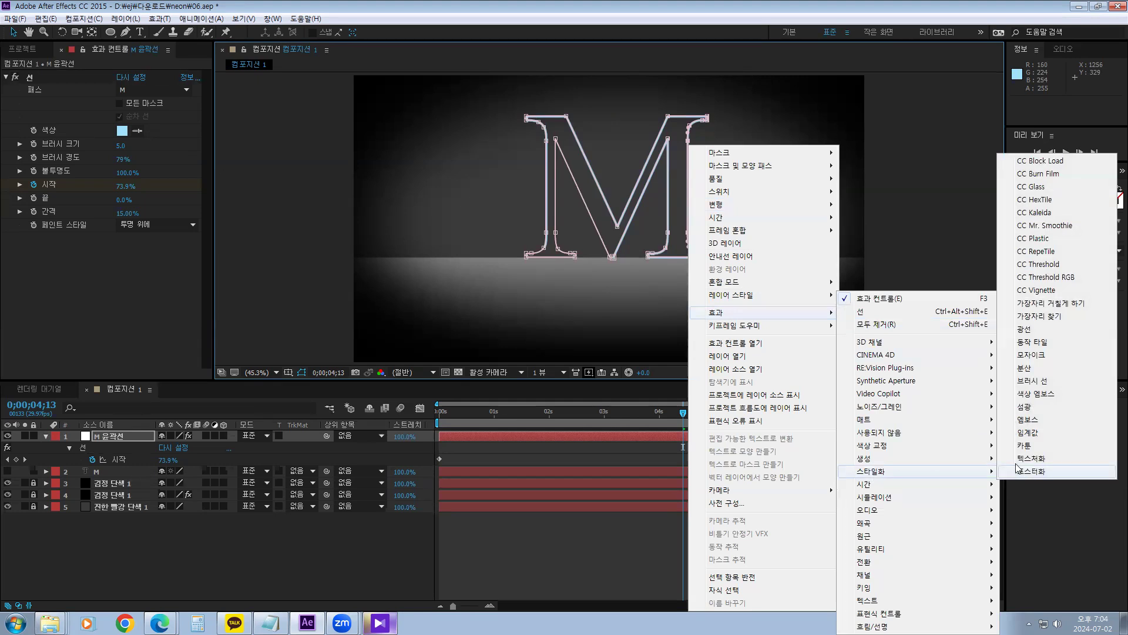
click(1023, 331)
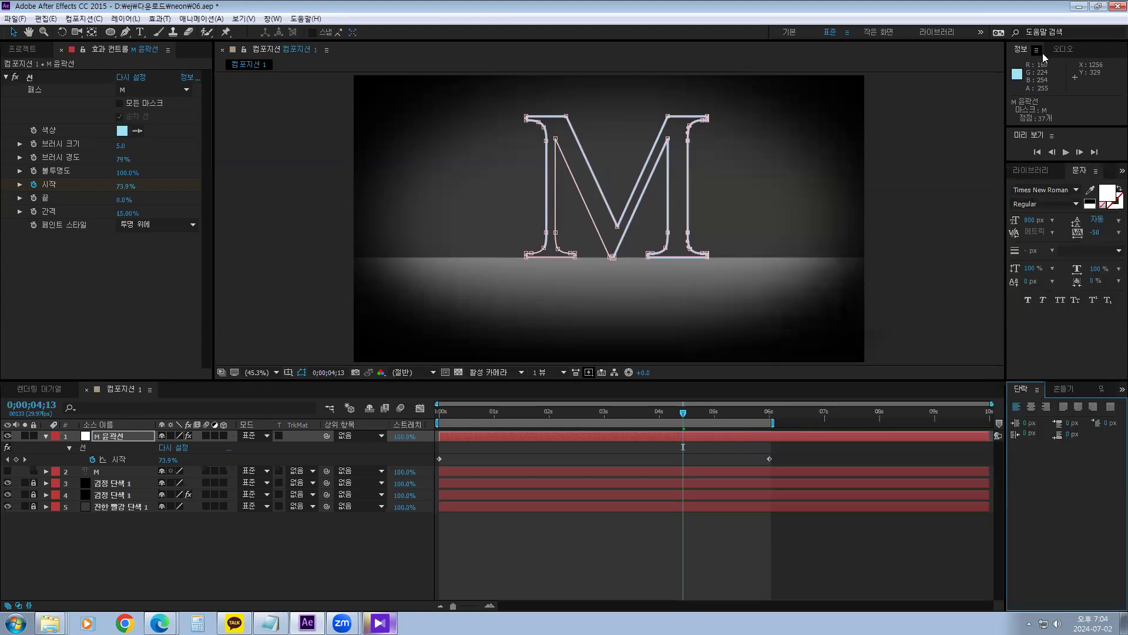
click(1117, 171)
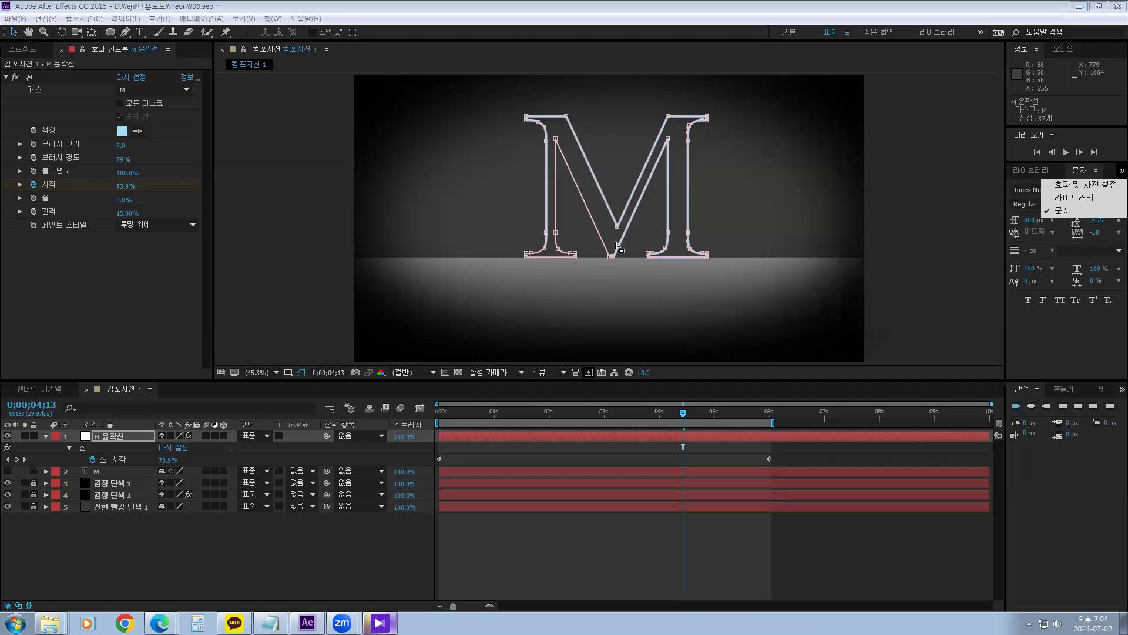
Apply the Stylize (스타일화) 광선 glow effect to the M 윤곽선 layer.
right_click(667, 175)
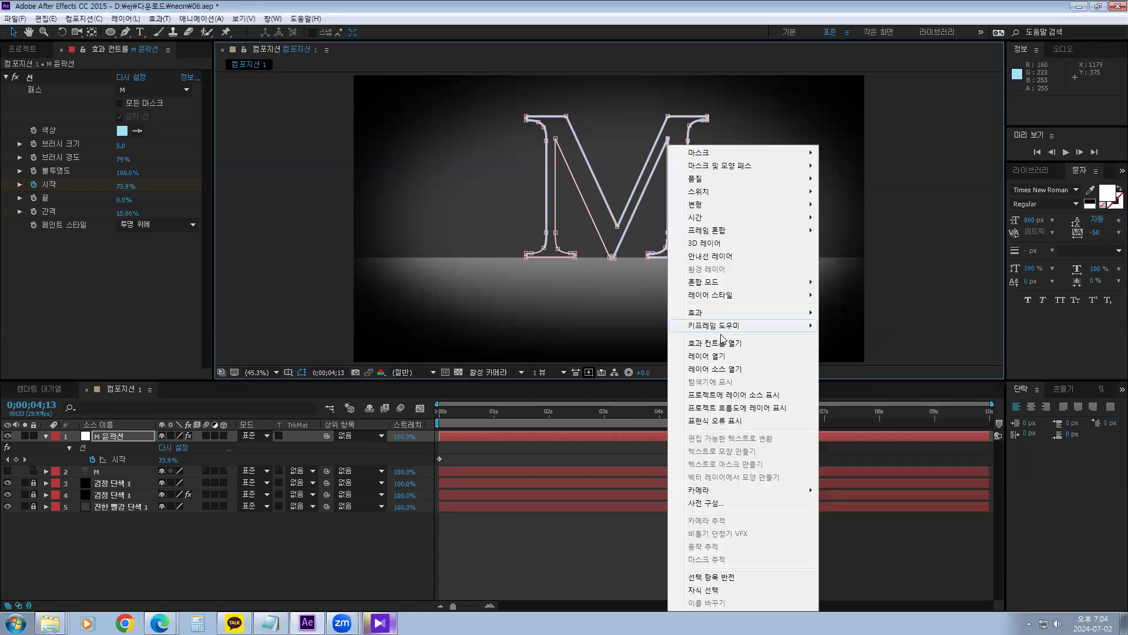
mouse_move(813, 318)
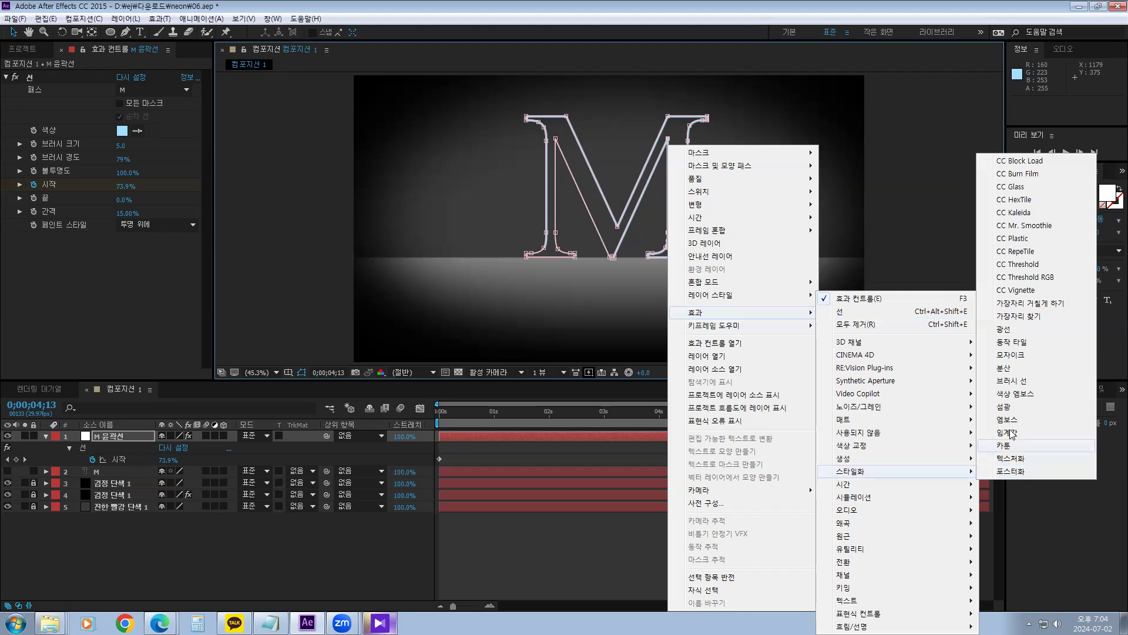
click(1005, 330)
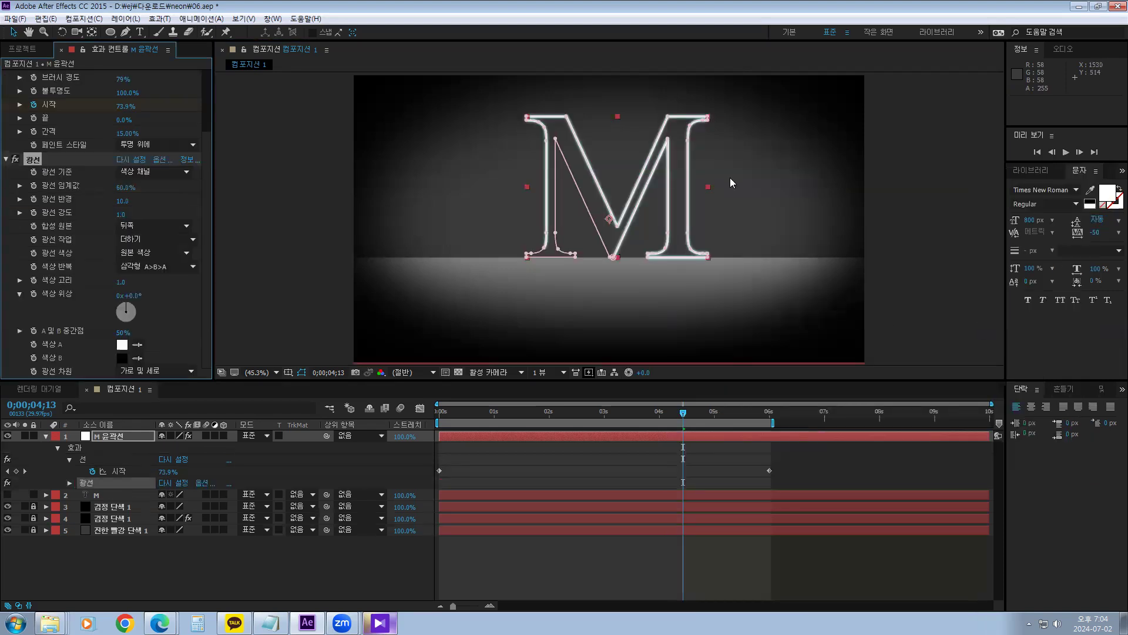
click(385, 202)
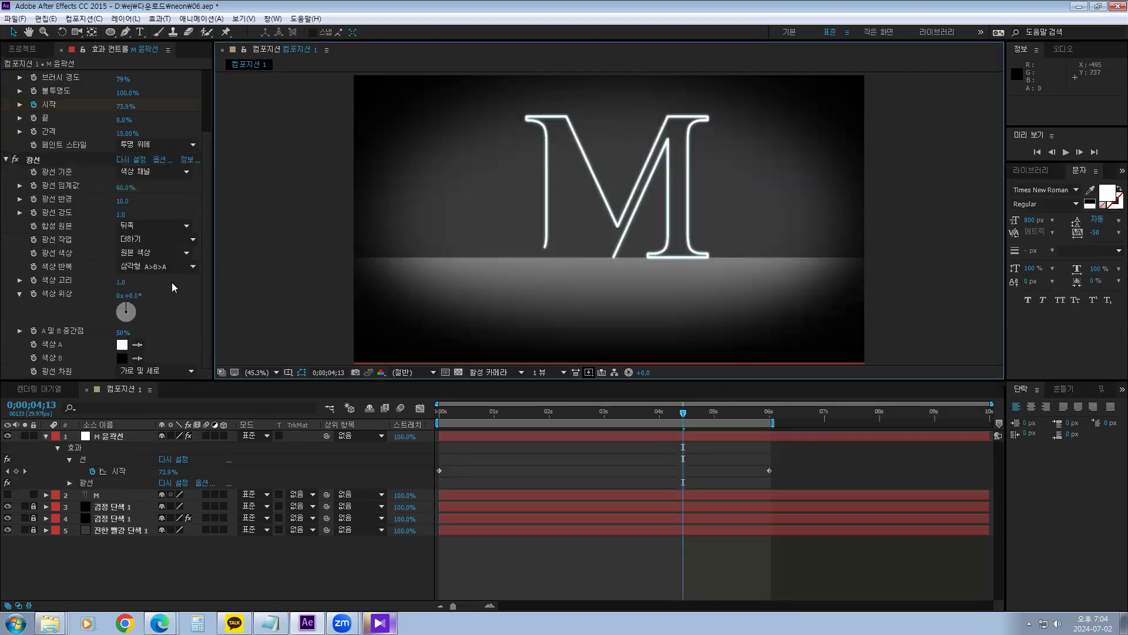
Set the M outline's Stroke color to the more saturated light blue 82D7FF and preview the glowing animation.
scroll(206, 134, up, 3)
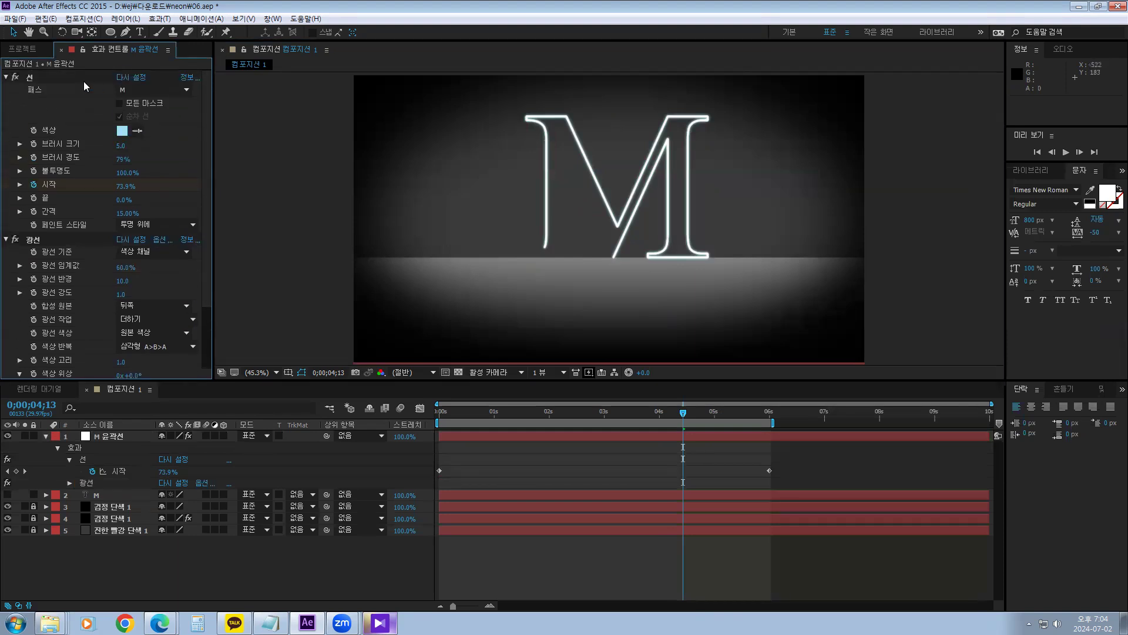
click(7, 77)
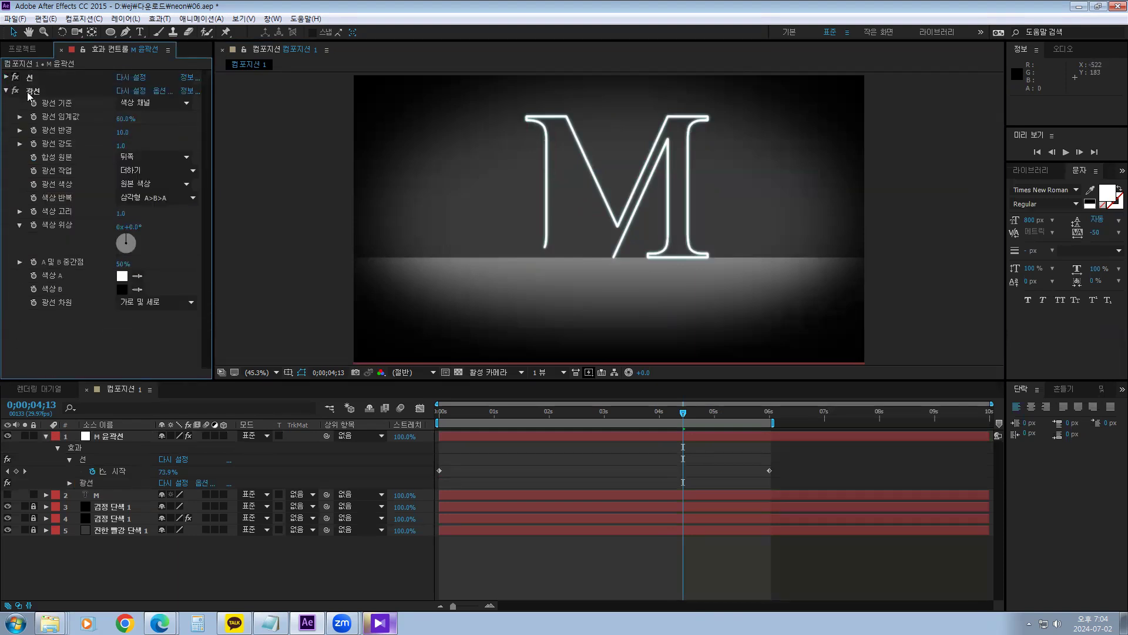
click(6, 91)
click(6, 77)
click(123, 130)
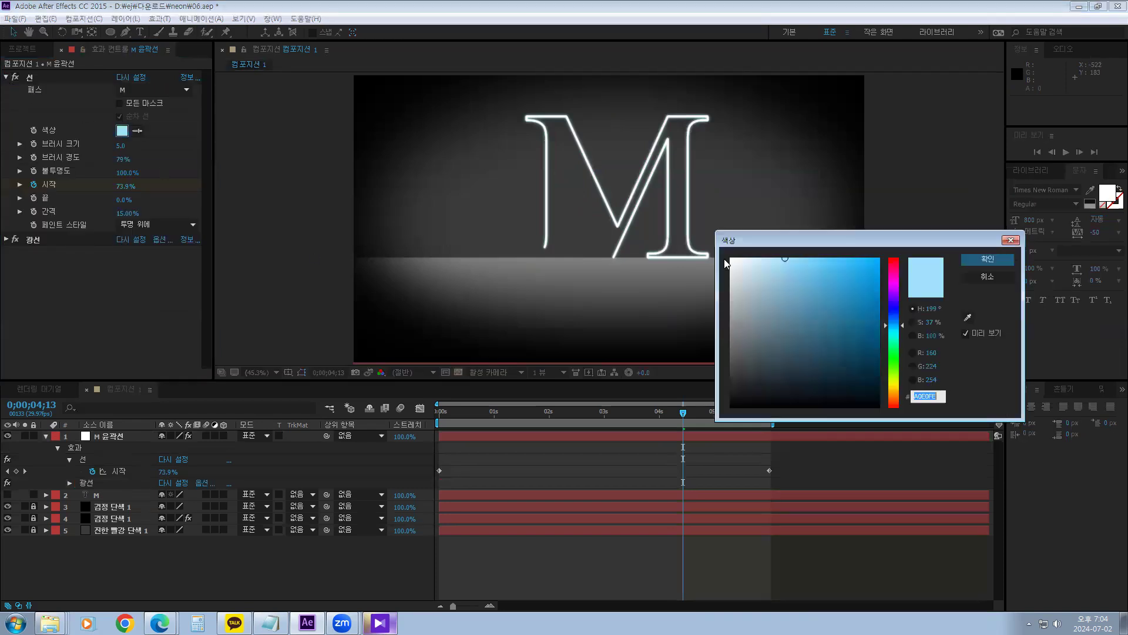
drag(794, 258, 810, 257)
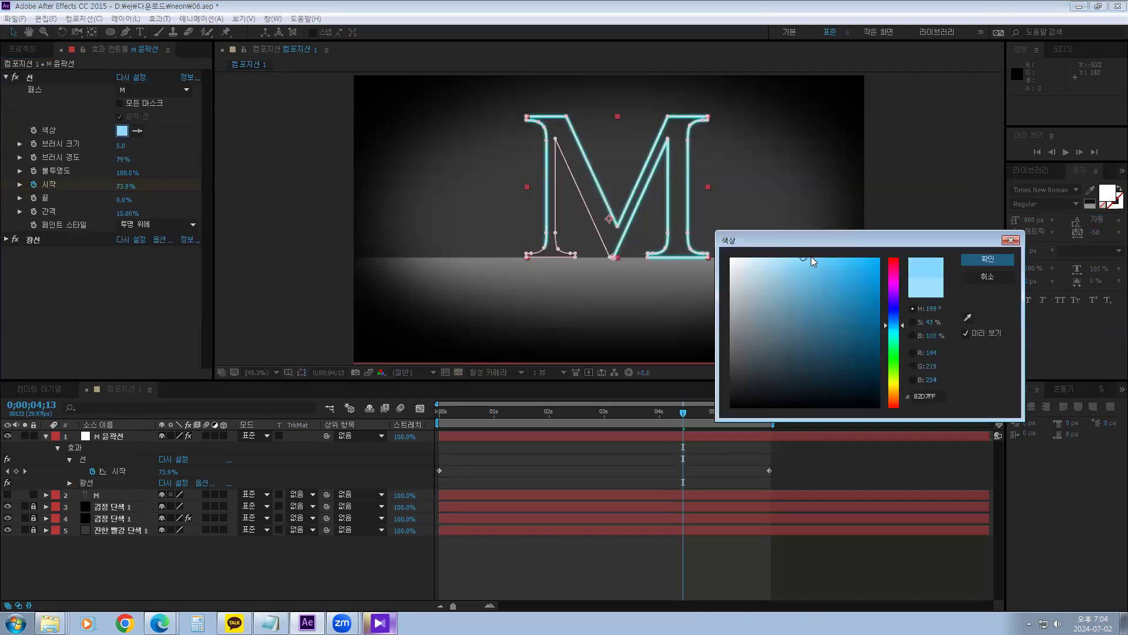
click(973, 260)
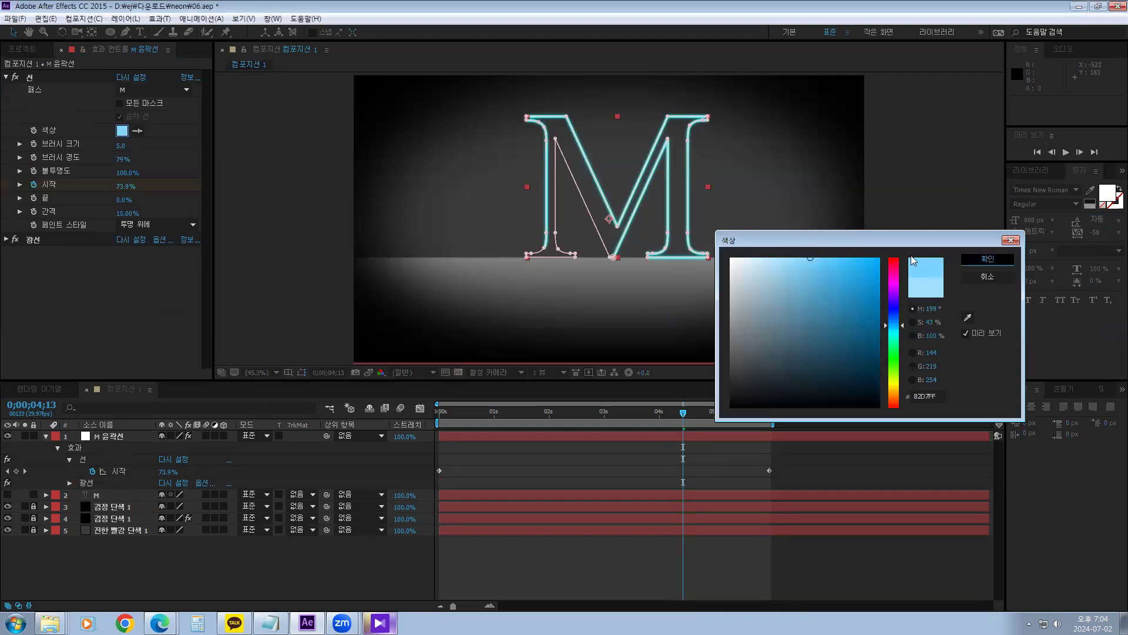
key(space)
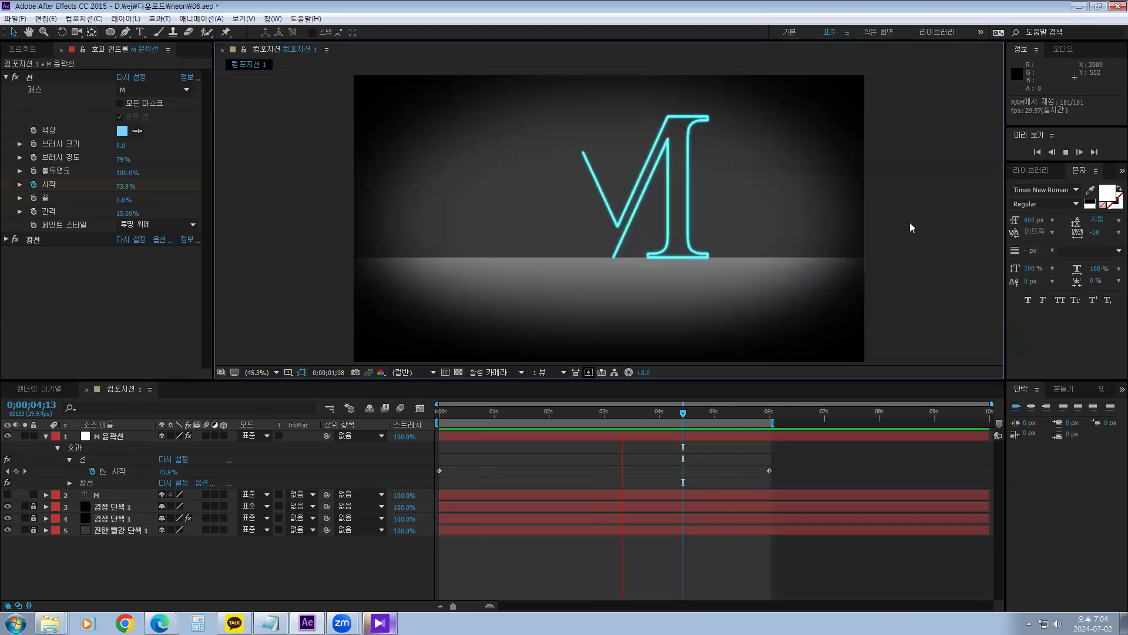
key(space)
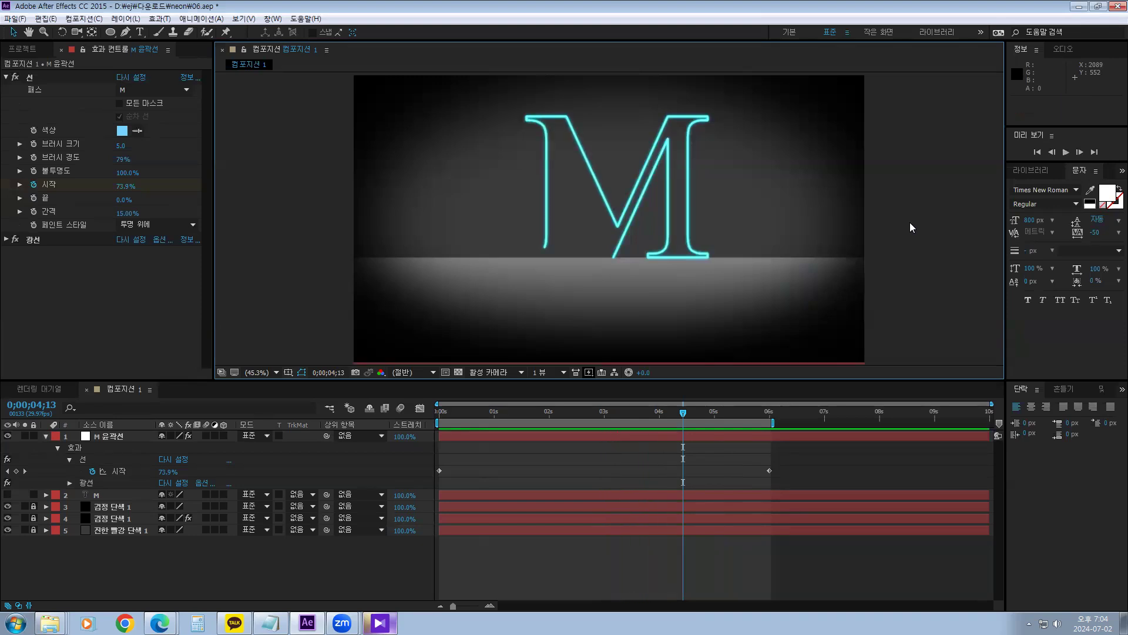
Switch to the file explorer, listen to the effect sound in the neon\sound folder and import it into the project.
click(22, 49)
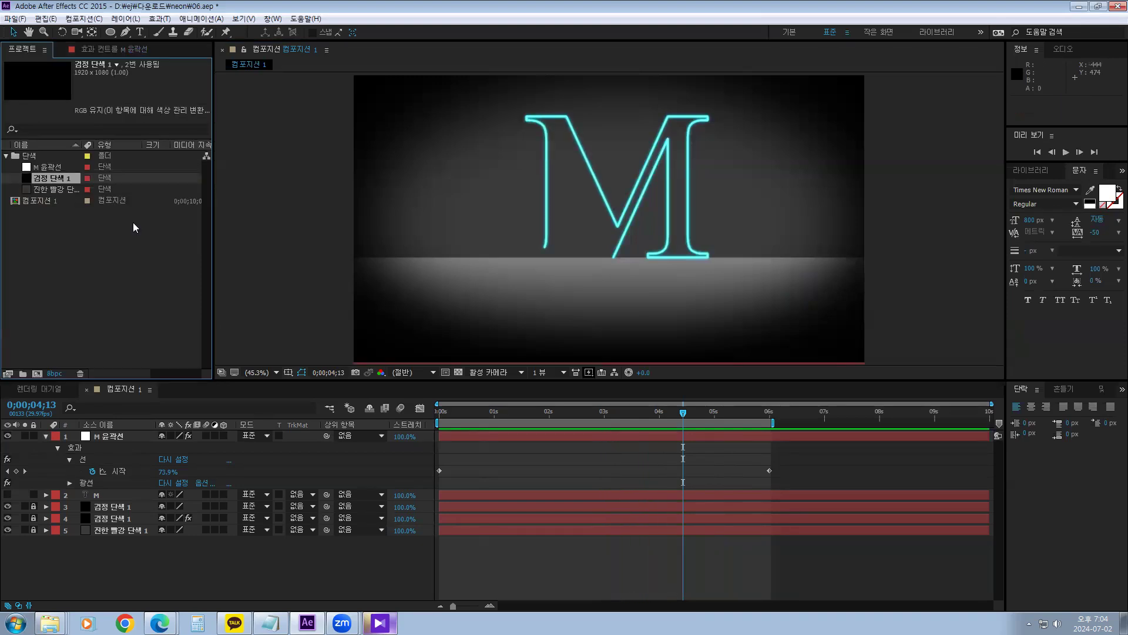
mouse_move(52, 622)
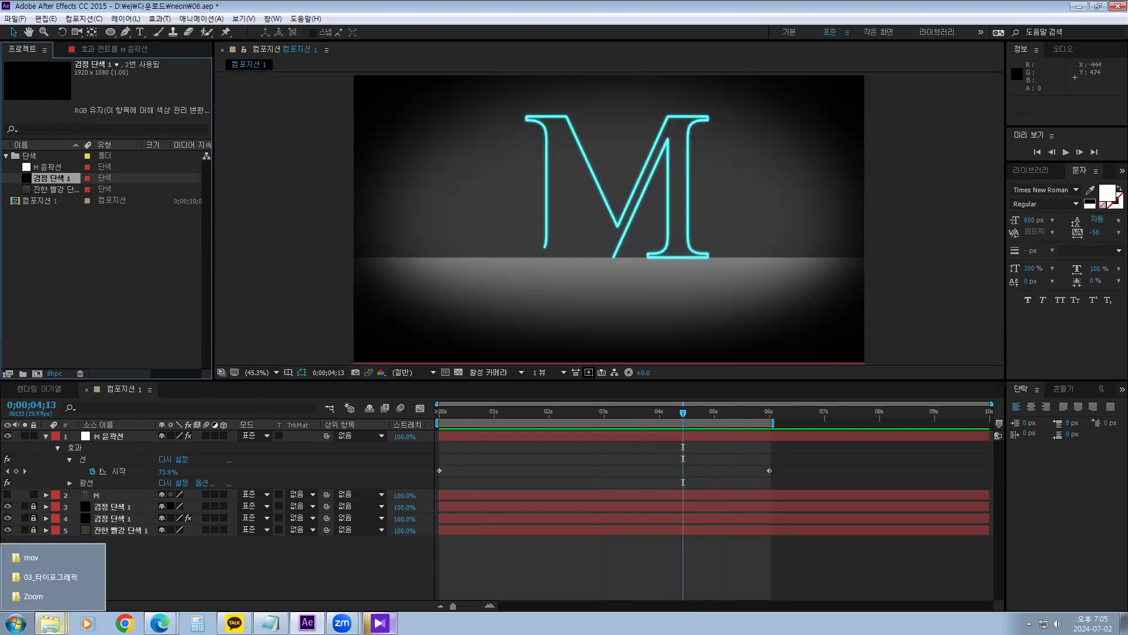
click(40, 559)
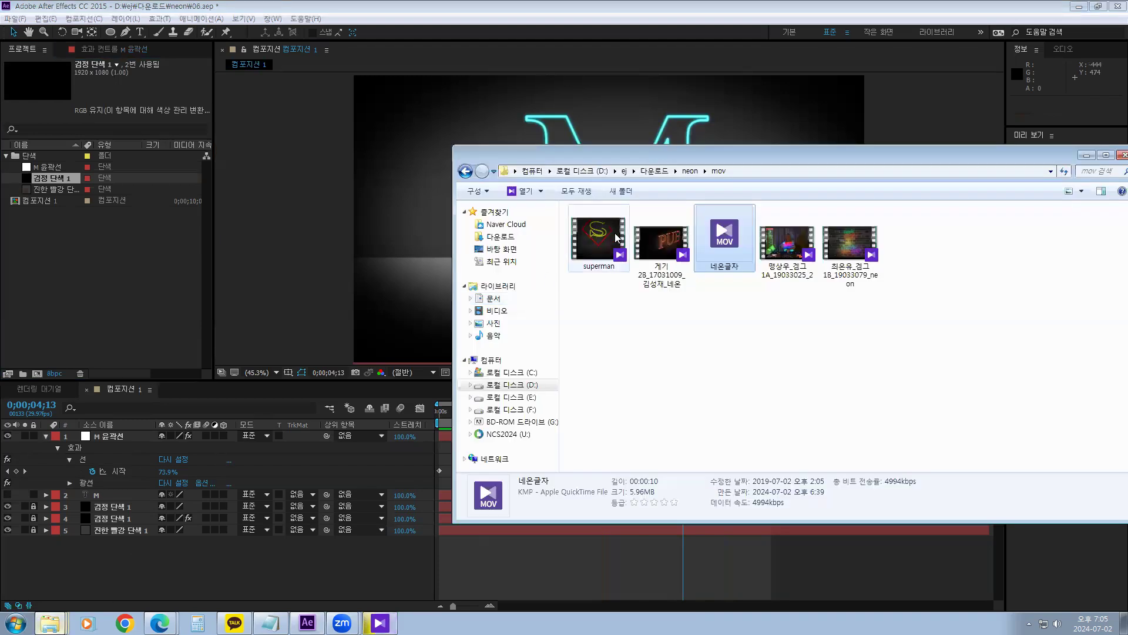
click(465, 172)
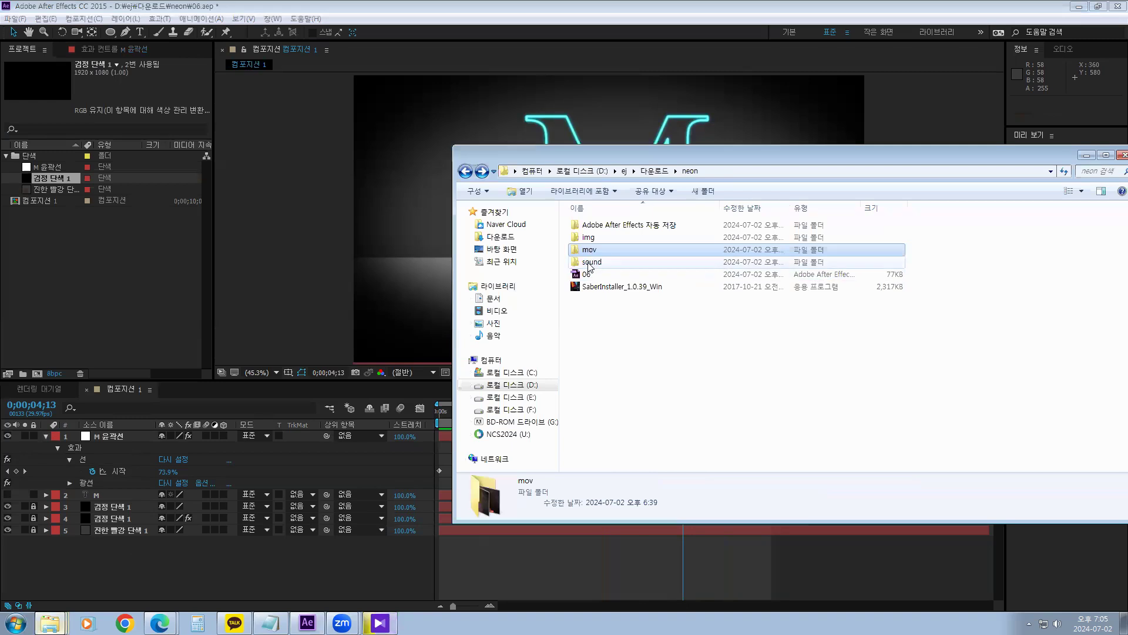
double_click(590, 263)
double_click(589, 238)
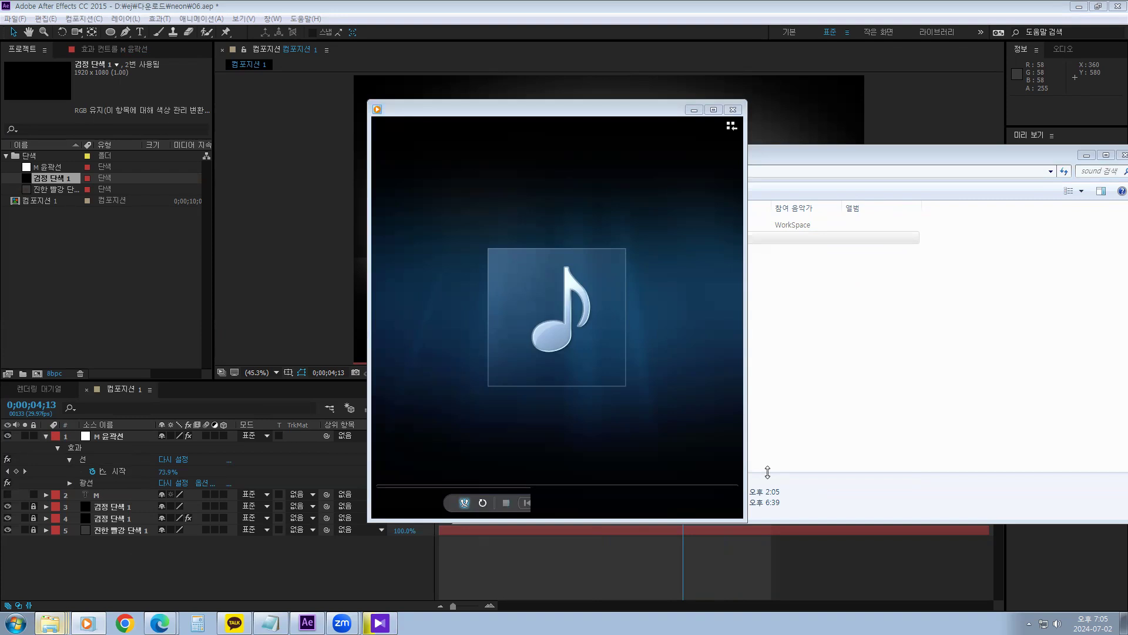
click(732, 112)
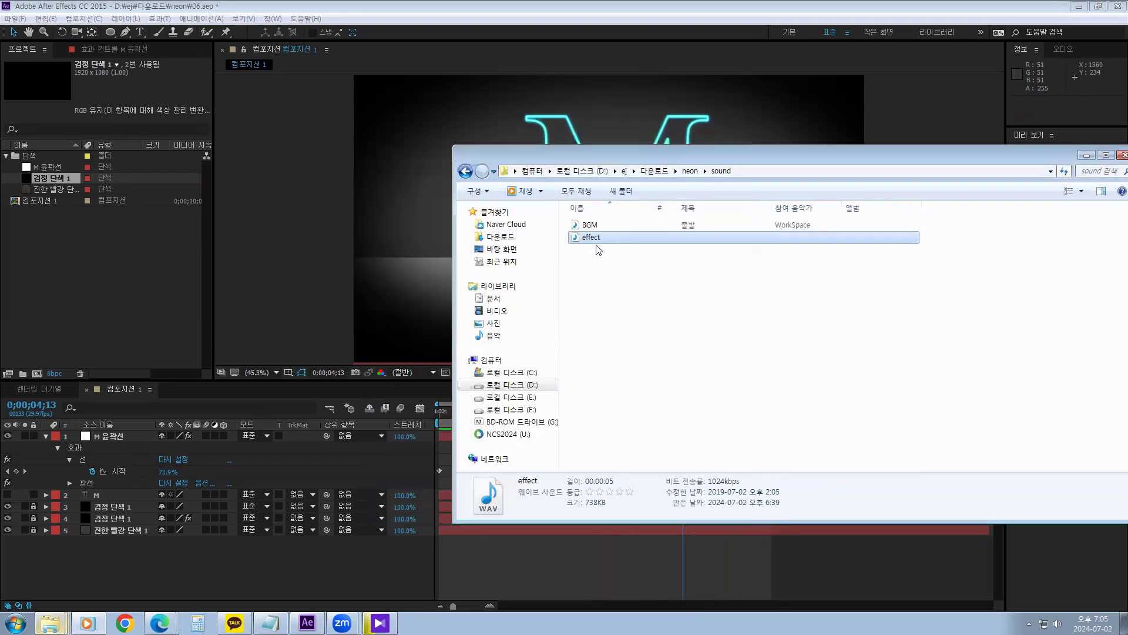
drag(587, 237, 93, 293)
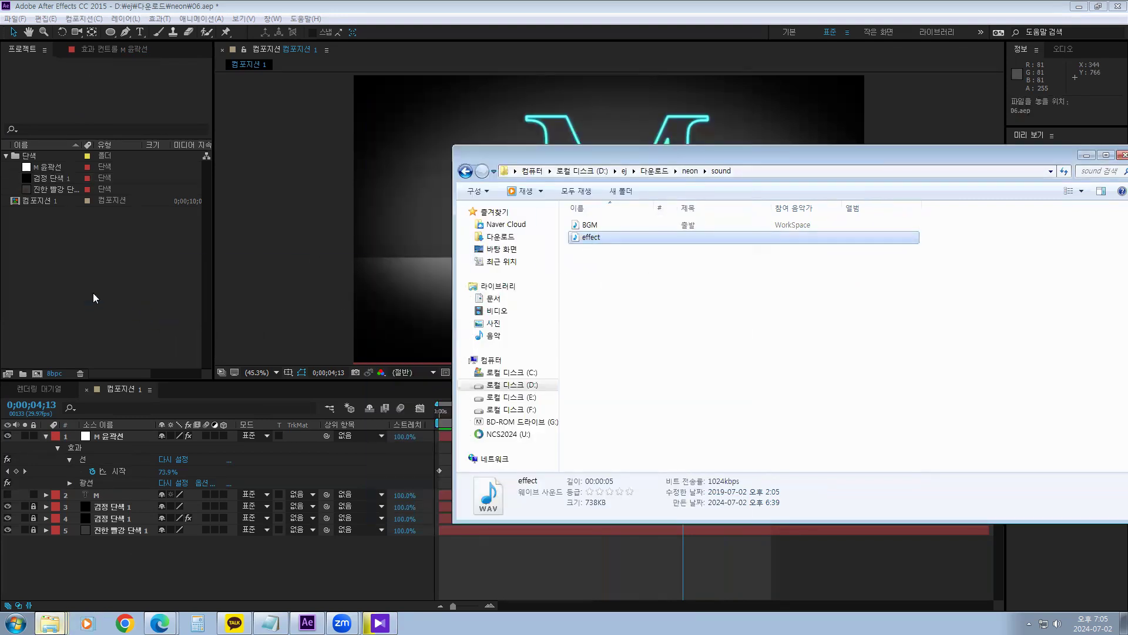
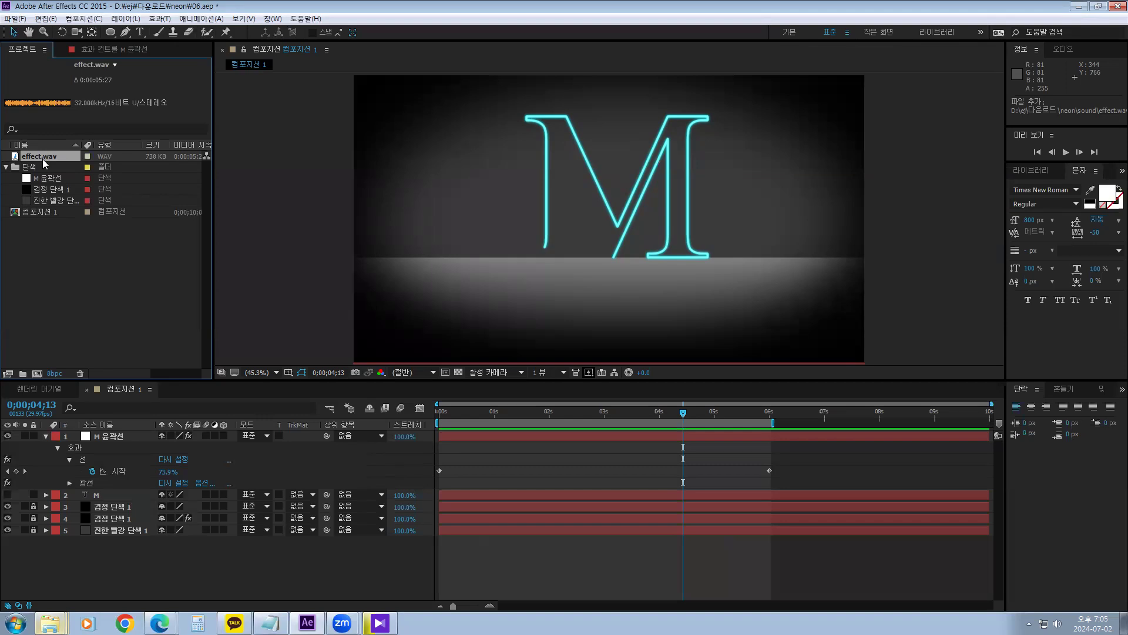
Add effect.wav to the composition directly below the M 윤곽선 layer and show its audio waveform.
drag(37, 156, 115, 490)
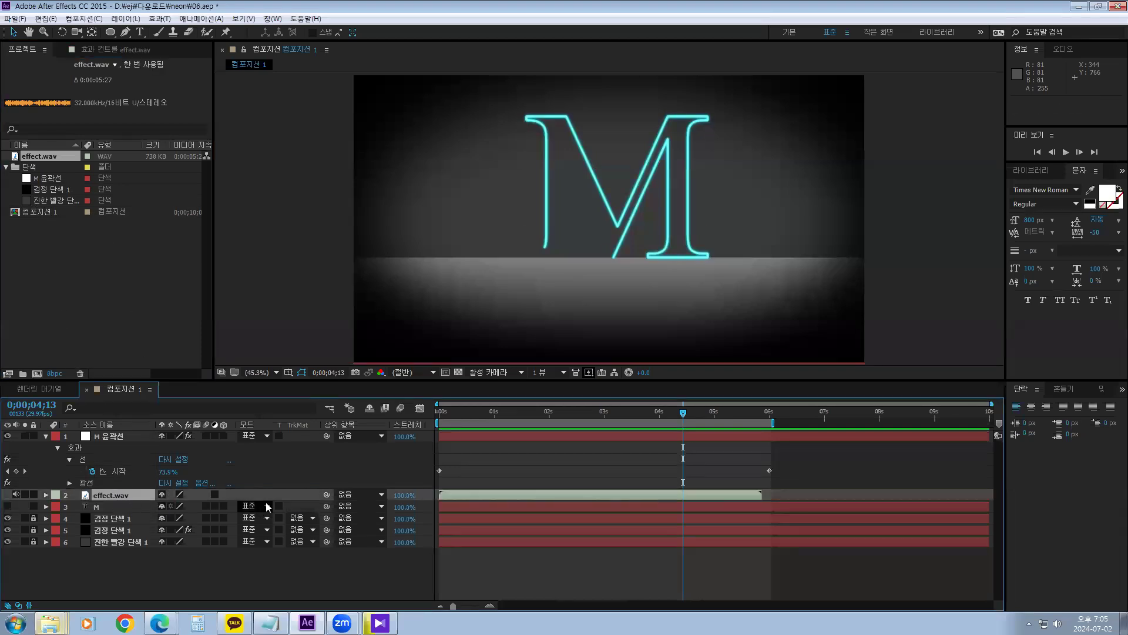
key(l)
key(l)
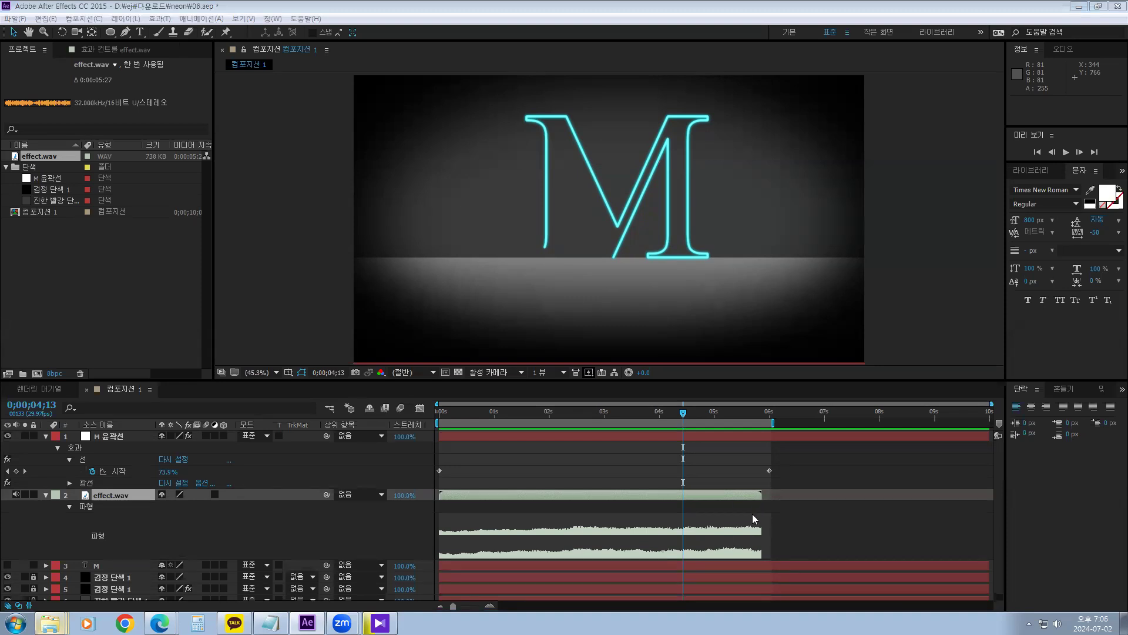
Fade out effect.wav by keyframing its audio level (오디오 레벨) from 0 dB at 0;00;05;04 to -23 dB at the clip's end.
drag(683, 417, 722, 415)
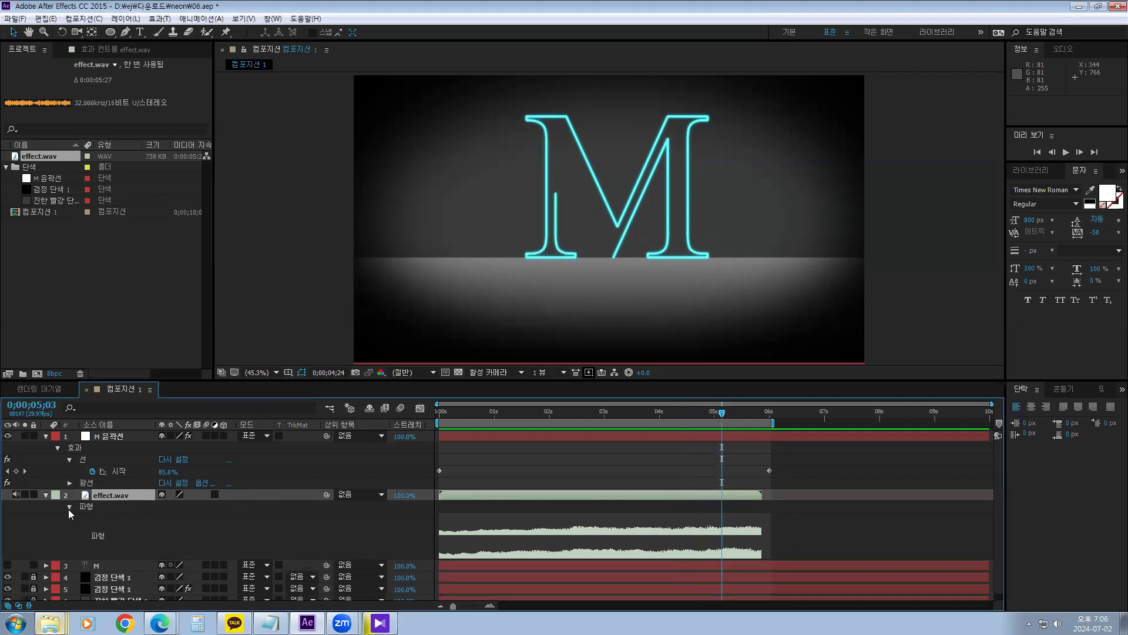
click(70, 506)
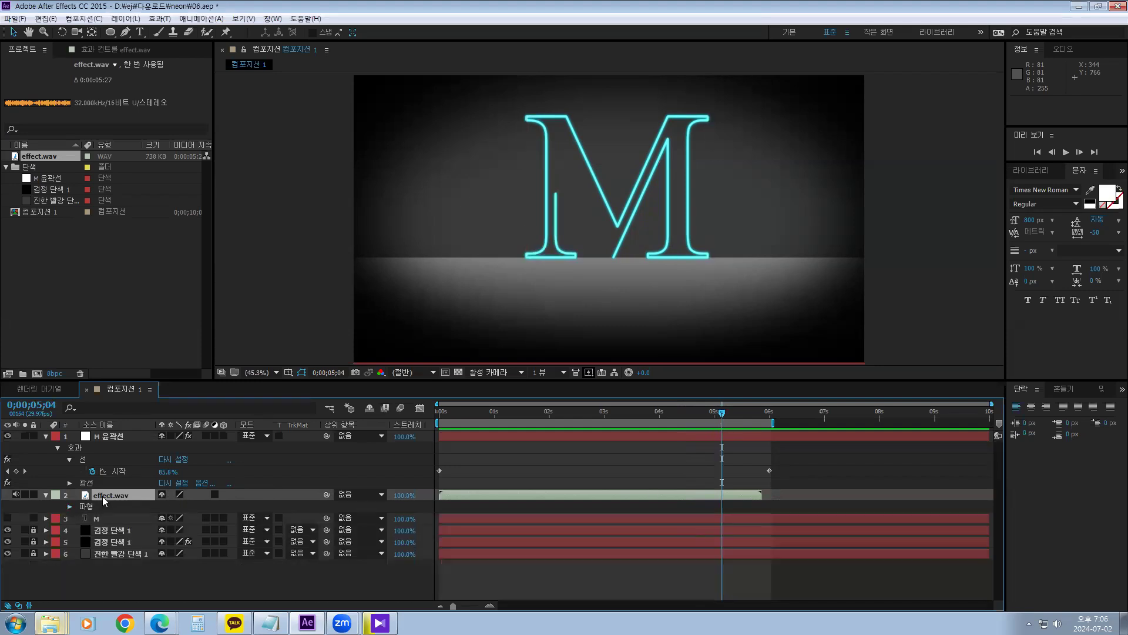
key(shift+l)
click(69, 518)
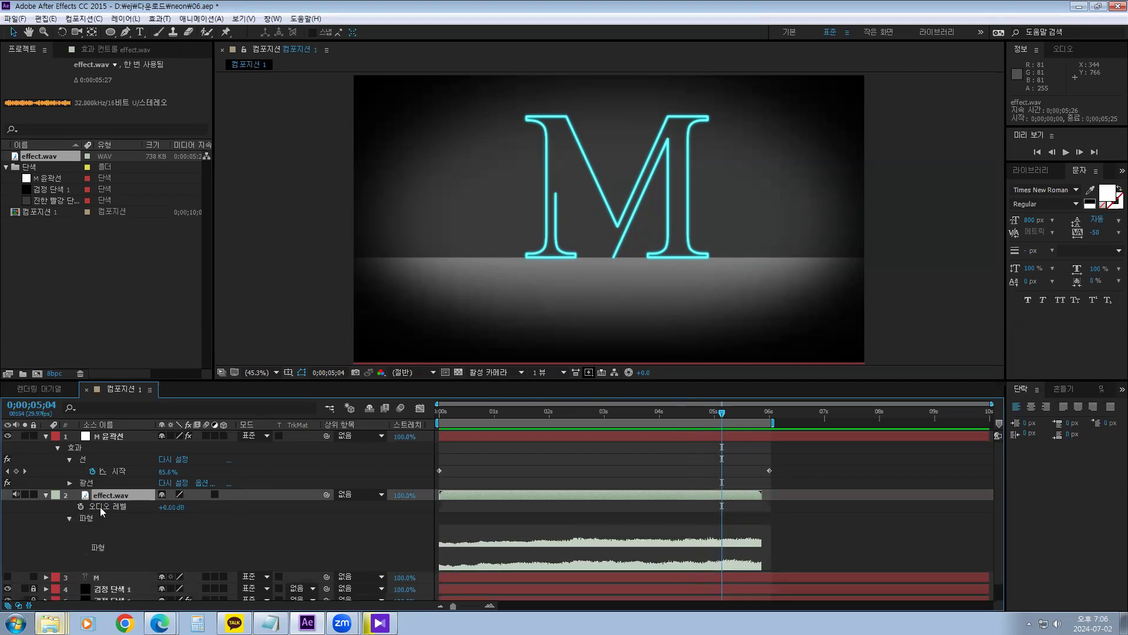
click(81, 505)
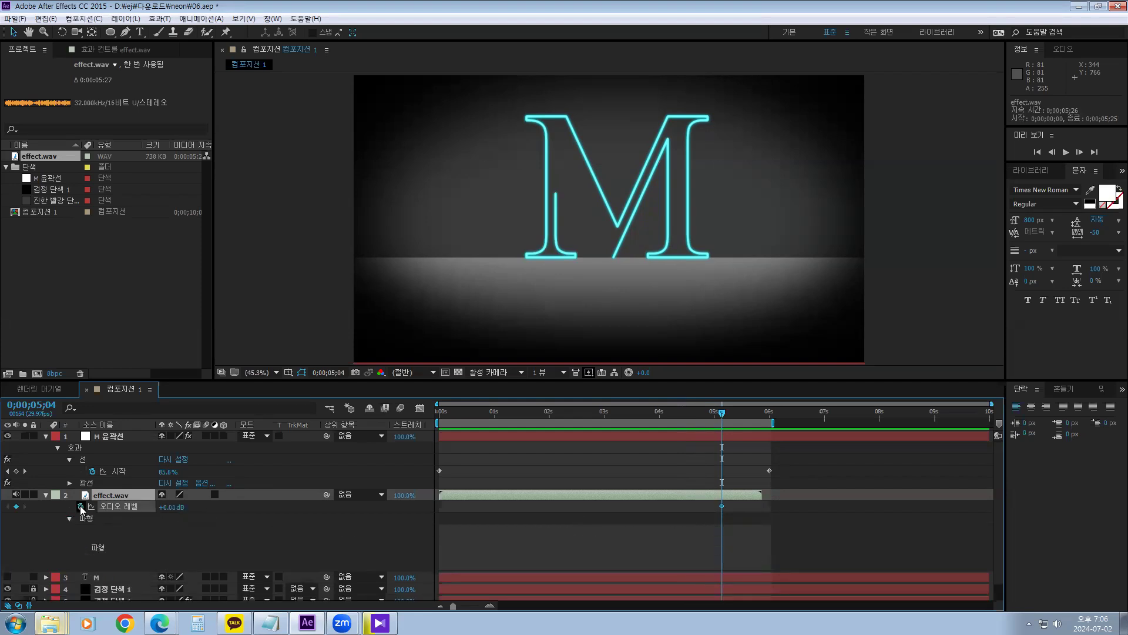
click(743, 495)
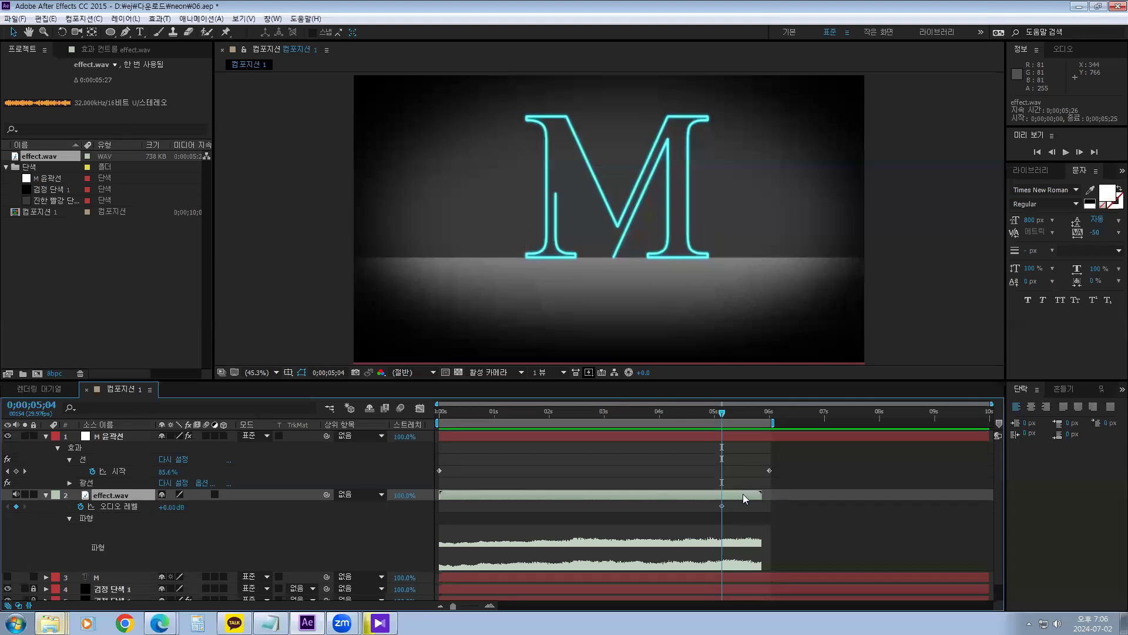
key(o)
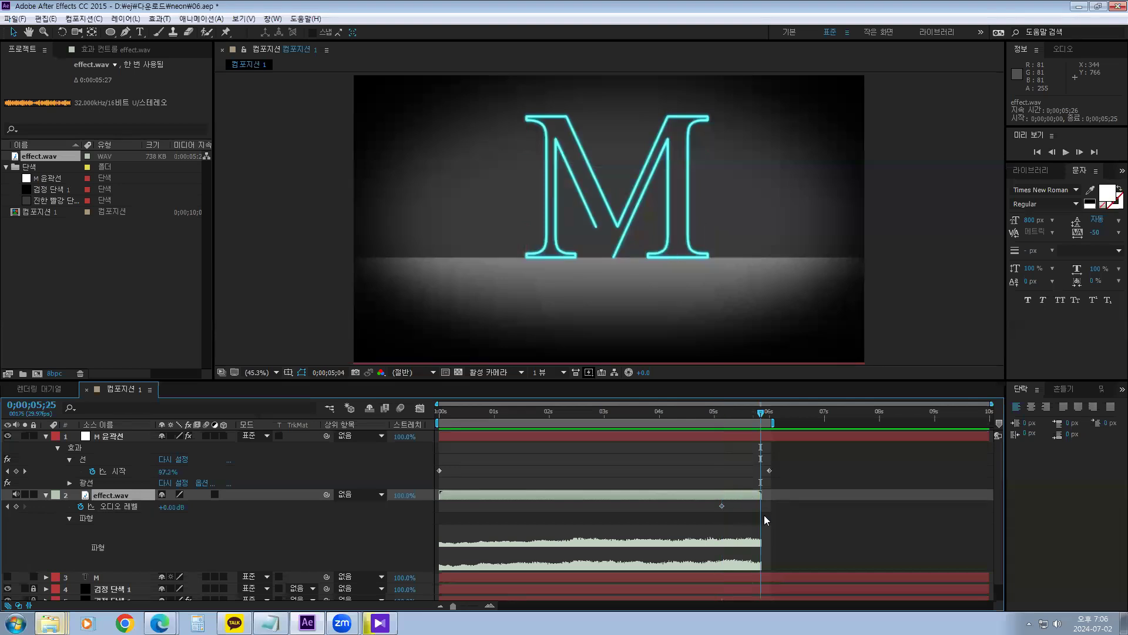
drag(168, 507, 143, 499)
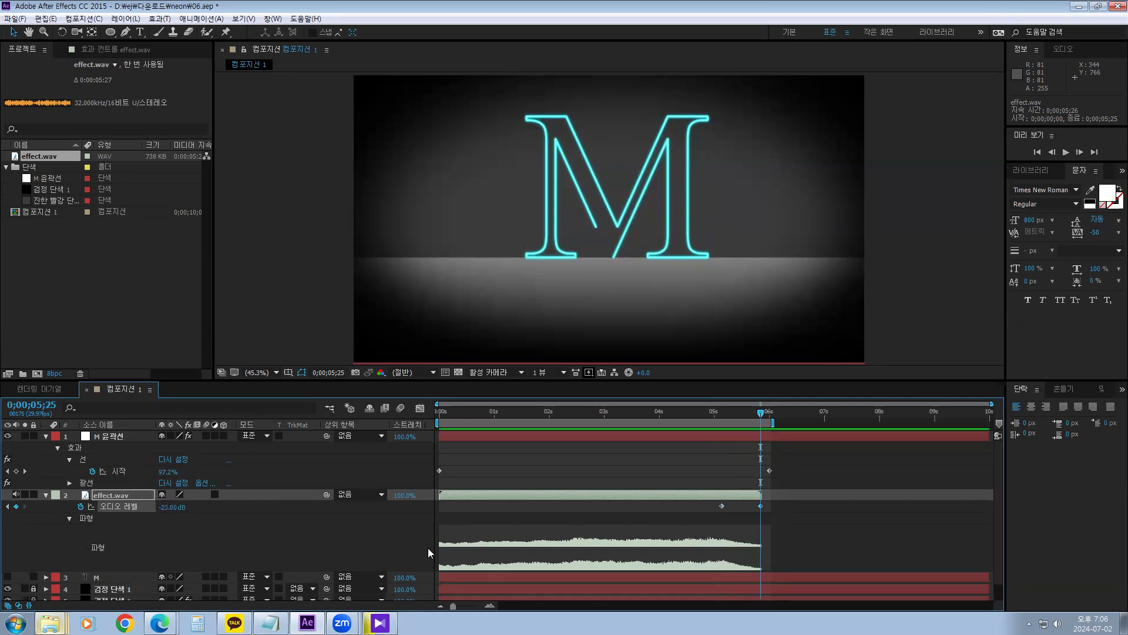
Fade in effect.wav by keyframing its audio level from -16 dB at 0 seconds to +10 dB at 0;00;00;20.
drag(762, 418, 439, 414)
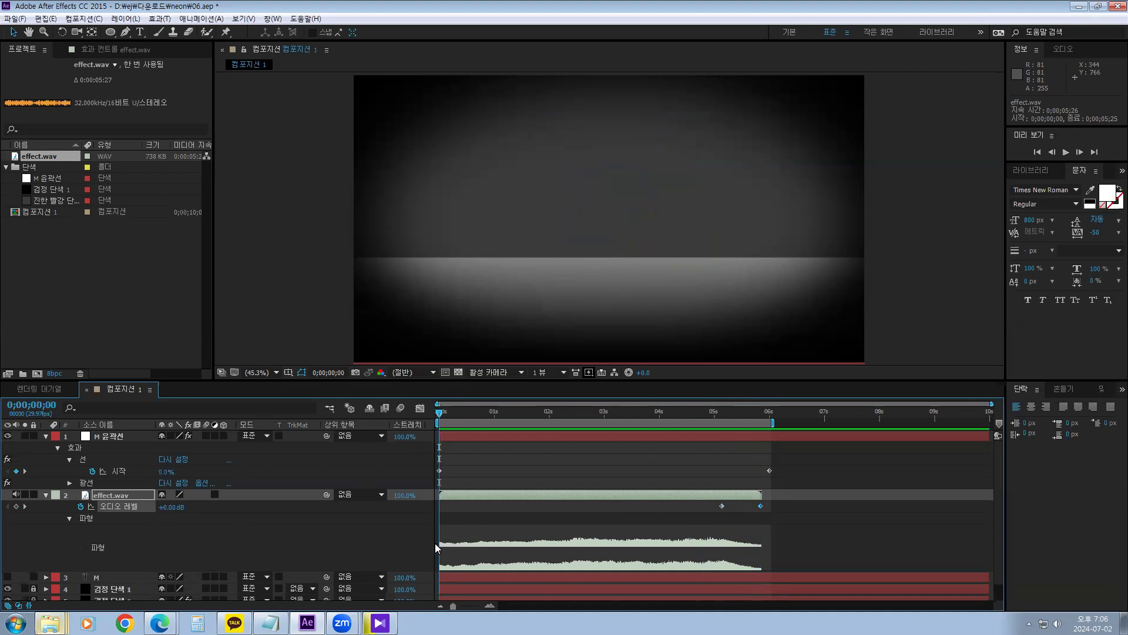
click(16, 507)
drag(161, 508, 151, 507)
drag(442, 415, 476, 415)
drag(170, 506, 184, 506)
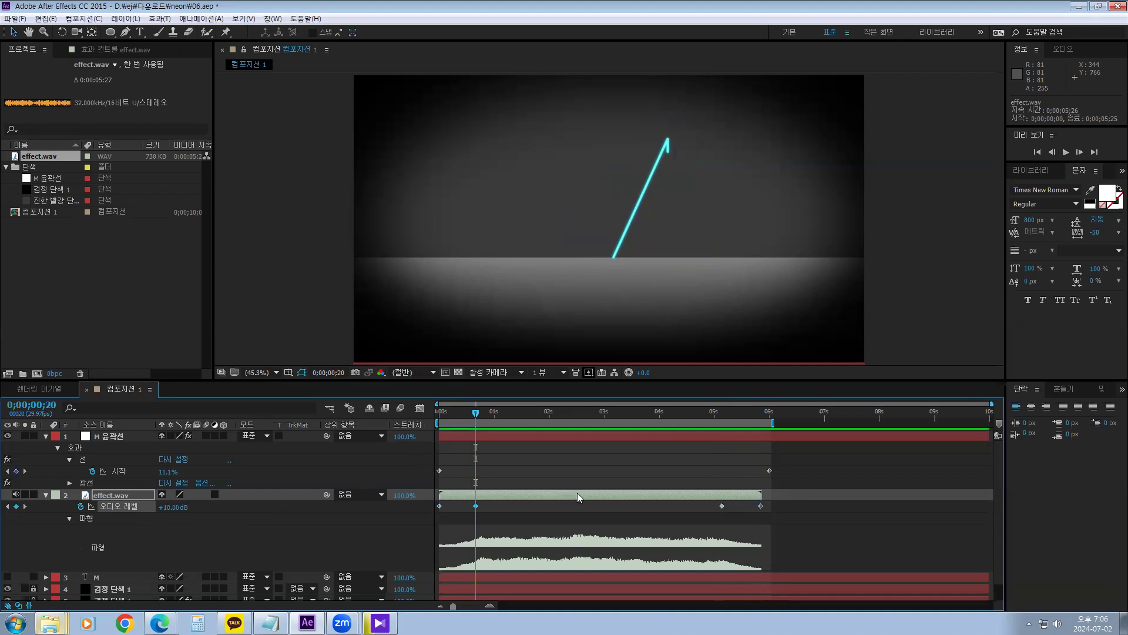
Shift the effect.wav layer to start at 0;00;00;02 and preview the M animation with sound from the beginning.
drag(577, 492, 579, 491)
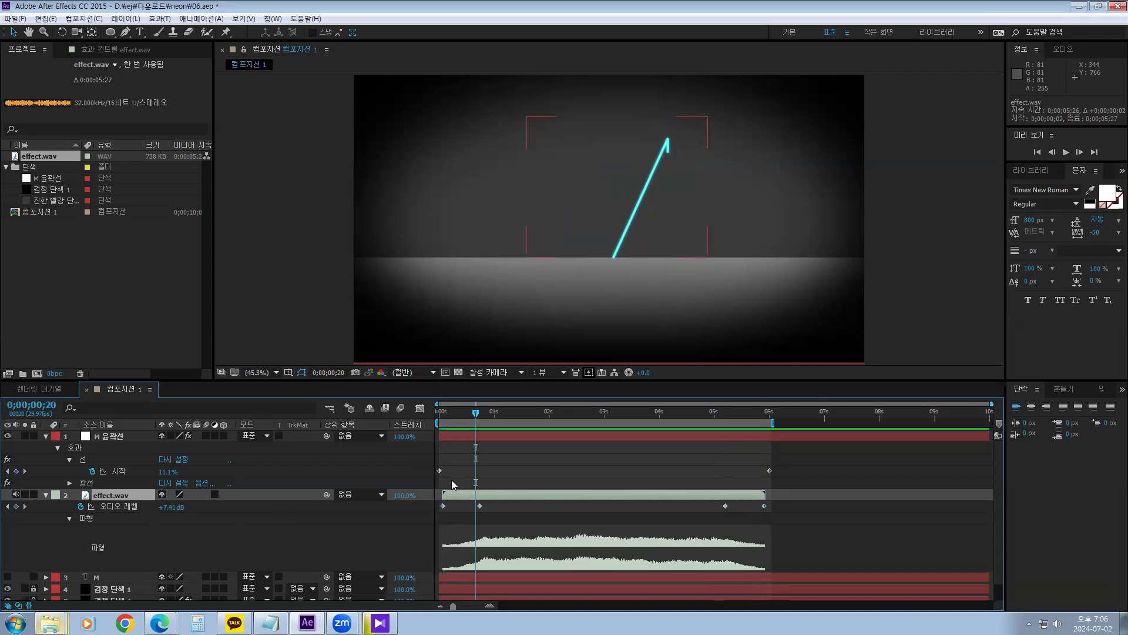
key(space)
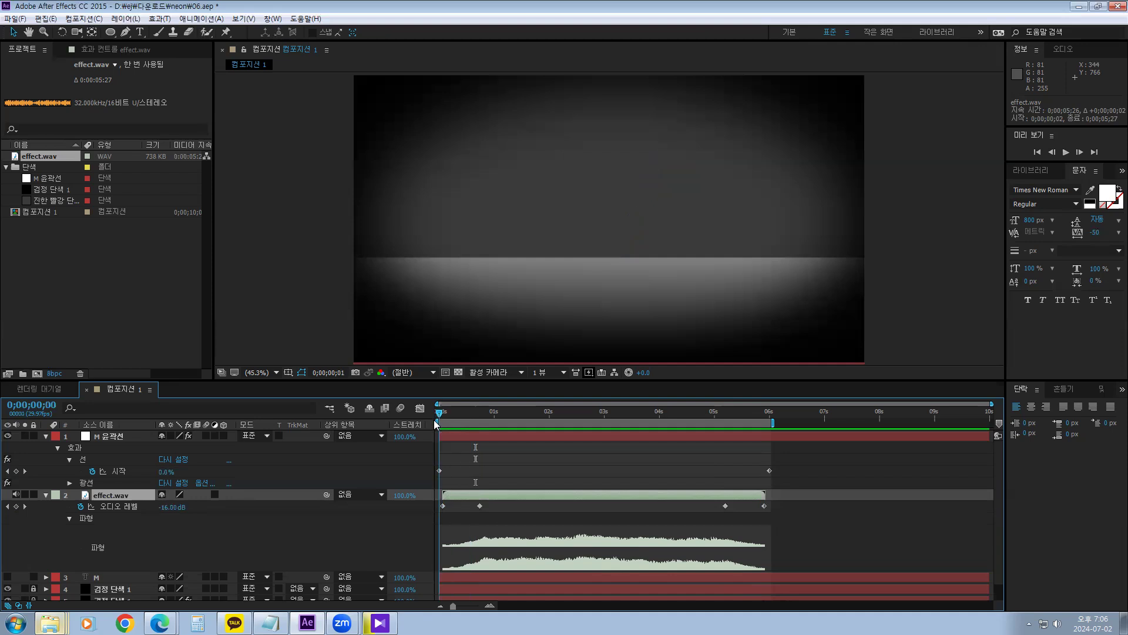
mouse_move(492, 421)
mouse_down()
mouse_move(767, 426)
mouse_move(374, 459)
mouse_up()
key(space)
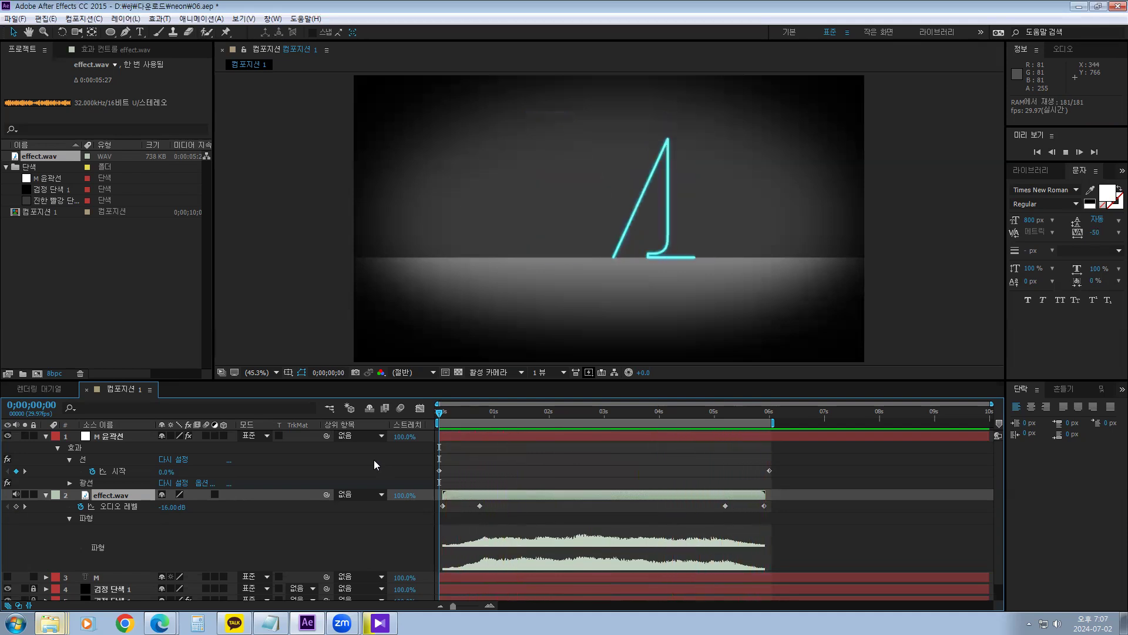
key(space)
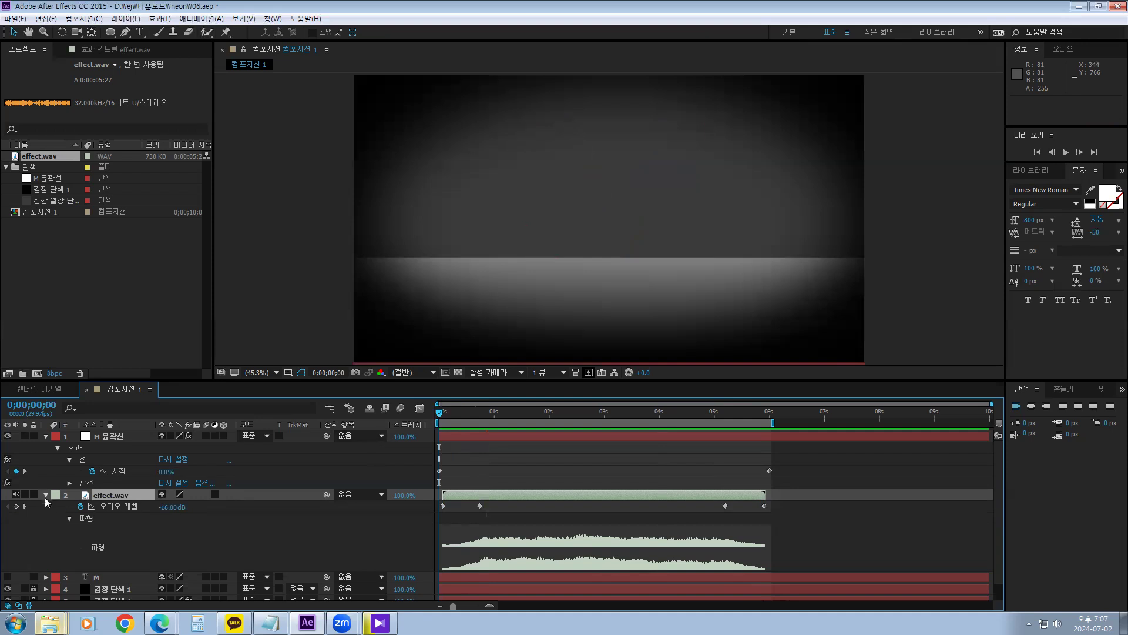
click(46, 494)
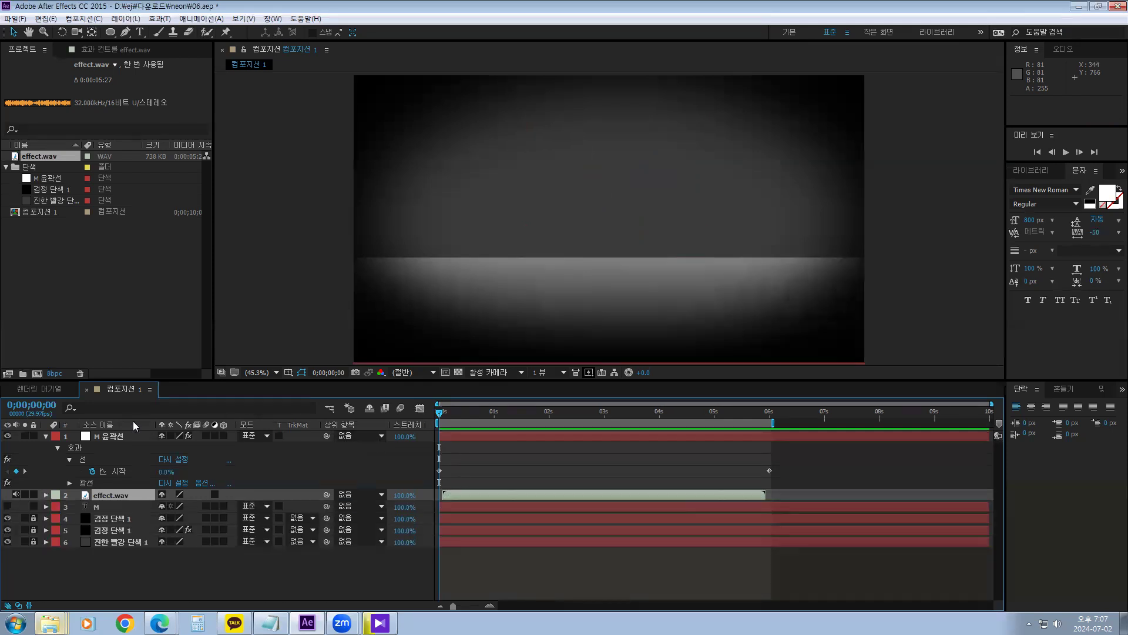
Scrub the composition to about 0;00;04;28 and play the reference video 네온글자.mov to examine the M's floor reflection.
mouse_move(439, 415)
mouse_down()
mouse_move(734, 427)
mouse_move(711, 430)
mouse_up()
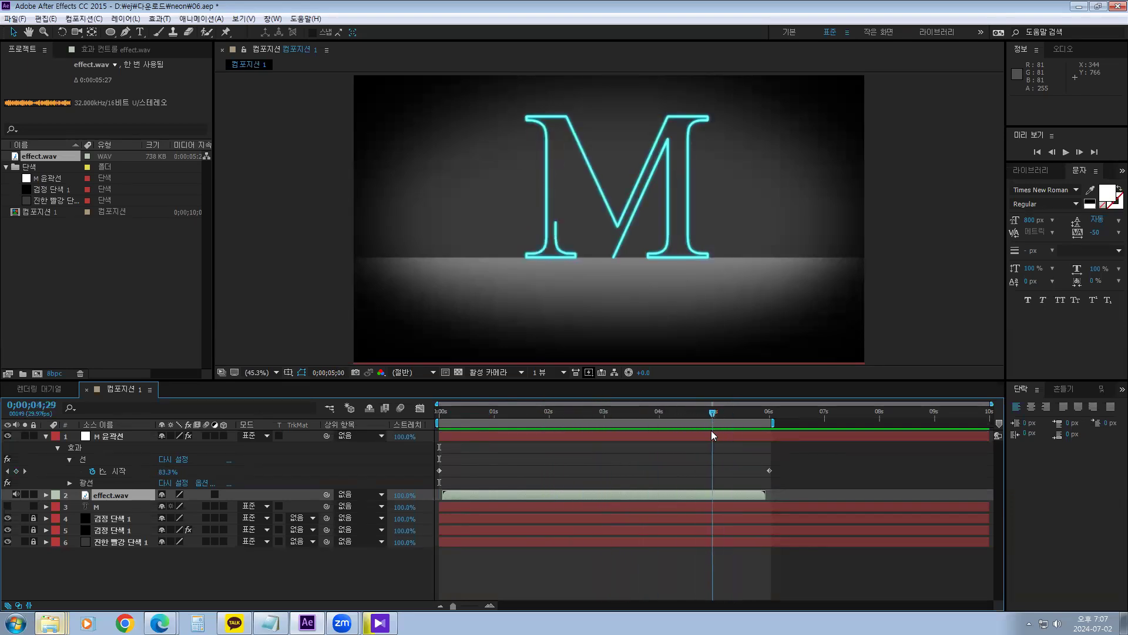
mouse_move(380, 623)
click(376, 582)
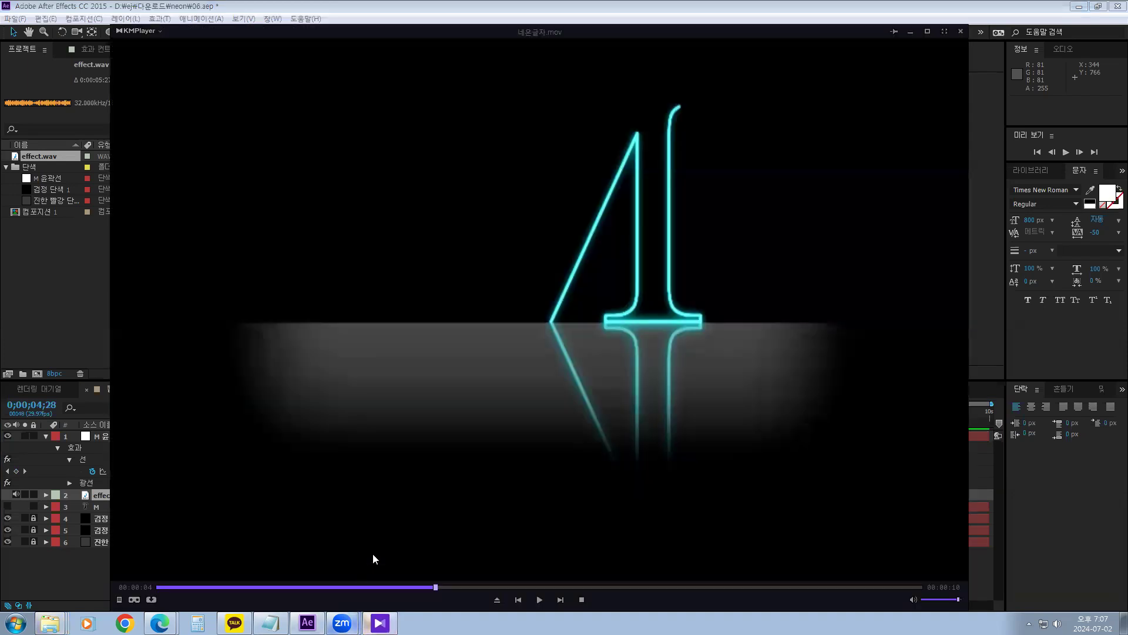
click(527, 599)
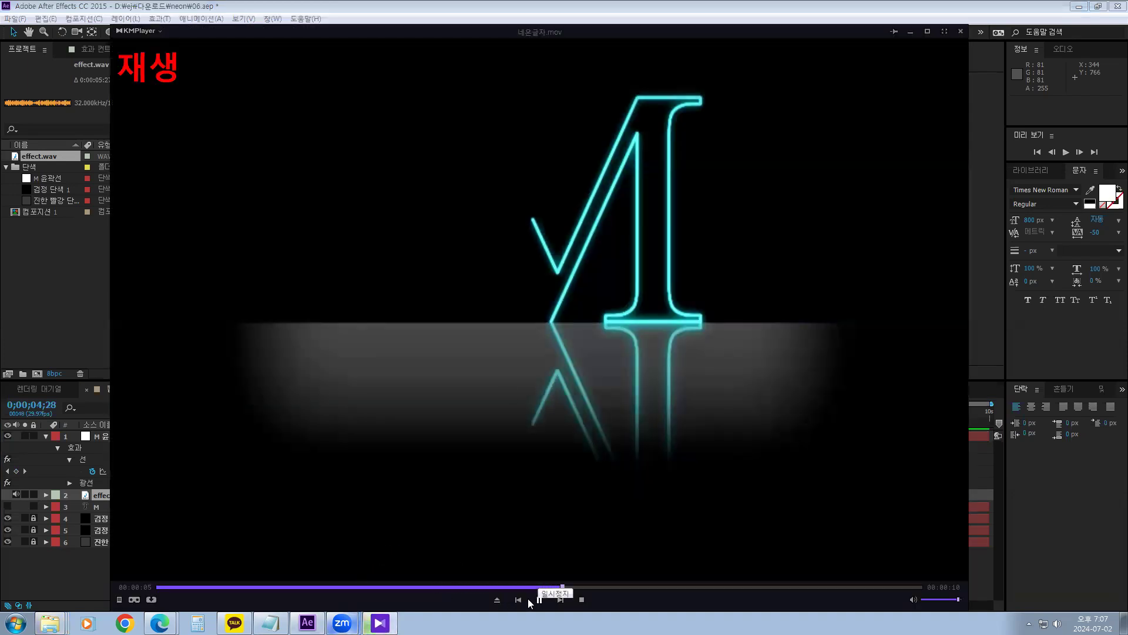
click(527, 598)
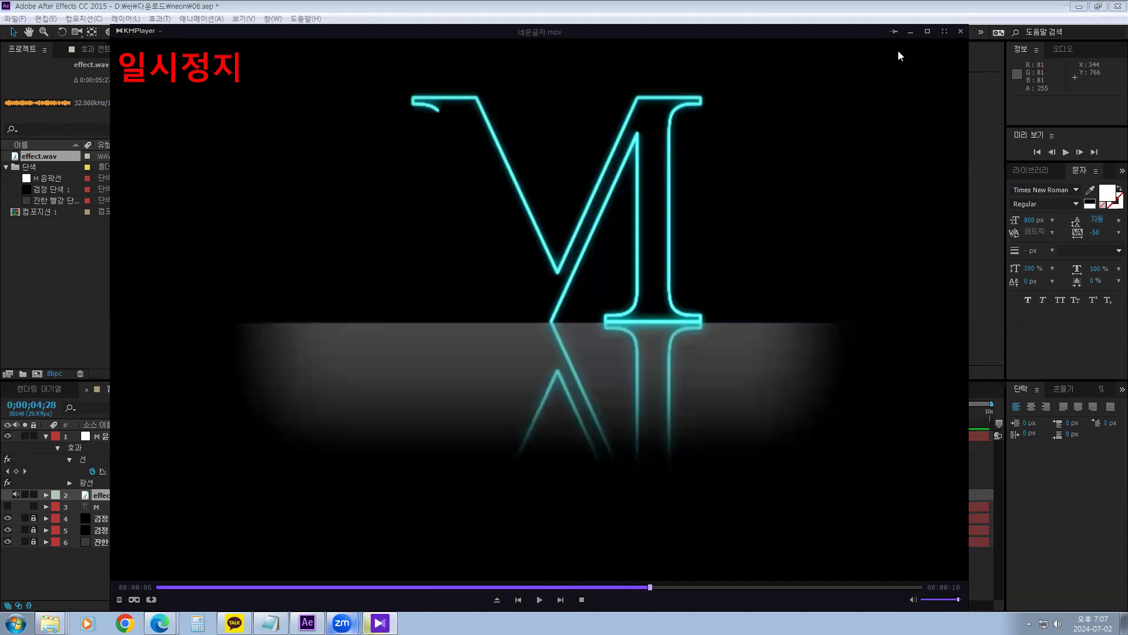
click(910, 32)
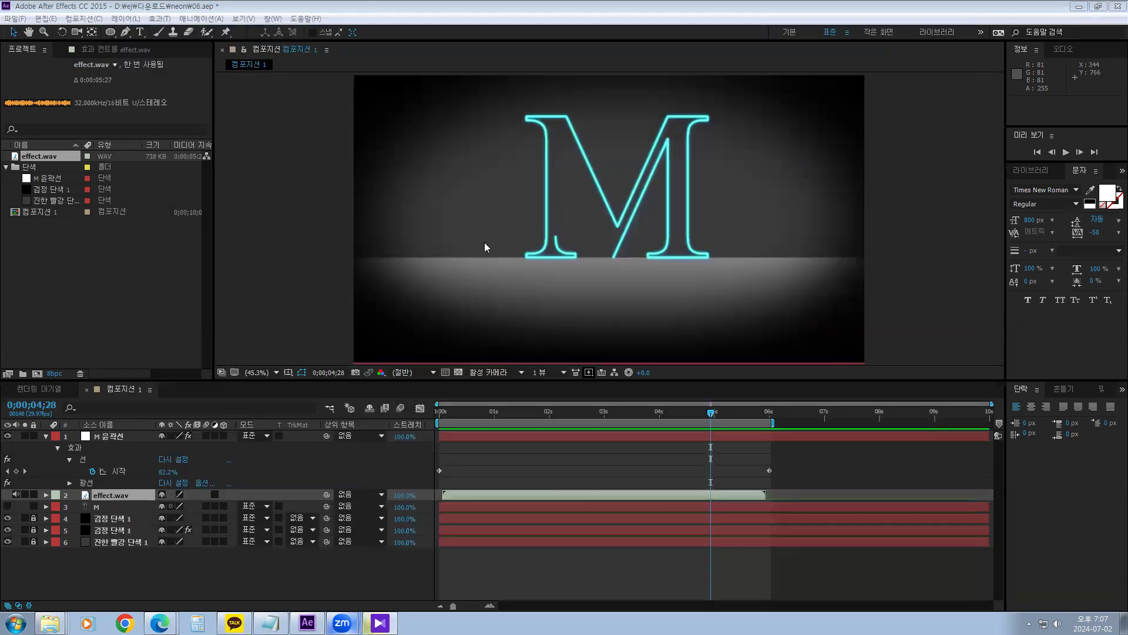
Duplicate the M 윤곽선 layer and show the scale (비율) property of the lower copy.
click(112, 438)
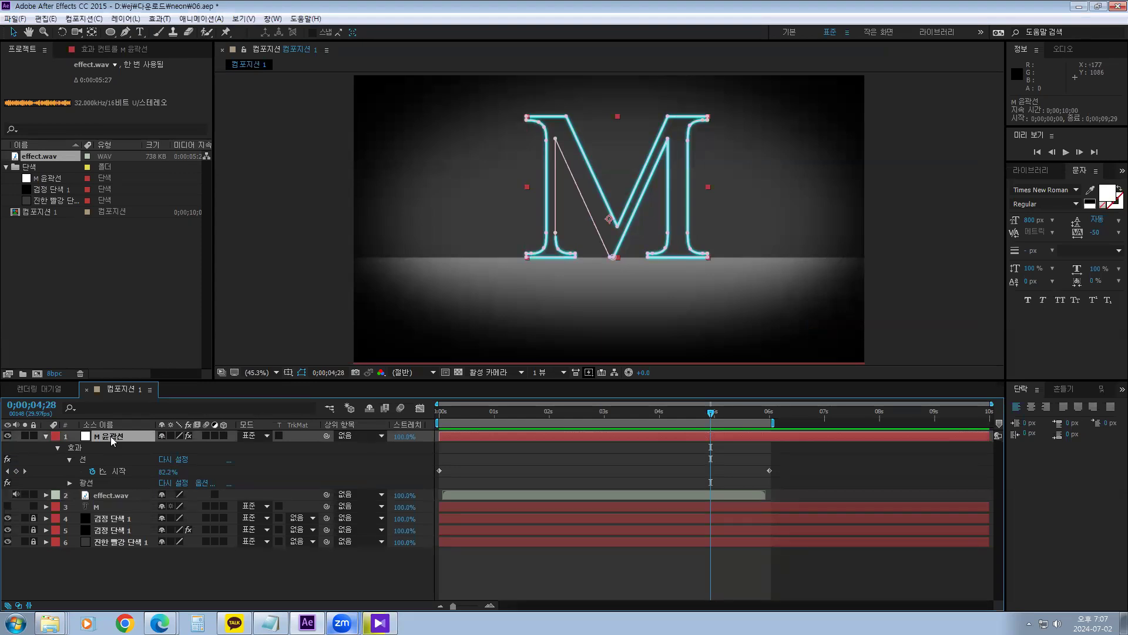
key(ctrl+d)
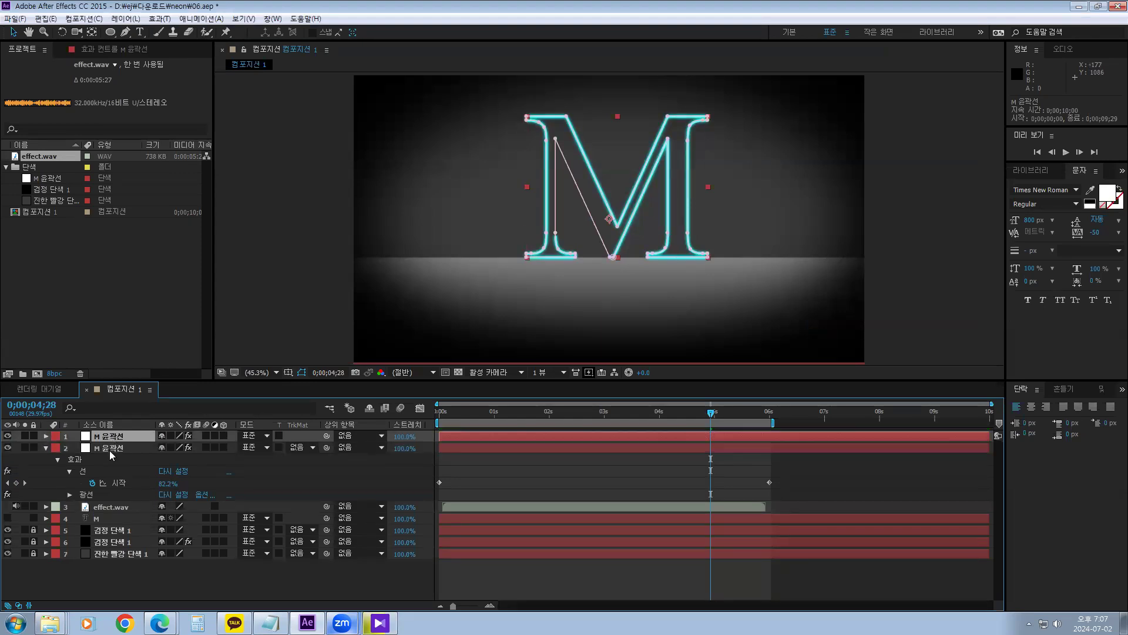
click(110, 449)
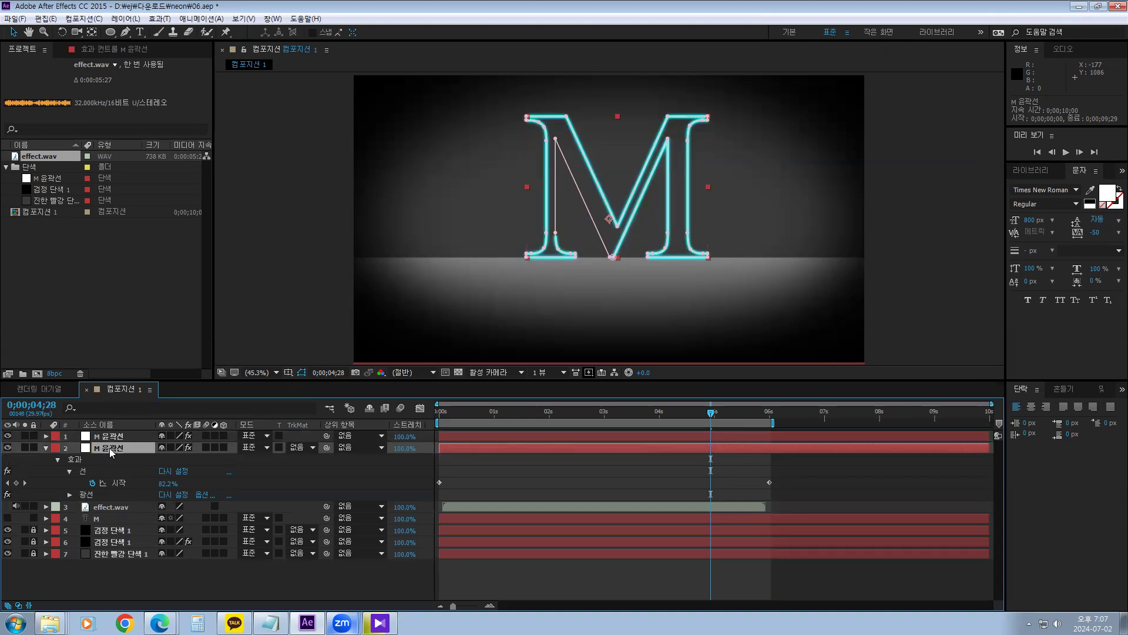
click(108, 437)
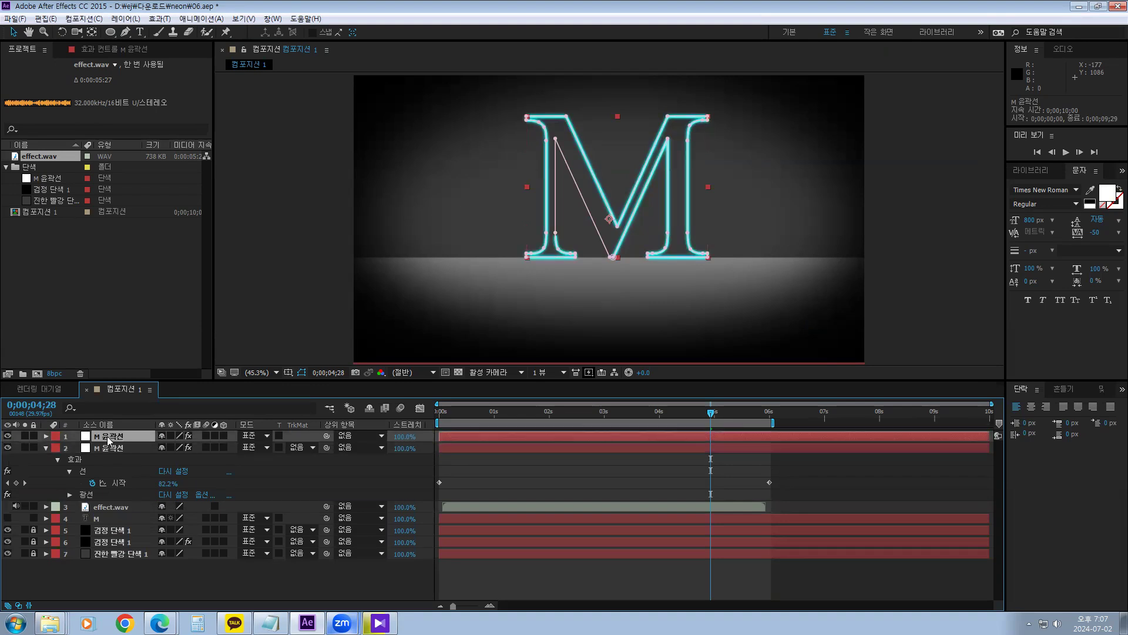
click(109, 449)
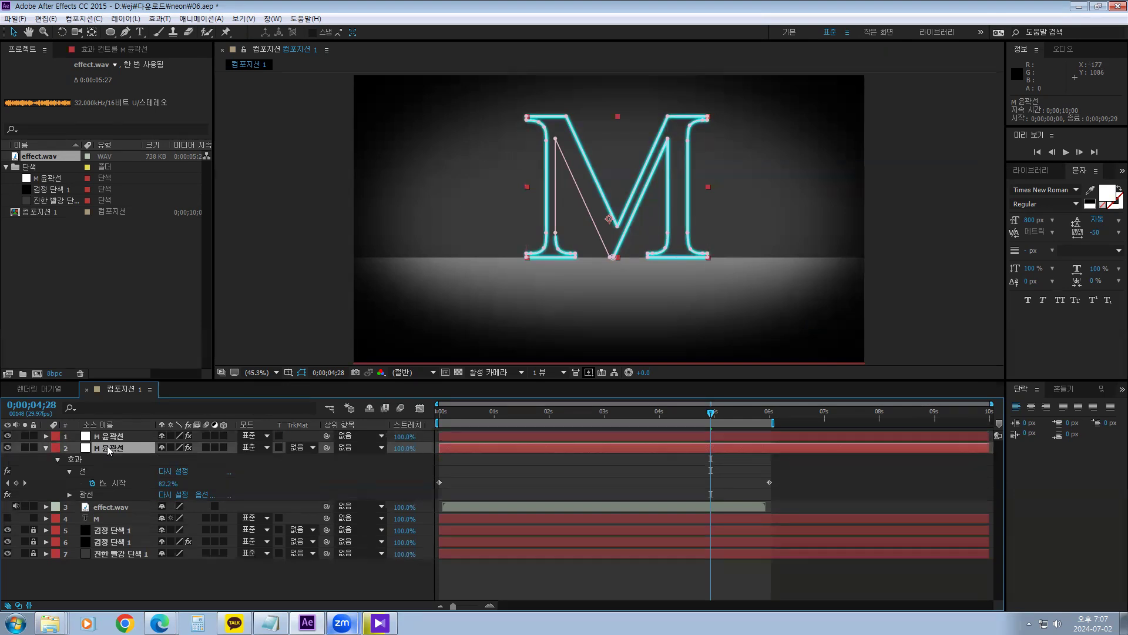
key(s)
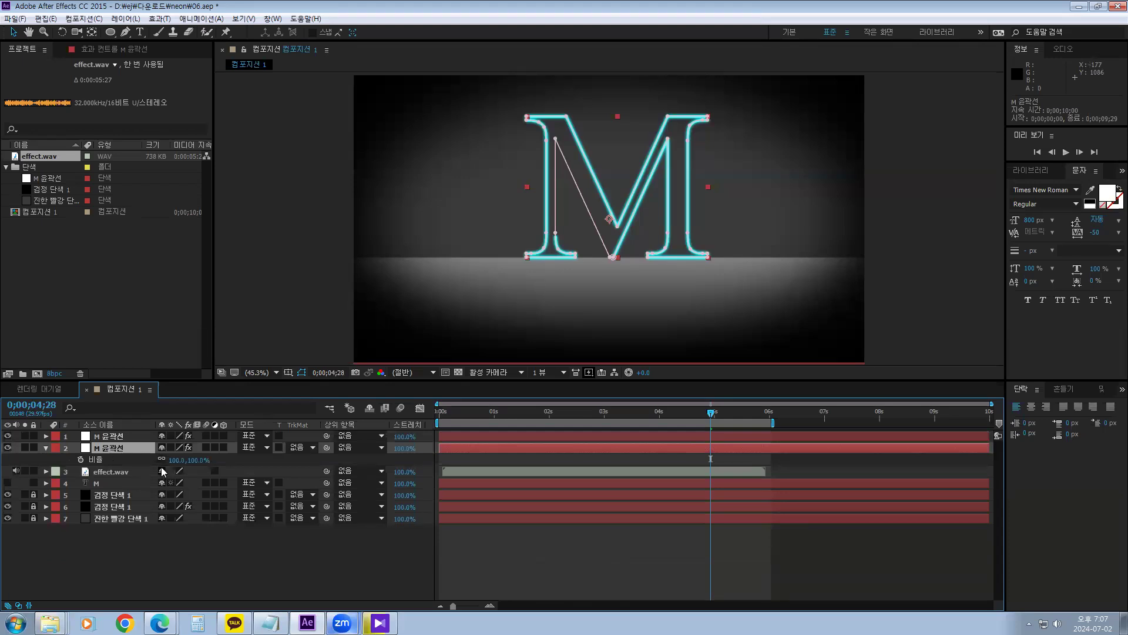
Flip the lower M 윤곽선 copy vertically to a scale of about 100, -92% and undo the stray mask path edit.
drag(617, 117, 596, 301)
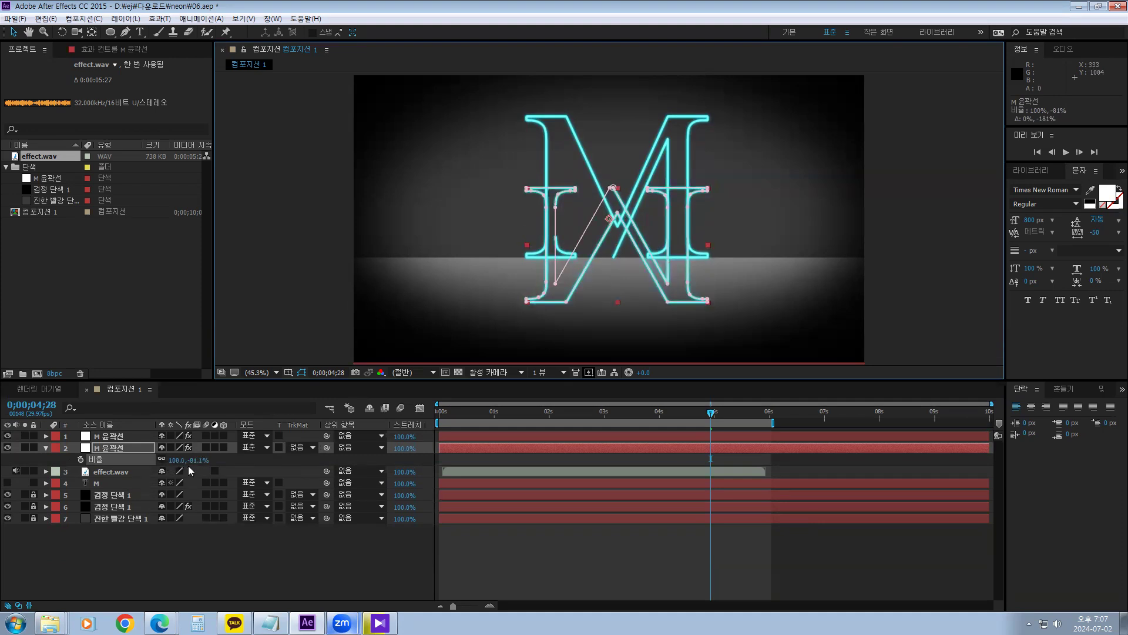
mouse_move(618, 302)
mouse_down()
mouse_move(619, 311)
mouse_move(536, 336)
mouse_move(621, 315)
mouse_move(623, 331)
mouse_move(621, 313)
mouse_up()
drag(698, 187, 698, 210)
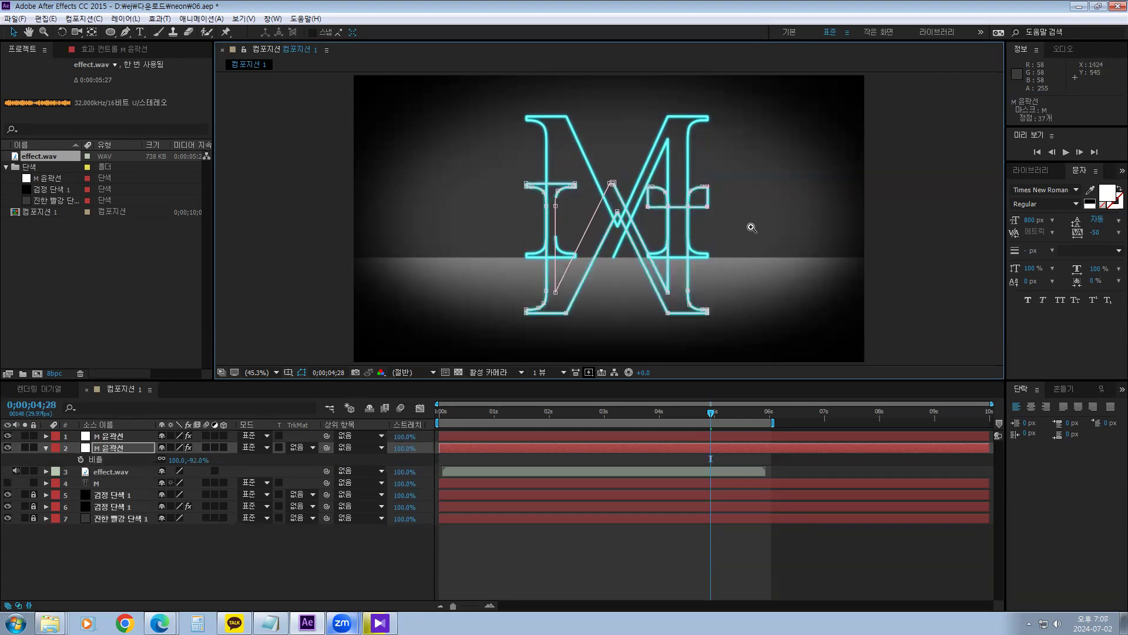
key(ctrl+z)
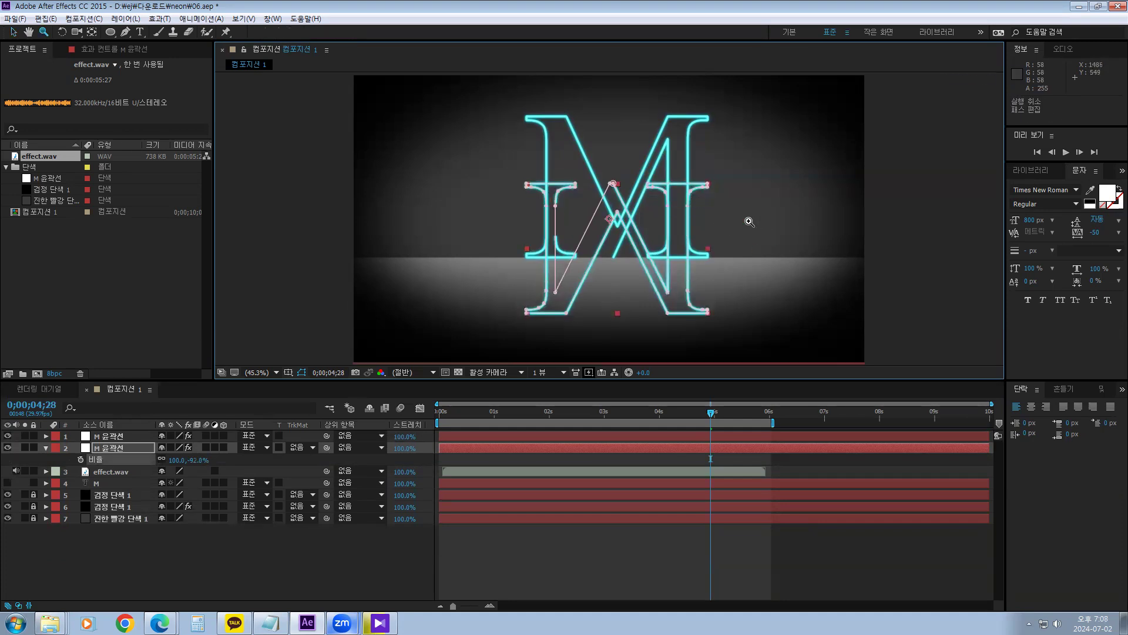
Move the flipped M copy straight down to position 960, 820 so that its serifs meet the feet of the original letter.
key(shift+Down)
key(shift+Down)
key(shift+Down)
key(shift+Down)
key(shift+Down)
key(shift+Down)
key(shift+Down)
key(shift+Down)
key(shift+Down)
key(shift+Down)
key(shift+Down)
key(shift+Down)
key(shift+Down)
key(shift+Down)
key(shift+Down)
key(shift+Down)
key(shift+Down)
key(shift+Down)
key(shift+Down)
key(shift+Down)
key(shift+Down)
key(shift+Down)
key(shift+Down)
key(shift+Down)
key(shift+Down)
key(shift+Down)
key(shift+Down)
key(shift+Down)
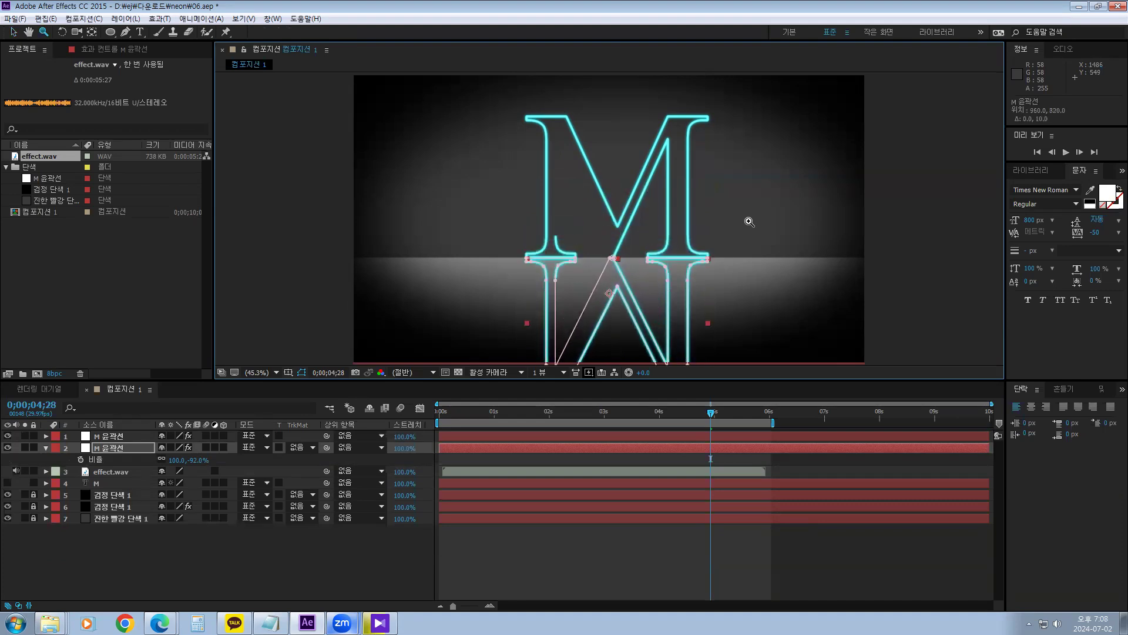
key(v)
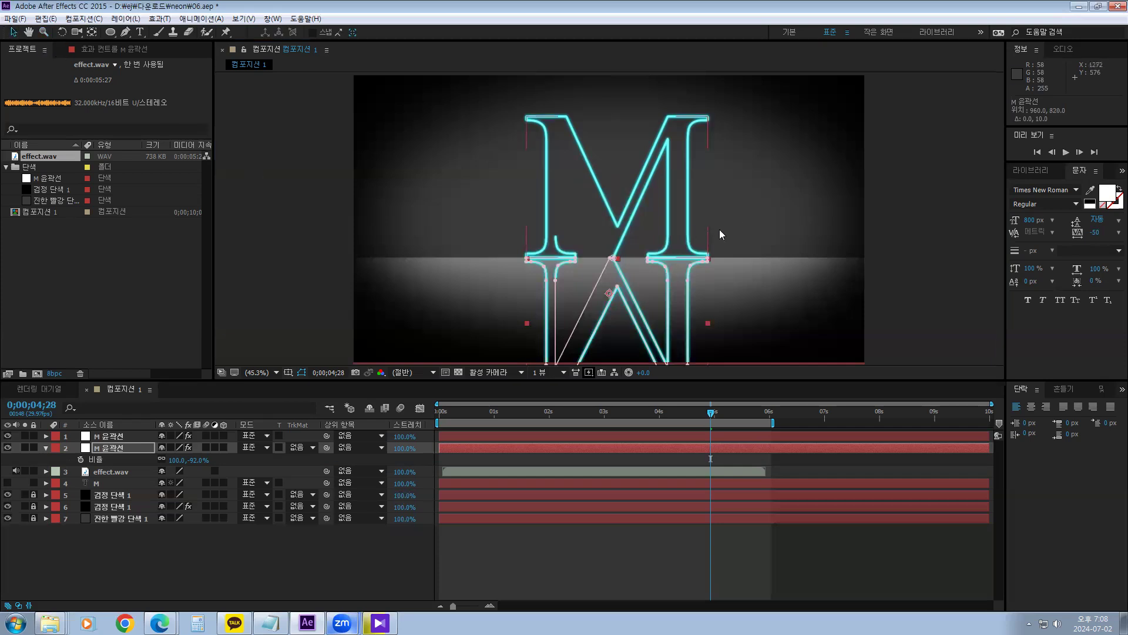
Check the mirrored letter at 0;00;05;21 and delete the flipped lower M 윤곽선 copy.
click(911, 216)
mouse_move(711, 412)
mouse_down()
mouse_move(477, 423)
mouse_move(754, 426)
mouse_up()
click(117, 437)
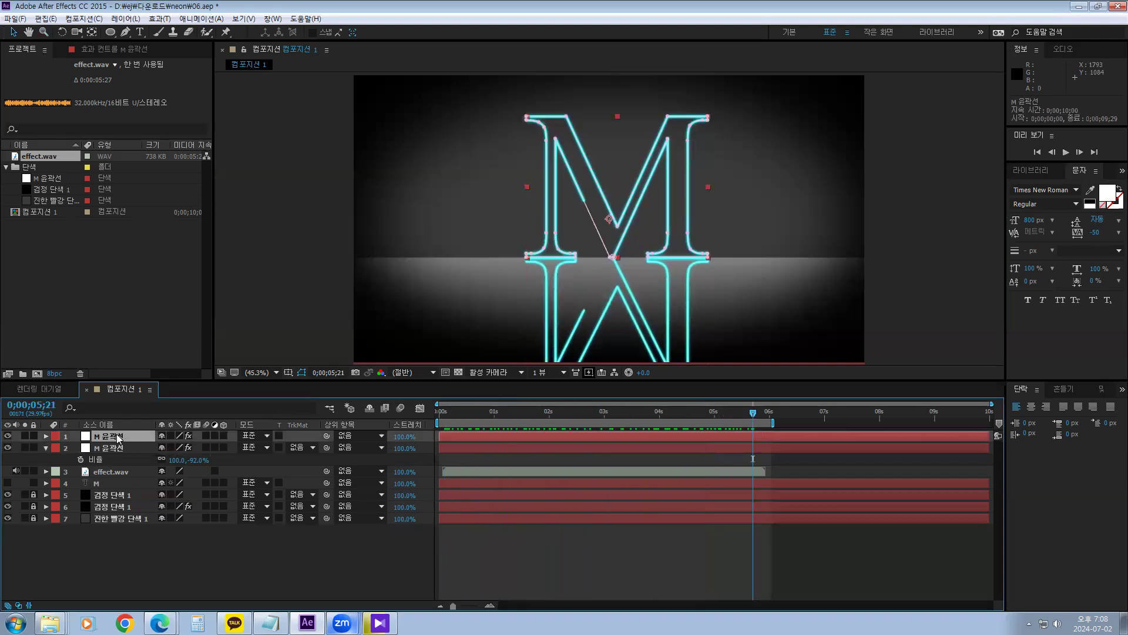
key(Delete)
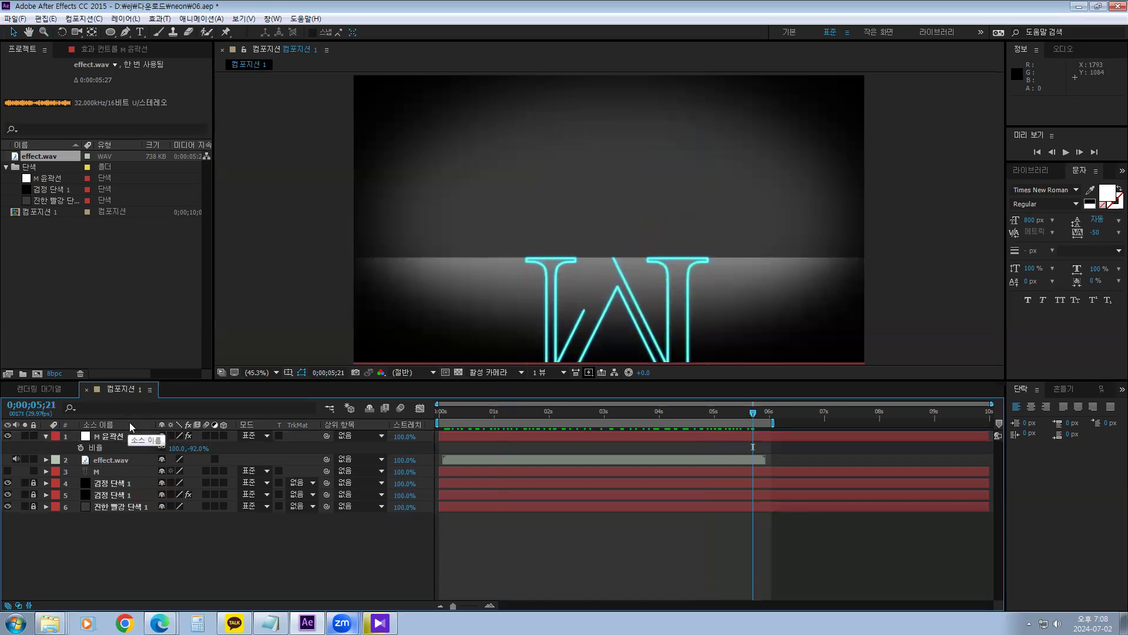
key(ctrl+z)
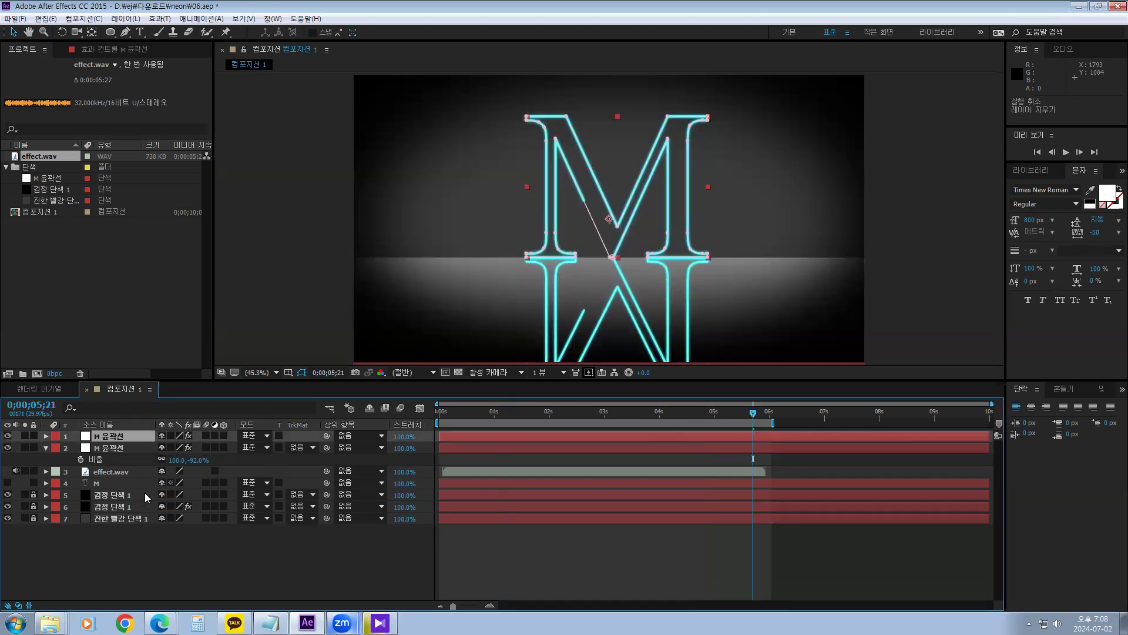
key(ctrl+z)
click(130, 561)
click(116, 451)
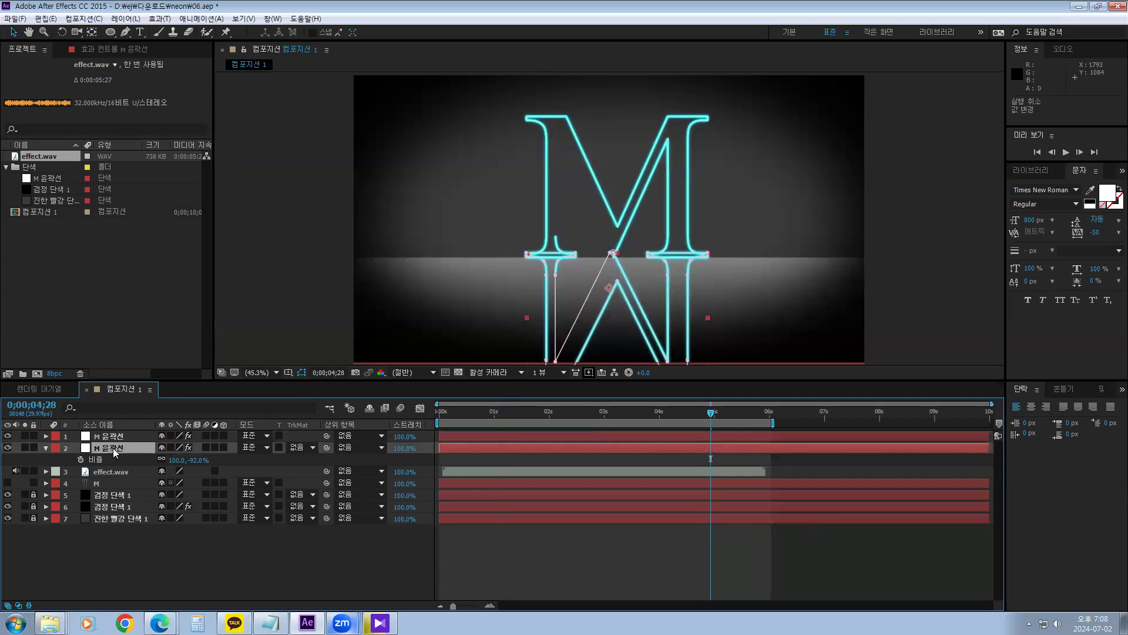
key(Delete)
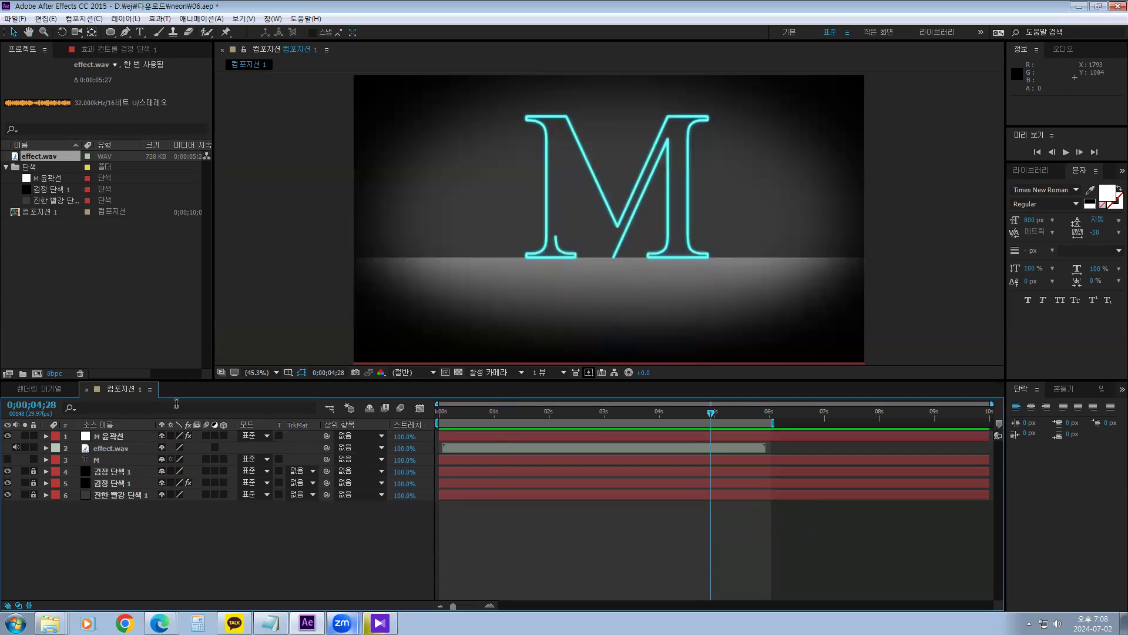
Duplicate the M 윤곽선 layer again and set the lower copy's scale (비율) to -100, -100%.
click(114, 438)
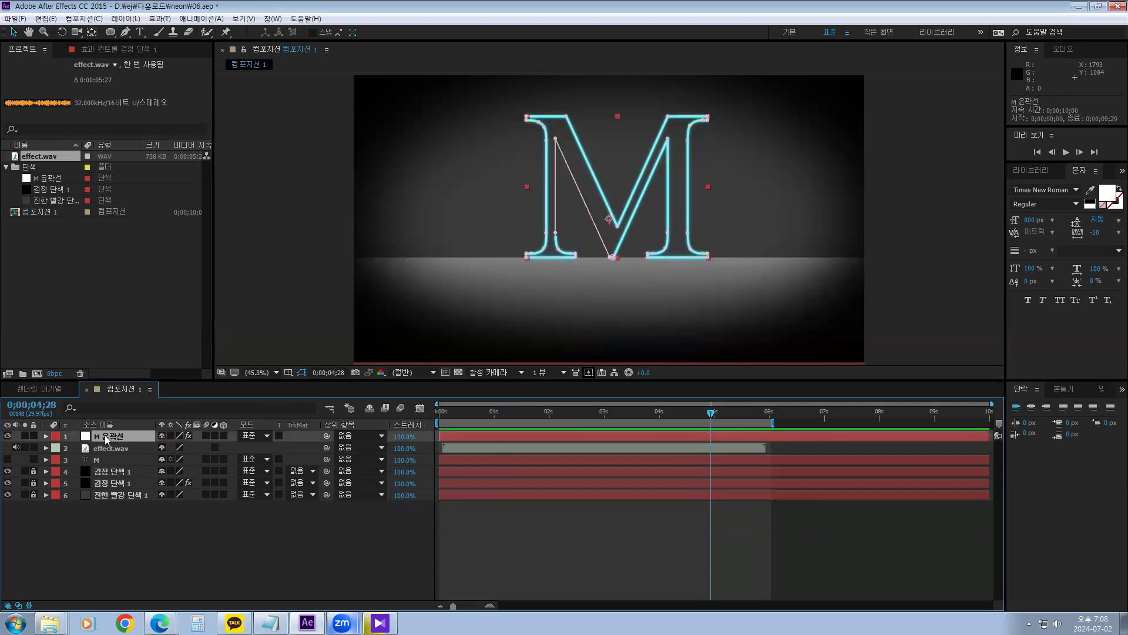
key(ctrl+d)
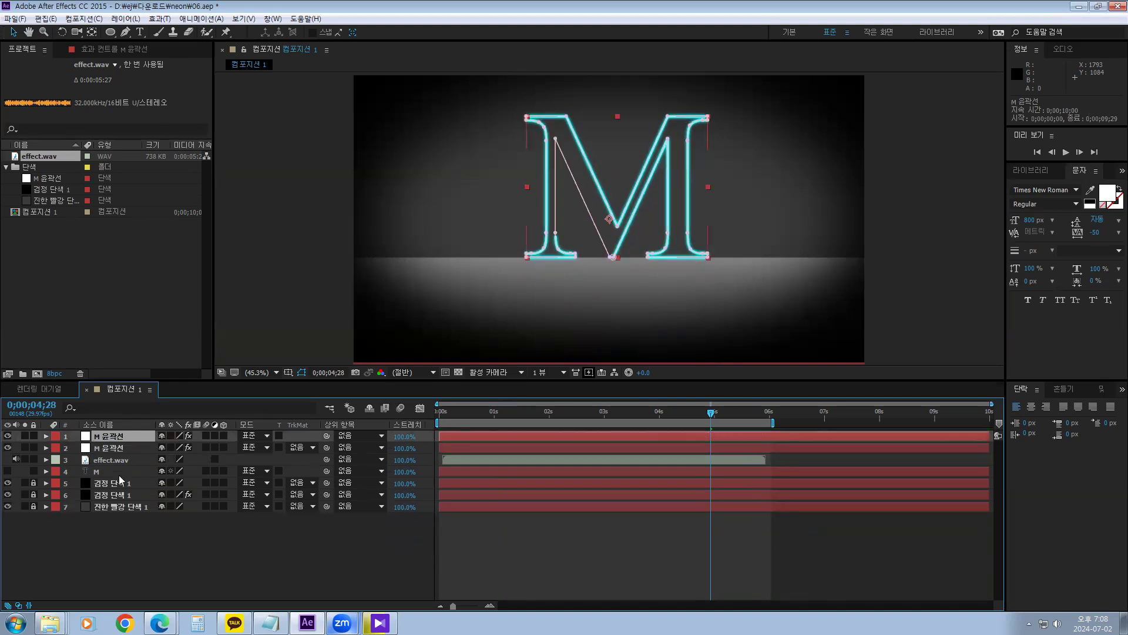
click(114, 448)
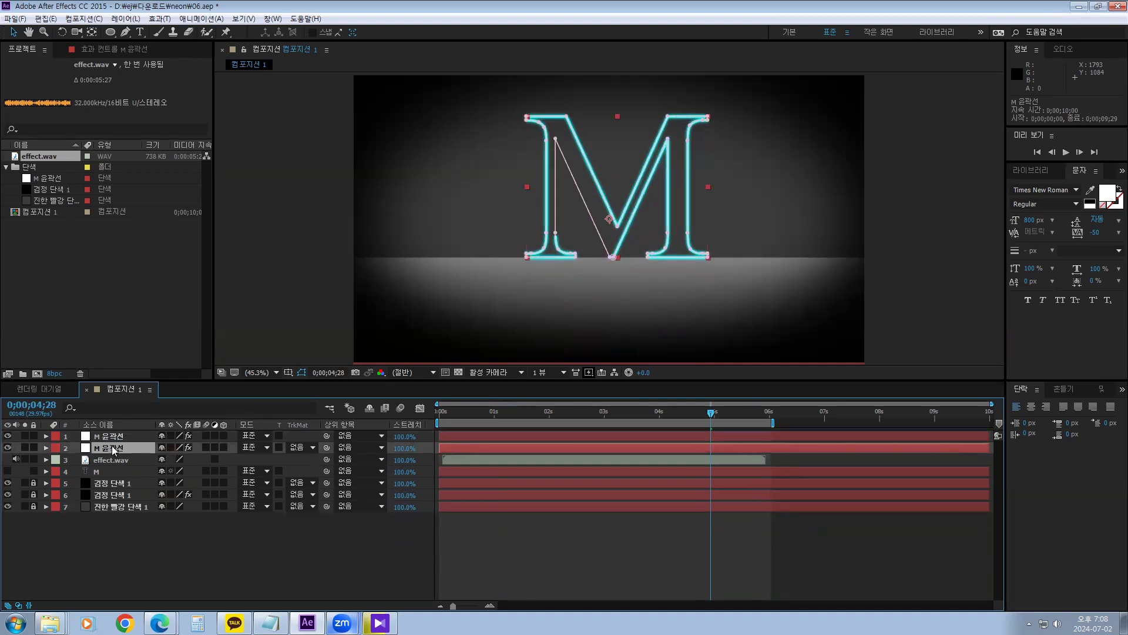
key(s)
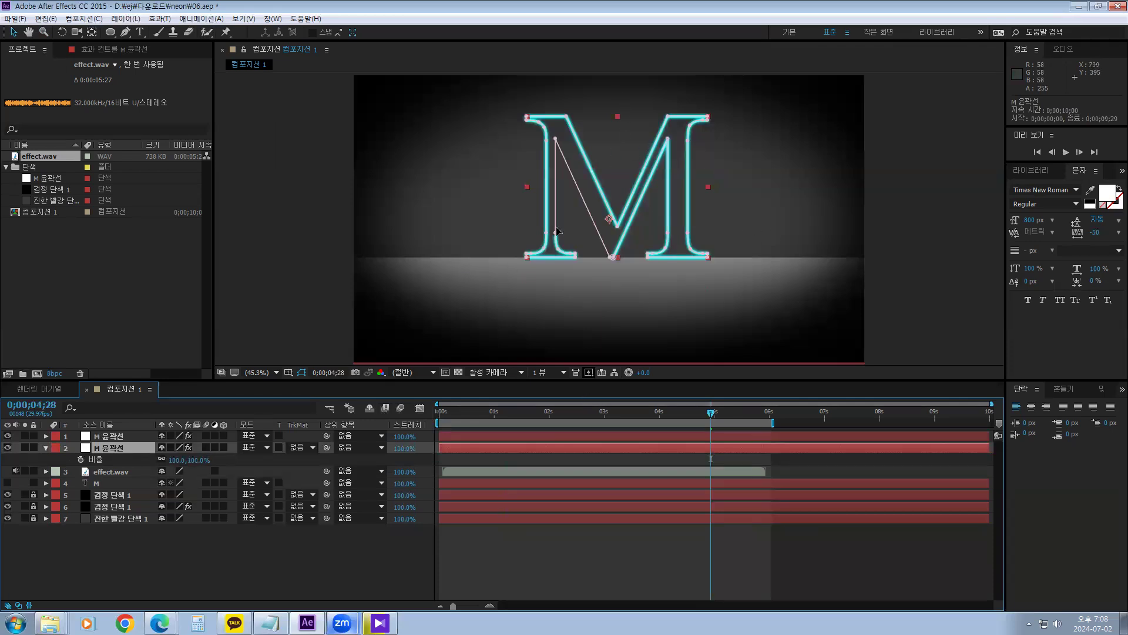
click(197, 460)
click(193, 460)
text(-)
key(Return)
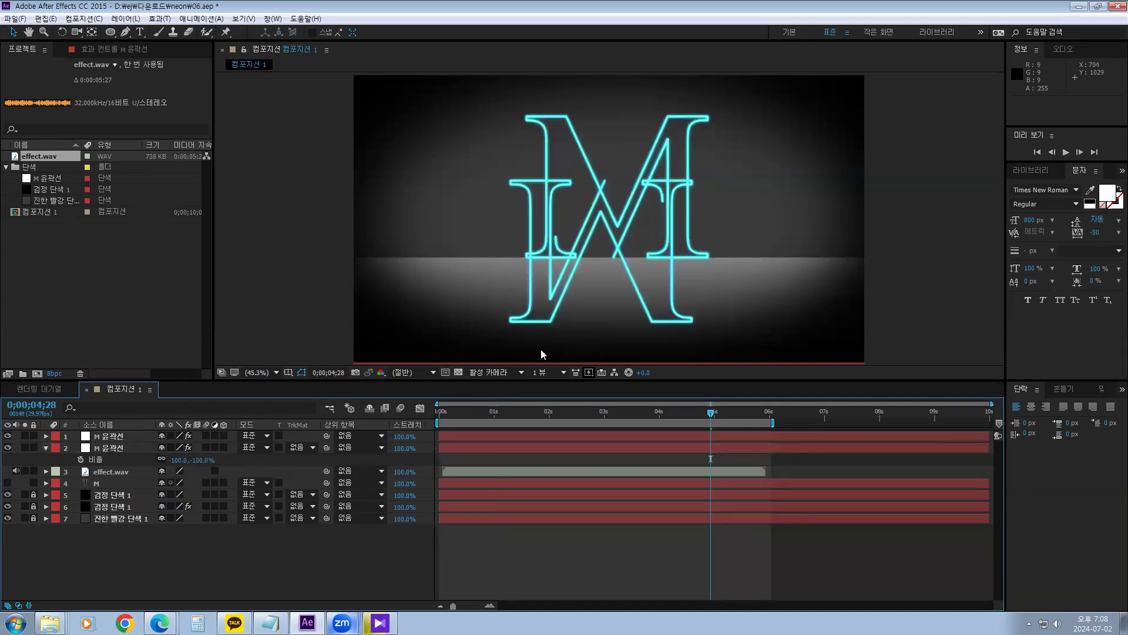
drag(540, 205, 487, 223)
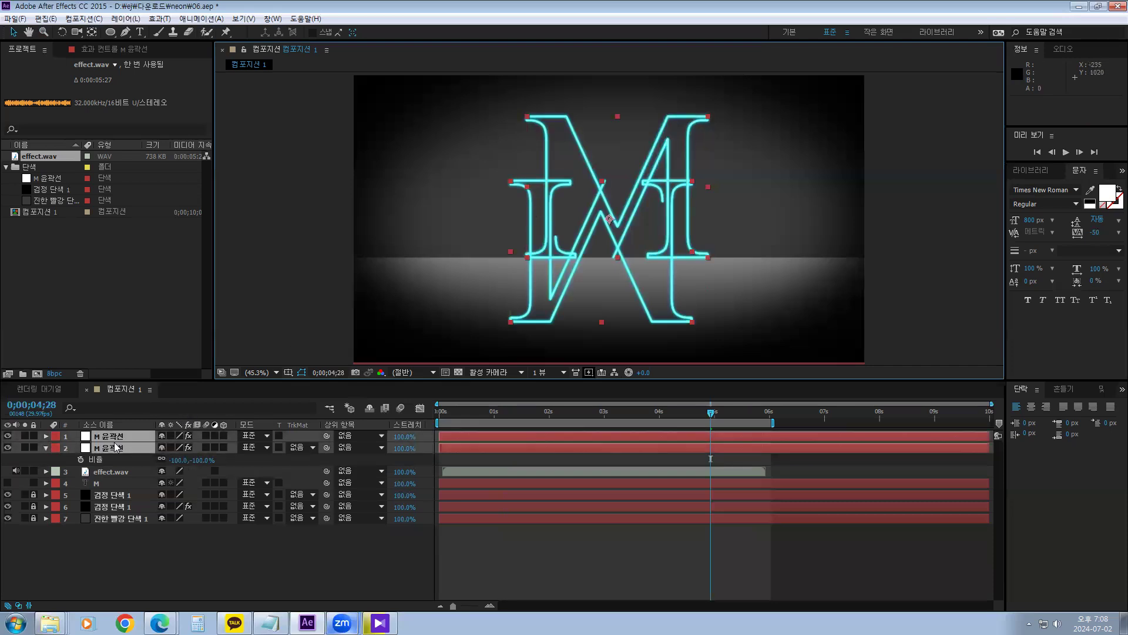
click(107, 529)
click(112, 449)
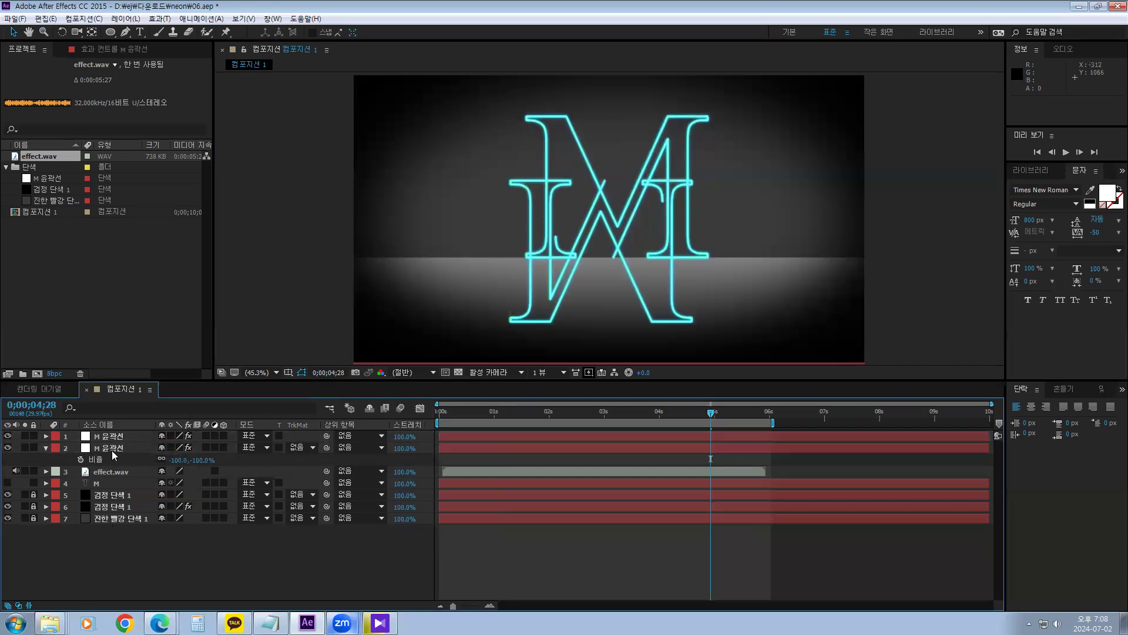
drag(558, 198, 576, 234)
key(Delete)
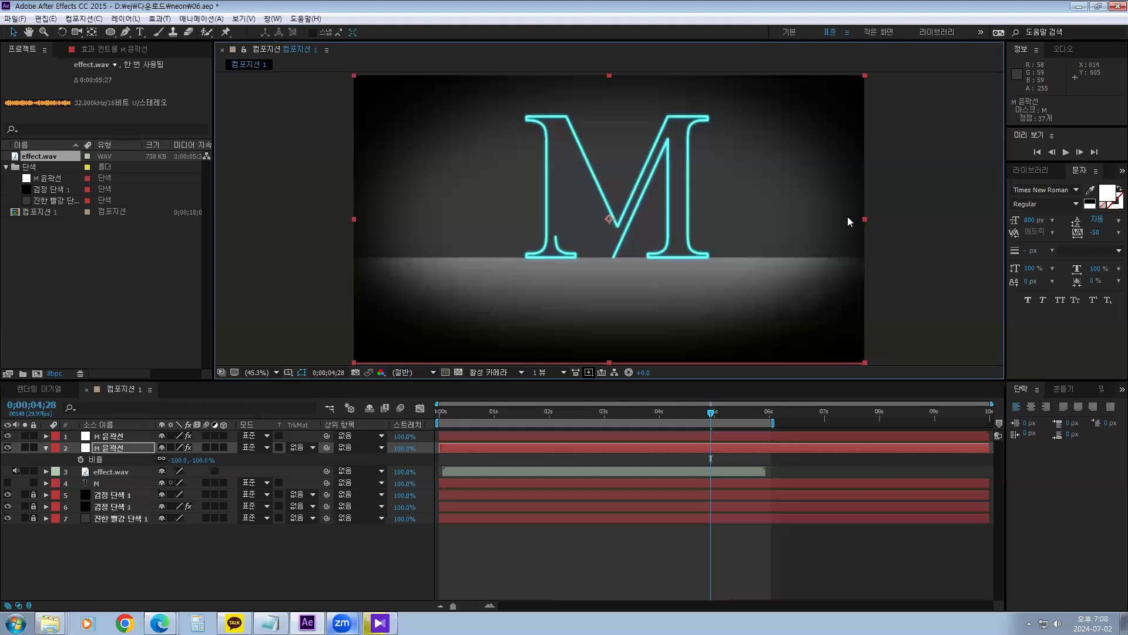
key(ctrl+z)
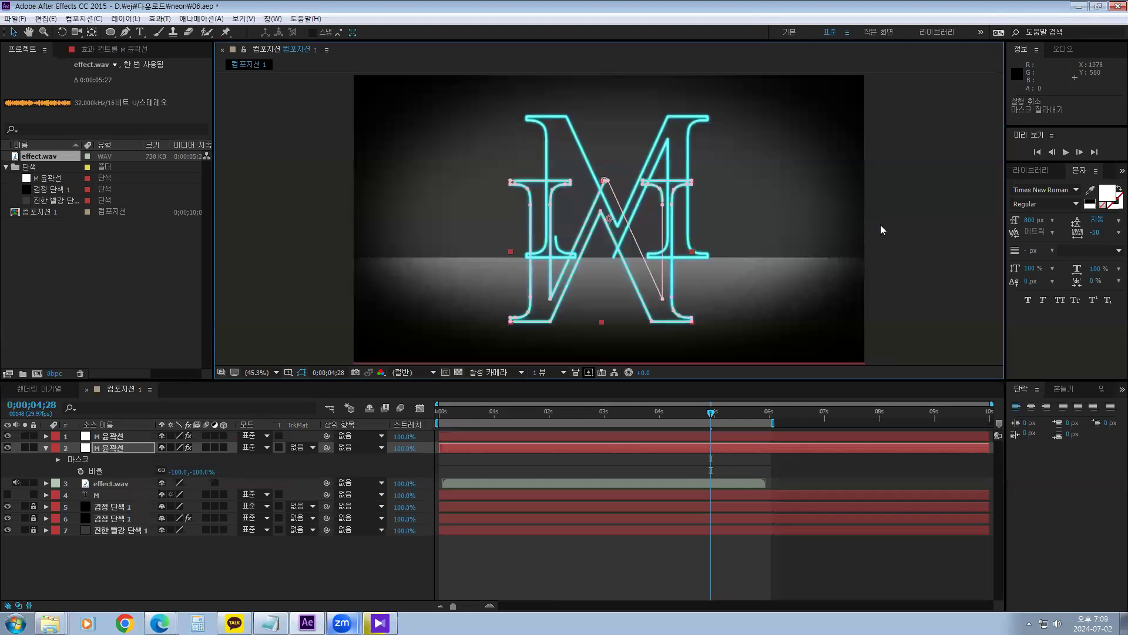
Move the flipped lower M 윤곽선 copy straight down to position 960, 828, beneath the original letter's feet.
click(108, 449)
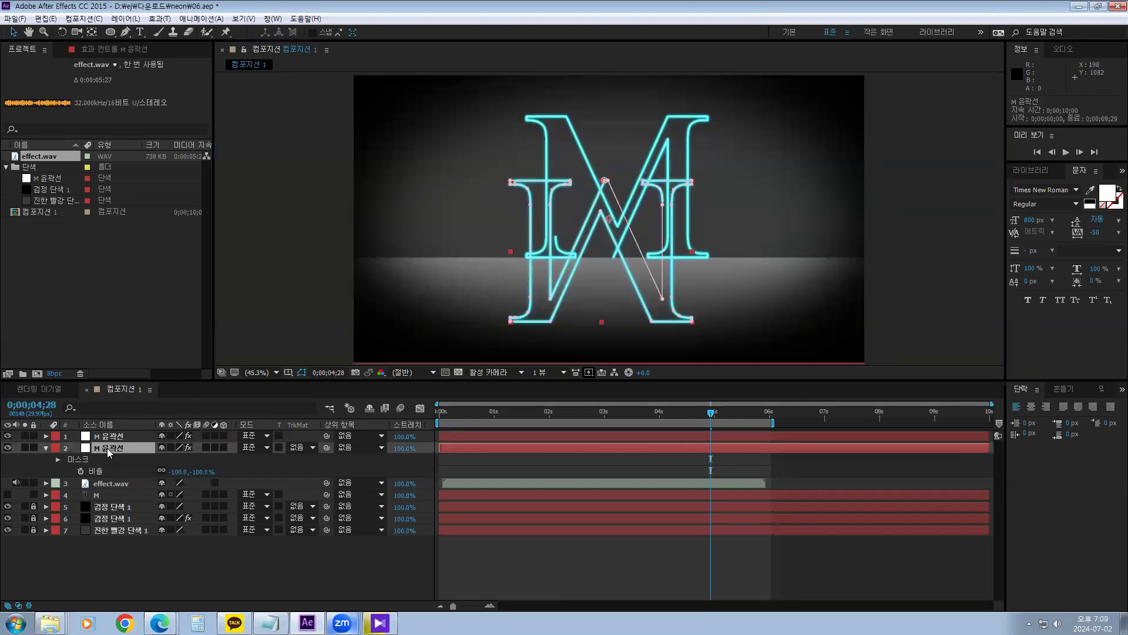
key(shift+Down)
key(shift+Down)
key(shift+Down)
key(shift+Down)
key(shift+Down)
key(shift+Down)
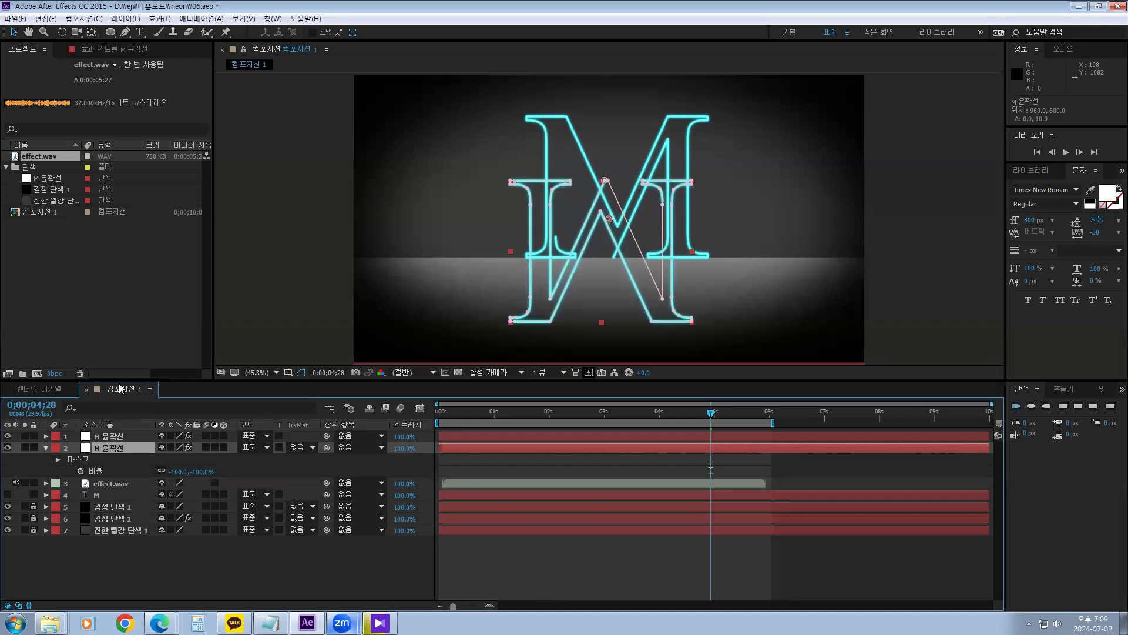
key(shift+Down)
key(shift+Down)
key(shift+Down)
key(shift+Down)
key(shift+Down)
key(shift+Down)
key(shift+Down)
key(shift+Down)
key(shift+Down)
key(shift+Down)
key(shift+Down)
key(shift+Down)
key(shift+Down)
key(shift+Down)
key(shift+Down)
key(shift+Down)
key(shift+Down)
key(shift+Down)
key(shift+Down)
key(shift+Down)
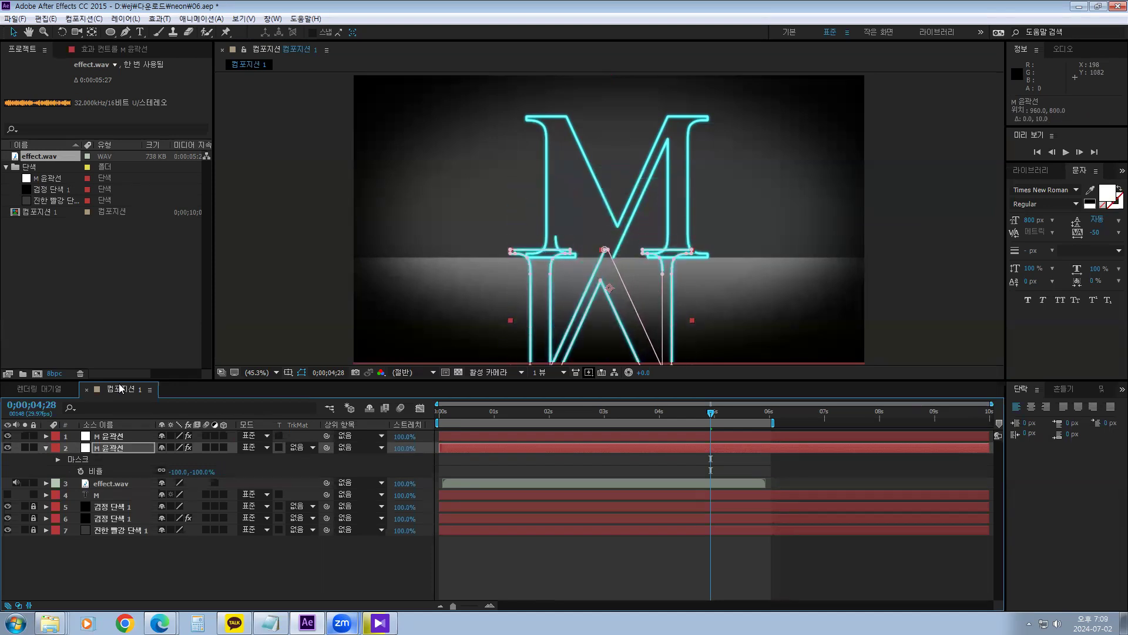
key(Down)
key(Down)
key(Down)
key(Down)
key(Down)
key(Down)
key(Down)
key(Down)
Shift the flipped M copy right to position 996, 828 and check its stroke animation at 0;00;05;12.
key(Right)
key(Right)
key(Right)
key(Right)
key(Right)
key(Right)
key(Right)
key(Right)
key(Right)
key(Right)
key(Right)
key(Right)
key(Right)
key(Right)
key(Right)
key(Right)
key(Right)
key(Right)
key(Right)
key(Right)
key(Right)
key(Right)
key(Right)
key(Right)
key(Right)
key(Right)
key(Right)
key(Right)
key(Right)
key(Right)
key(Right)
key(Right)
key(Right)
key(Right)
key(Right)
key(Right)
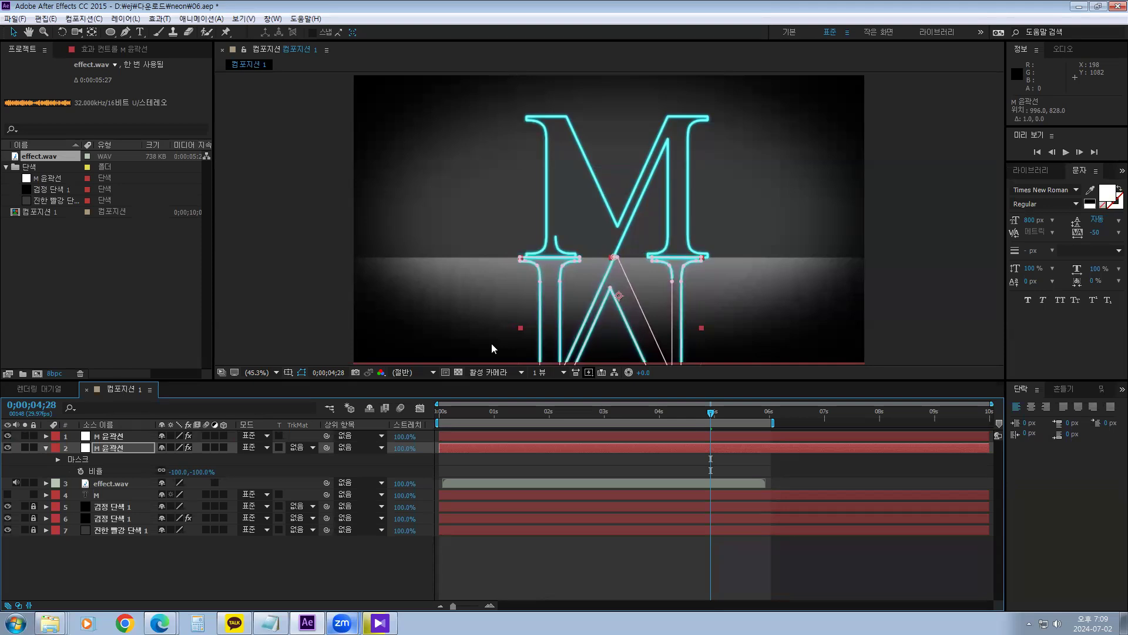
click(959, 254)
mouse_move(710, 411)
mouse_down()
mouse_move(470, 422)
mouse_move(749, 417)
mouse_move(736, 418)
mouse_up()
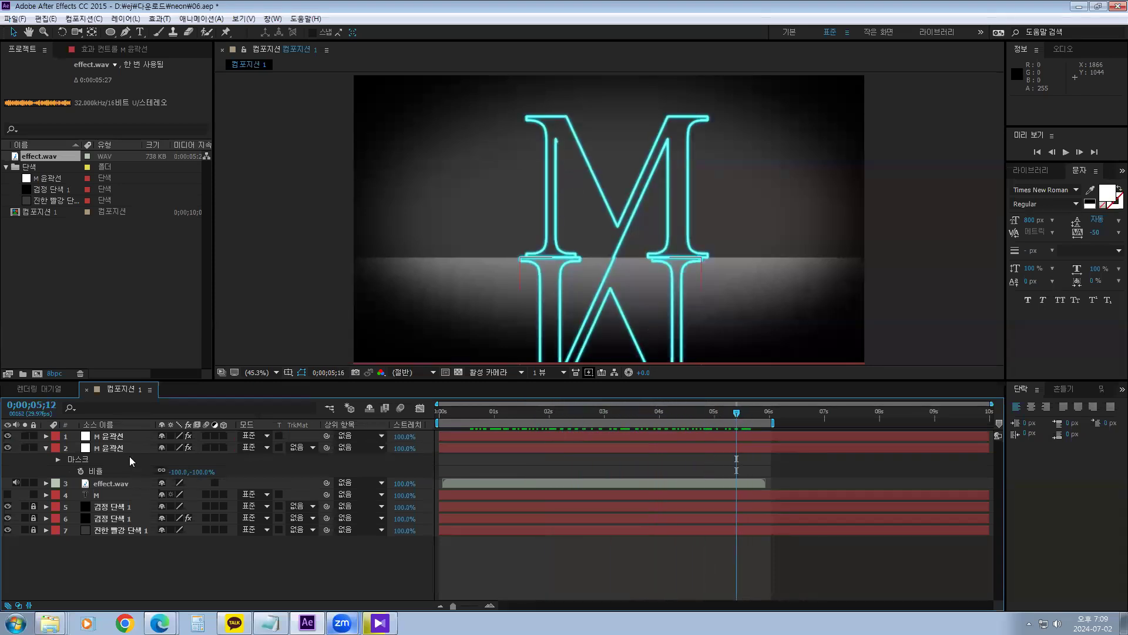
Undo the last change to the flipped lower M 윤곽선 copy and delete that layer.
key(ctrl+z)
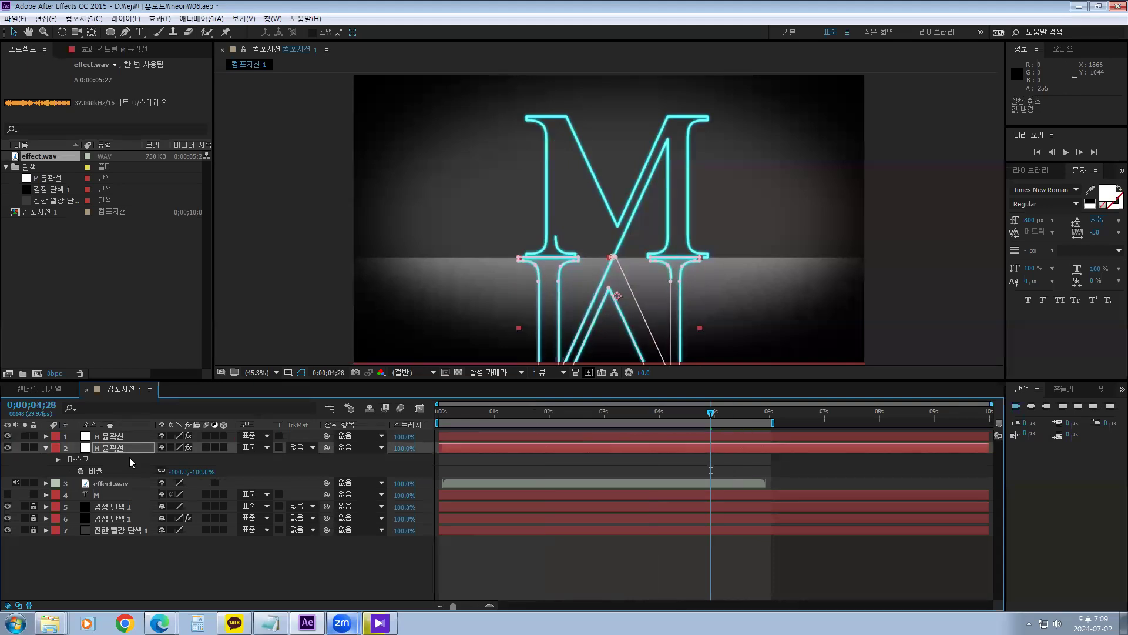
click(156, 562)
click(123, 447)
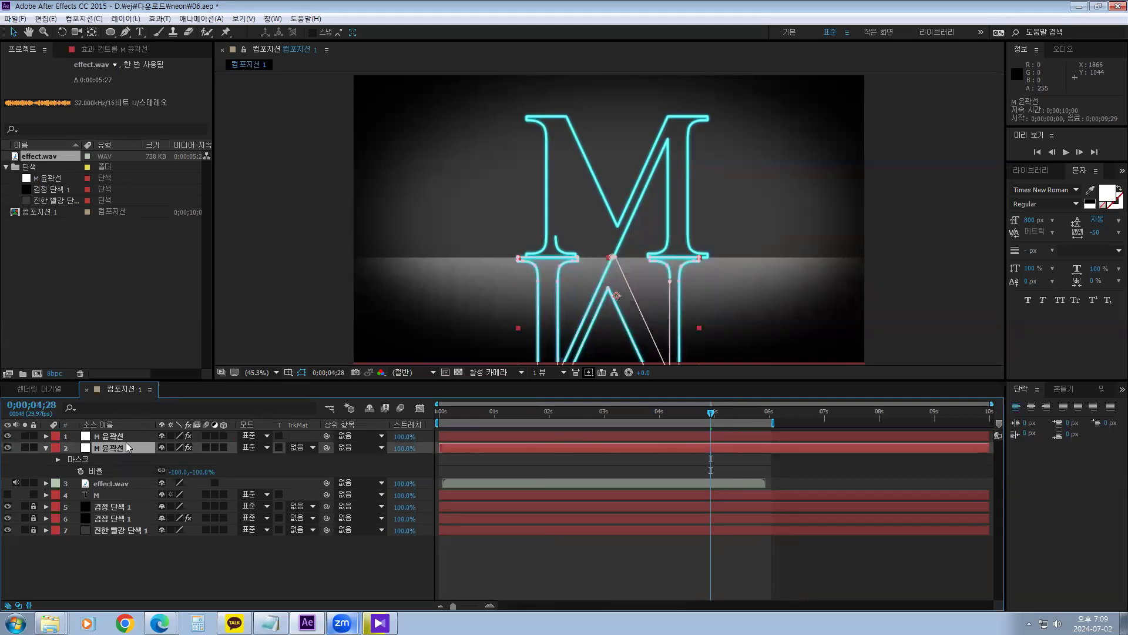
key(Delete)
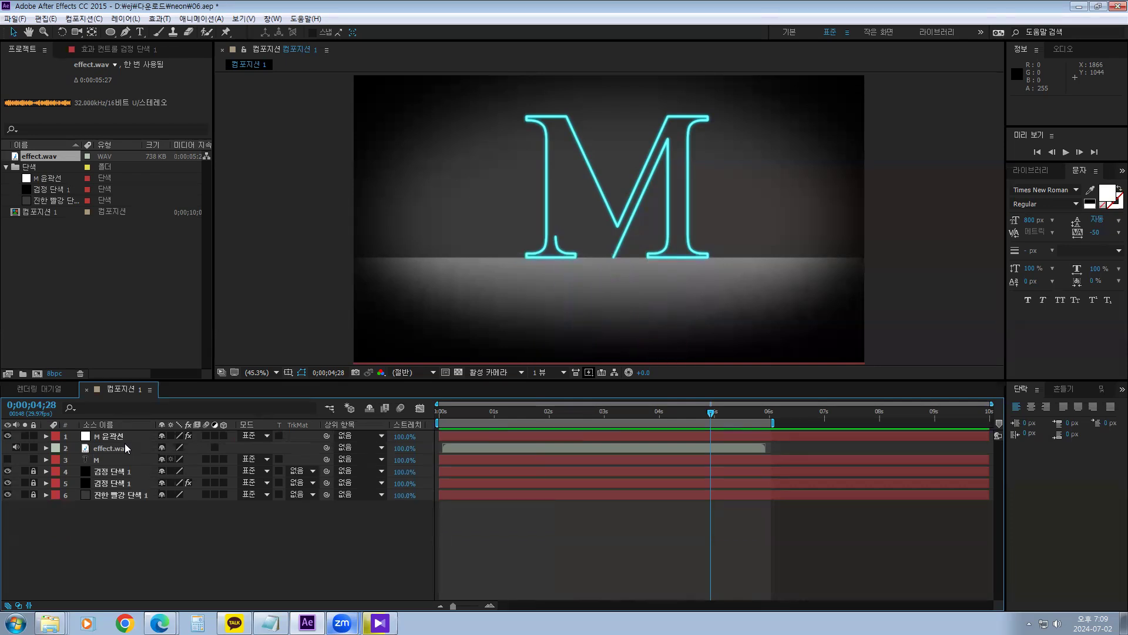
Duplicate the M 윤곽선 layer, unlink the lower copy's scale (비율) proportions and set it to 100, -100%.
click(109, 437)
key(ctrl+d)
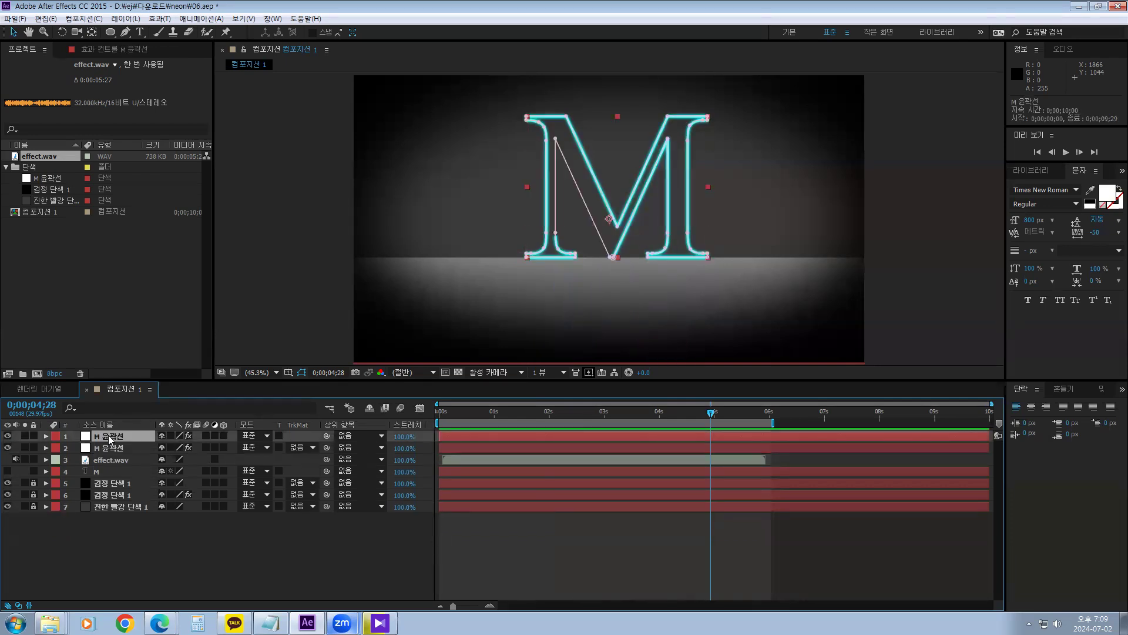
click(118, 446)
key(s)
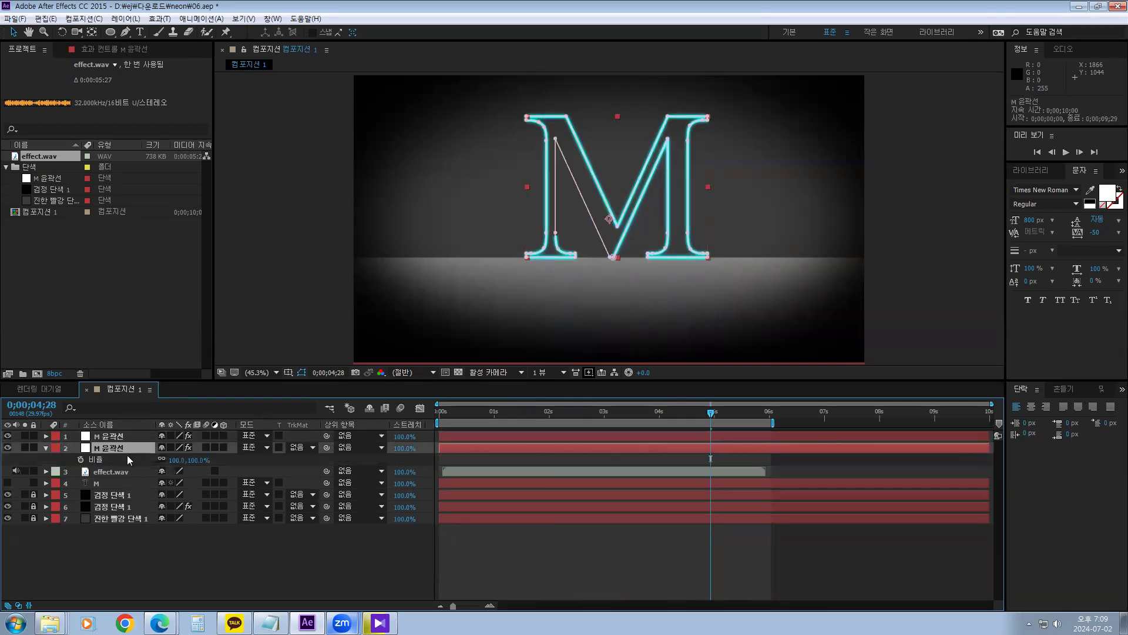
click(161, 459)
click(194, 460)
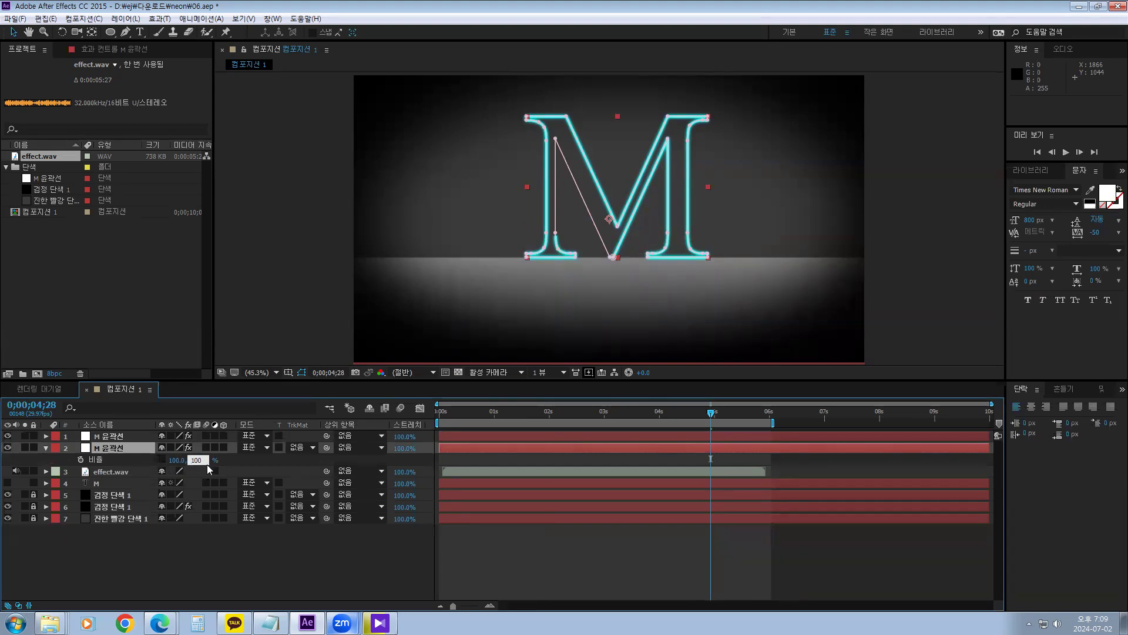
text(-100)
key(Return)
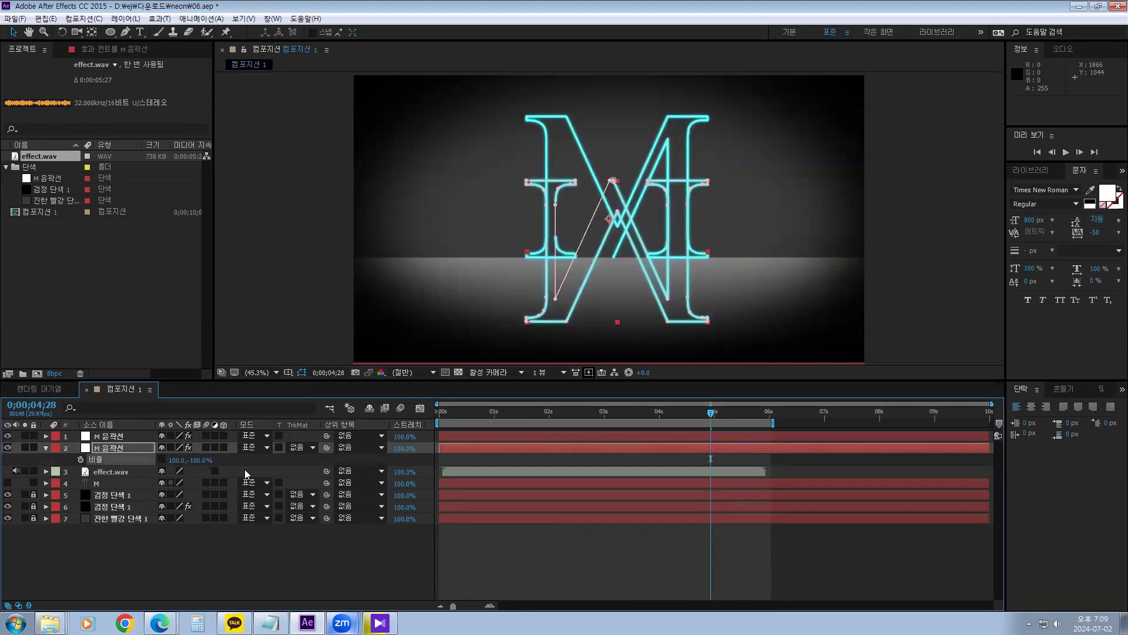
Nudge the flipped lower M 윤곽선 copy down and slightly right to about position 962, 824, meeting the original letter's feet.
click(352, 307)
click(115, 447)
key(shift+Down)
key(shift+Down)
key(shift+Down)
key(shift+Down)
key(shift+Down)
key(shift+Down)
key(shift+Down)
key(shift+Down)
key(shift+Down)
key(shift+Down)
key(shift+Down)
key(shift+Down)
key(shift+Down)
key(shift+Down)
key(shift+Down)
key(shift+Down)
key(shift+Down)
key(shift+Down)
key(shift+Down)
key(shift+Down)
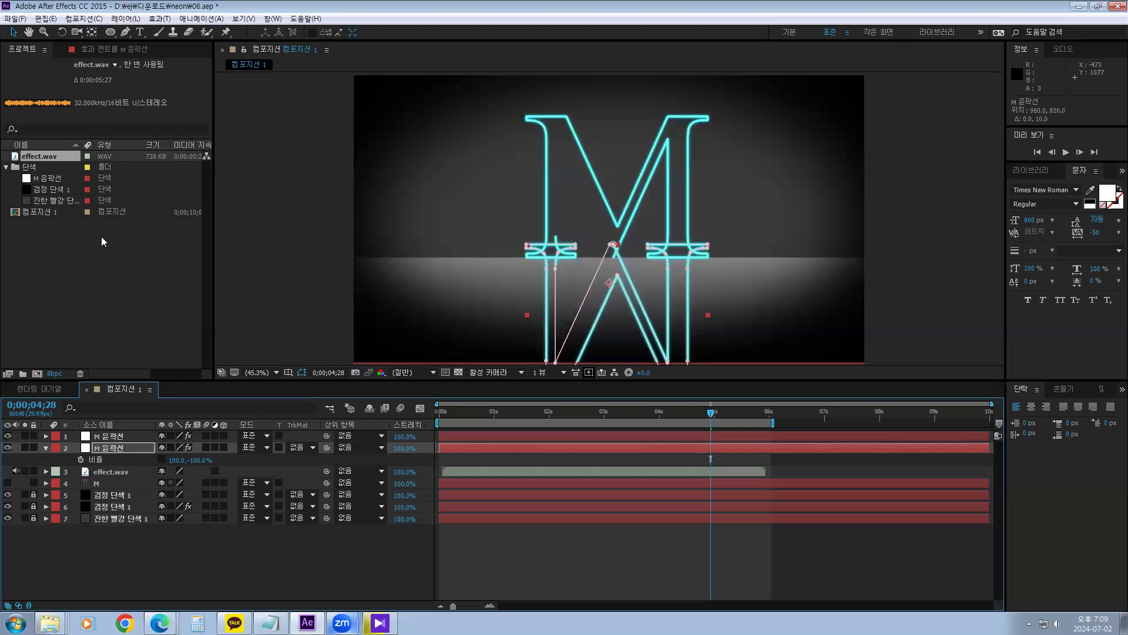
key(Down)
key(Down)
key(Down)
key(Down)
key(Right)
key(Right)
key(Right)
key(Right)
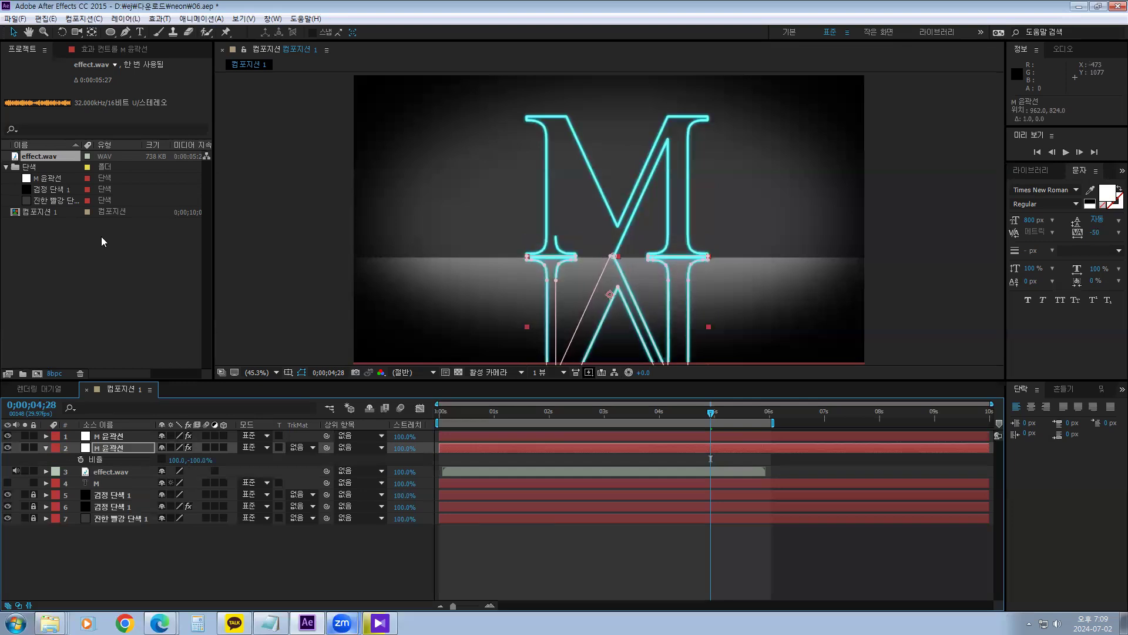
Check the mirrored letter at 0;00;05;09 and compare it with the reference video 네온글자.mov in KMPlayer.
click(927, 249)
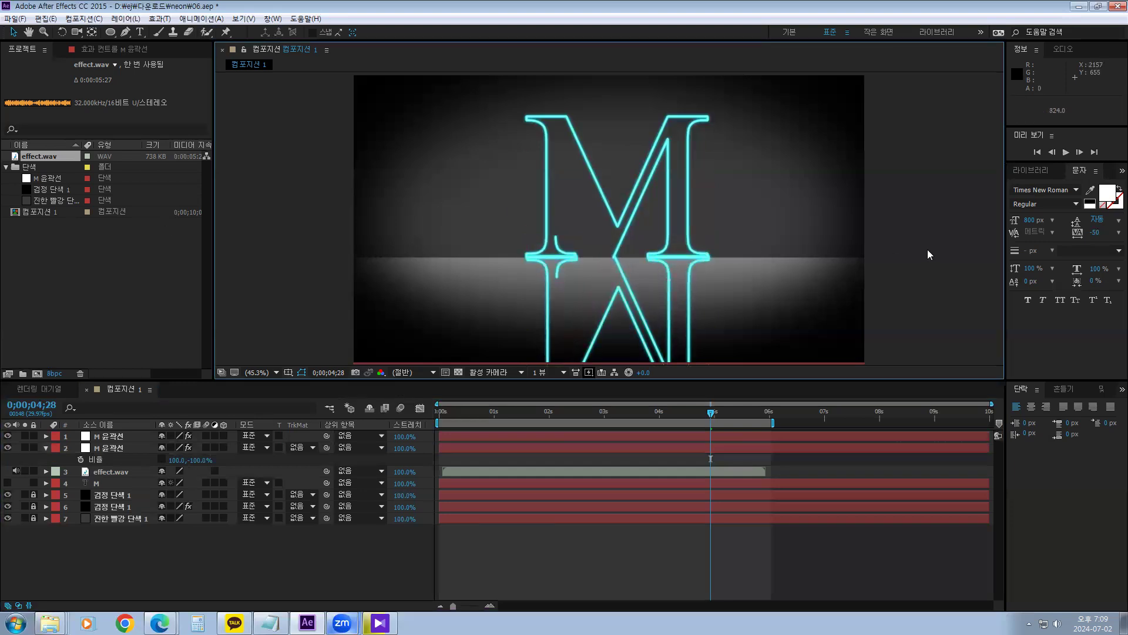
mouse_move(705, 414)
mouse_down()
mouse_move(442, 421)
mouse_move(769, 413)
mouse_move(731, 413)
mouse_up()
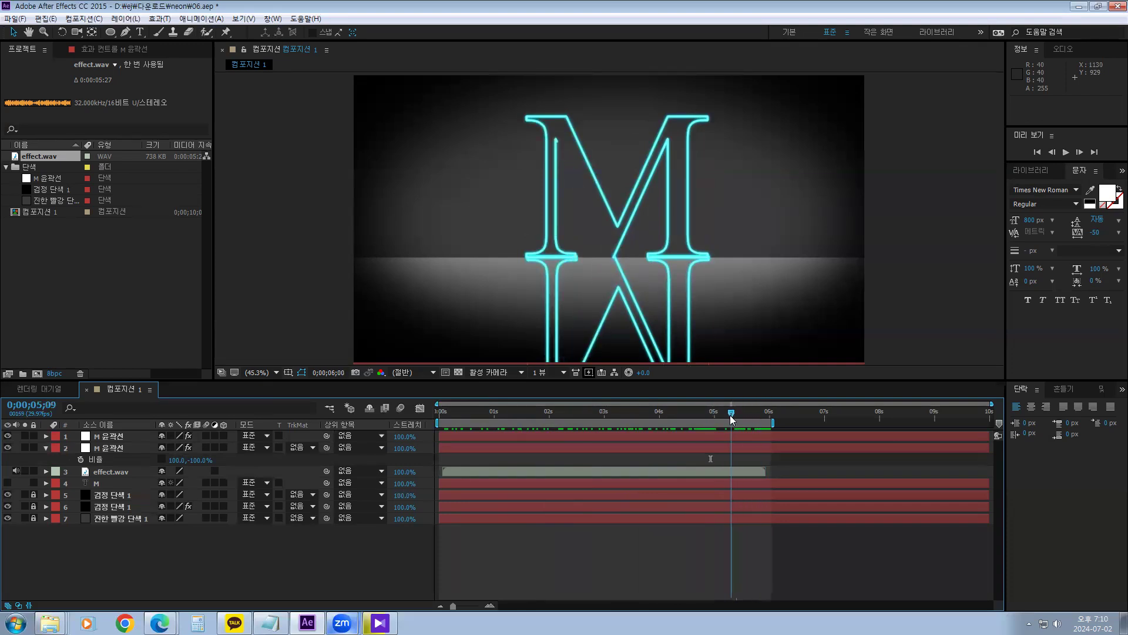
key(alt+Tab)
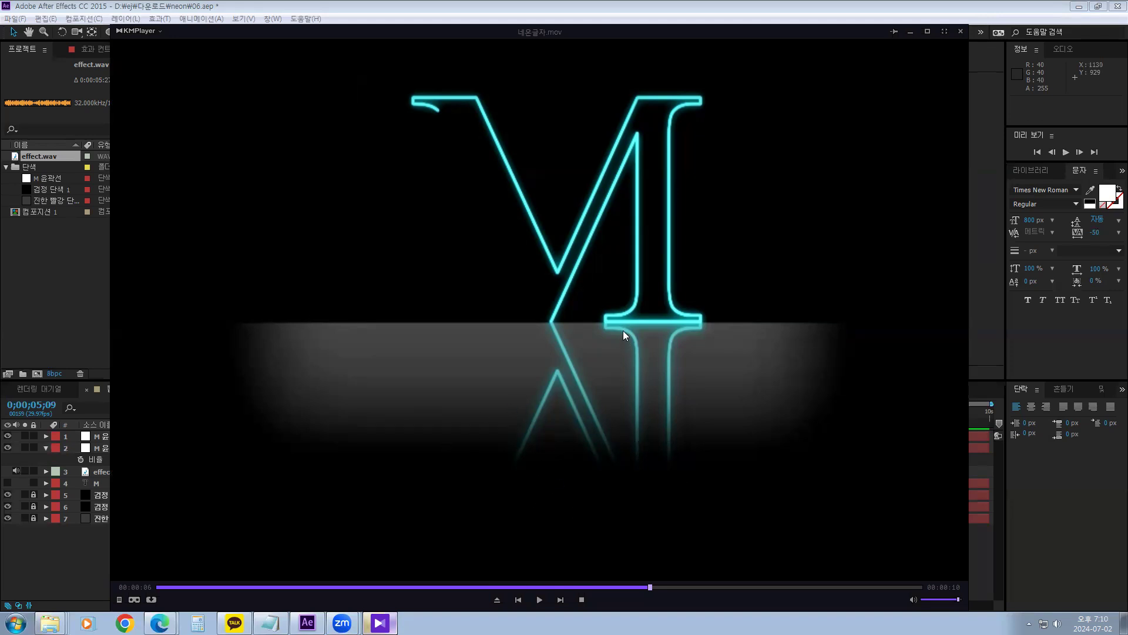
click(910, 31)
Set the lower M 윤곽선 copy's opacity (불투명도) to 29% and check the reflection at 0;00;04;25.
click(114, 448)
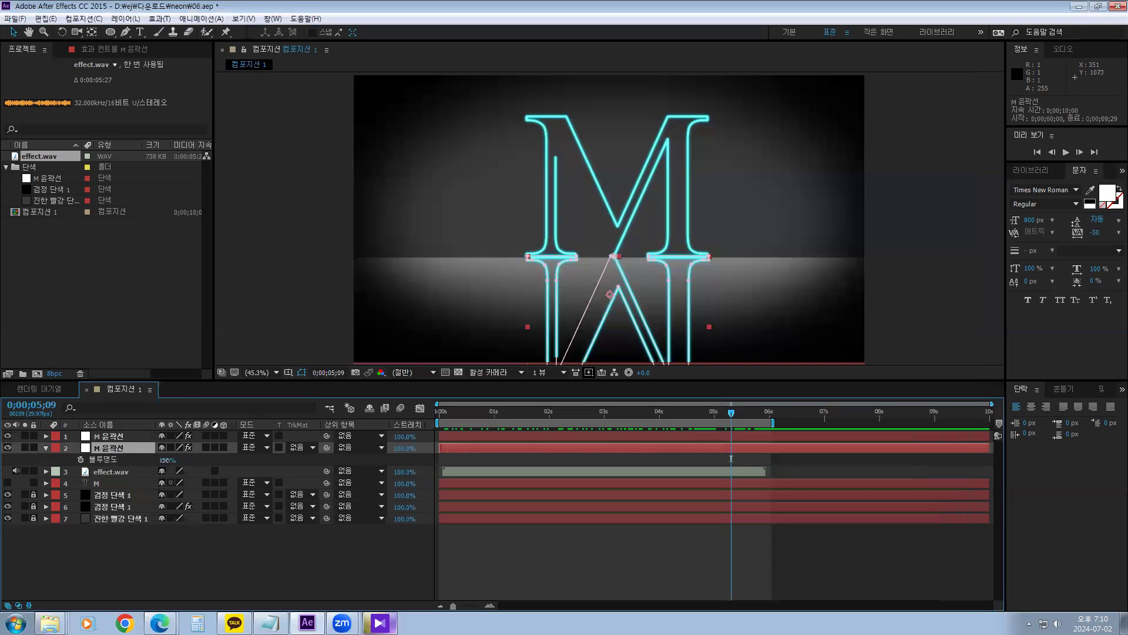
key(t)
drag(146, 459, 133, 459)
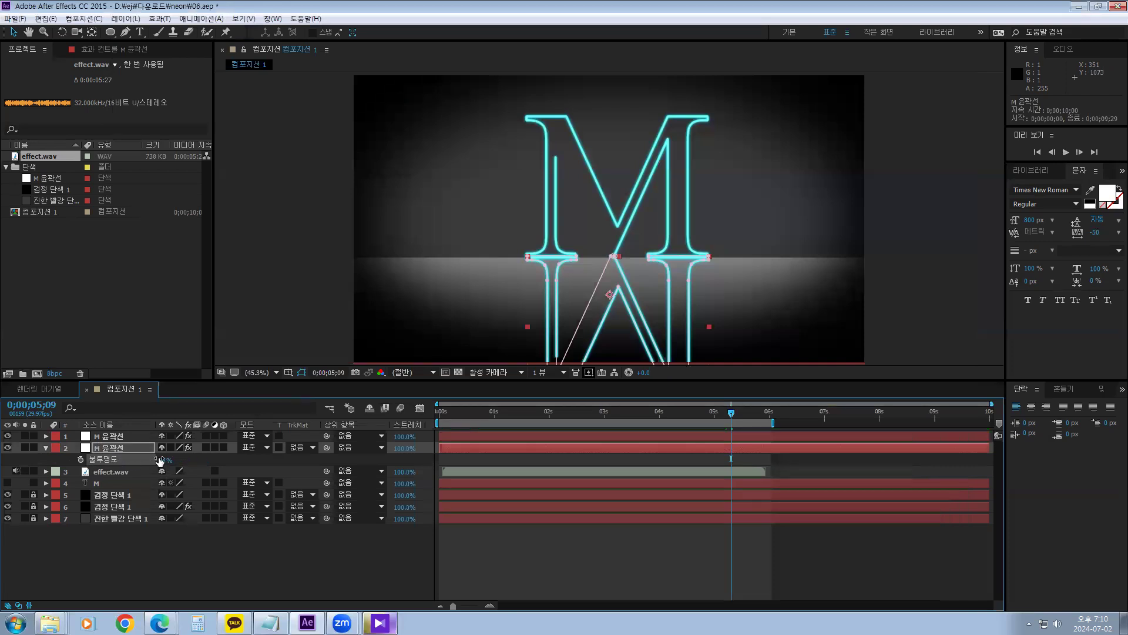
click(235, 561)
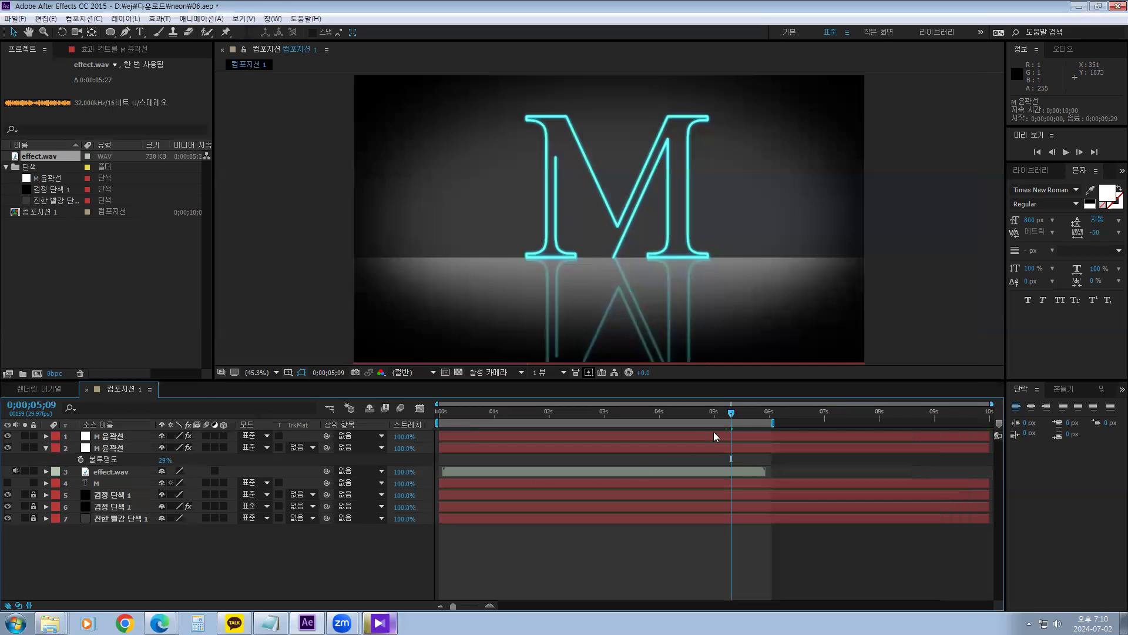
mouse_move(732, 414)
mouse_down()
mouse_move(562, 421)
mouse_move(705, 418)
mouse_up()
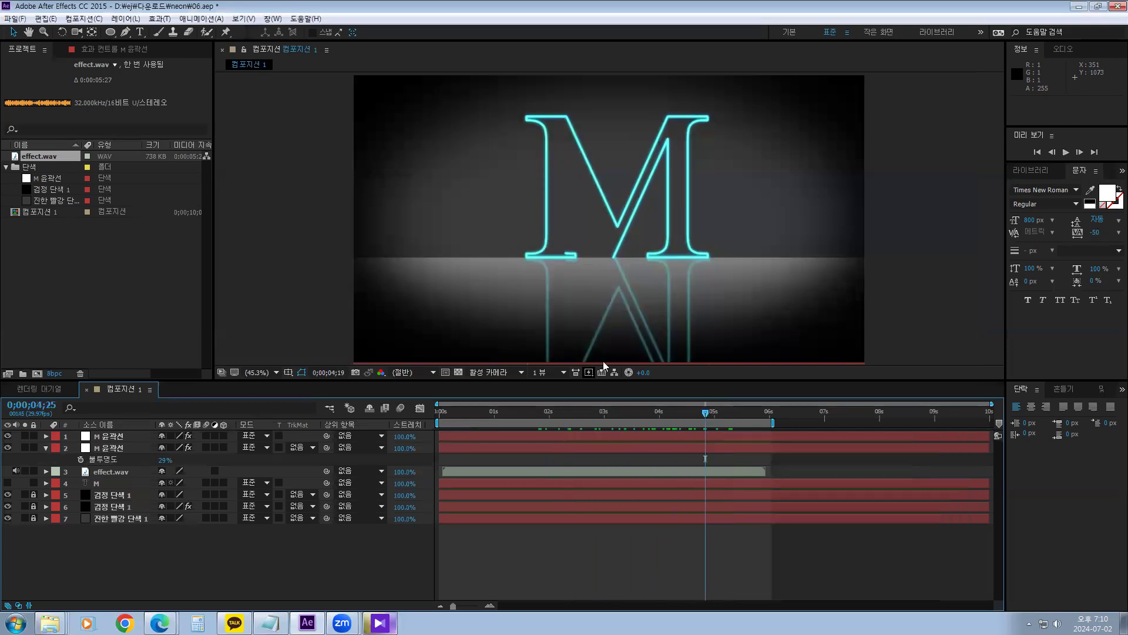
Try to draw a rectangular mask over the lower part of the reflected M 윤곽선 copy.
click(111, 449)
drag(110, 32, 137, 34)
drag(497, 310, 721, 381)
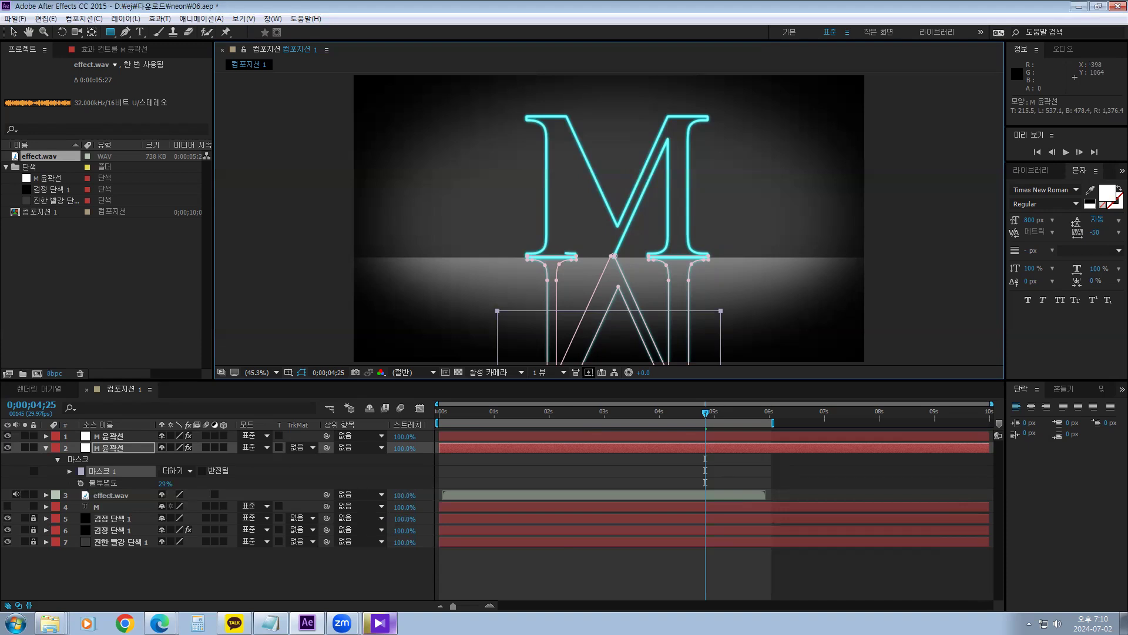
Delete the masked lower M 윤곽선 copy and move the current time to 0;00;04;21.
click(107, 449)
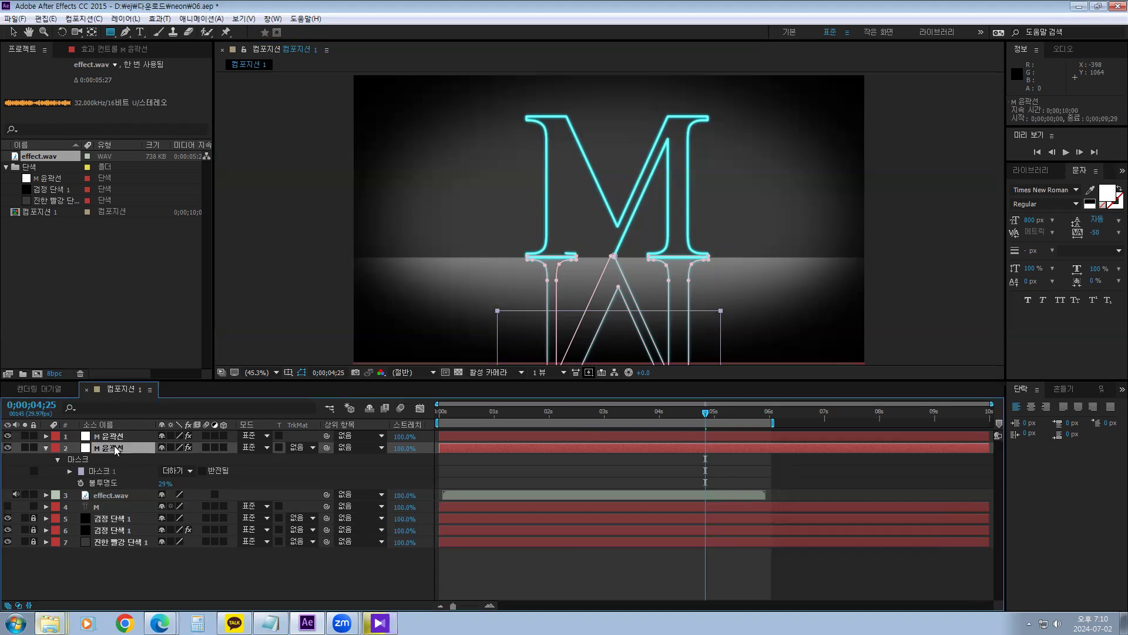
key(Delete)
drag(707, 414, 700, 443)
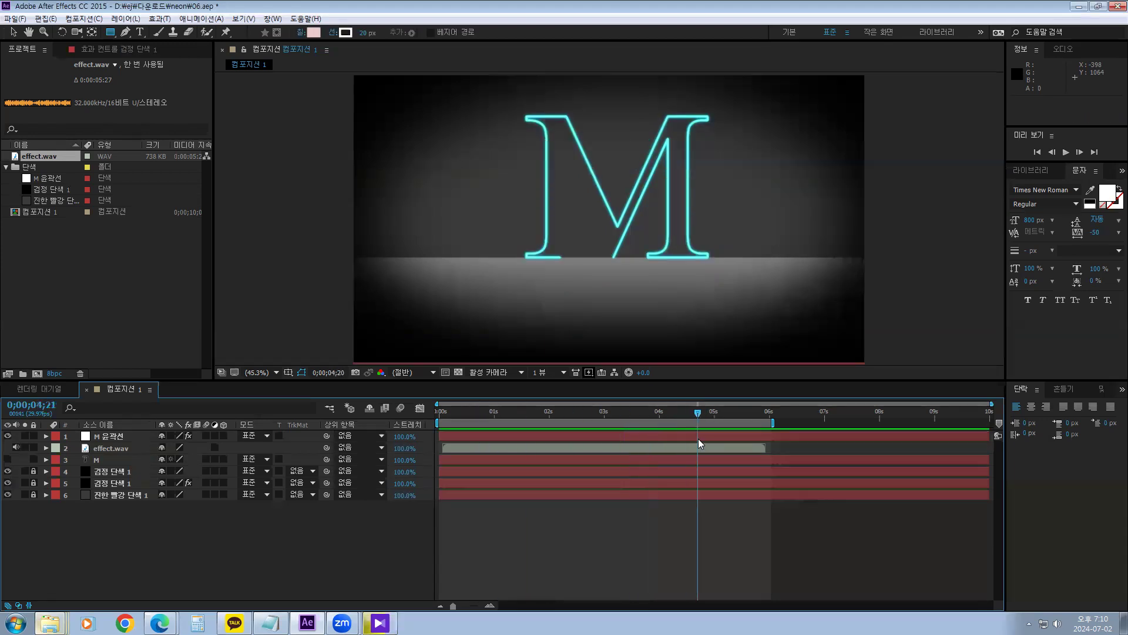